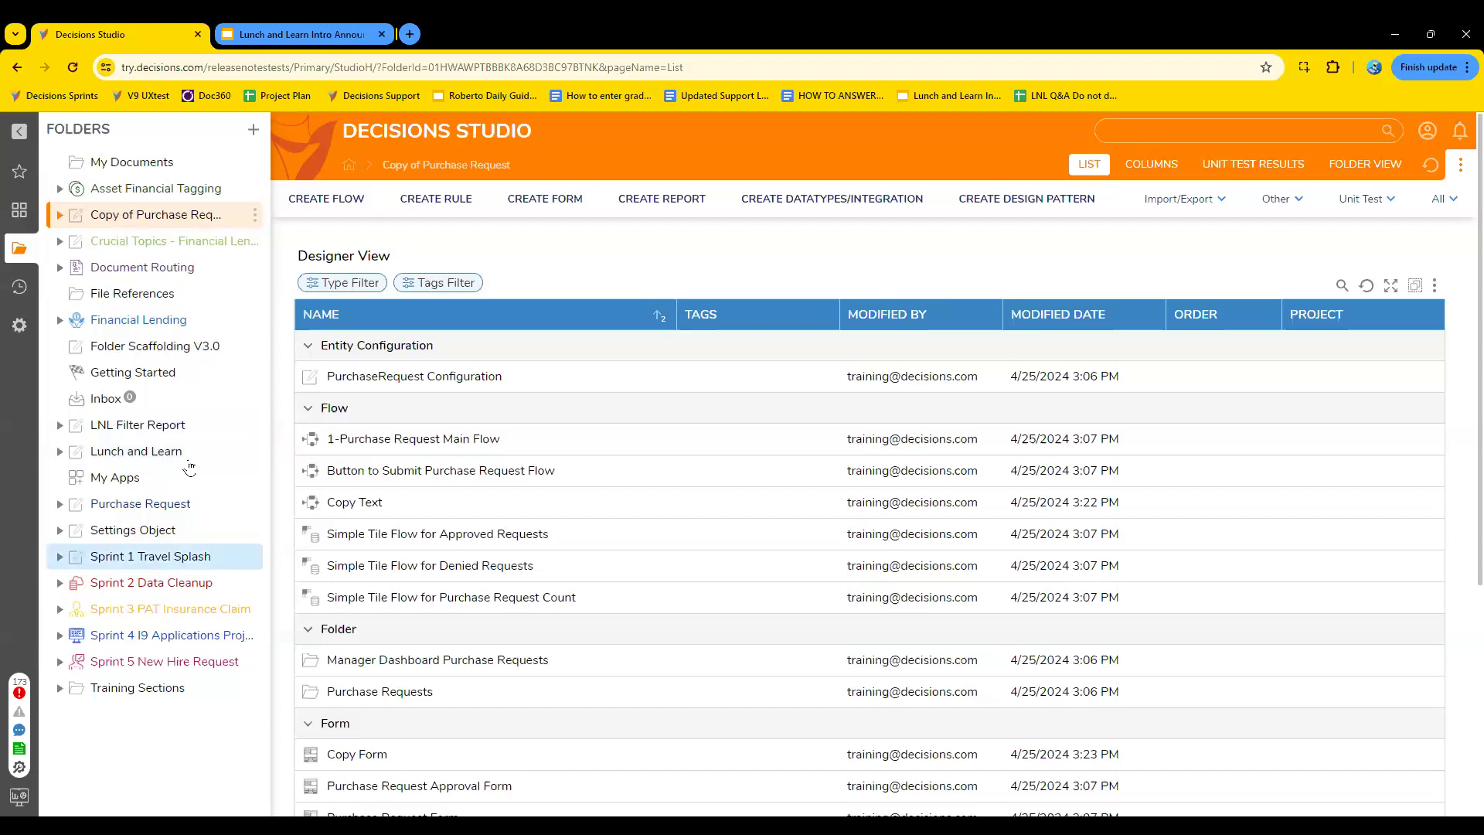
- Expand the Sprint 1 Travel Splash project and open its Manager Dashboard folder
{"action": "left_click", "coordinate": [59, 557]}
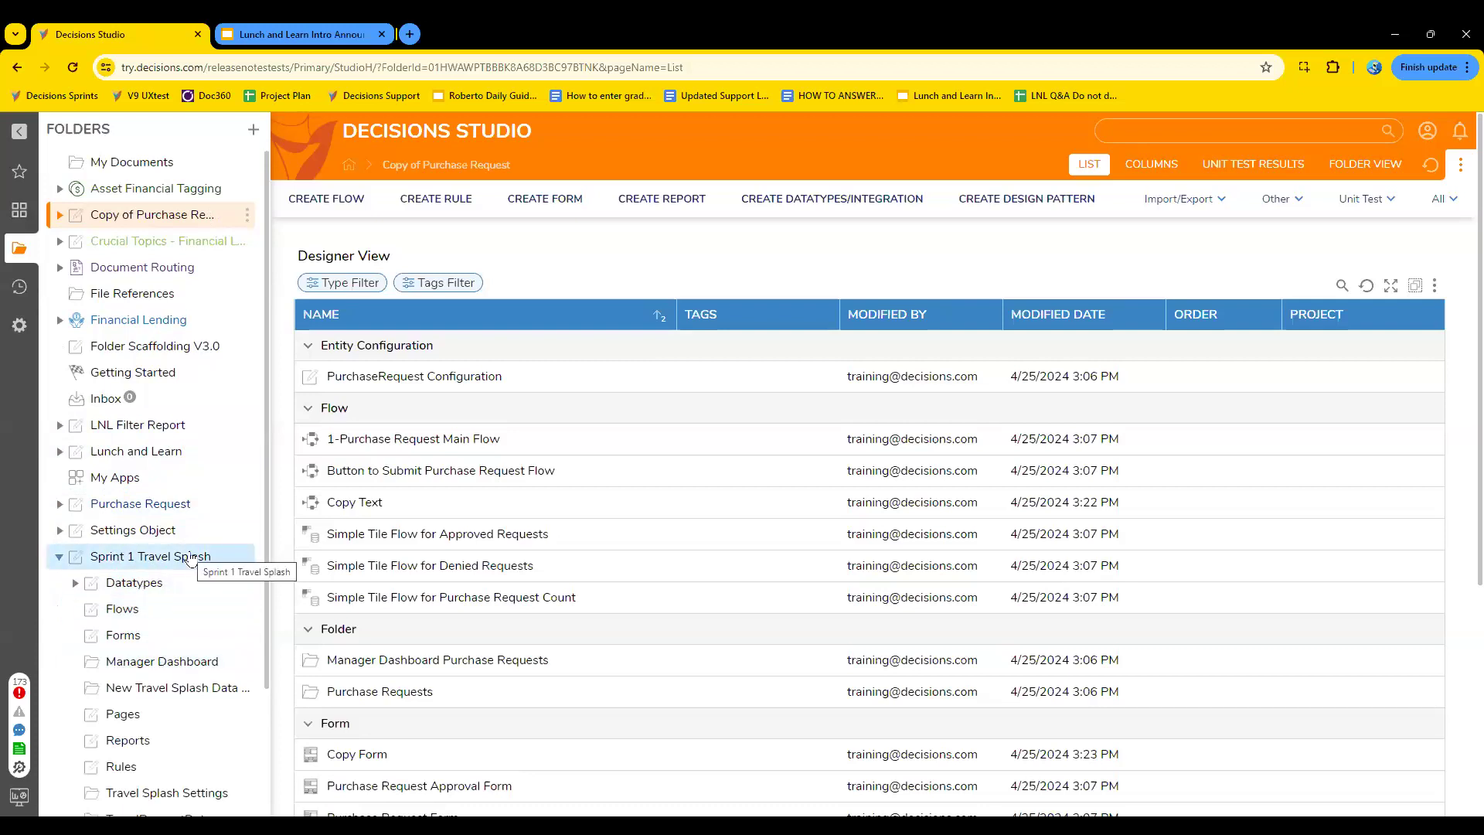
{"action": "scroll", "coordinate": [182, 585], "scroll_direction": "down", "scroll_amount": 2}
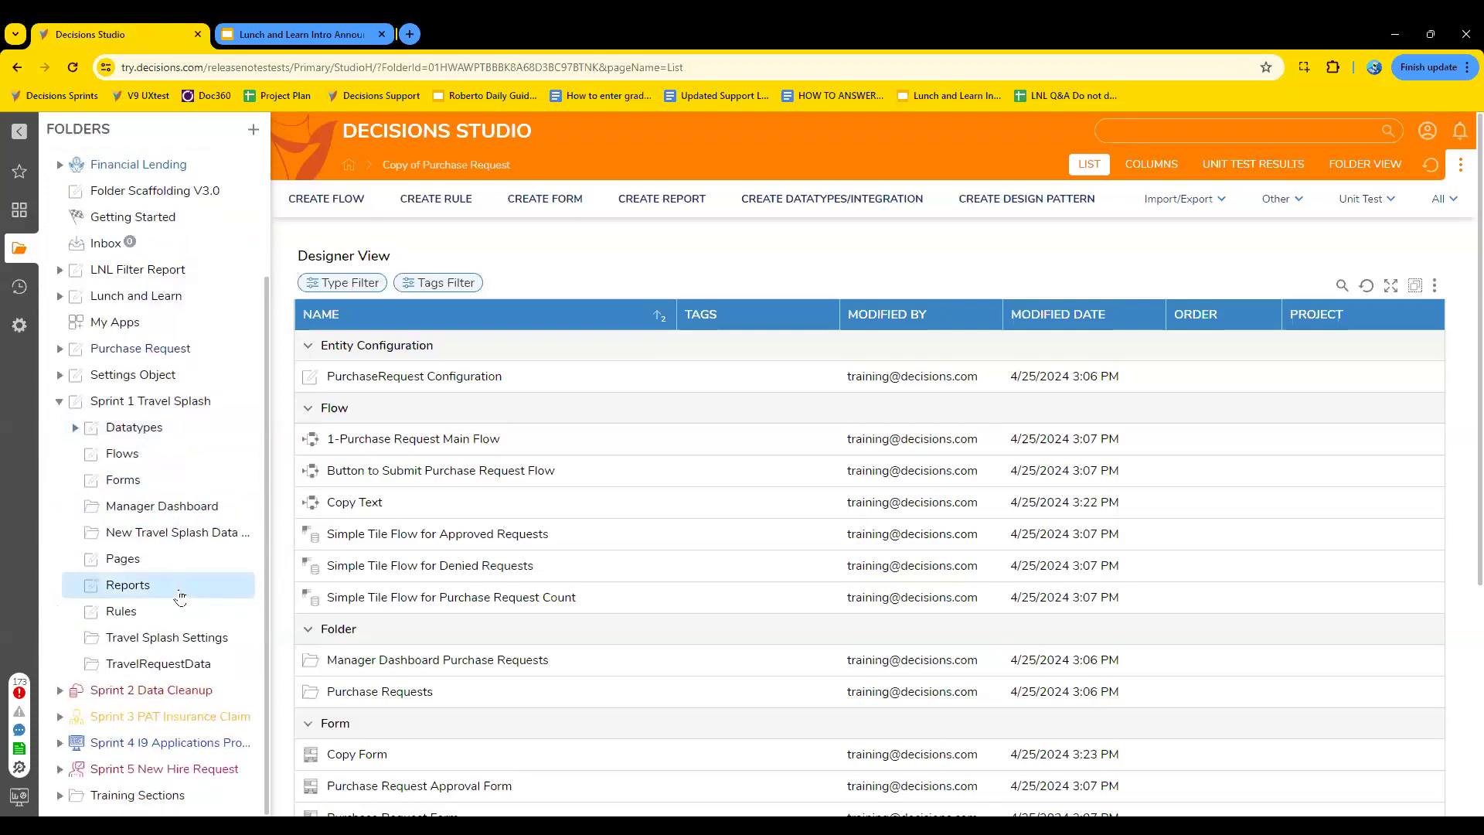
{"action": "left_click", "coordinate": [161, 512]}
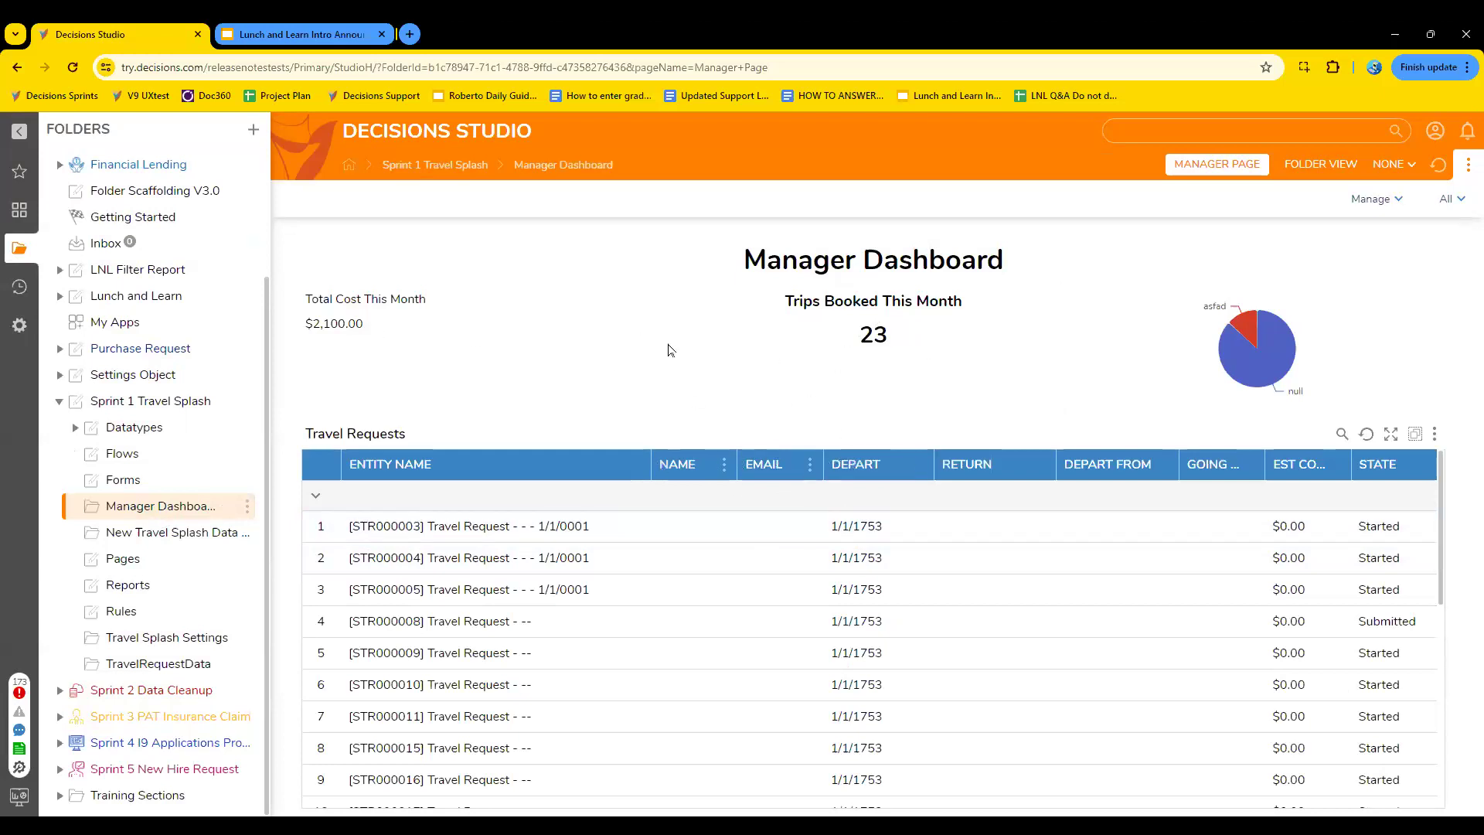
- Check which accounts and groups have permissions on the Manager Dashboard folder, leaving them unedited
{"action": "left_click", "coordinate": [248, 506]}
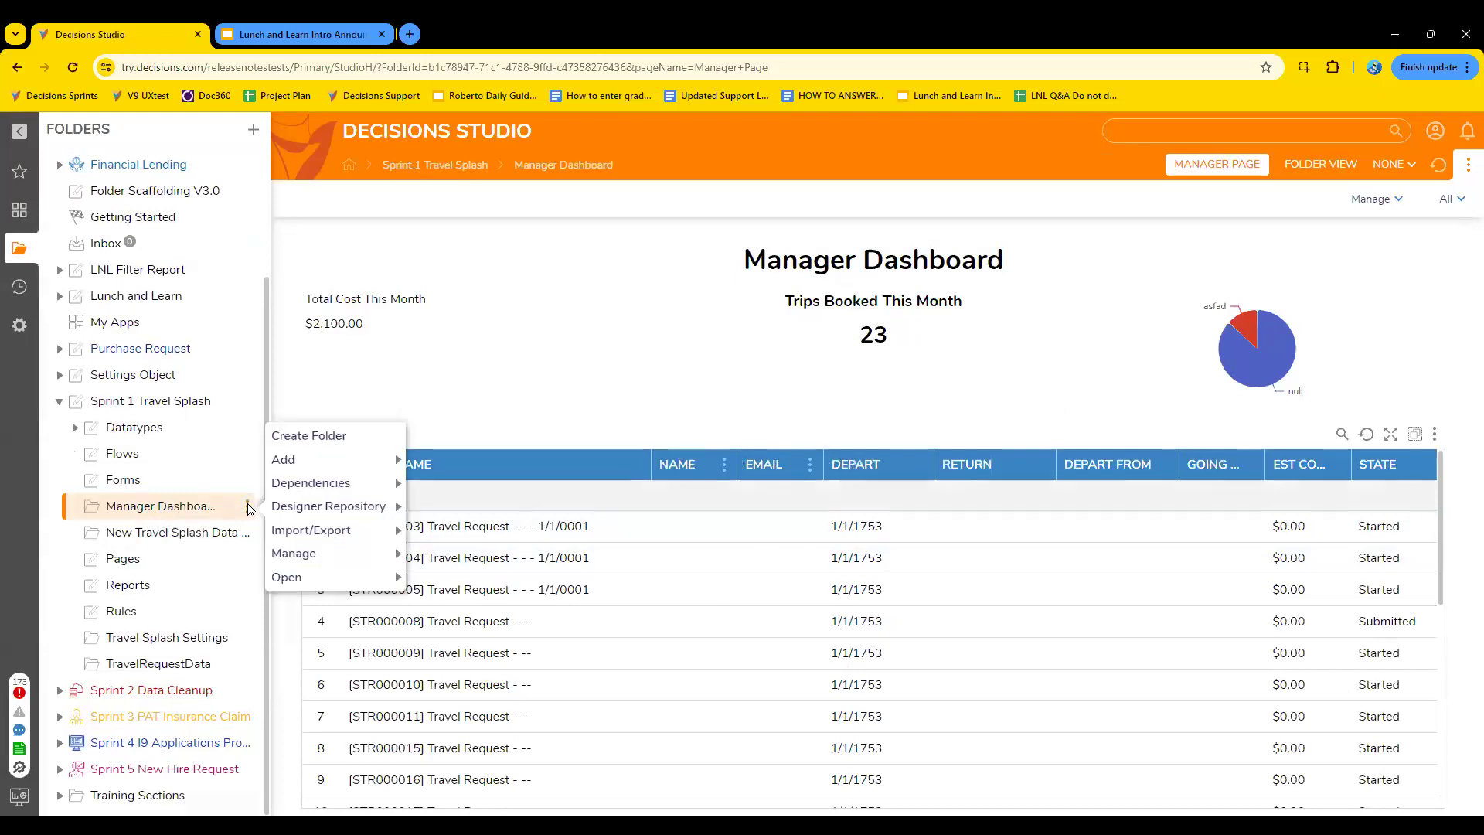
{"action": "mouse_move", "coordinate": [323, 552]}
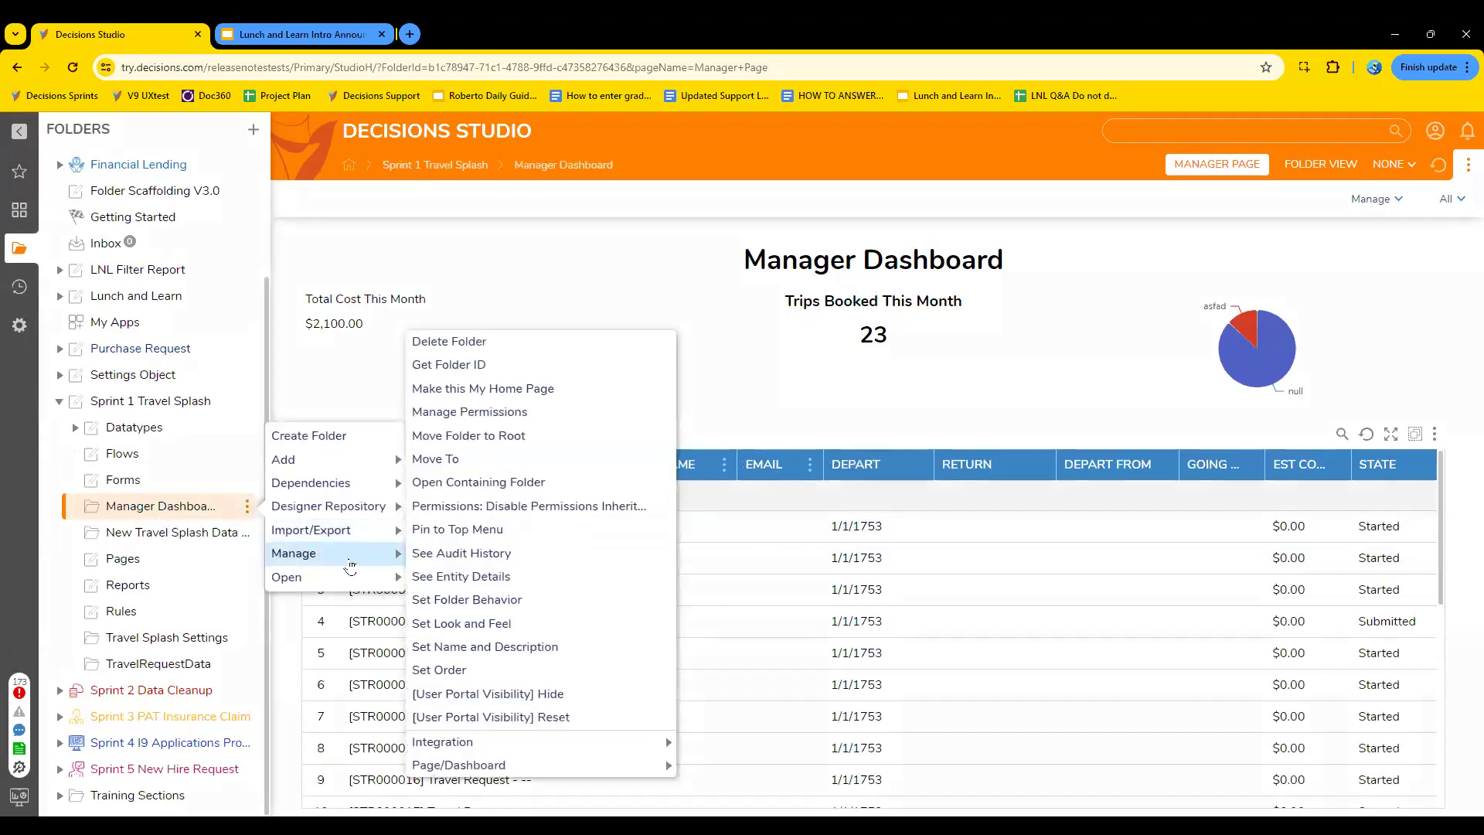
{"action": "left_click", "coordinate": [525, 413]}
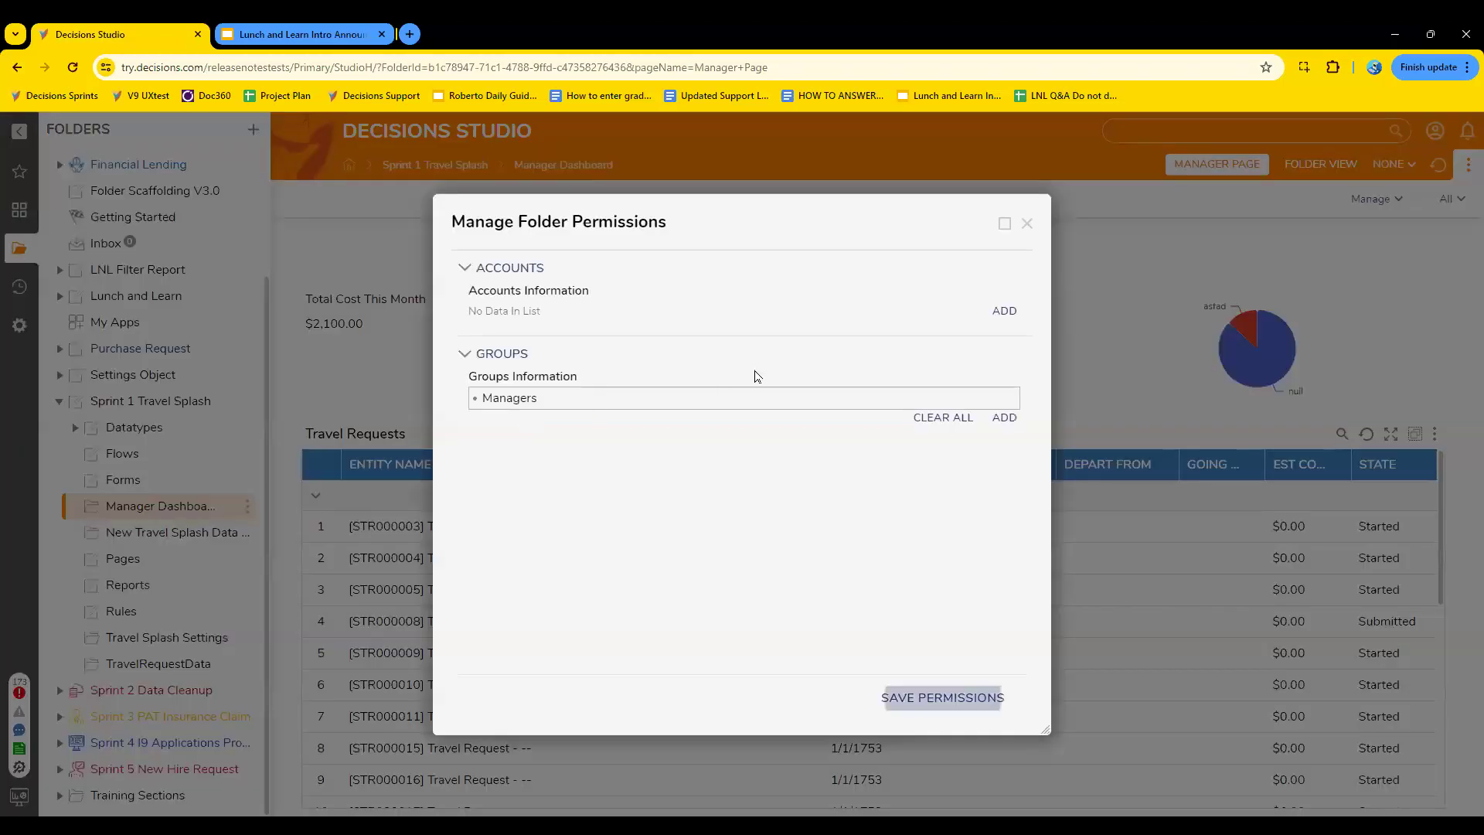
{"action": "left_click", "coordinate": [1027, 224]}
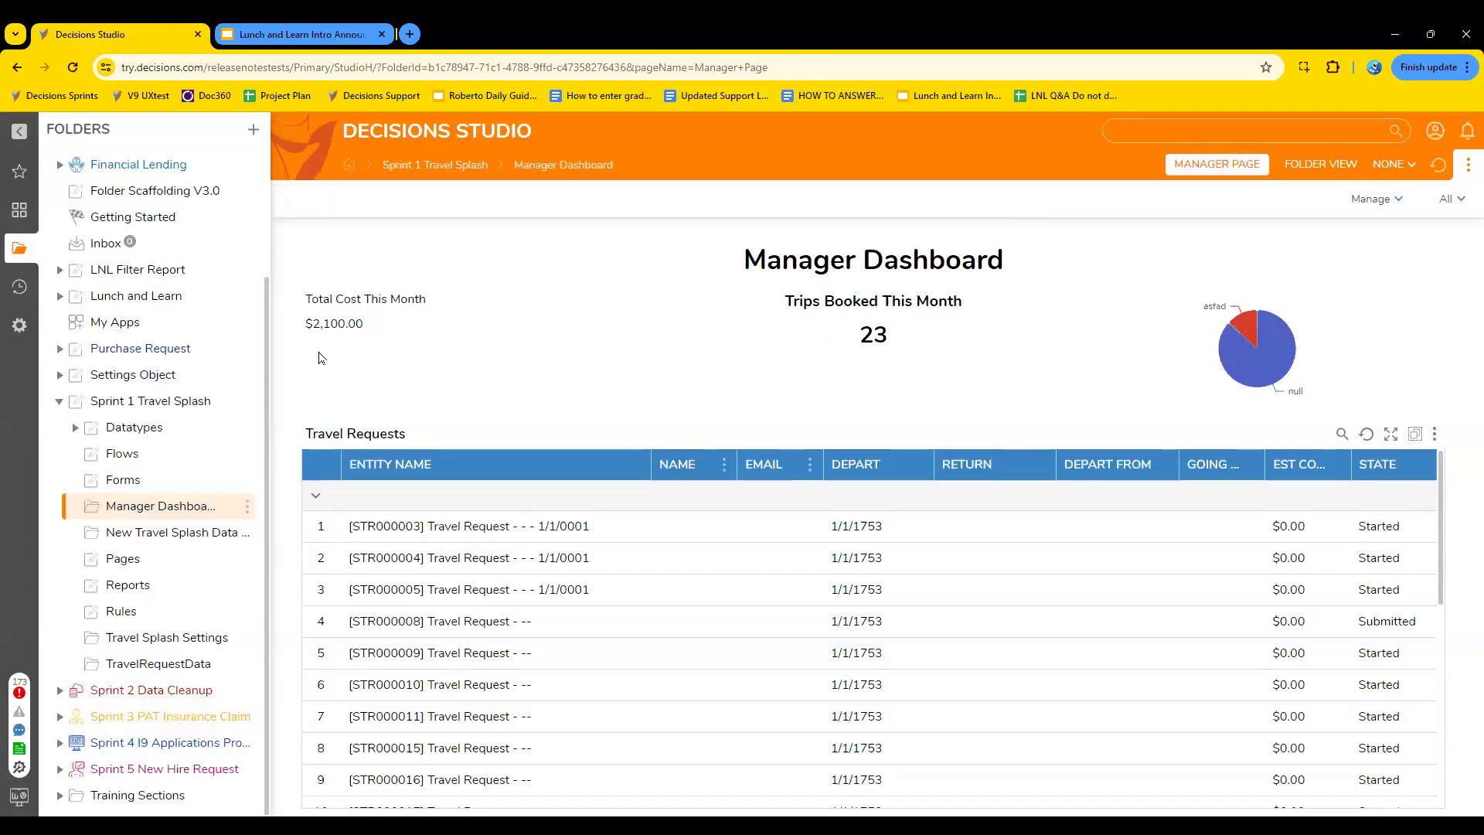
- View the integration details of the Manager Dashboard folder and highlight its integration URL
{"action": "left_click", "coordinate": [248, 508]}
{"action": "mouse_move", "coordinate": [323, 567]}
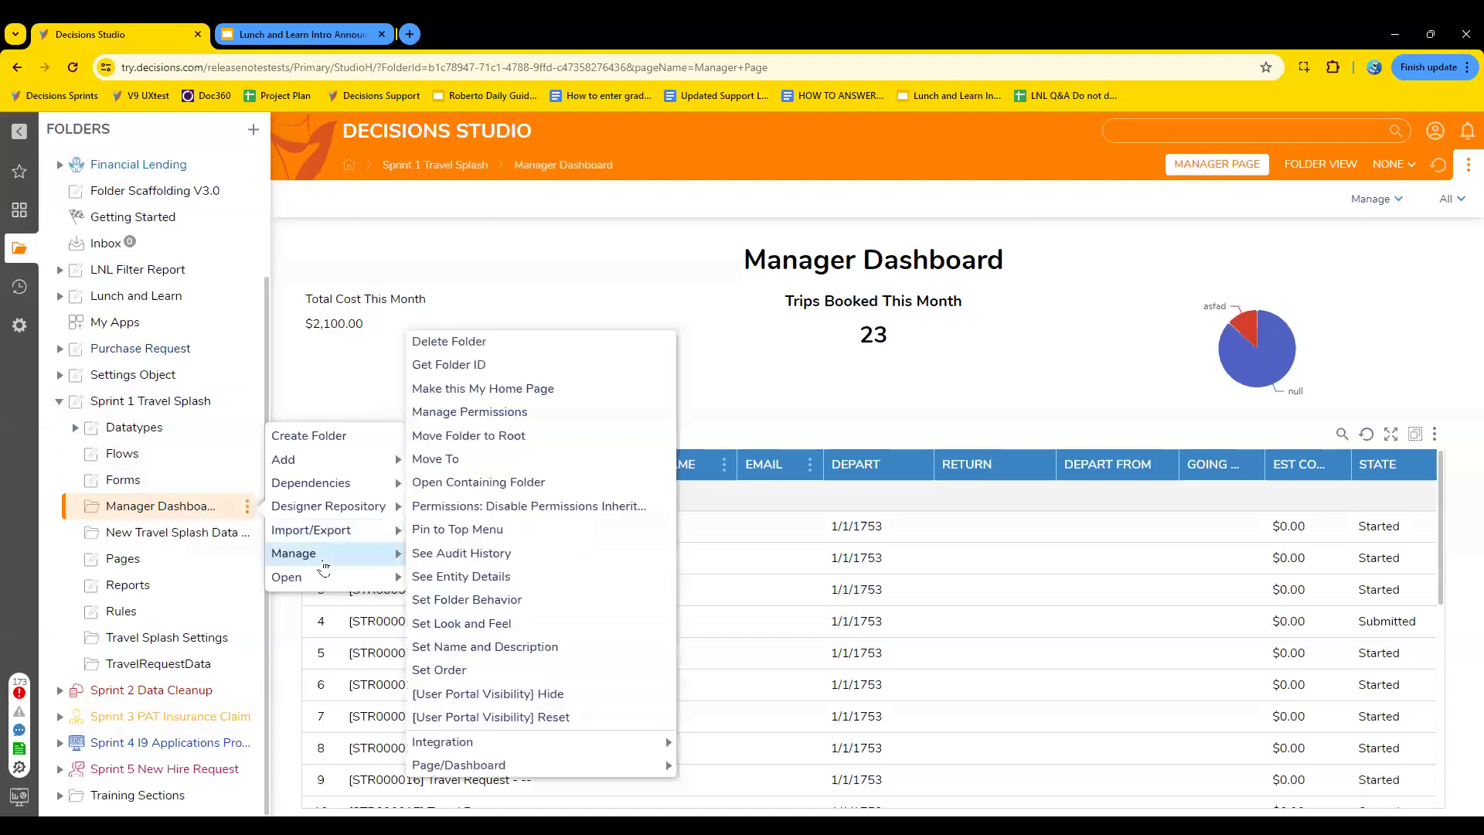
{"action": "mouse_move", "coordinate": [513, 748]}
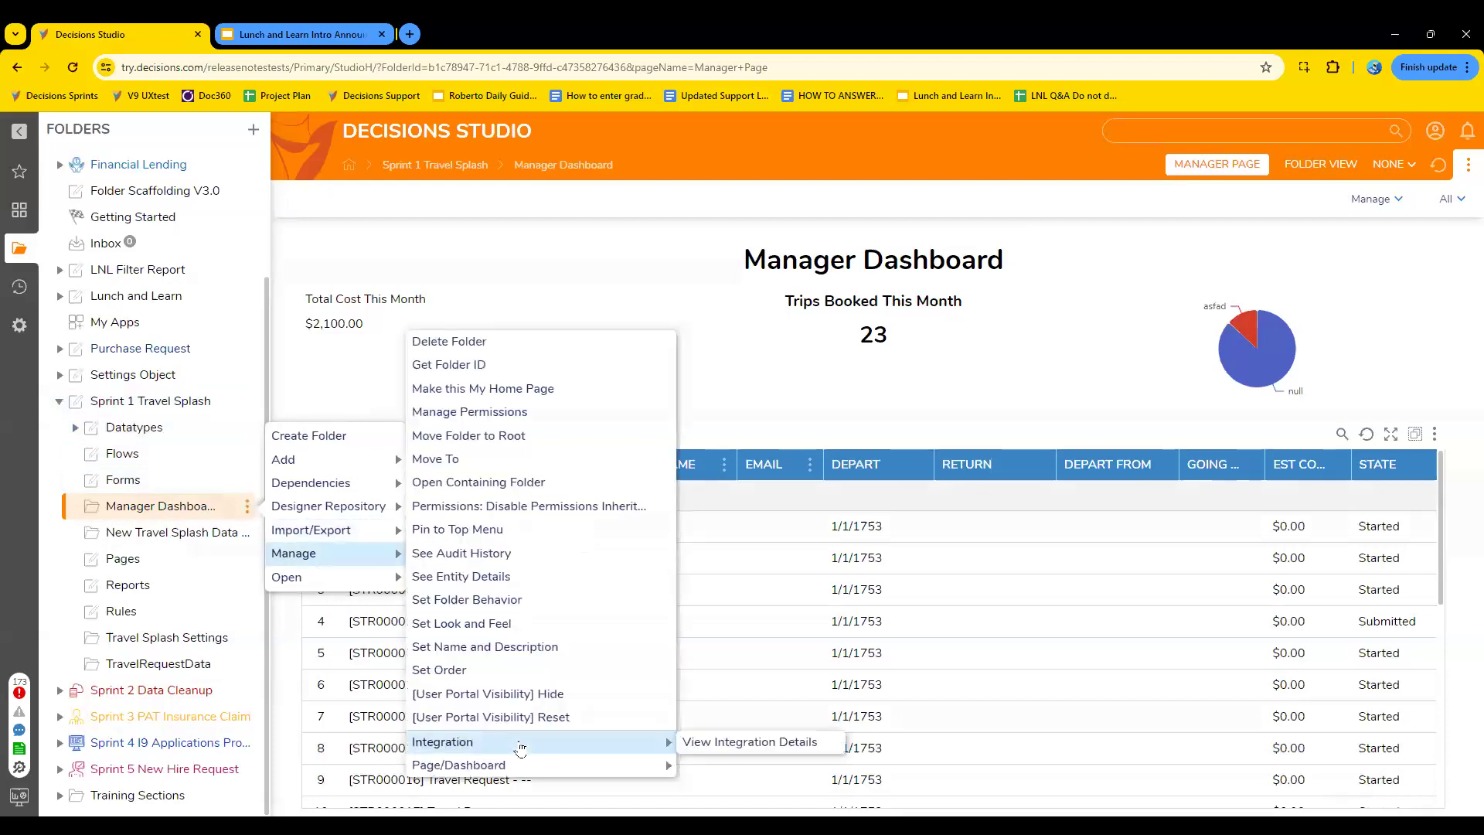
{"action": "left_click", "coordinate": [734, 748]}
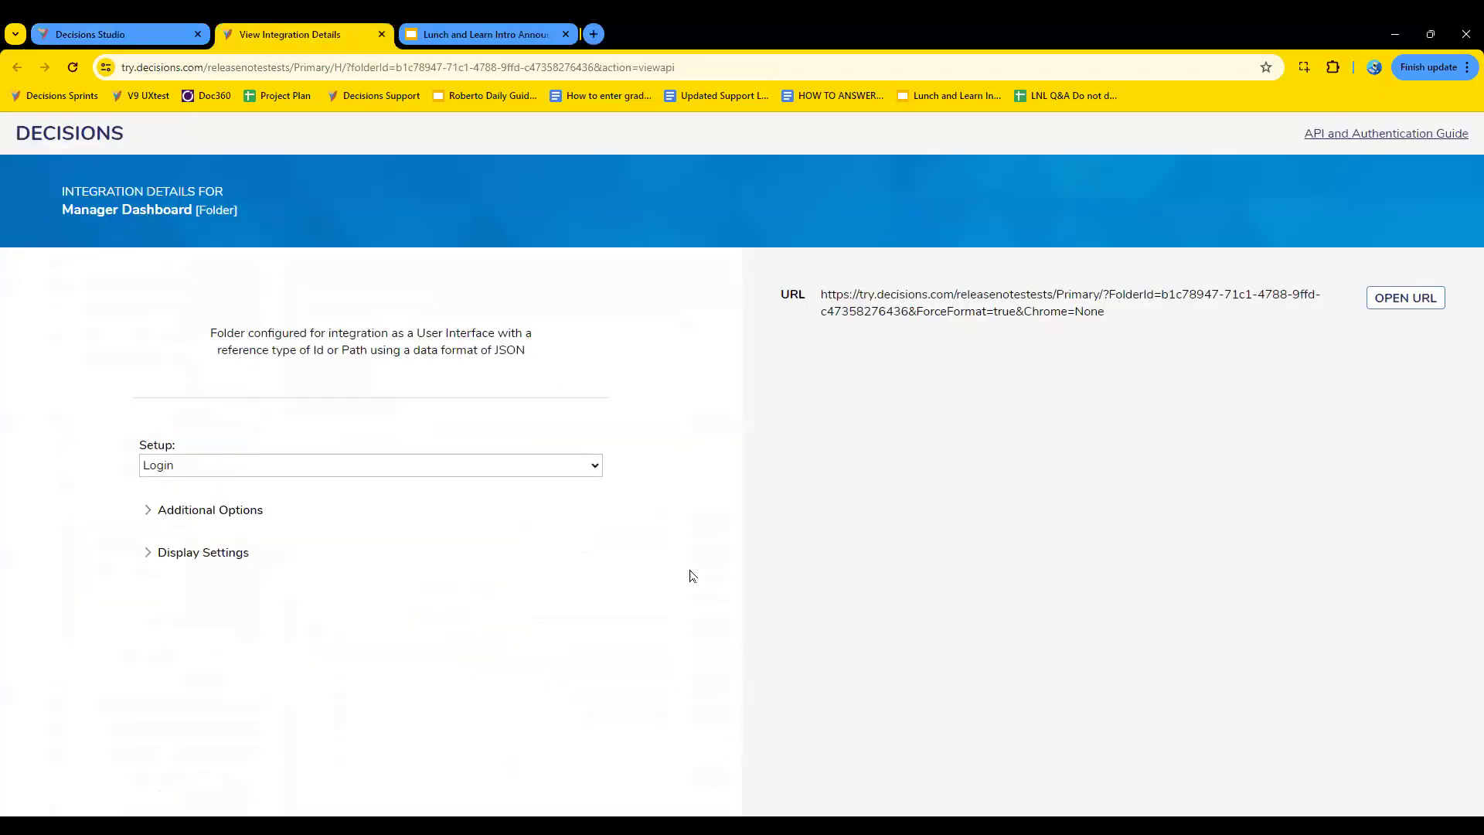
{"action": "left_click_drag", "start_coordinate": [1107, 312], "coordinate": [821, 289]}
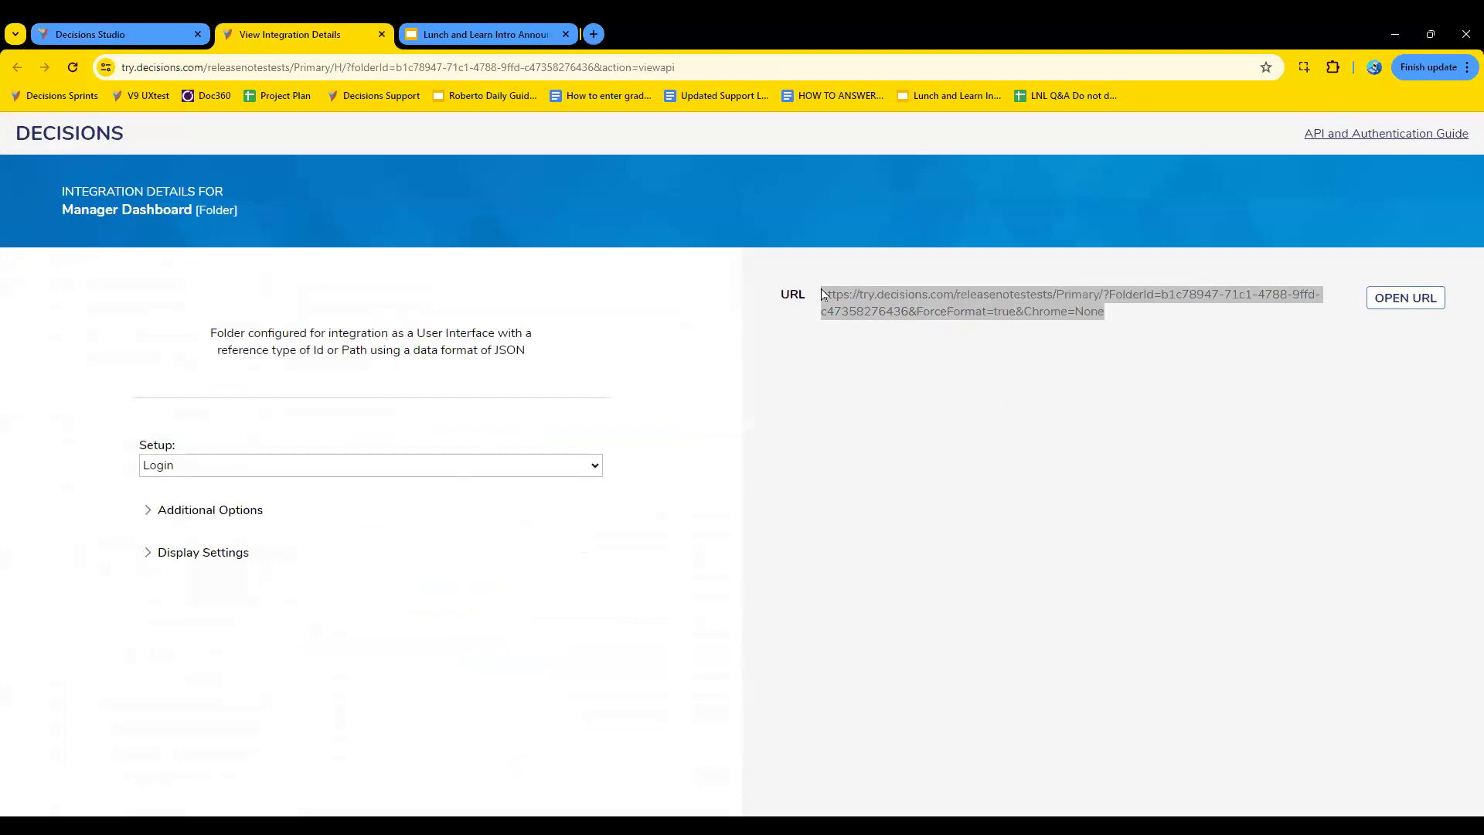
- Expand Additional Options and Display Settings, compare the Login and Guest URLs, and set the setup to Guest
{"action": "left_click", "coordinate": [147, 509]}
{"action": "left_click", "coordinate": [147, 646]}
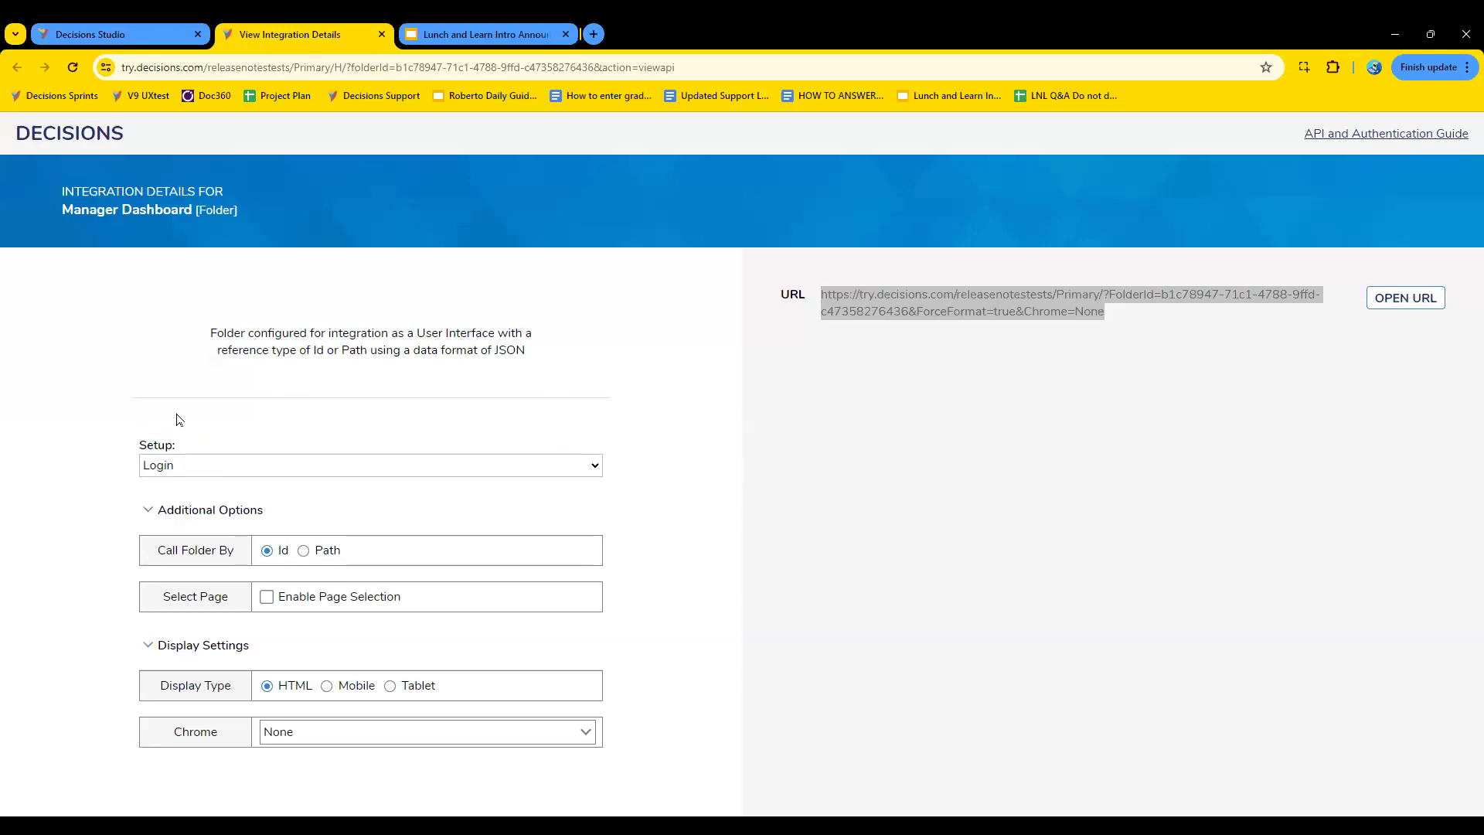
{"action": "left_click", "coordinate": [589, 474]}
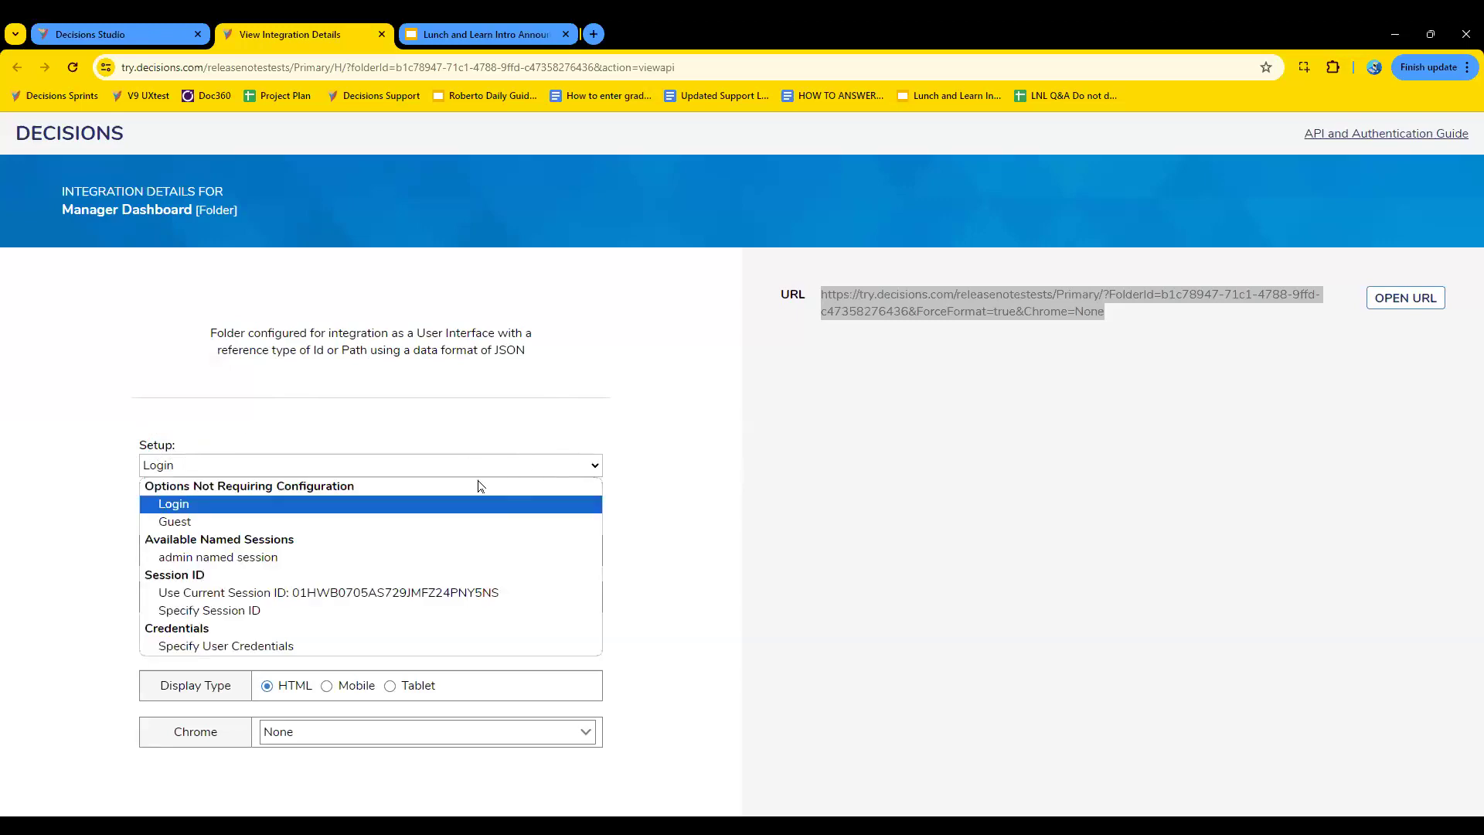
{"action": "left_click", "coordinate": [376, 523]}
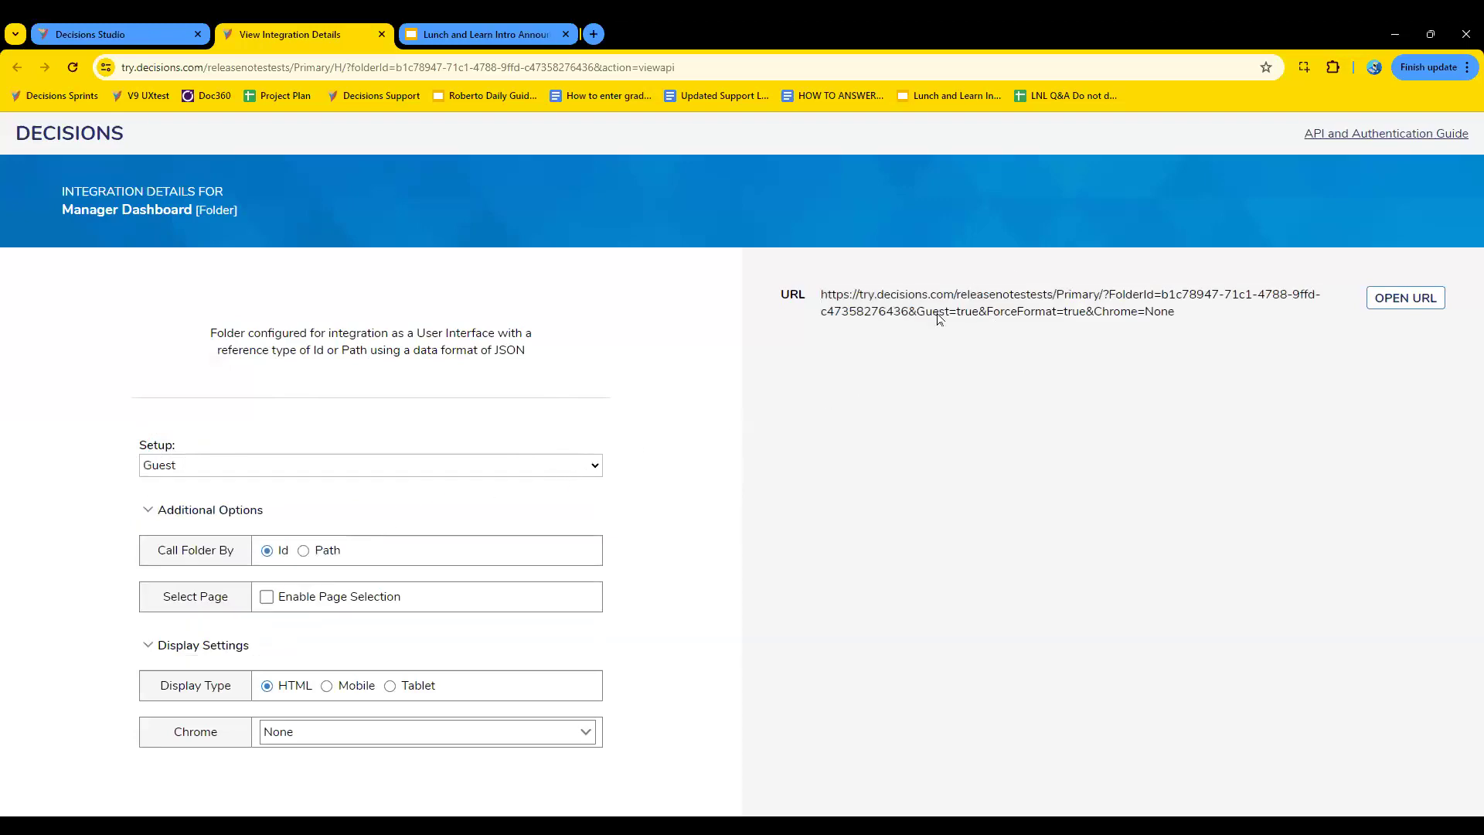
{"action": "left_click", "coordinate": [596, 463]}
{"action": "left_click", "coordinate": [470, 499]}
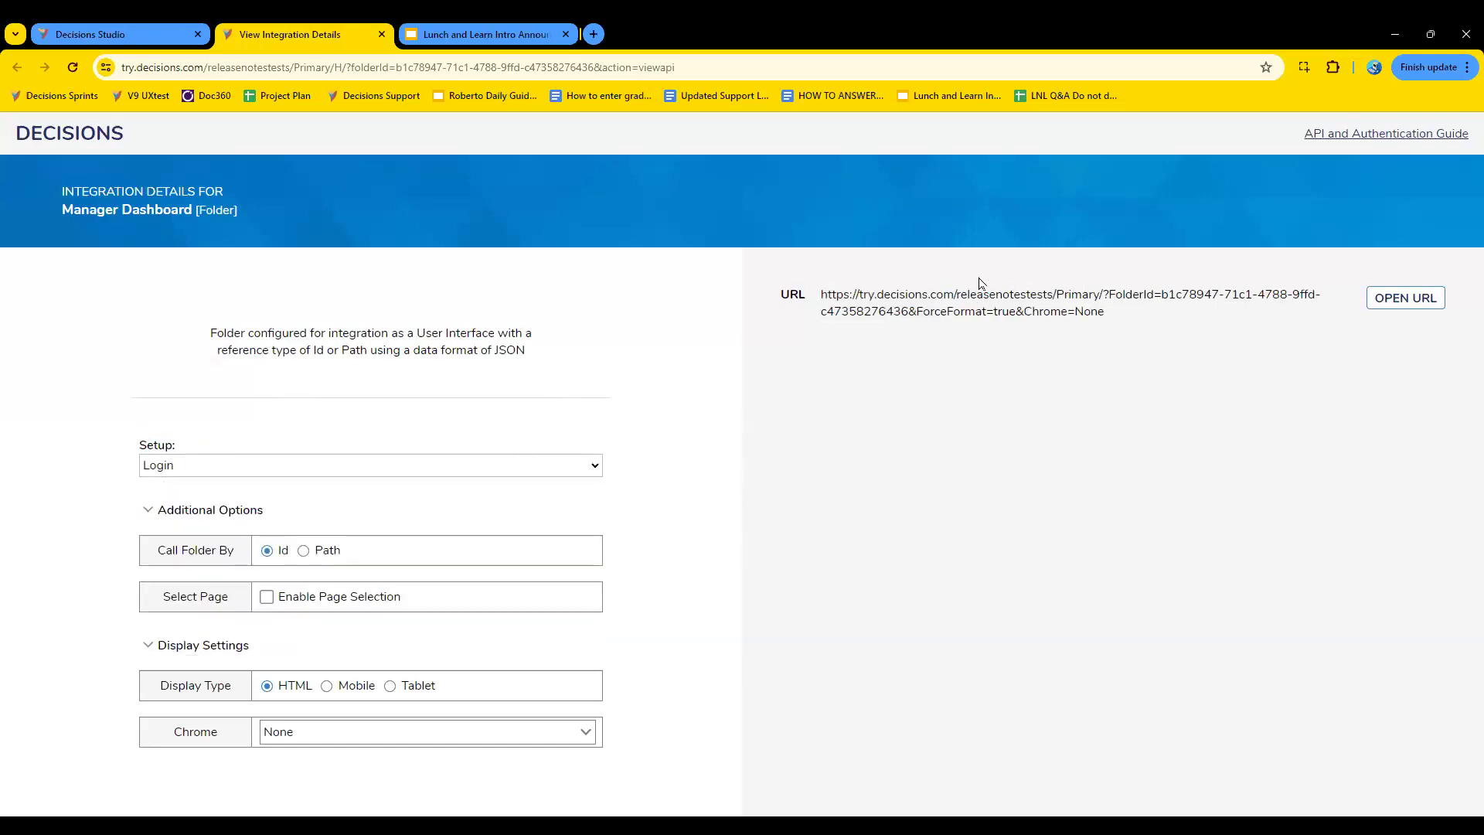
{"action": "left_click", "coordinate": [476, 464]}
{"action": "left_click", "coordinate": [344, 523]}
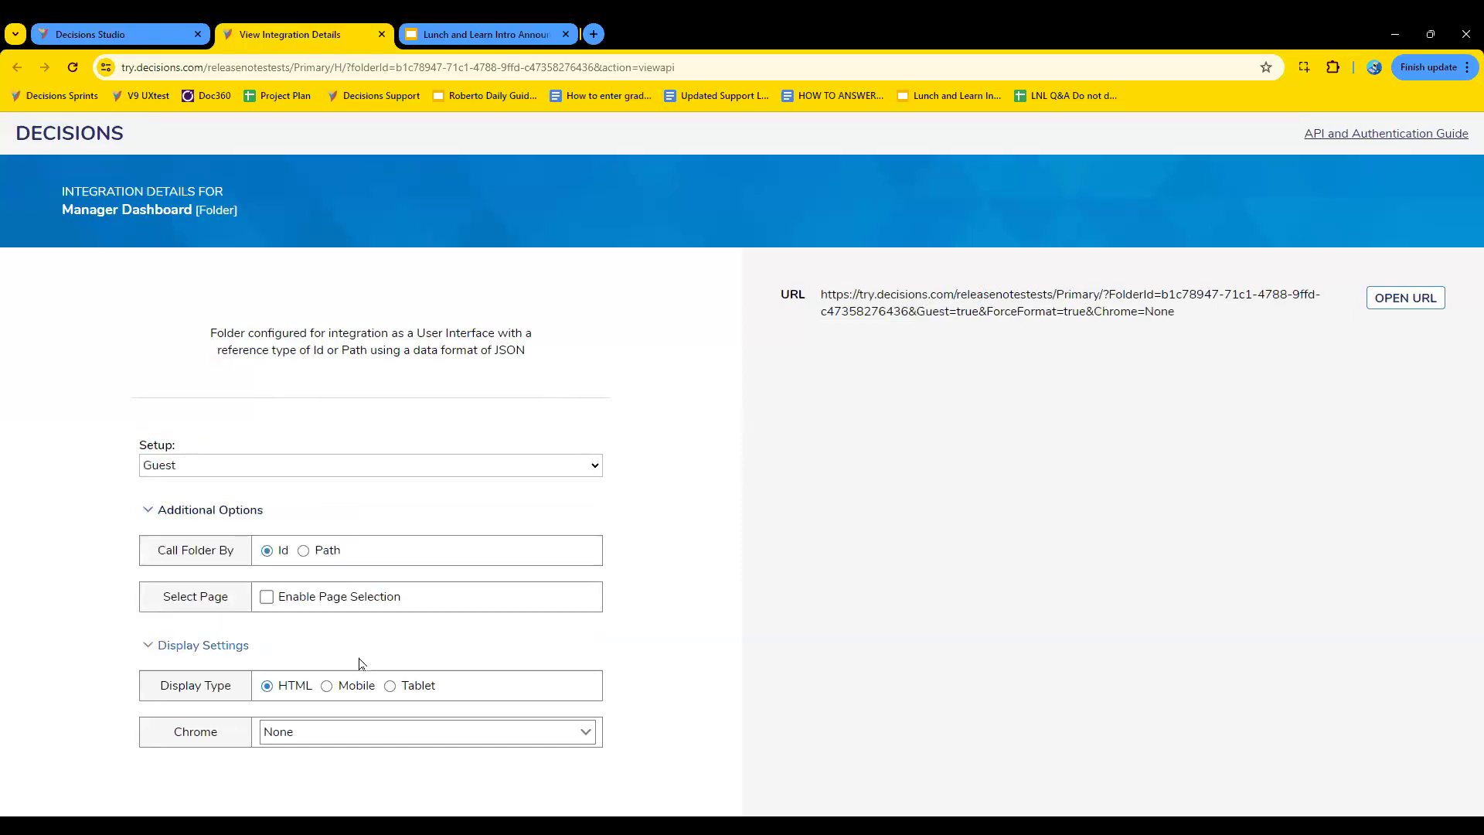
- Review the Chrome display options, preview the guest URL with Chrome set to None, and close the preview
{"action": "left_click", "coordinate": [318, 729]}
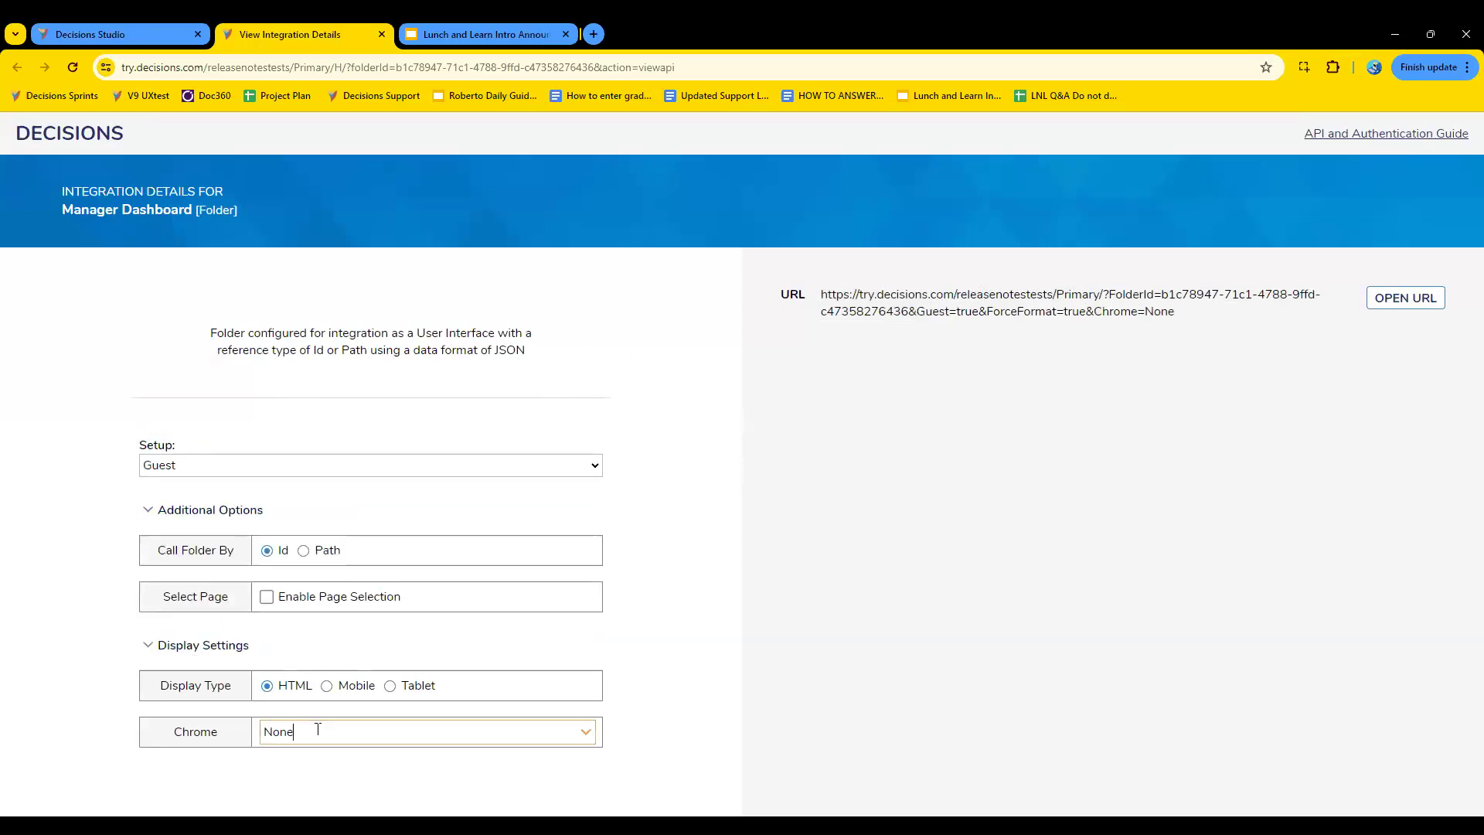
{"action": "left_click", "coordinate": [584, 733]}
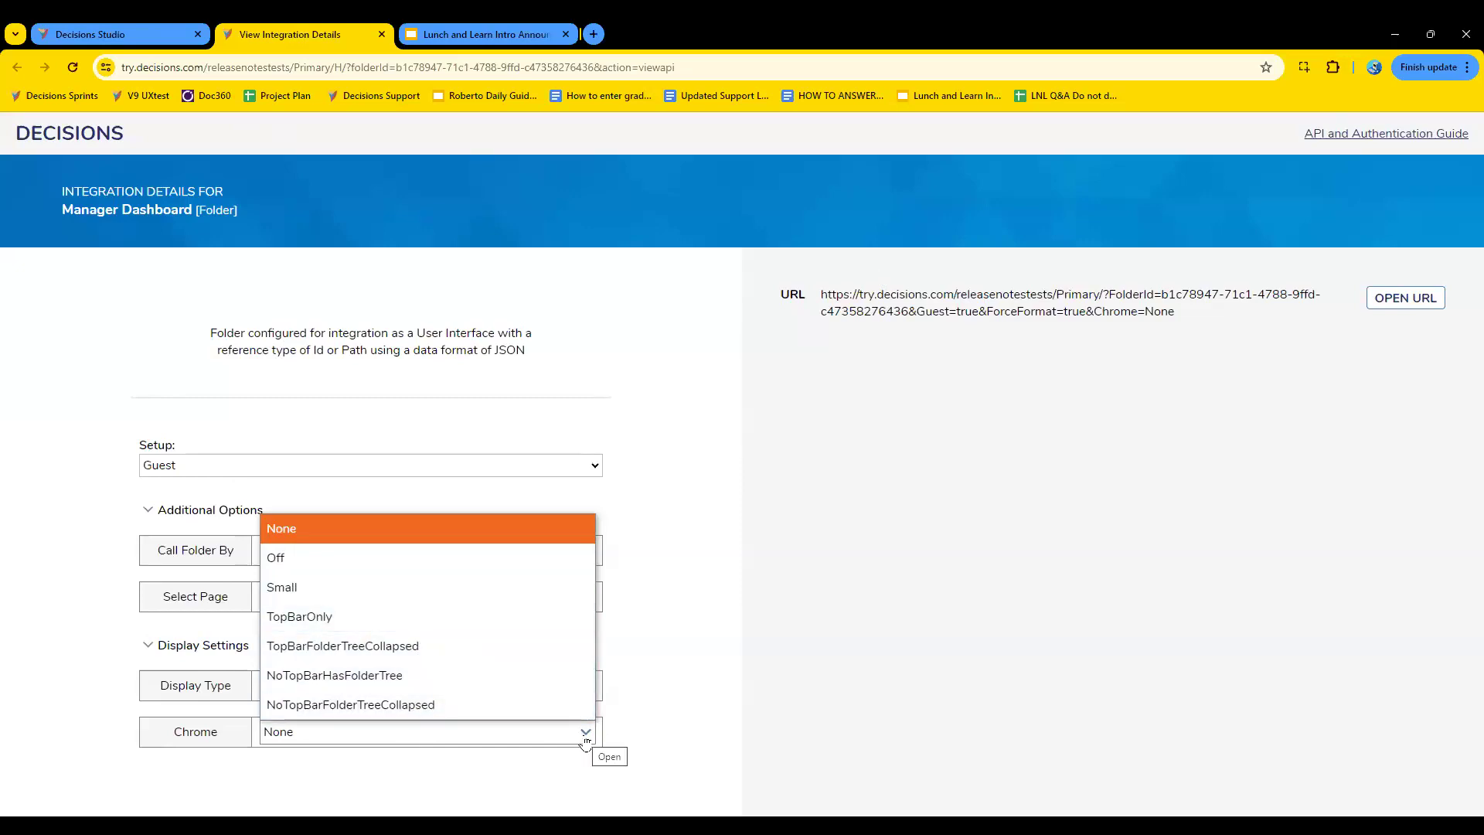
{"action": "left_click", "coordinate": [668, 670]}
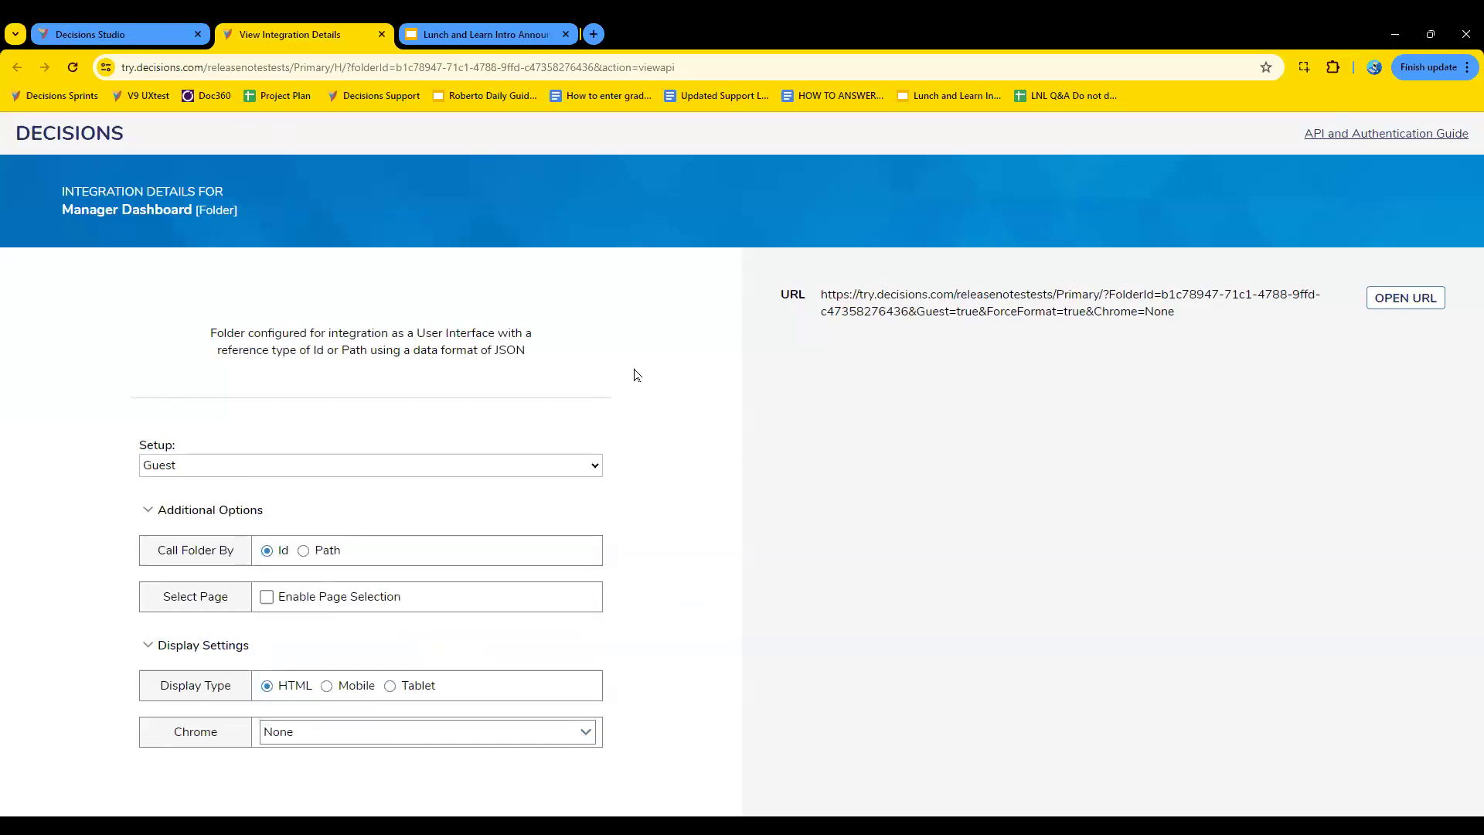
{"action": "left_click", "coordinate": [1402, 300]}
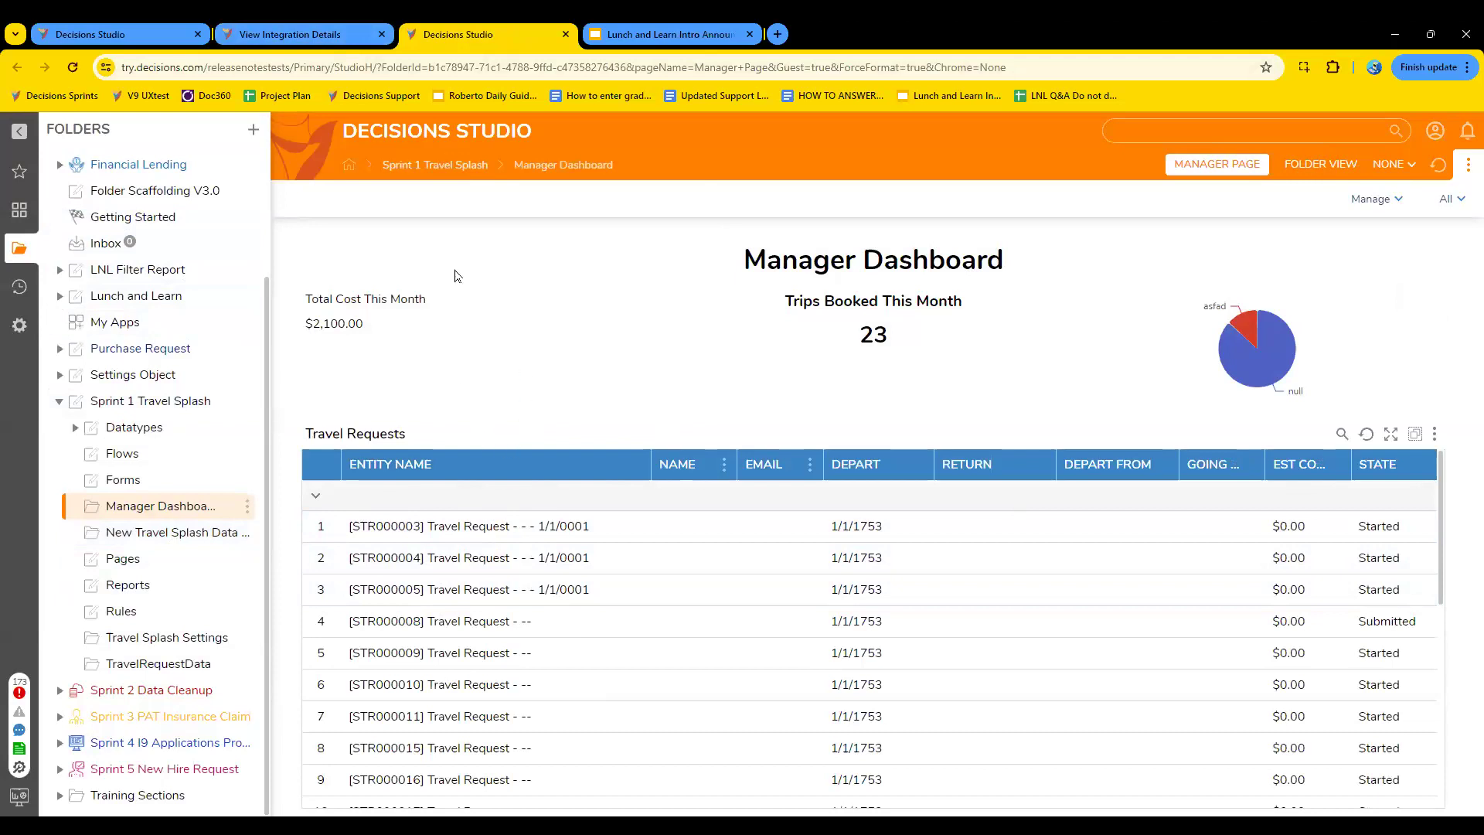
{"action": "left_click", "coordinate": [331, 35]}
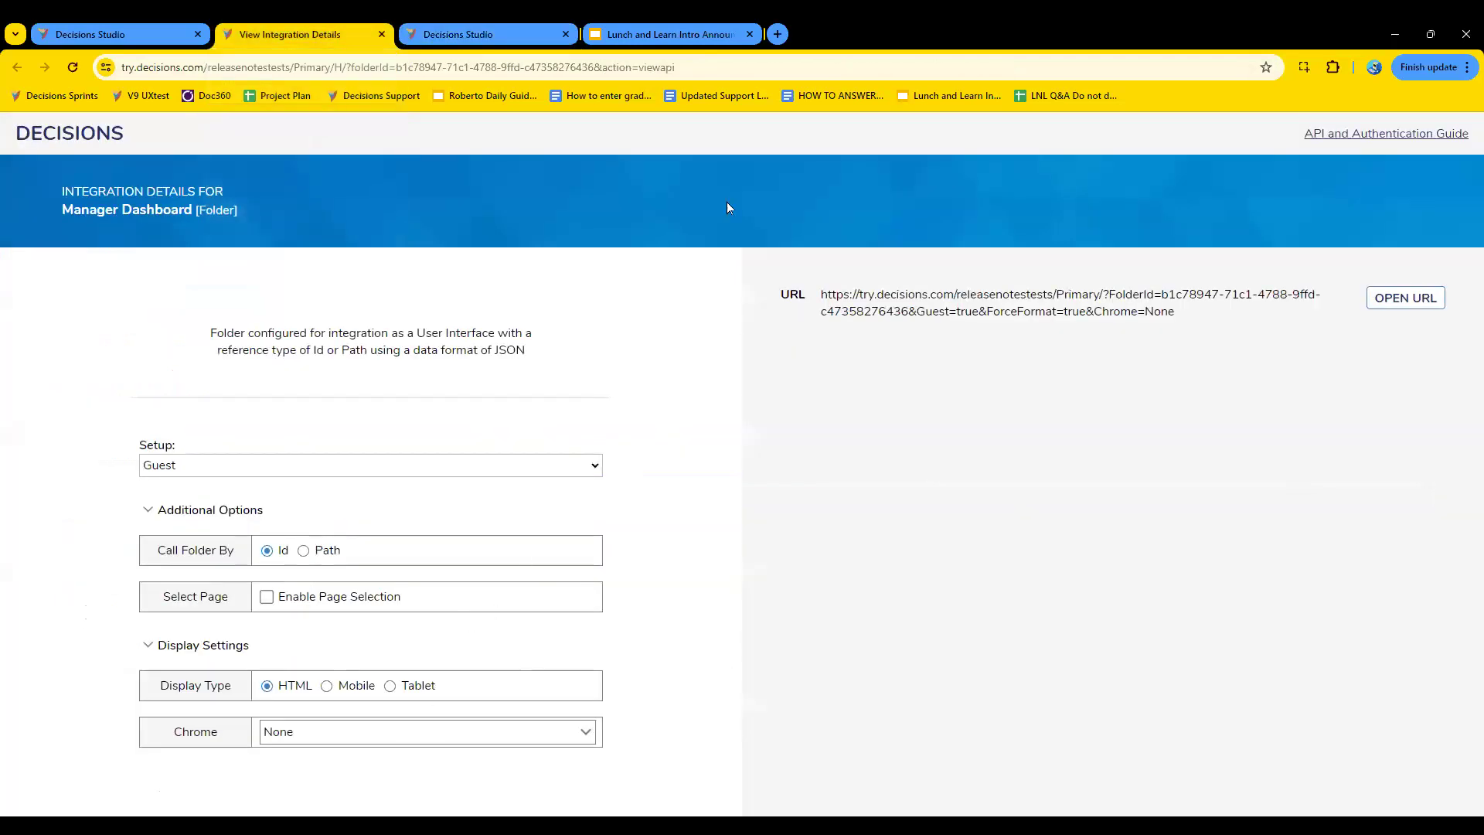
{"action": "left_click", "coordinate": [566, 34]}
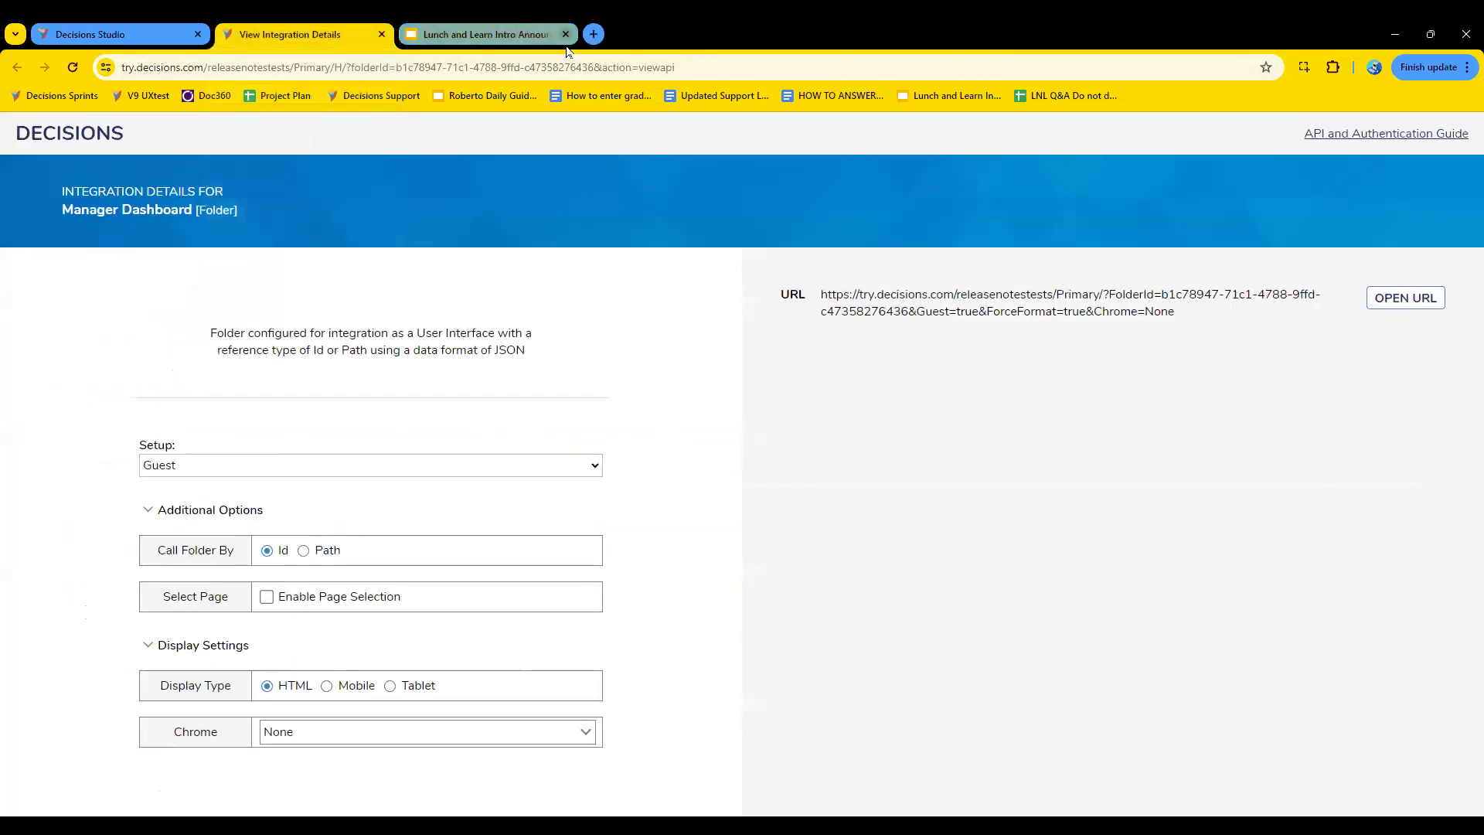
- Set the Chrome display setting to Off and open the resulting guest URL
{"action": "left_click", "coordinate": [585, 736]}
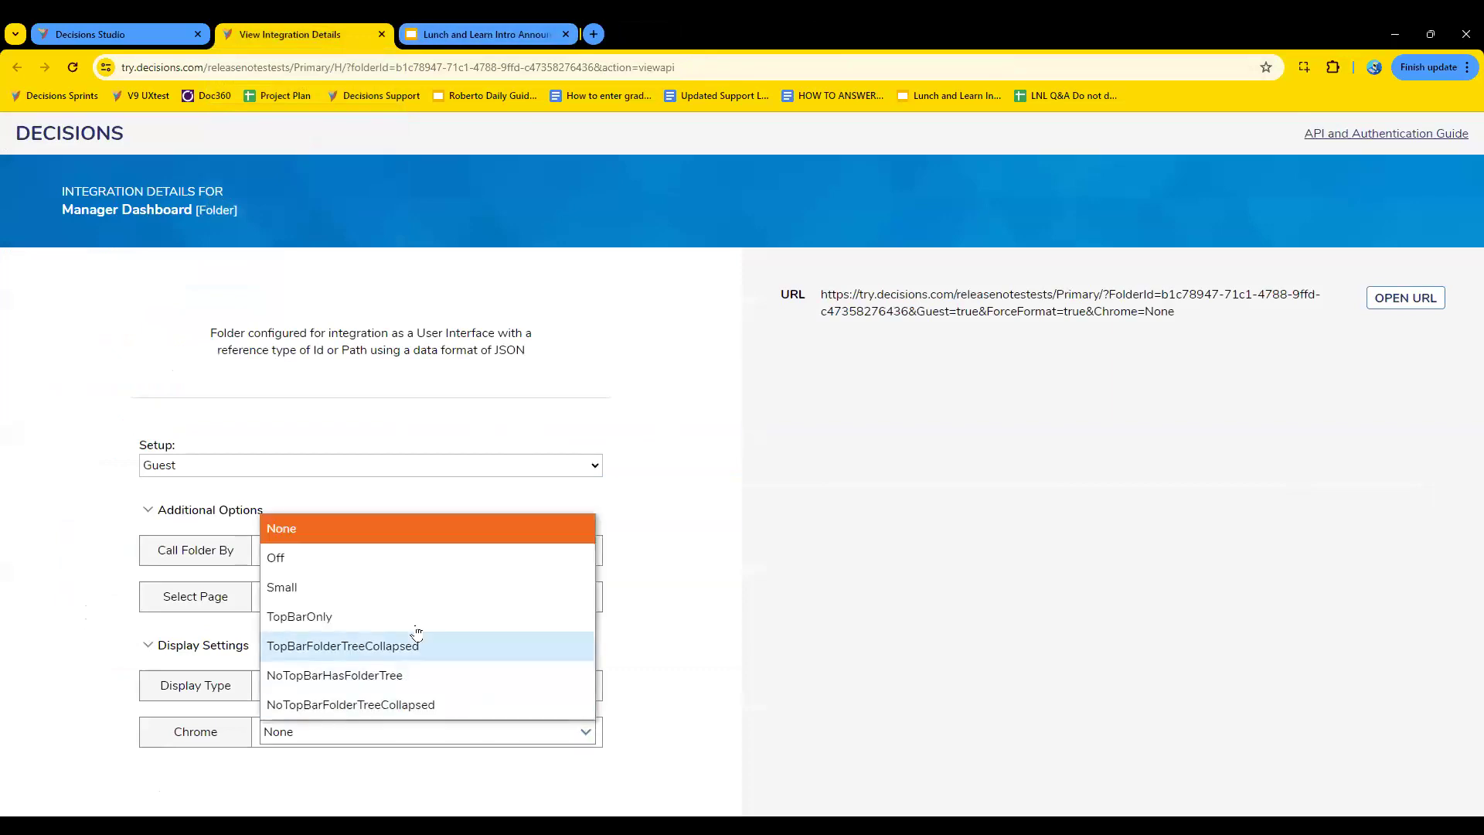
{"action": "left_click", "coordinate": [369, 571]}
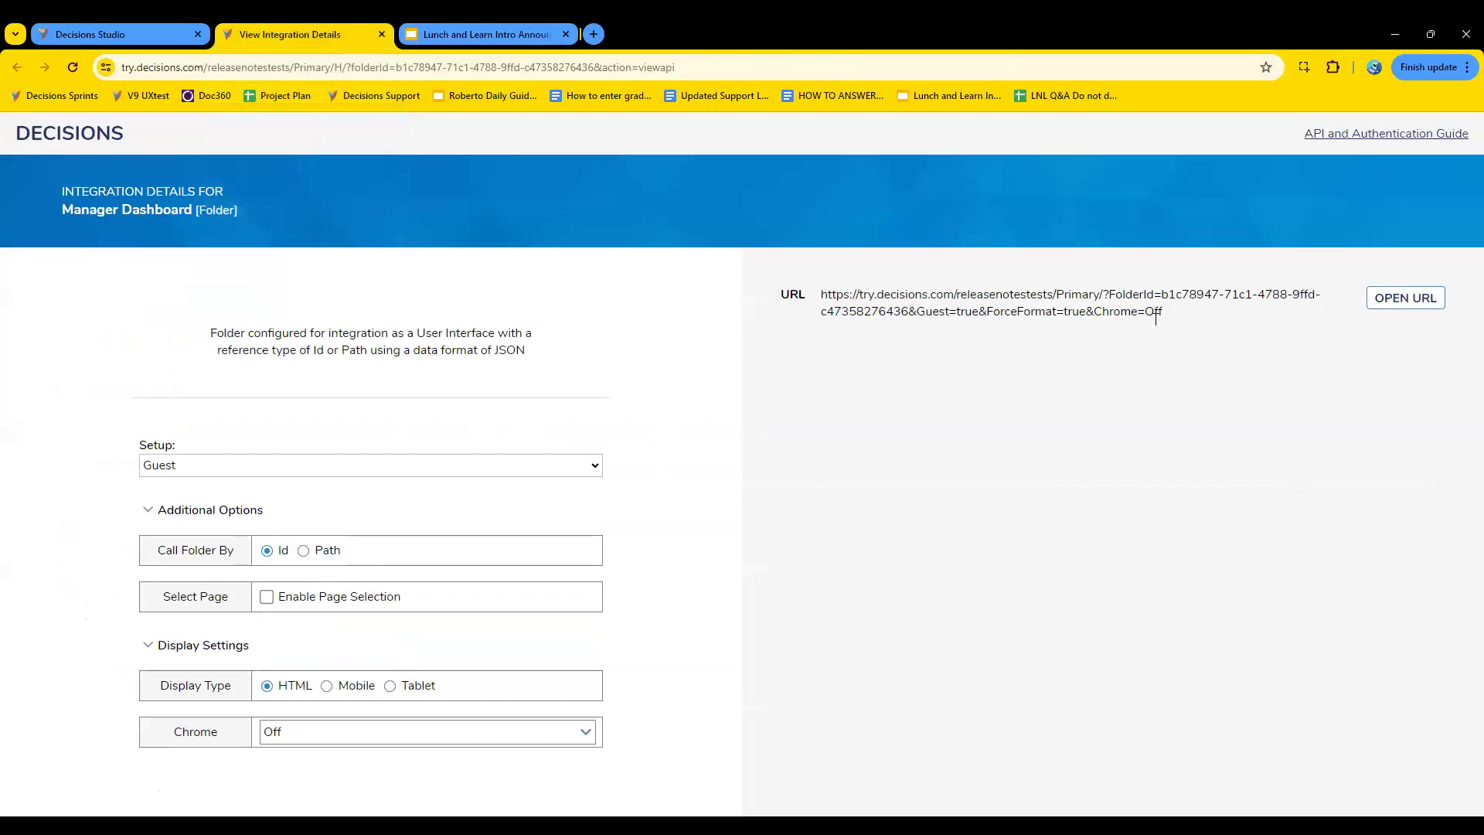
{"action": "mouse_move", "coordinate": [1158, 317]}
{"action": "left_mouse_down"}
{"action": "mouse_move", "coordinate": [1097, 313]}
{"action": "mouse_move", "coordinate": [1161, 314]}
{"action": "left_mouse_up"}
{"action": "left_click", "coordinate": [1124, 311]}
{"action": "left_click", "coordinate": [1284, 313]}
{"action": "left_click", "coordinate": [1417, 300]}
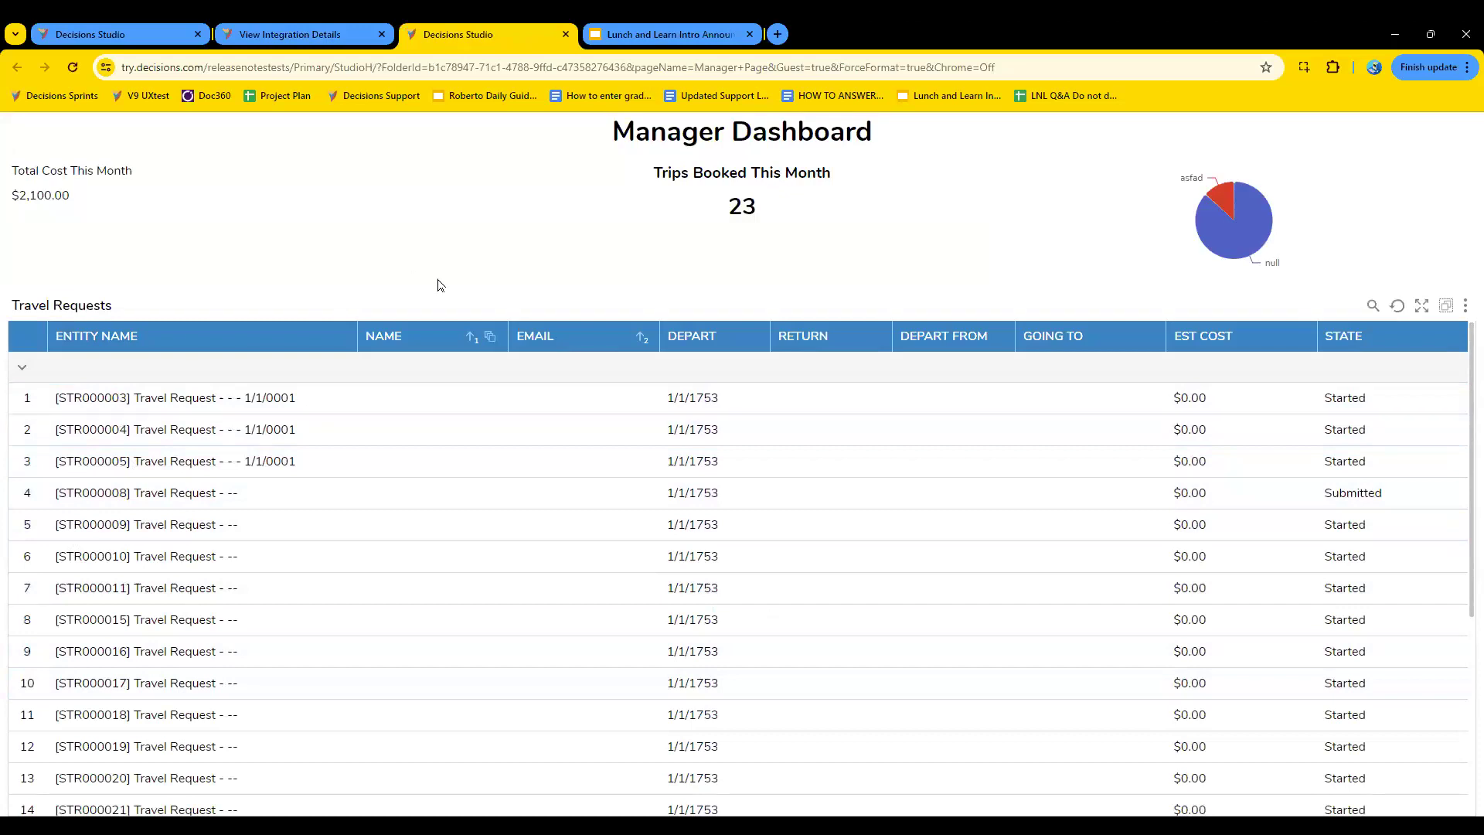
- Examine the Travel Requests report in the preview by collapsing and expanding its groups, and close the preview
{"action": "scroll", "coordinate": [588, 610], "scroll_direction": "down", "scroll_amount": 5}
{"action": "scroll", "coordinate": [588, 610], "scroll_direction": "up", "scroll_amount": 5}
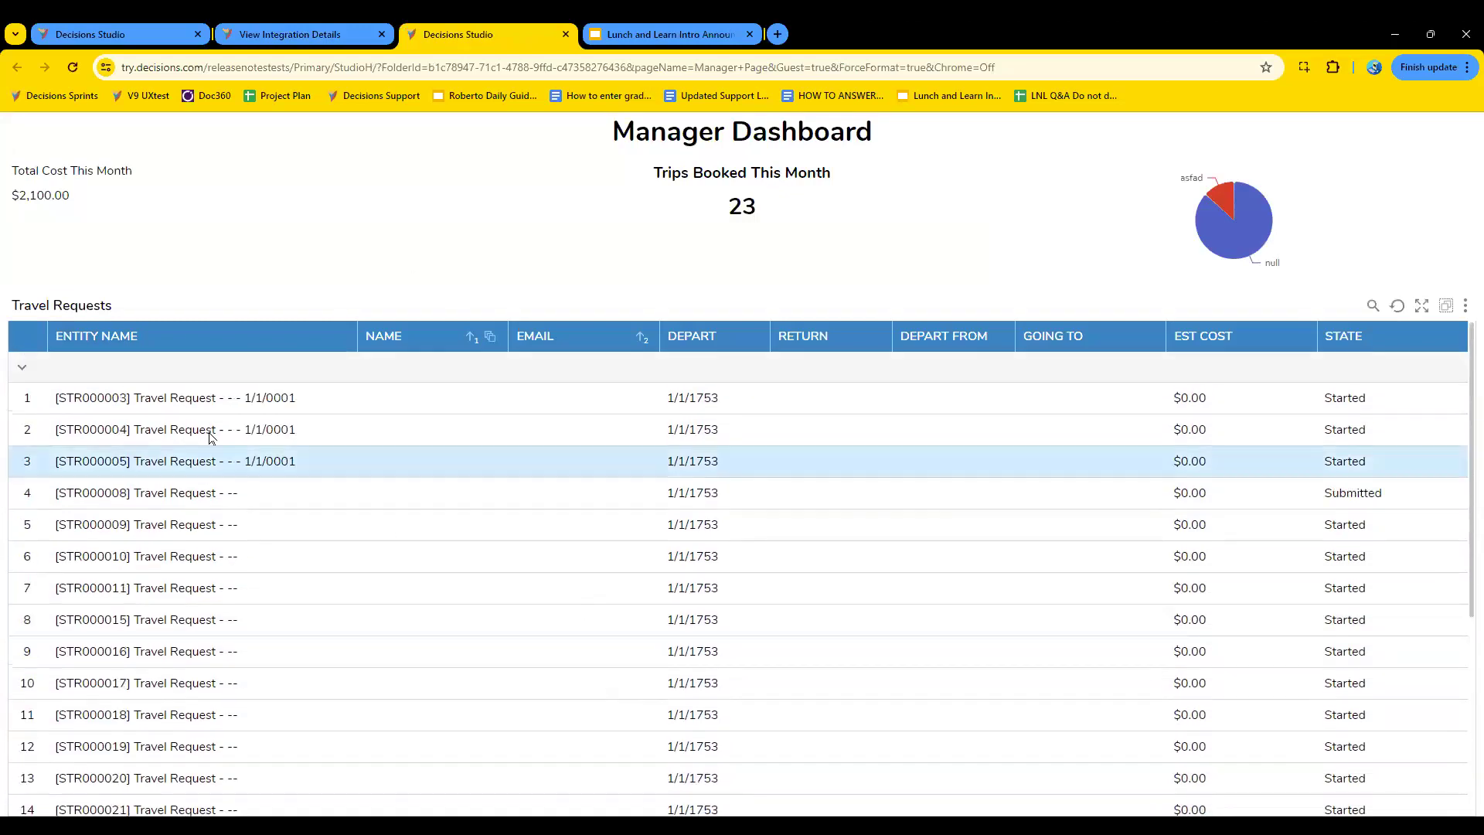
{"action": "left_click", "coordinate": [22, 368]}
{"action": "left_click", "coordinate": [22, 398]}
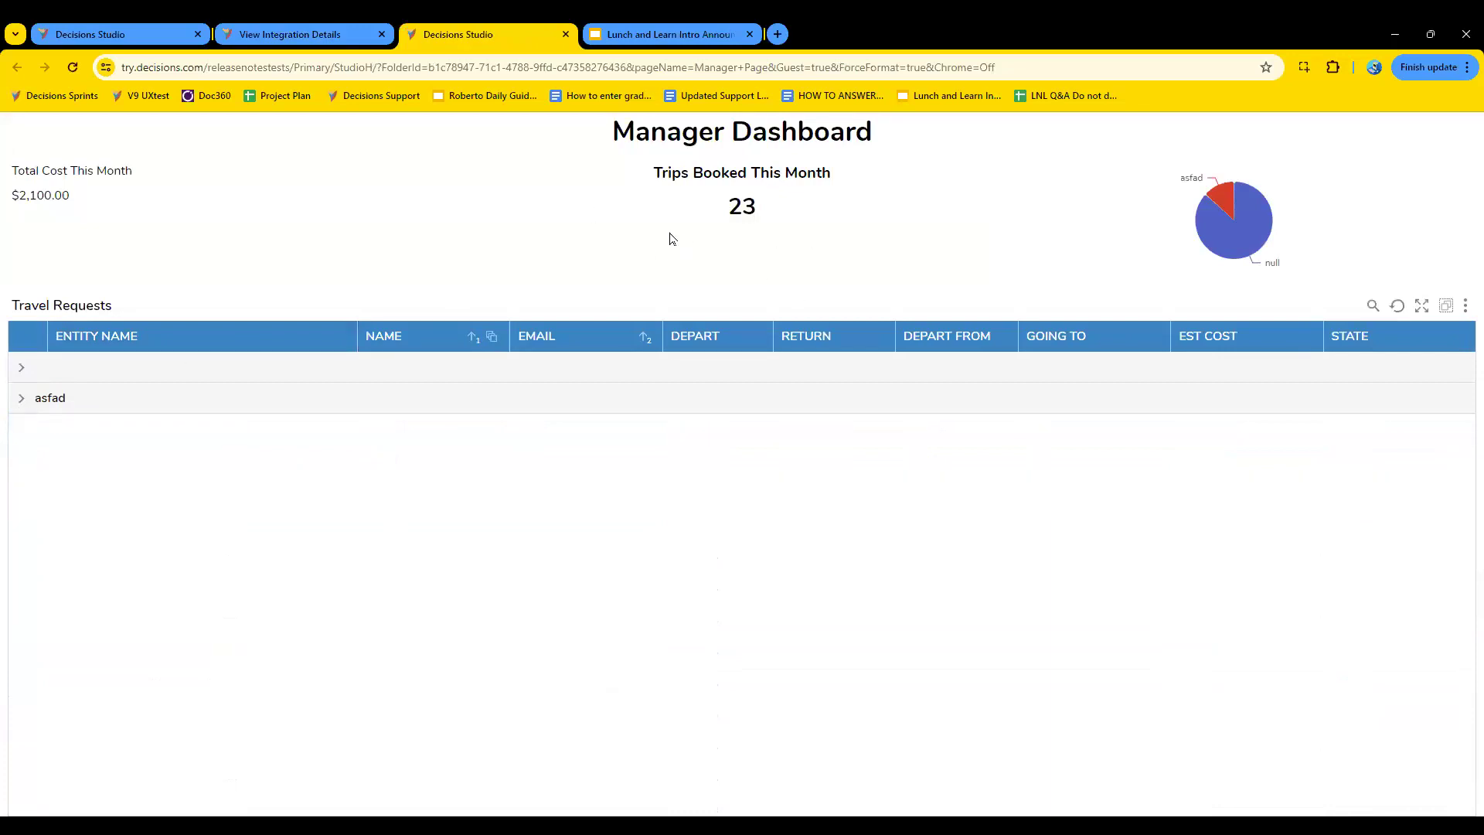
{"action": "left_click", "coordinate": [21, 398]}
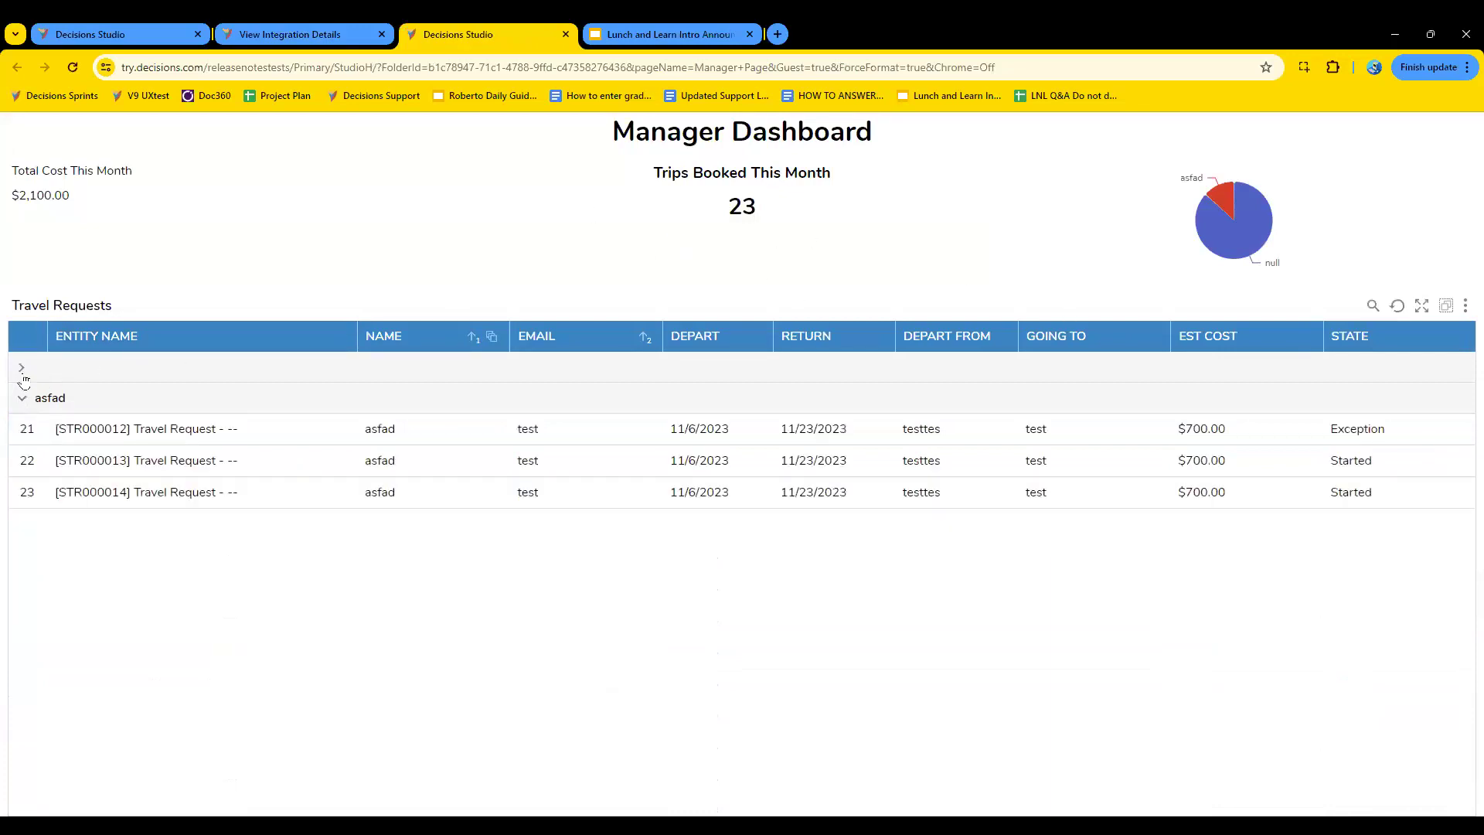
{"action": "left_click", "coordinate": [22, 368]}
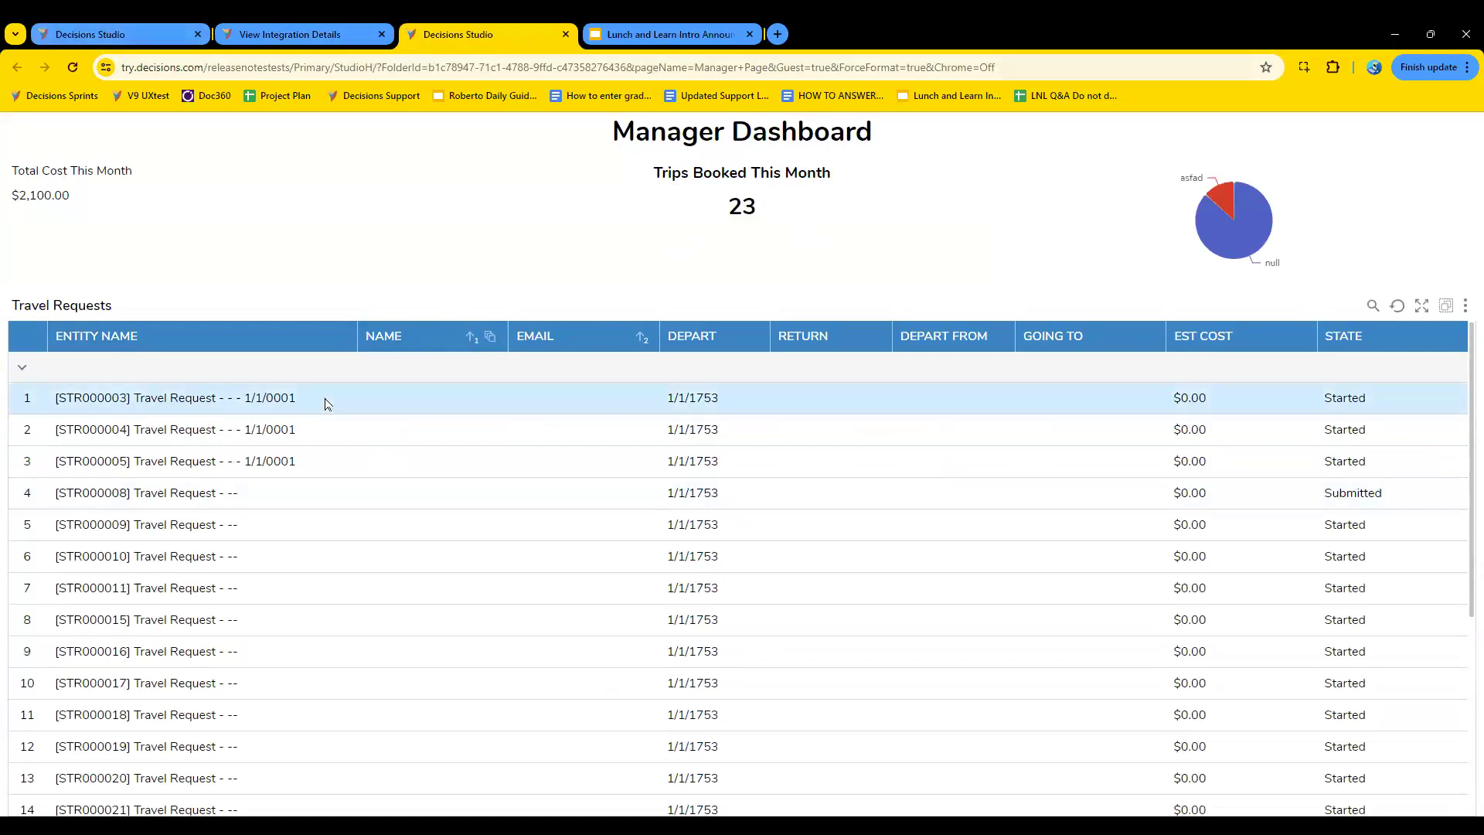
{"action": "left_click", "coordinate": [567, 35]}
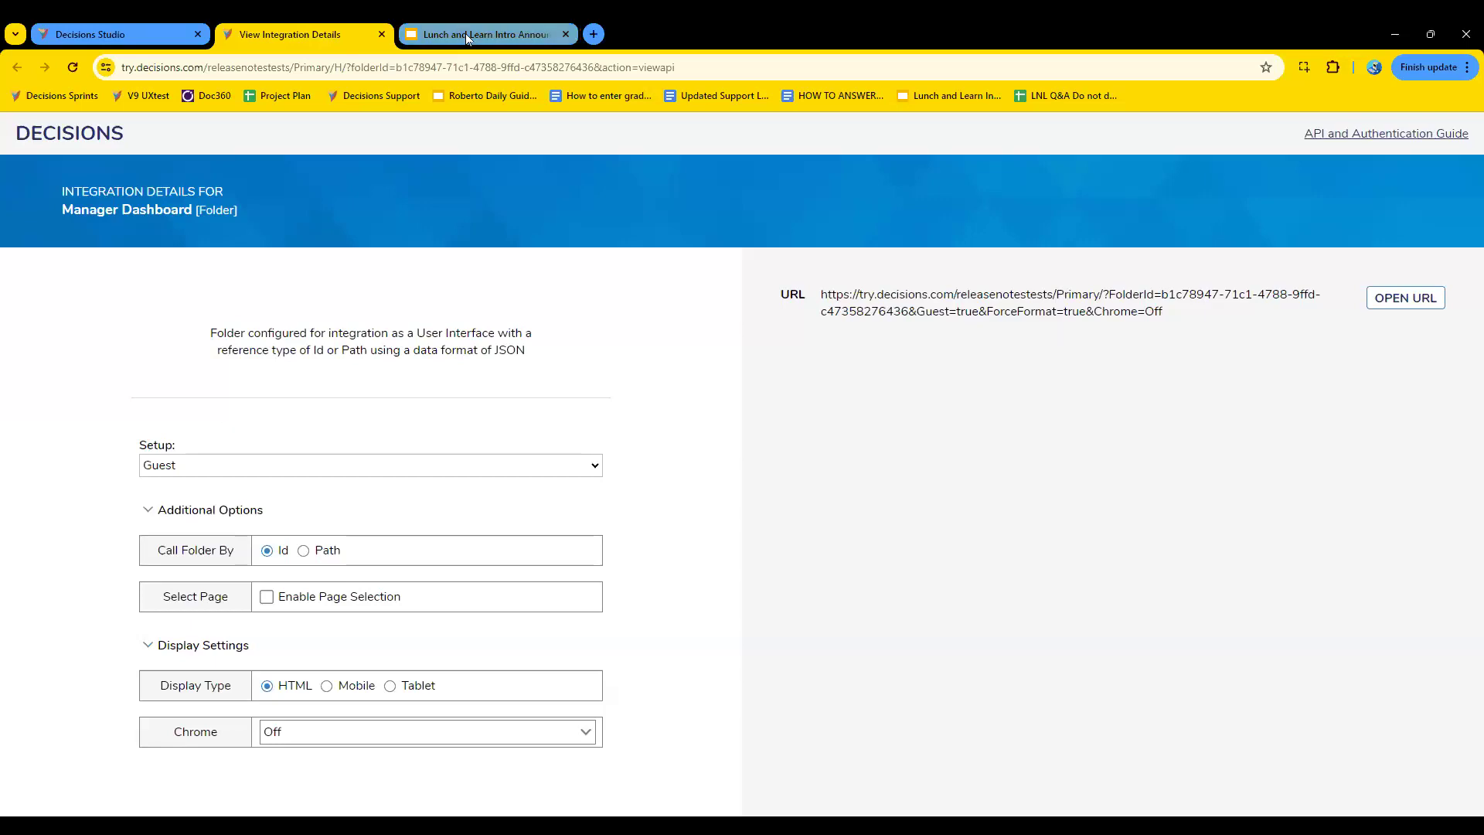
- Return to the main Decisions Studio page and open the Flows folder of Sprint 3 PAT Insurance Claim
{"action": "left_click", "coordinate": [79, 32]}
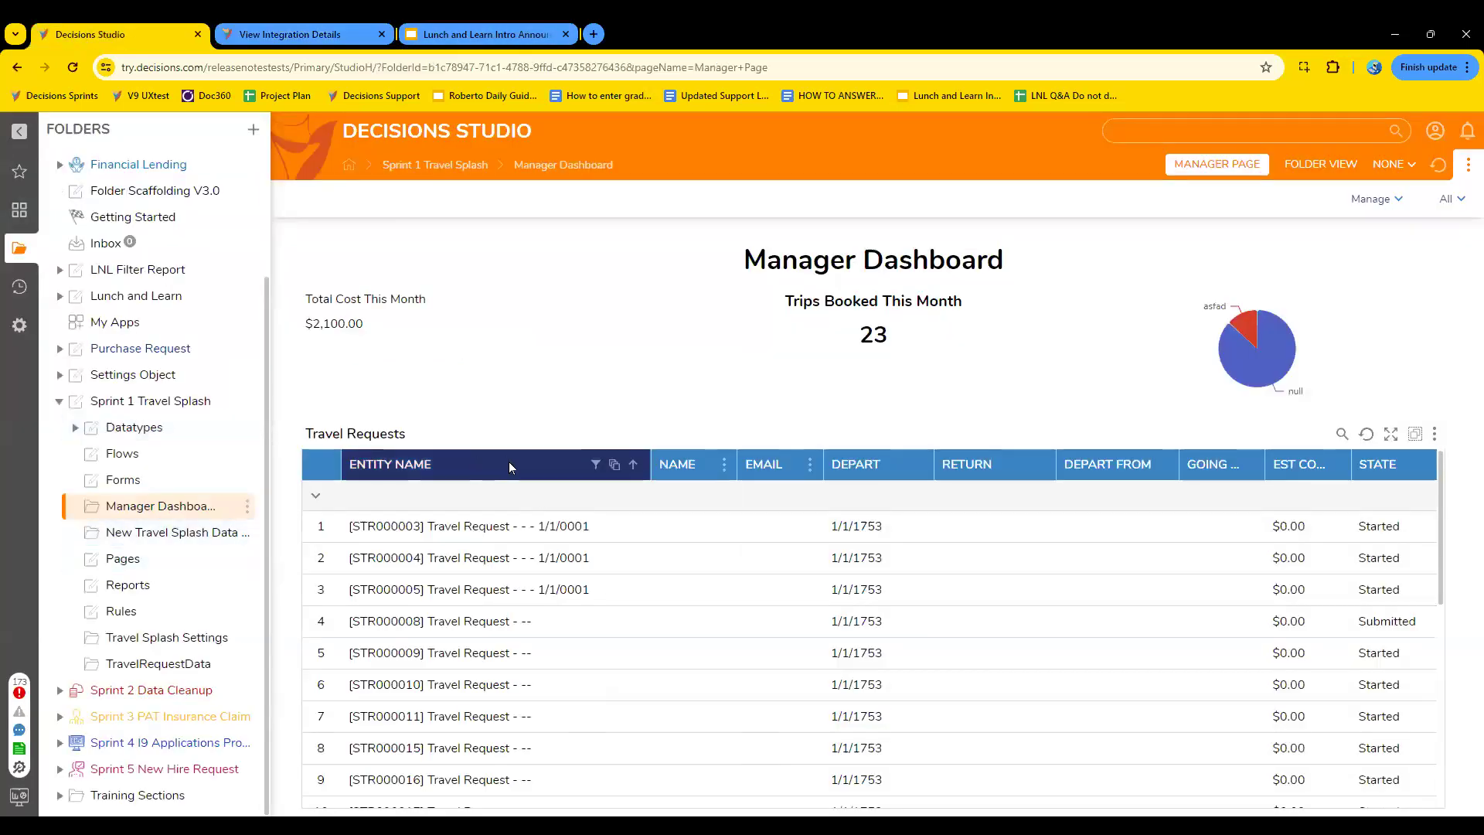
{"action": "scroll", "coordinate": [510, 603], "scroll_direction": "down", "scroll_amount": 5}
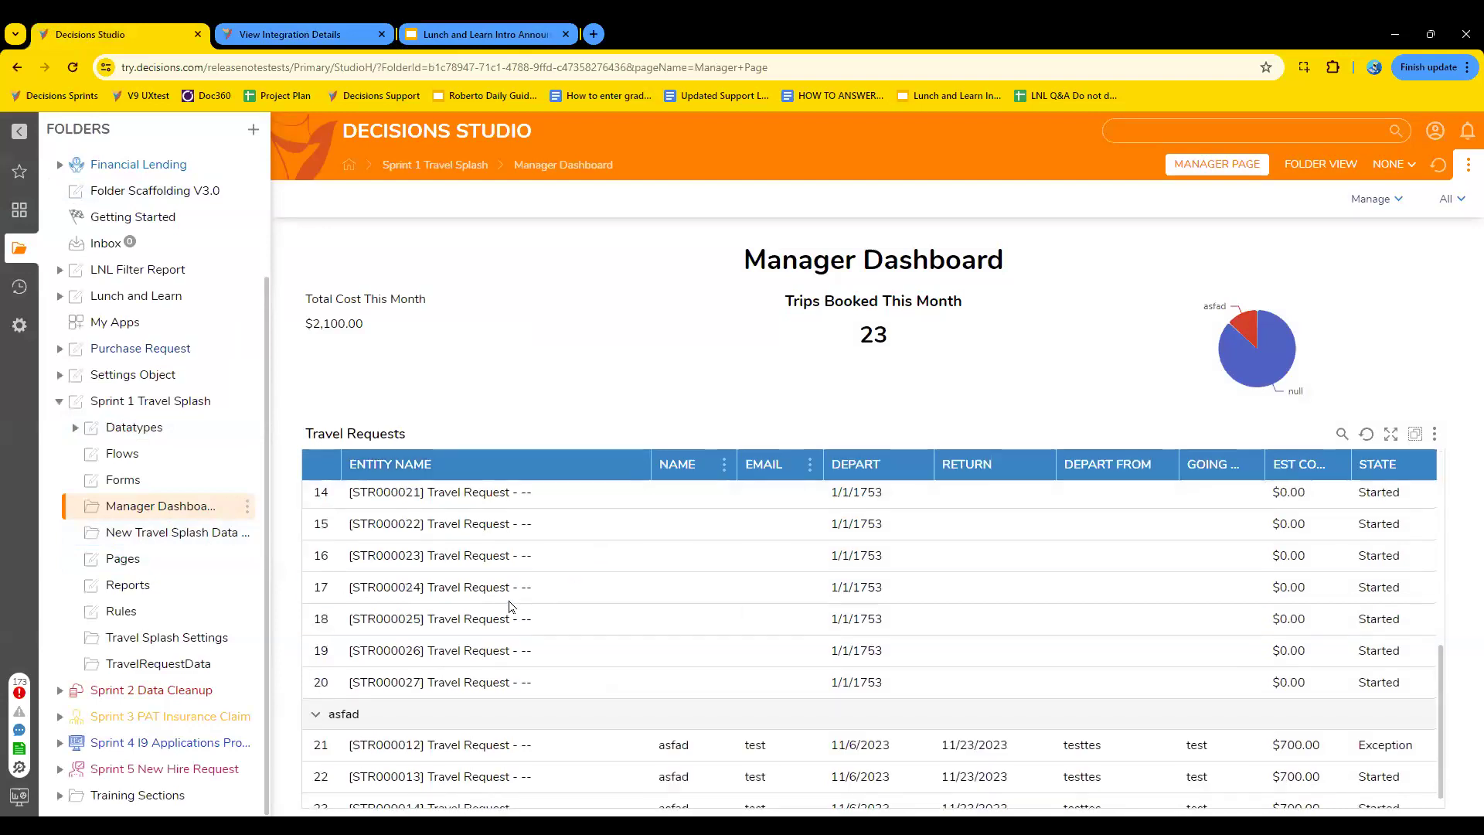
{"action": "left_click", "coordinate": [160, 719]}
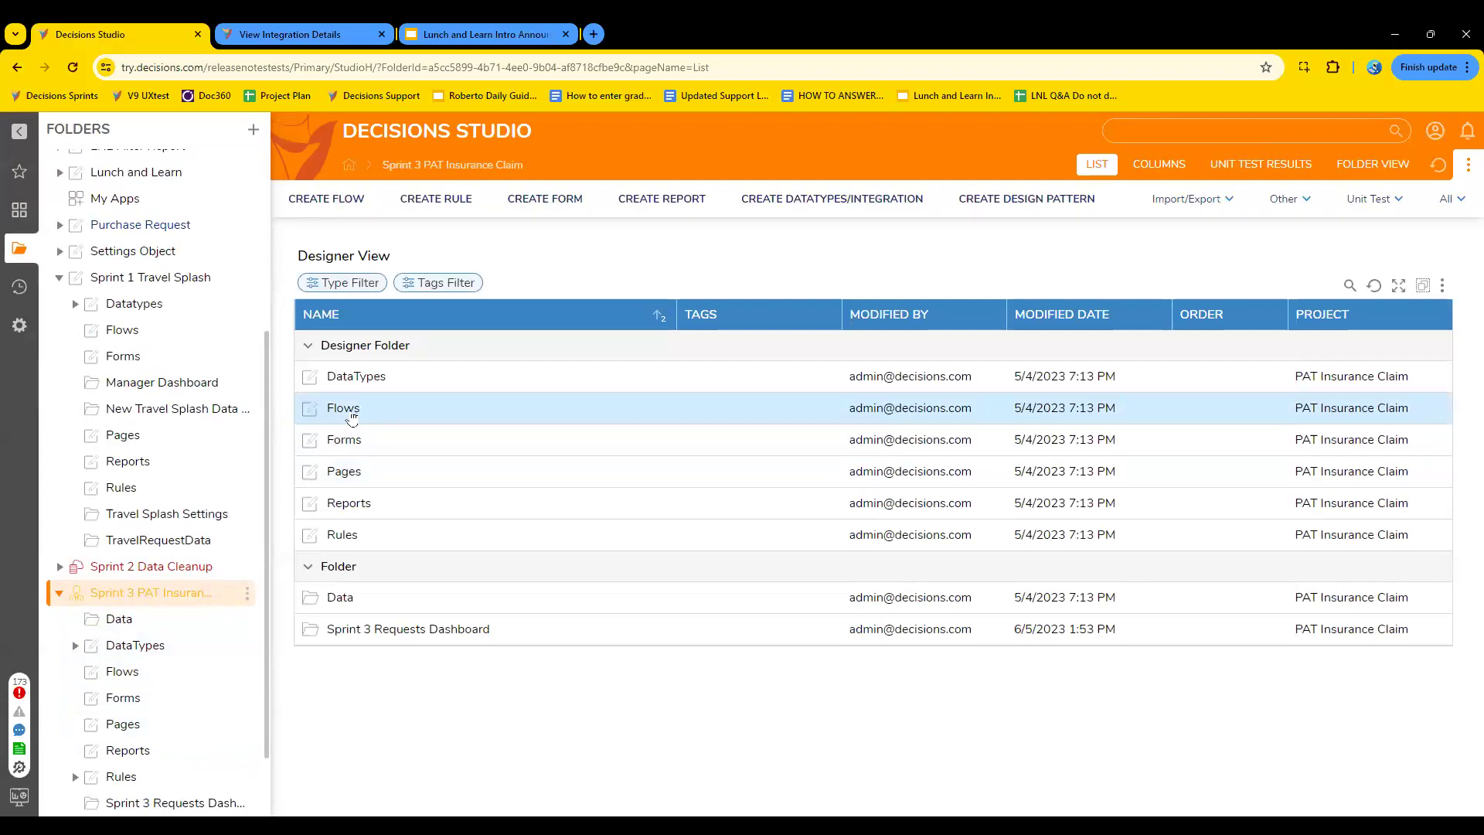
{"action": "left_click", "coordinate": [349, 411]}
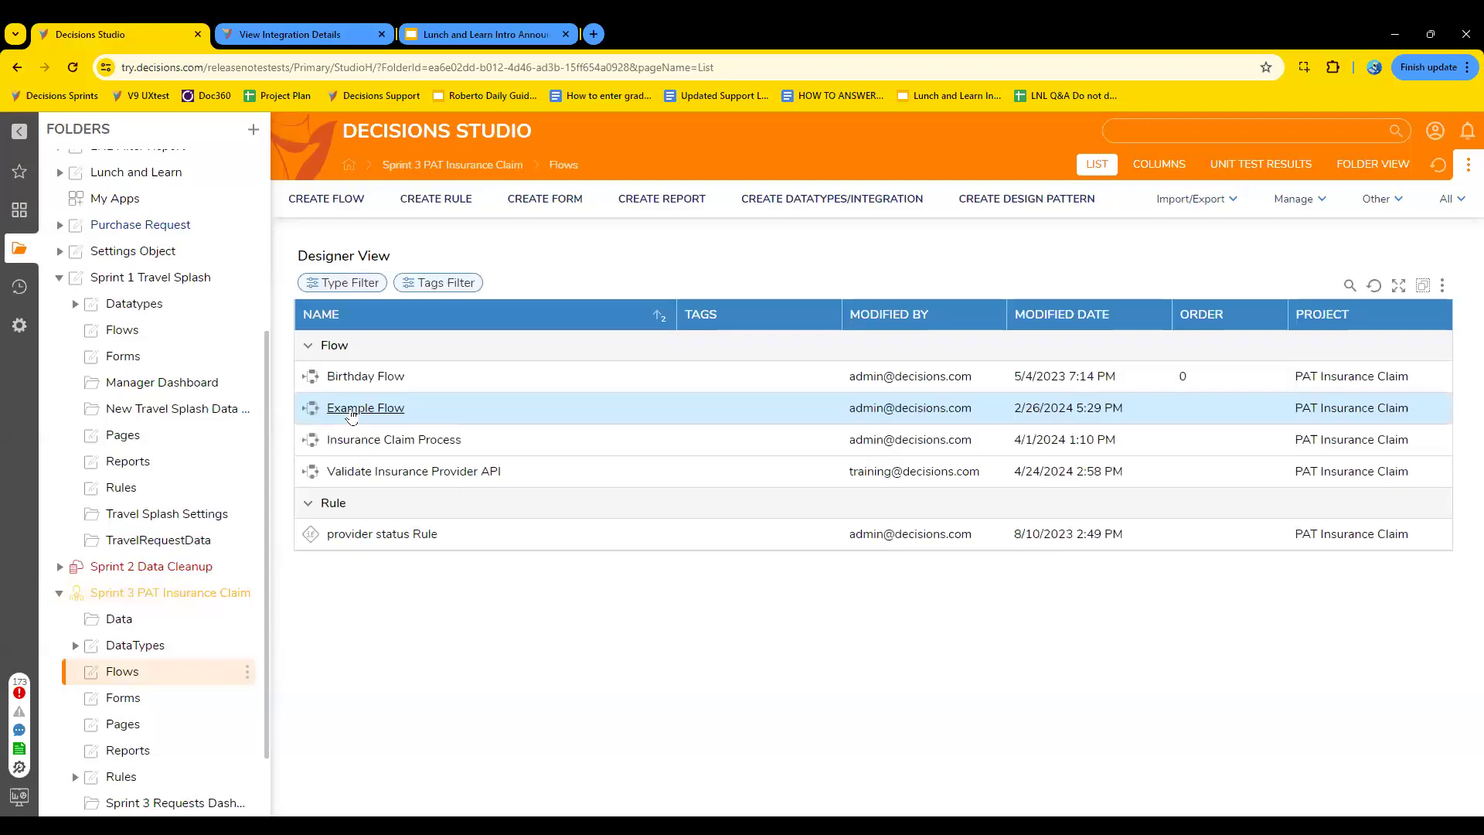
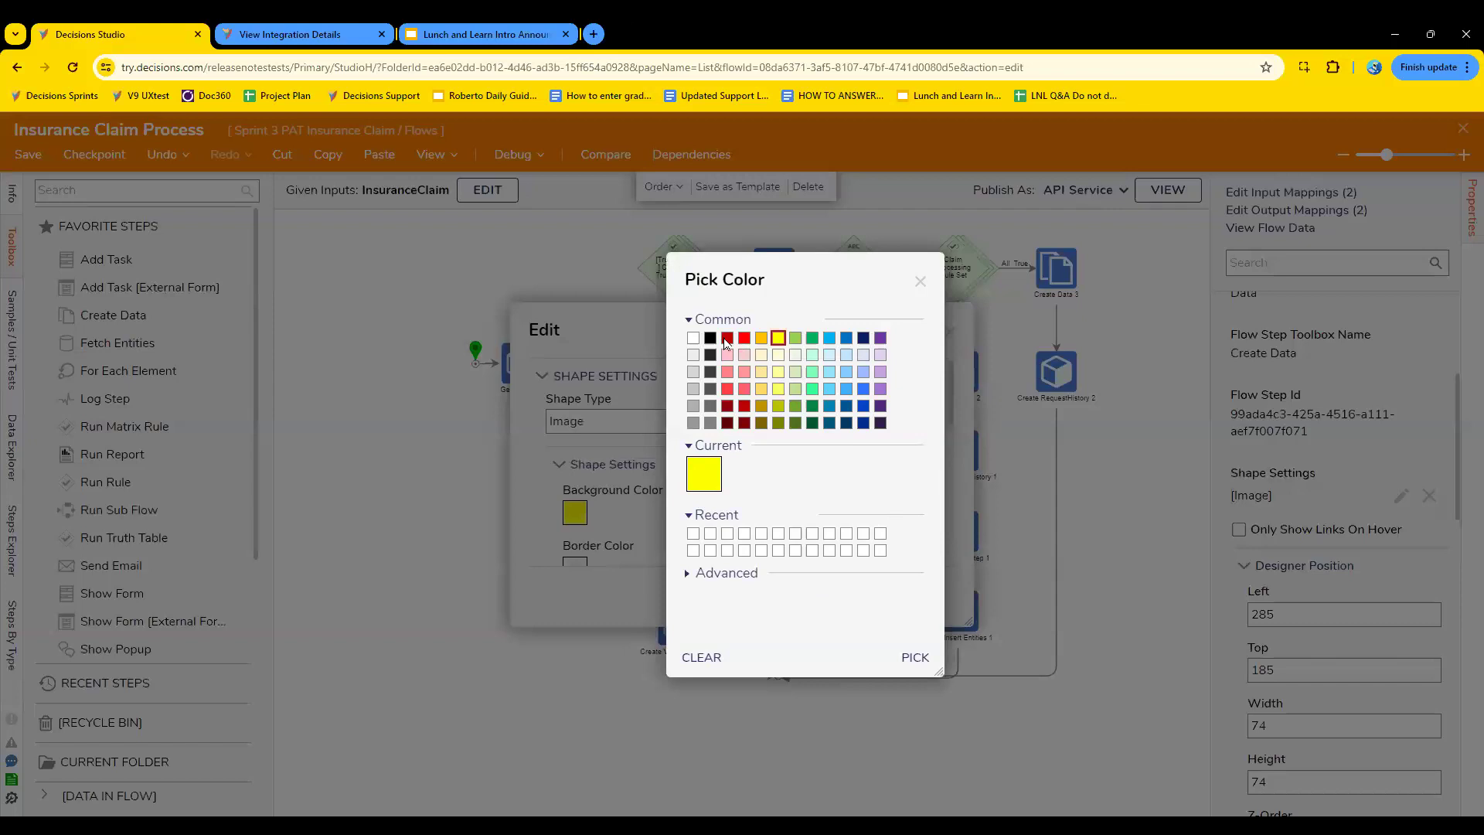
- Set the background color of the Create data for Invalid Claims step to the common amber swatch and apply the shape settings
{"action": "left_click", "coordinate": [763, 339]}
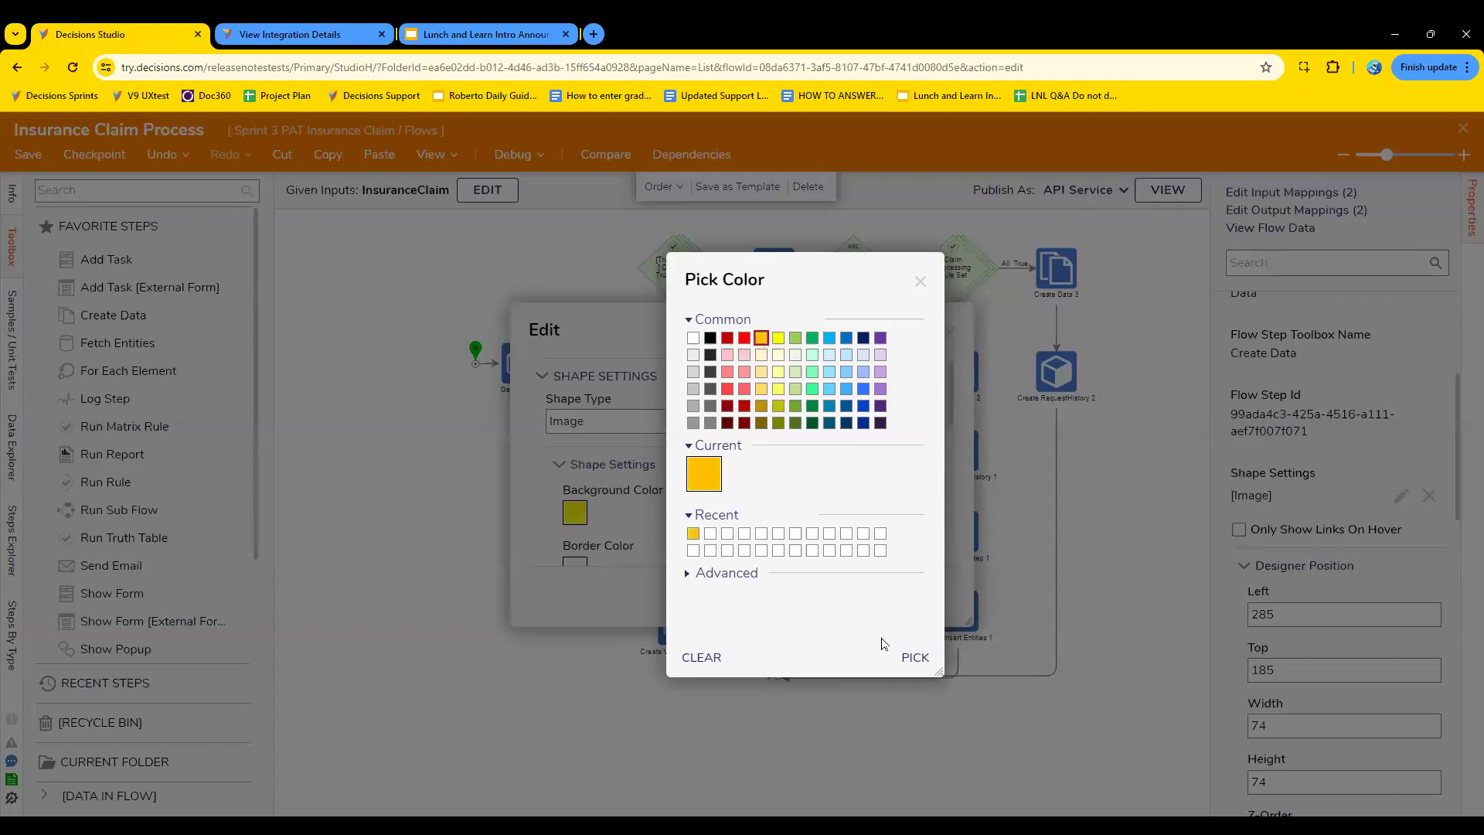
{"action": "left_click", "coordinate": [906, 657]}
{"action": "left_click", "coordinate": [916, 590]}
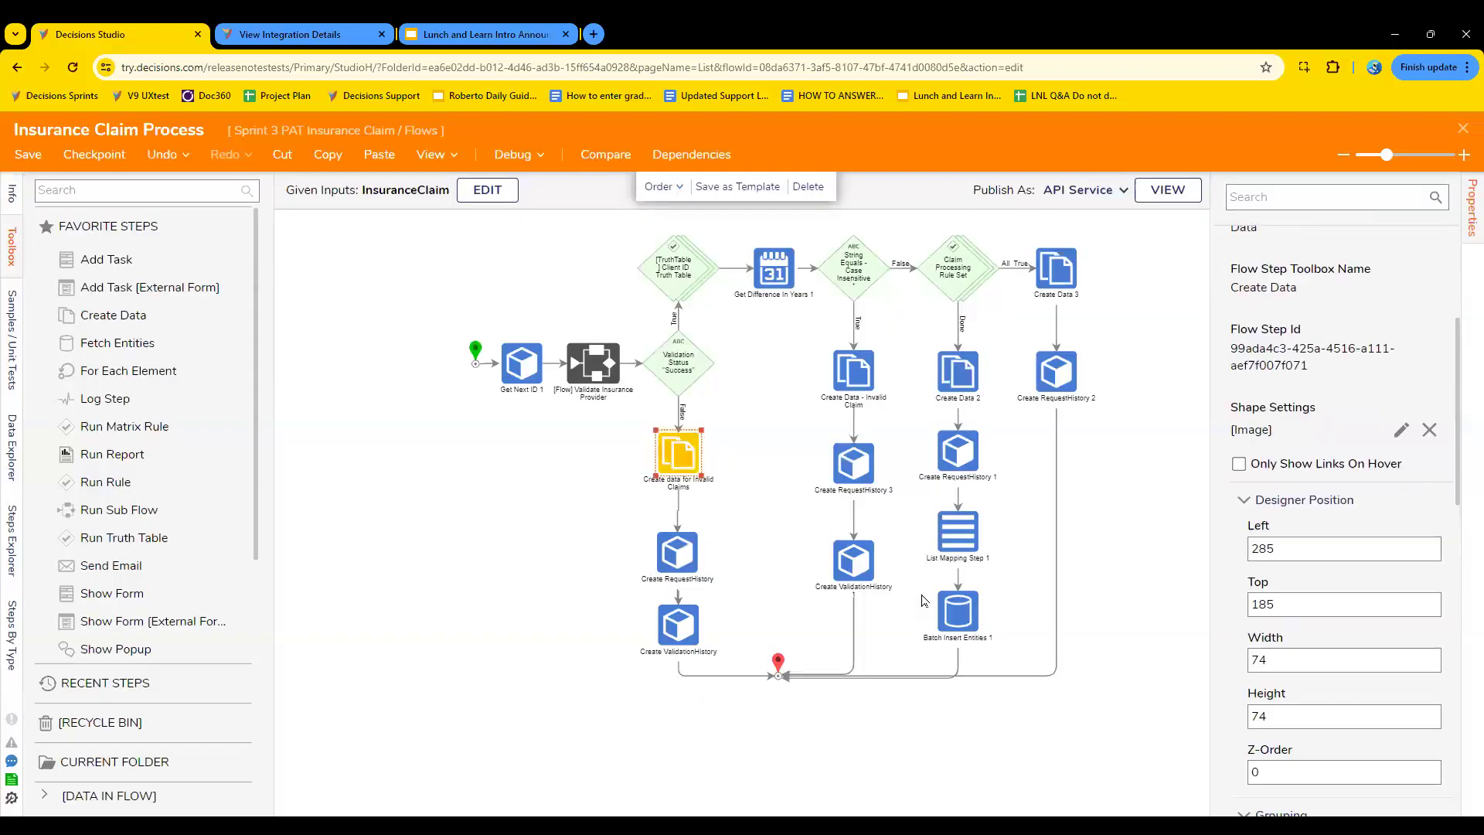
- Change the background color of the Create Data - Invalid Claim step to the common amber swatch in its shape settings
{"action": "left_click", "coordinate": [862, 385]}
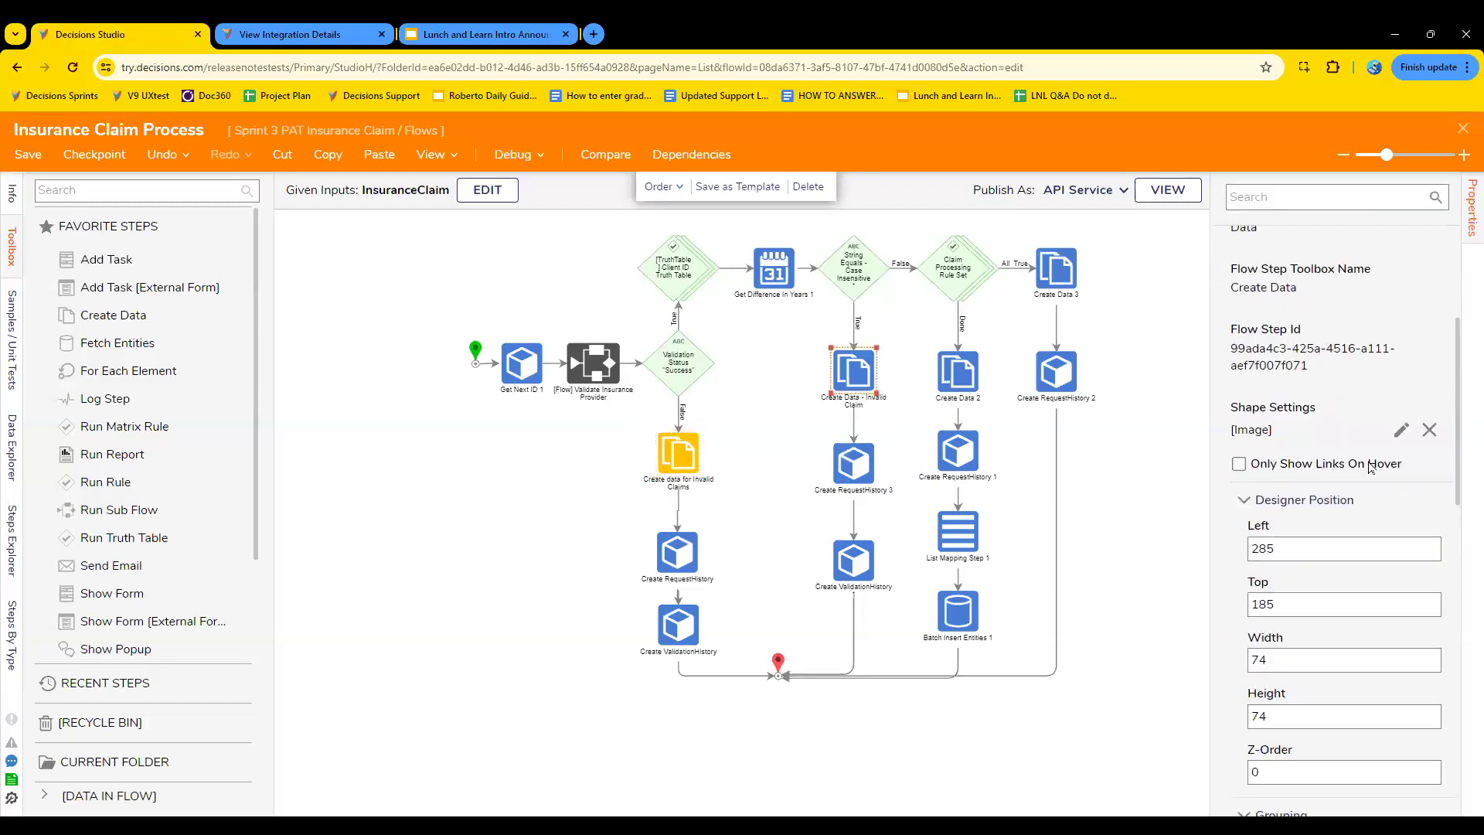
{"action": "left_click", "coordinate": [1227, 311]}
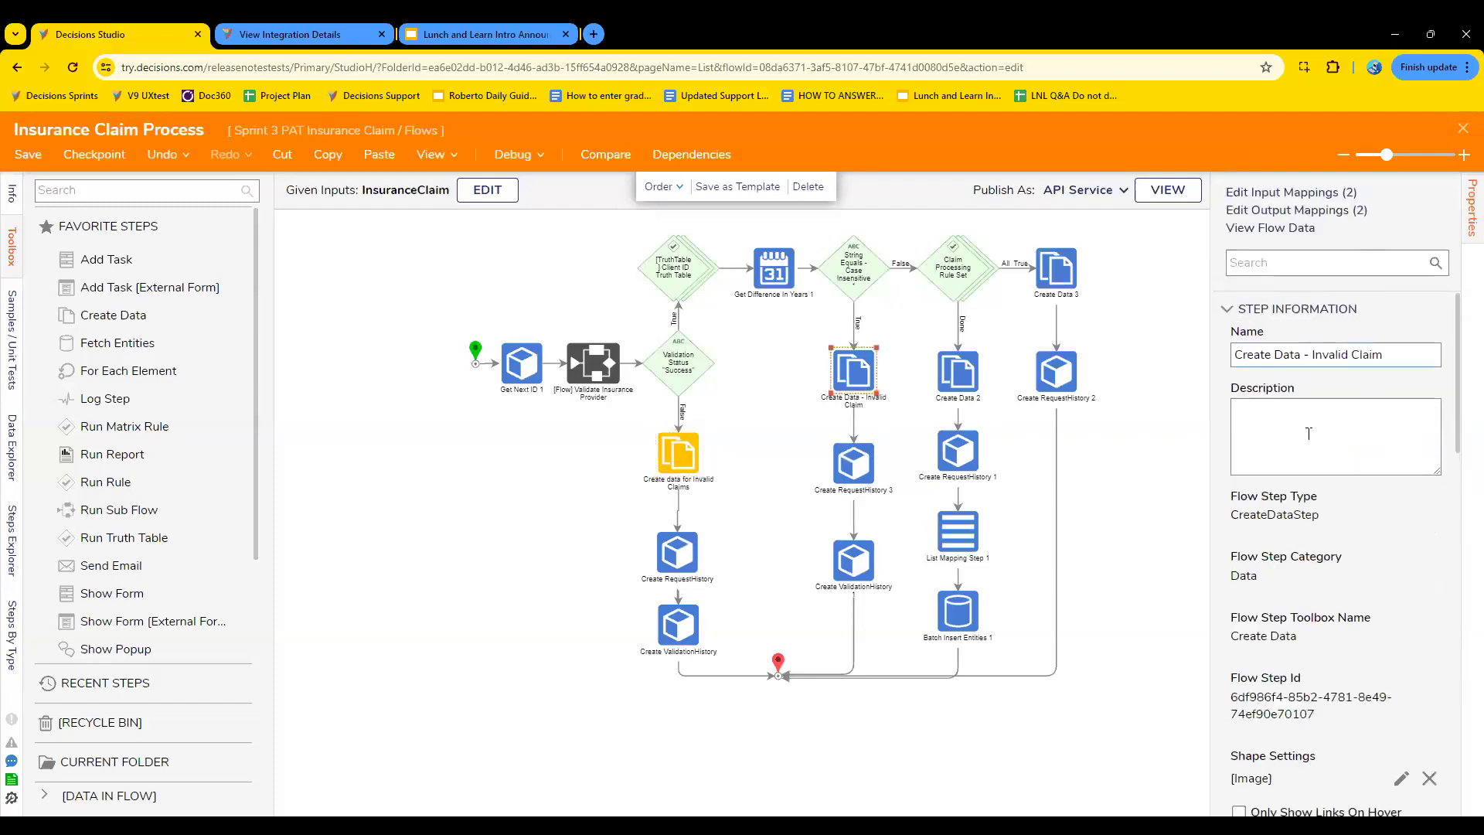
{"action": "left_click", "coordinate": [1402, 778]}
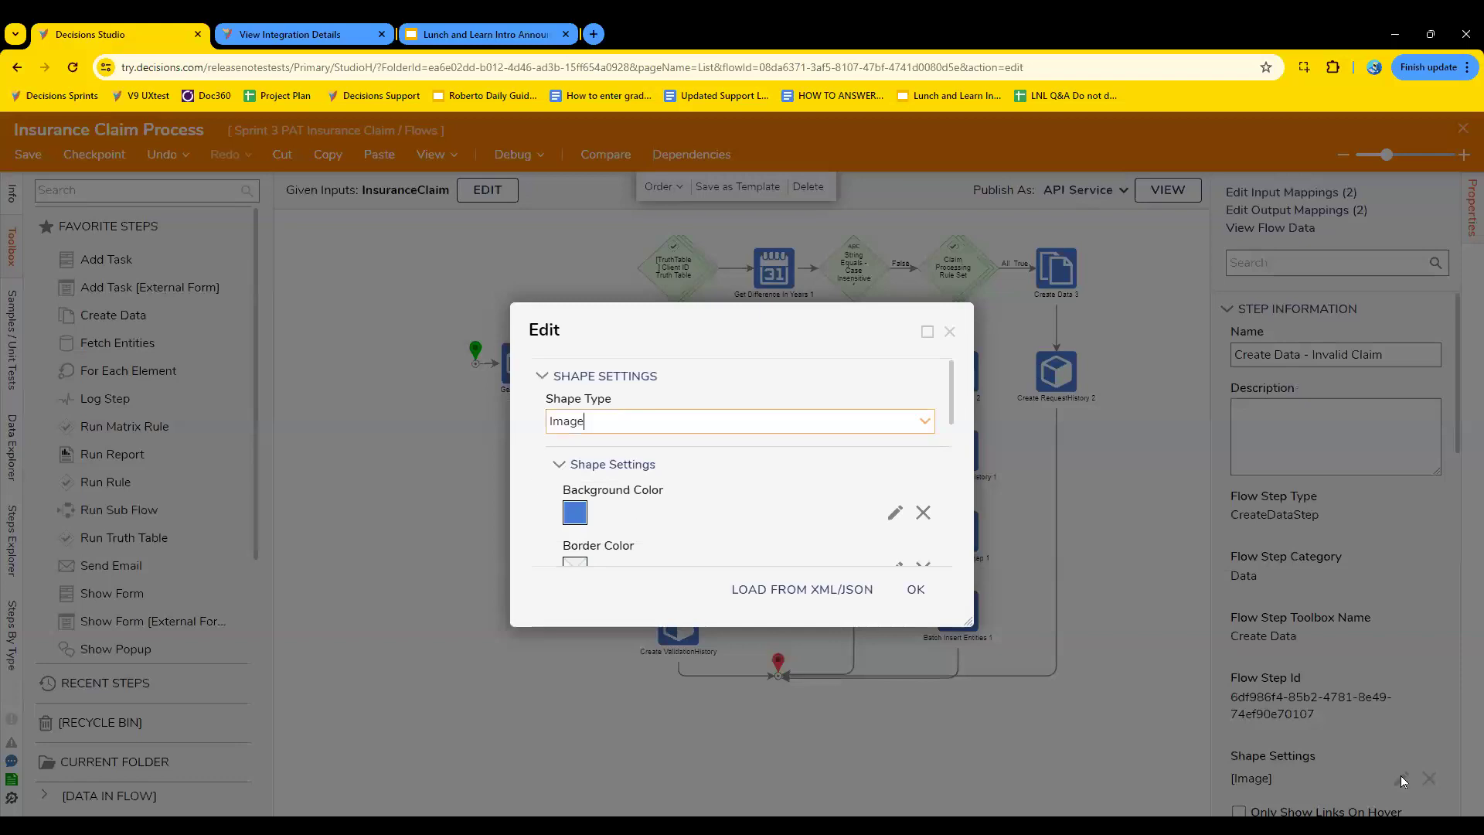
{"action": "left_click", "coordinate": [576, 513]}
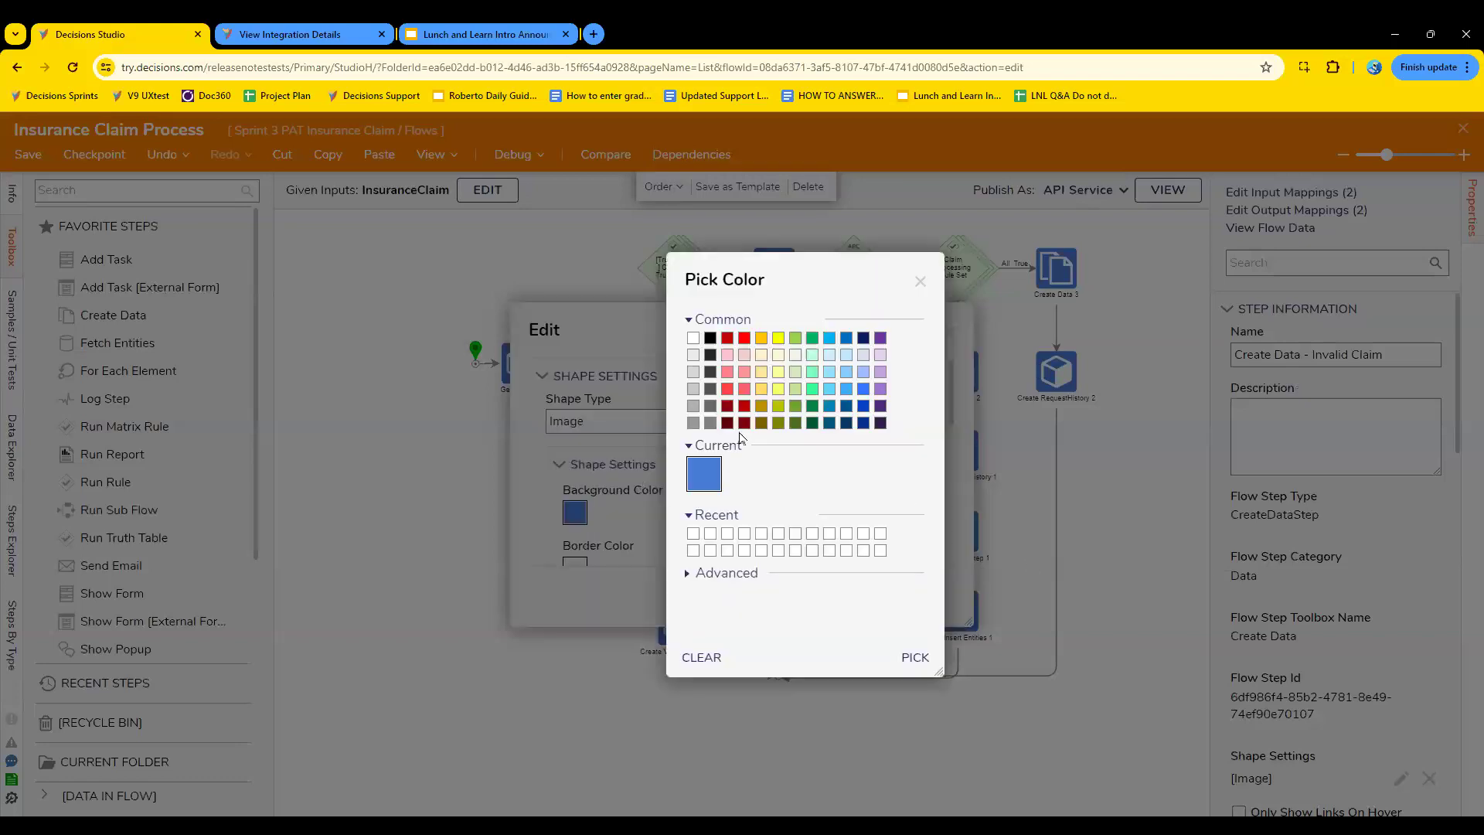
{"action": "left_click", "coordinate": [762, 323]}
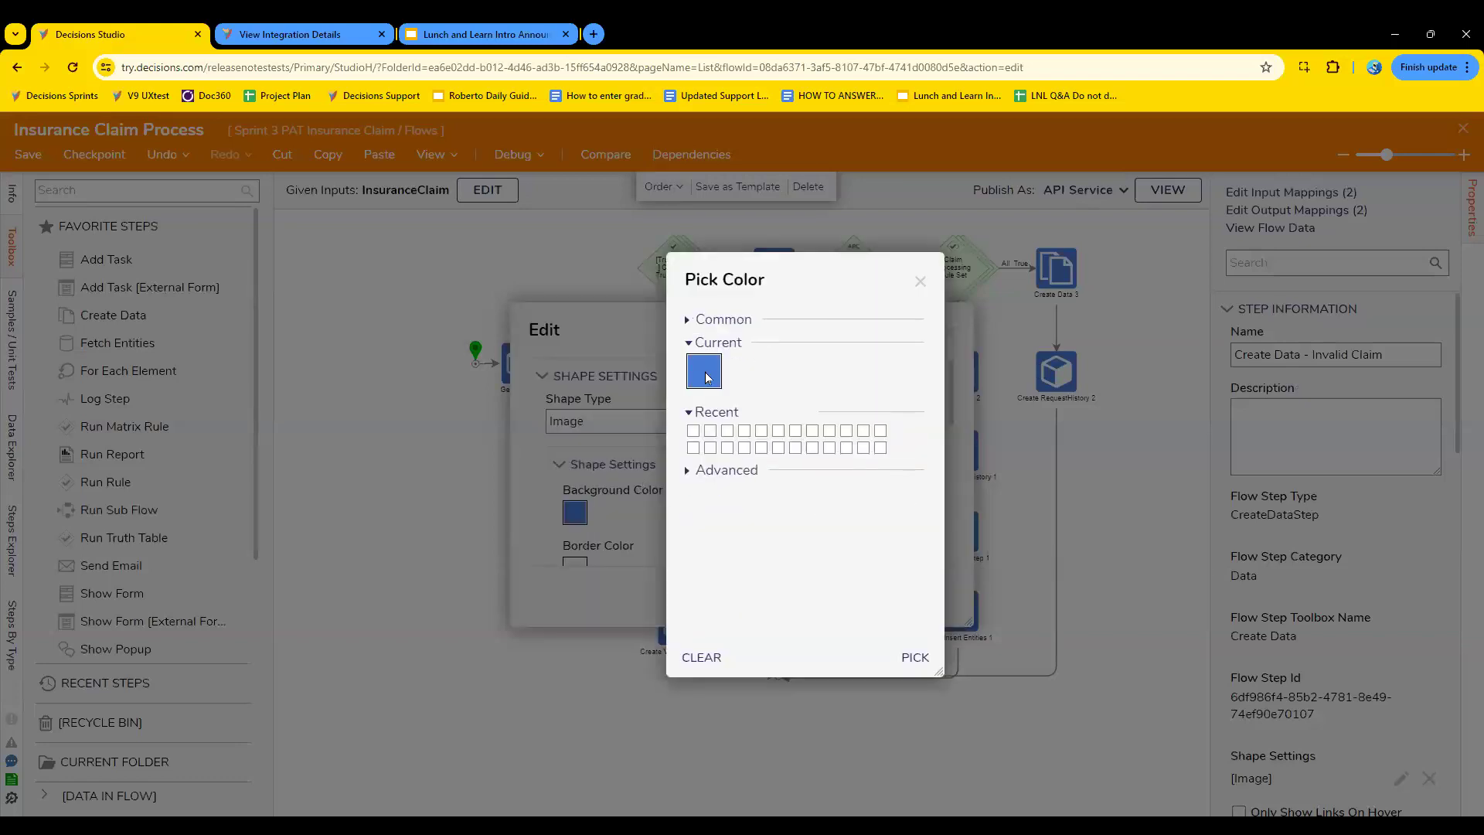
{"action": "left_click", "coordinate": [692, 338]}
{"action": "left_click", "coordinate": [689, 320]}
{"action": "left_click", "coordinate": [761, 338]}
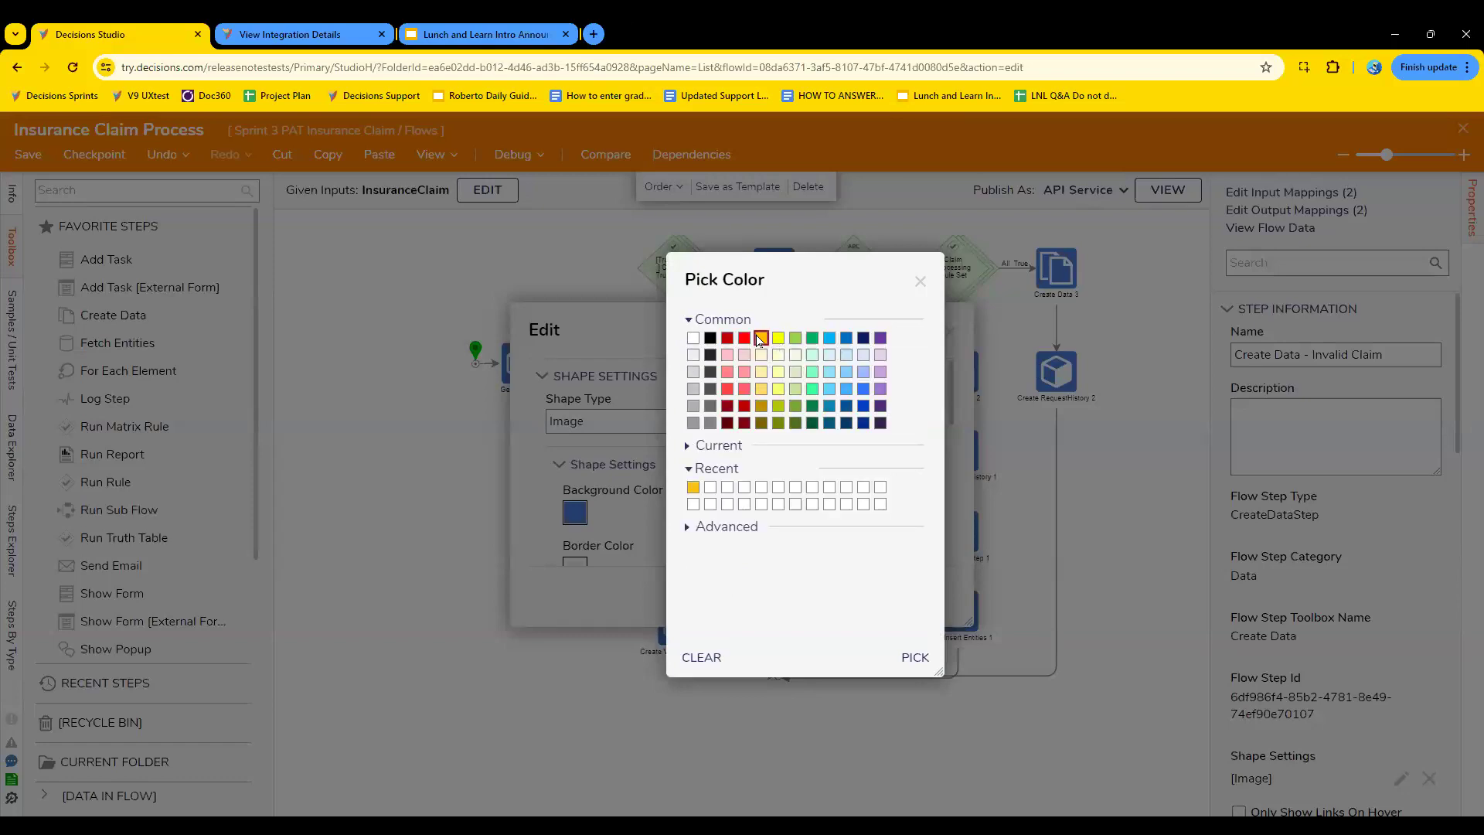
{"action": "left_click", "coordinate": [913, 657]}
{"action": "left_click", "coordinate": [922, 594]}
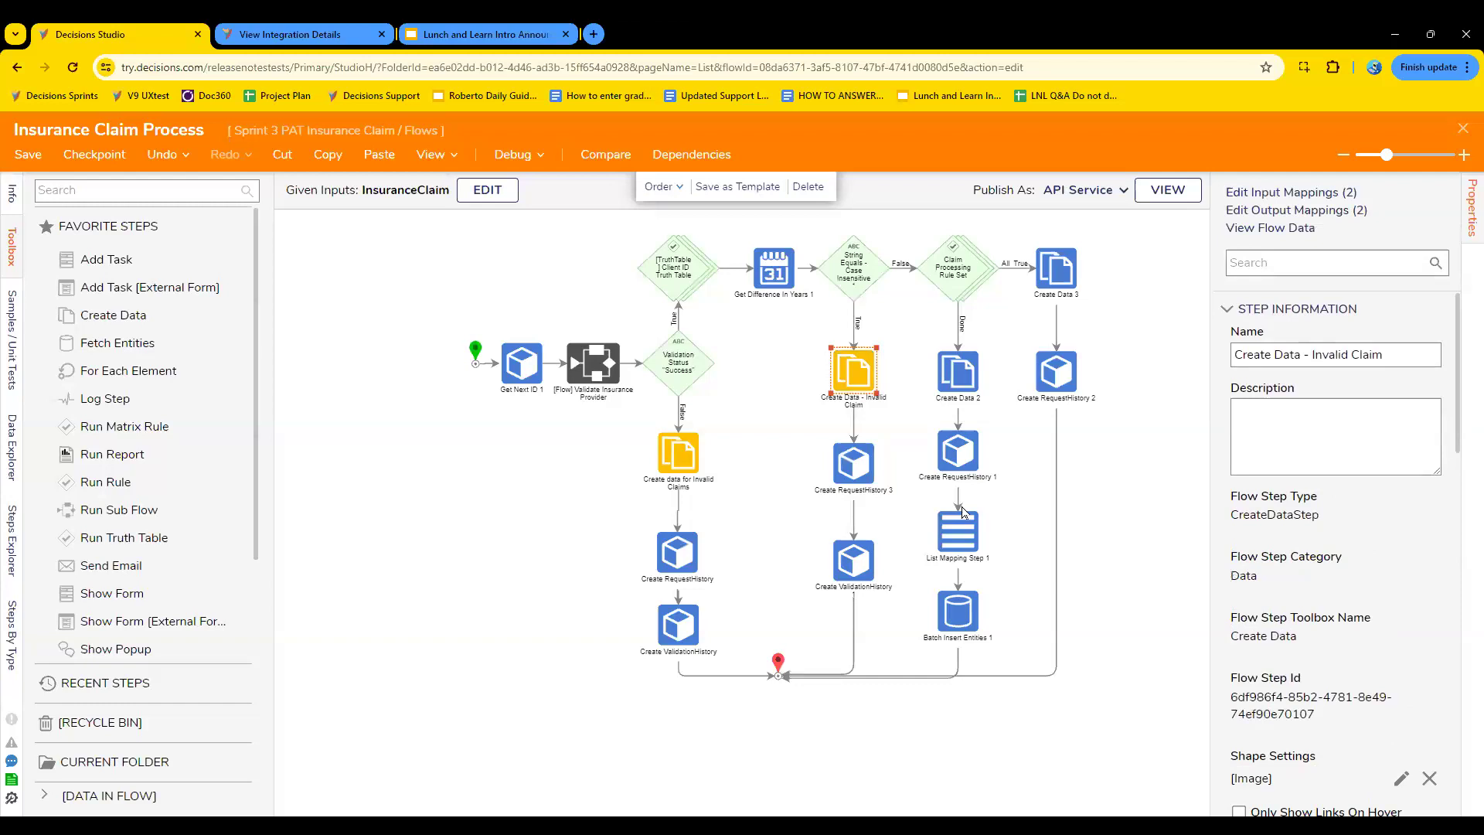
- Give the Create Data 2 step the same amber background color through its shape settings
{"action": "left_click", "coordinate": [968, 384]}
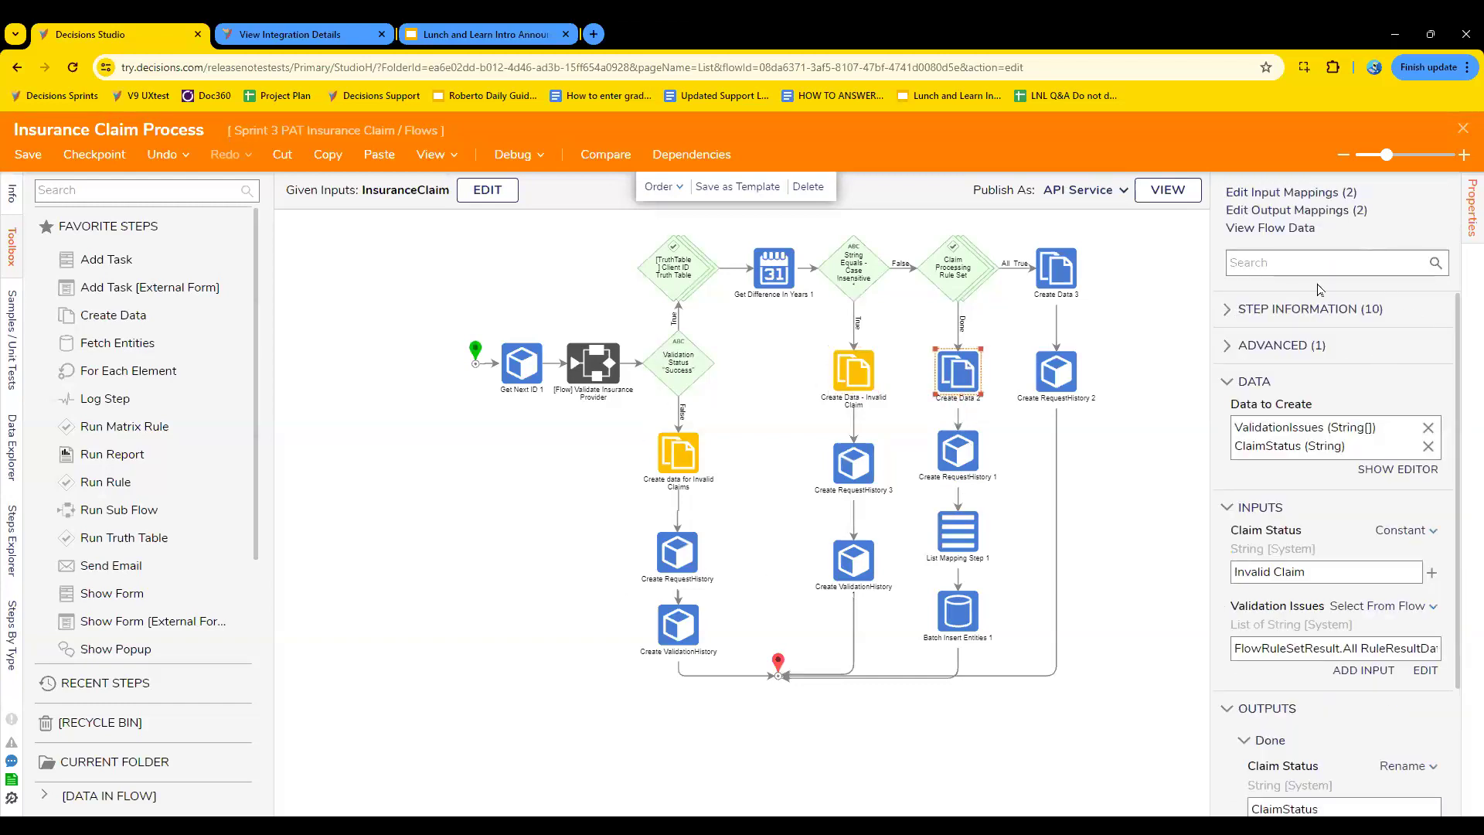
{"action": "left_click", "coordinate": [1294, 312]}
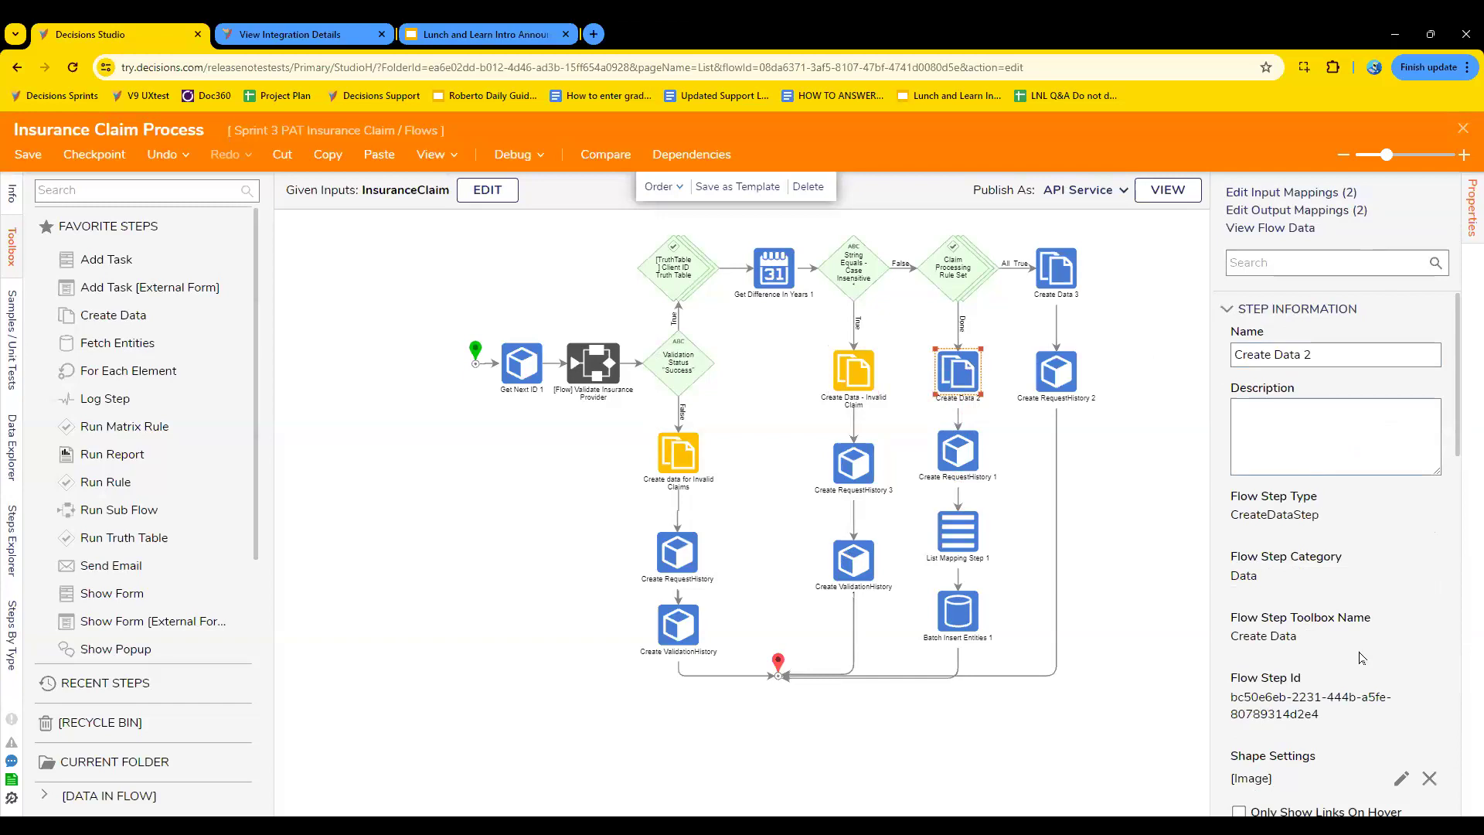
{"action": "left_click", "coordinate": [1399, 775]}
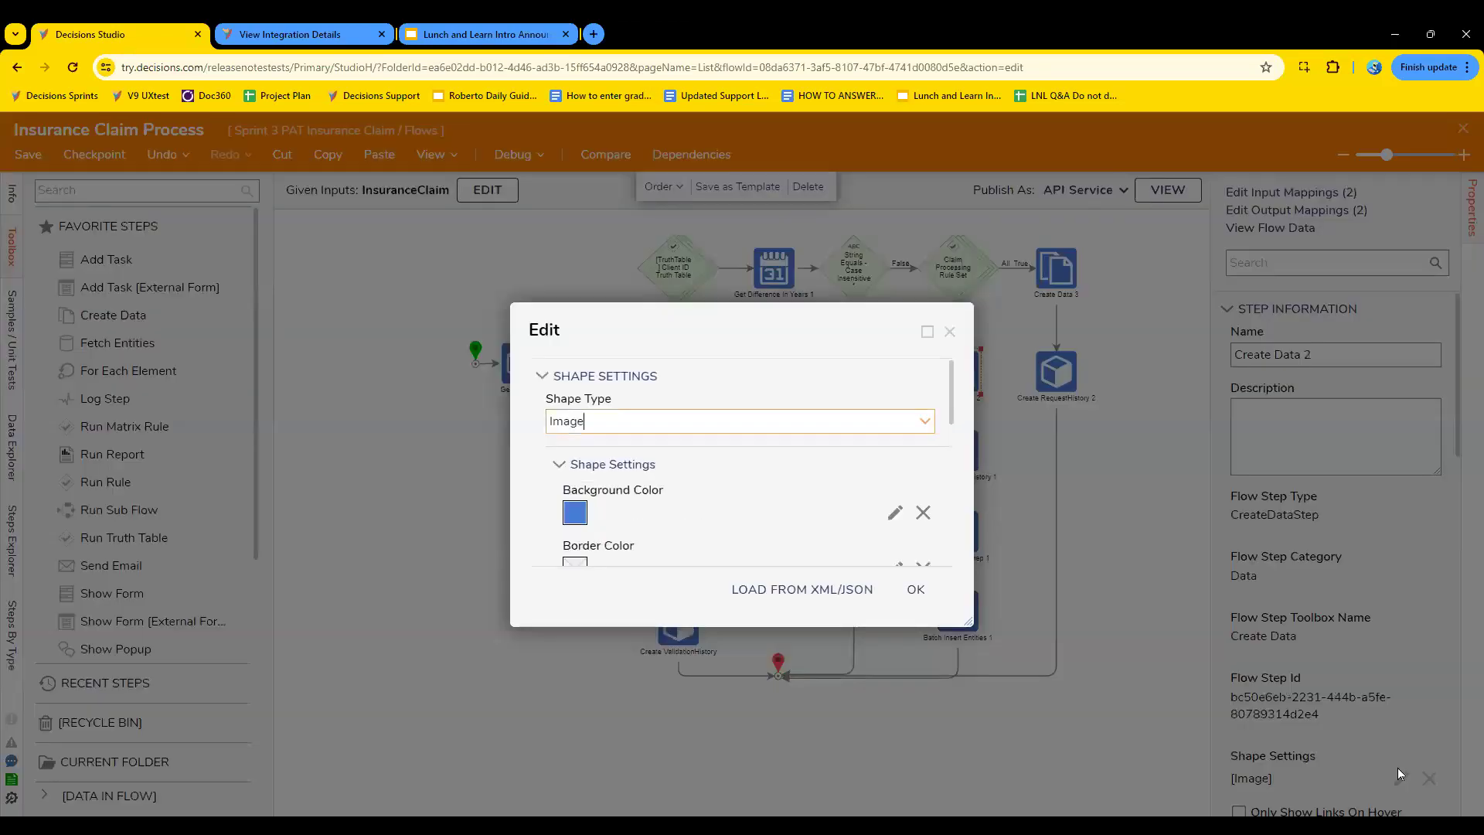
{"action": "left_click", "coordinate": [894, 513]}
{"action": "left_click", "coordinate": [763, 341]}
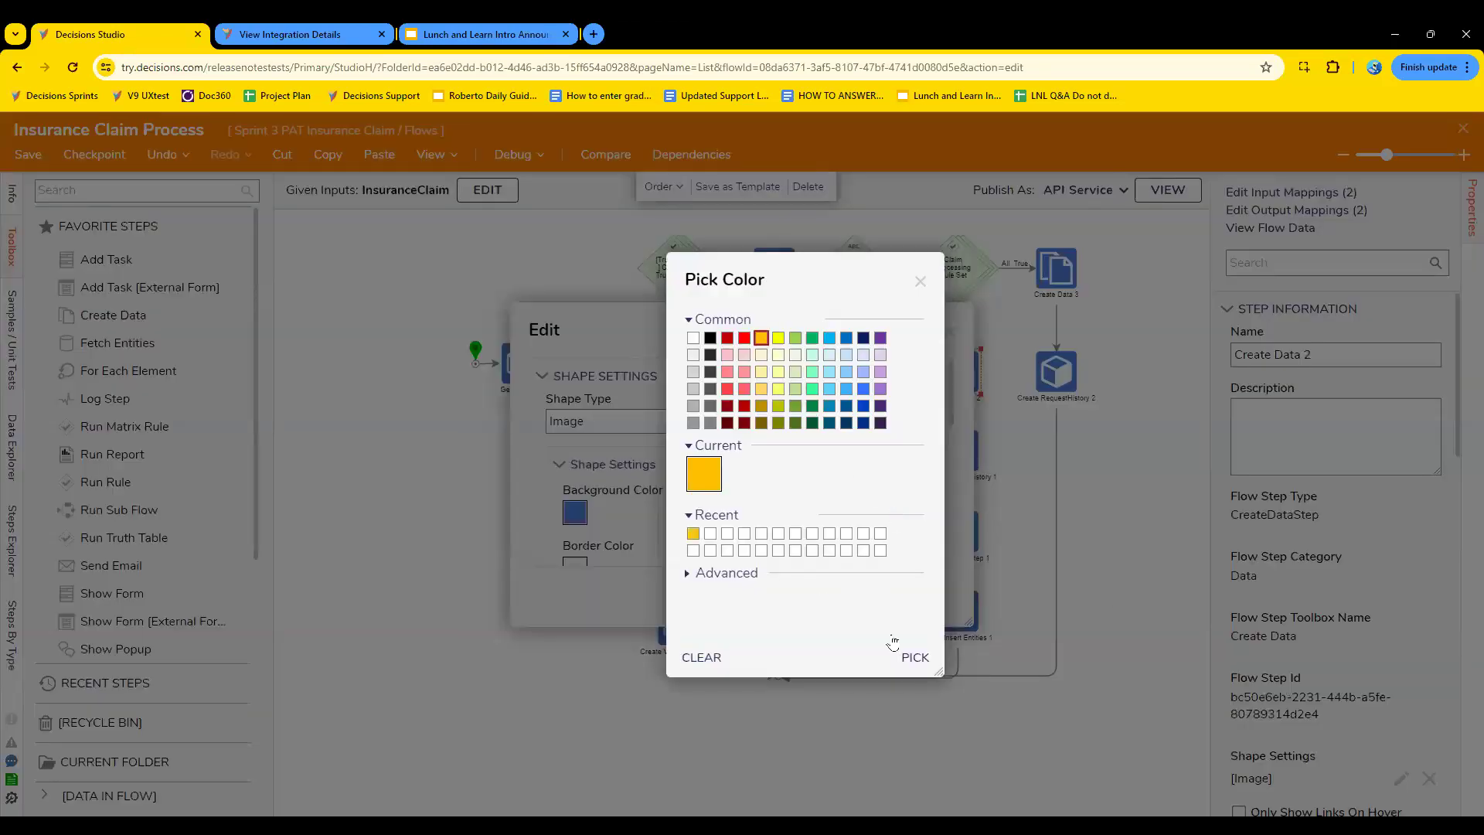
{"action": "left_click", "coordinate": [912, 656]}
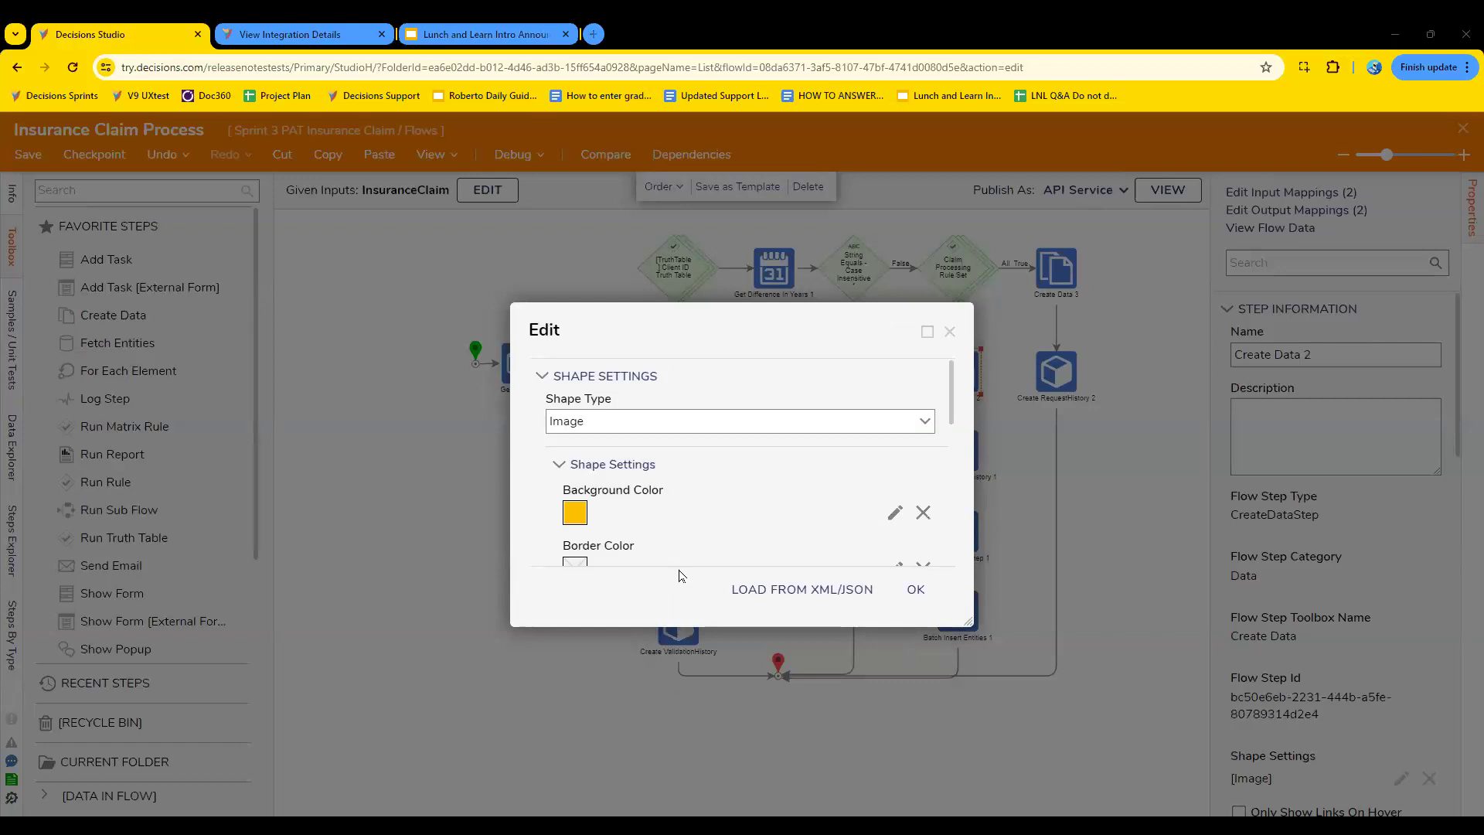
{"action": "left_click", "coordinate": [916, 589]}
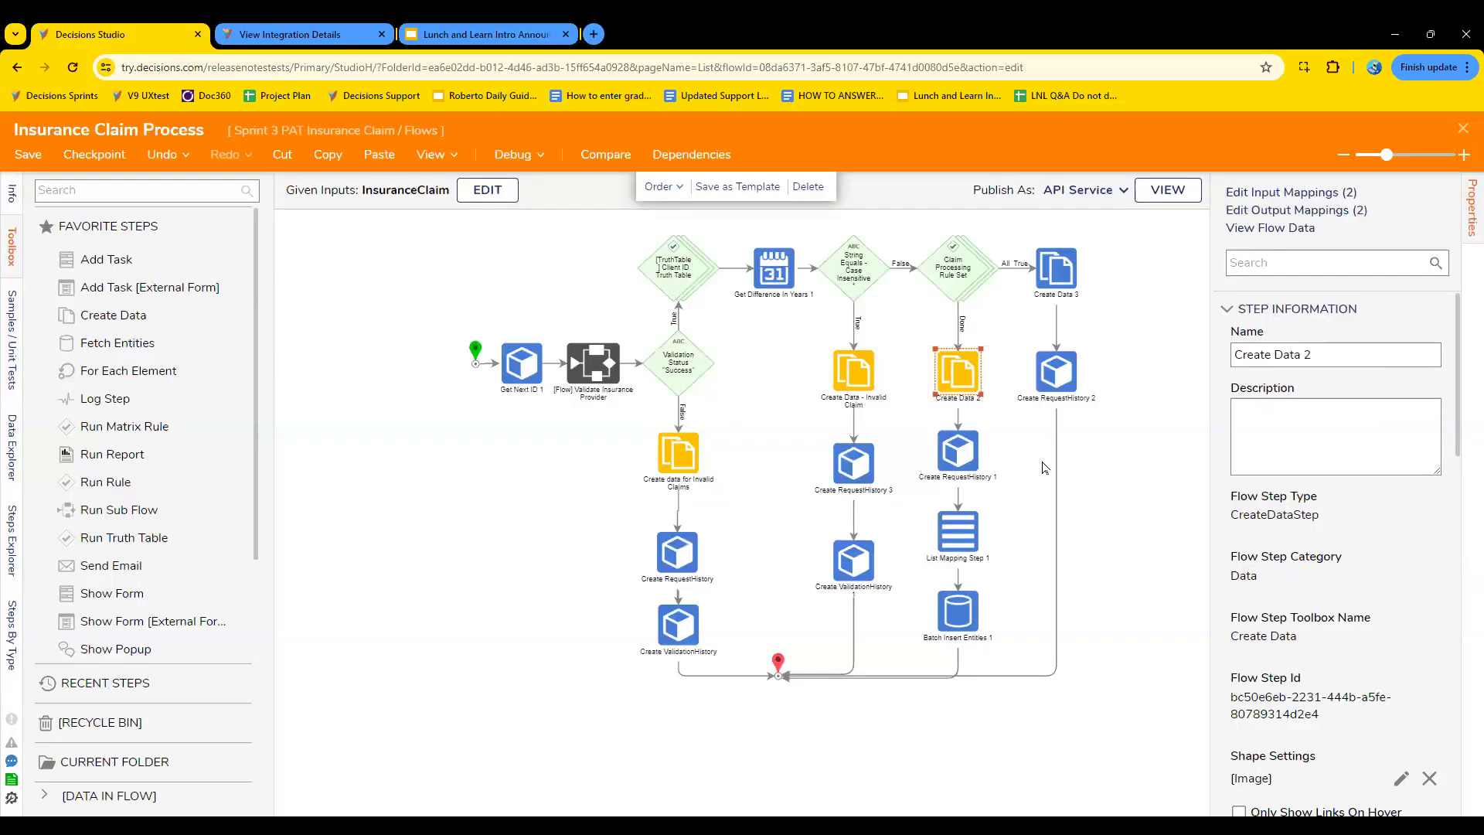
- Open the image picker from the shape settings of the Create RequestHistory step on the invalid claims branch
{"action": "left_click", "coordinate": [1056, 371]}
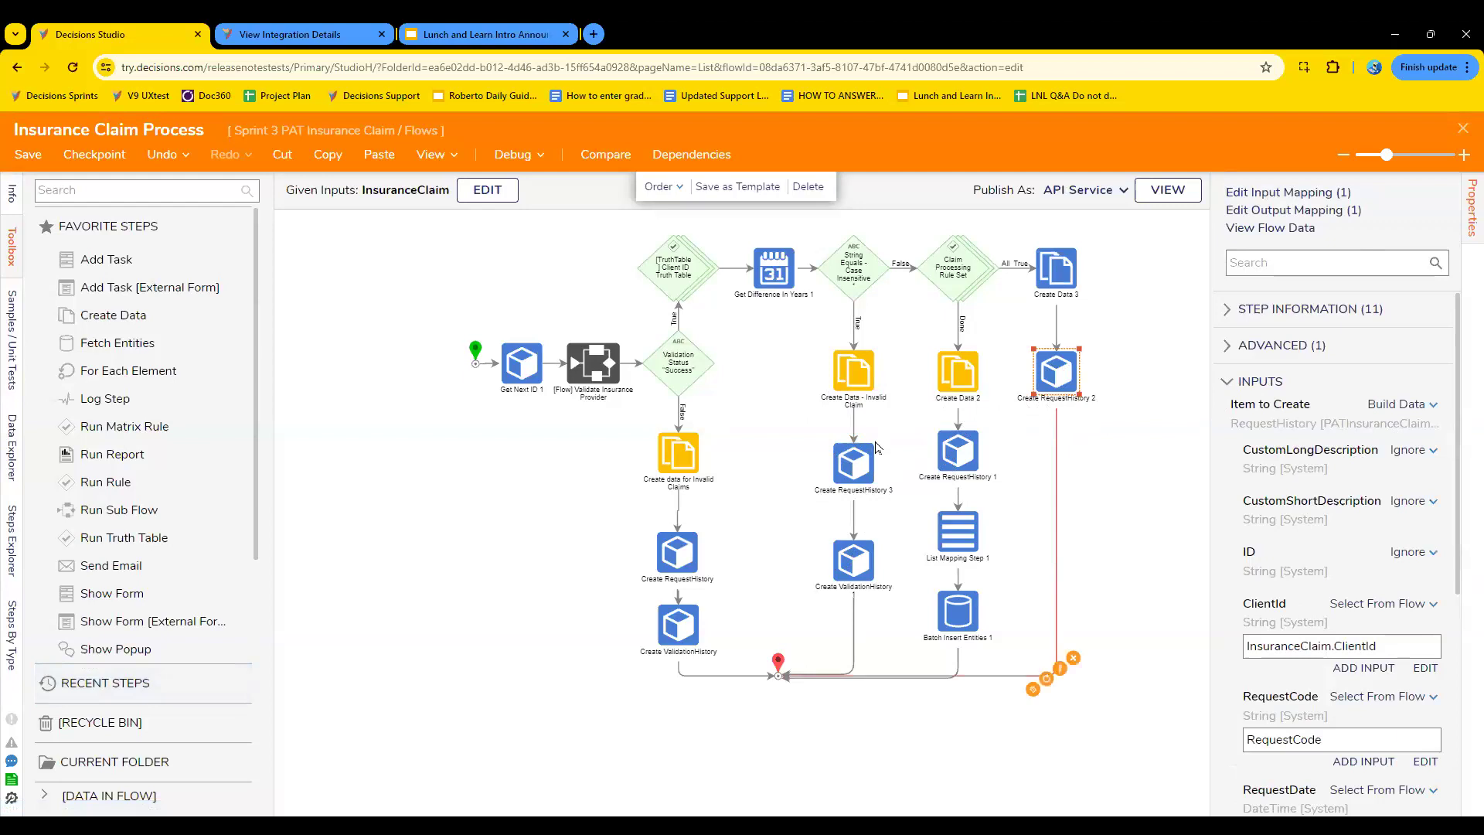
{"action": "left_click", "coordinate": [678, 556]}
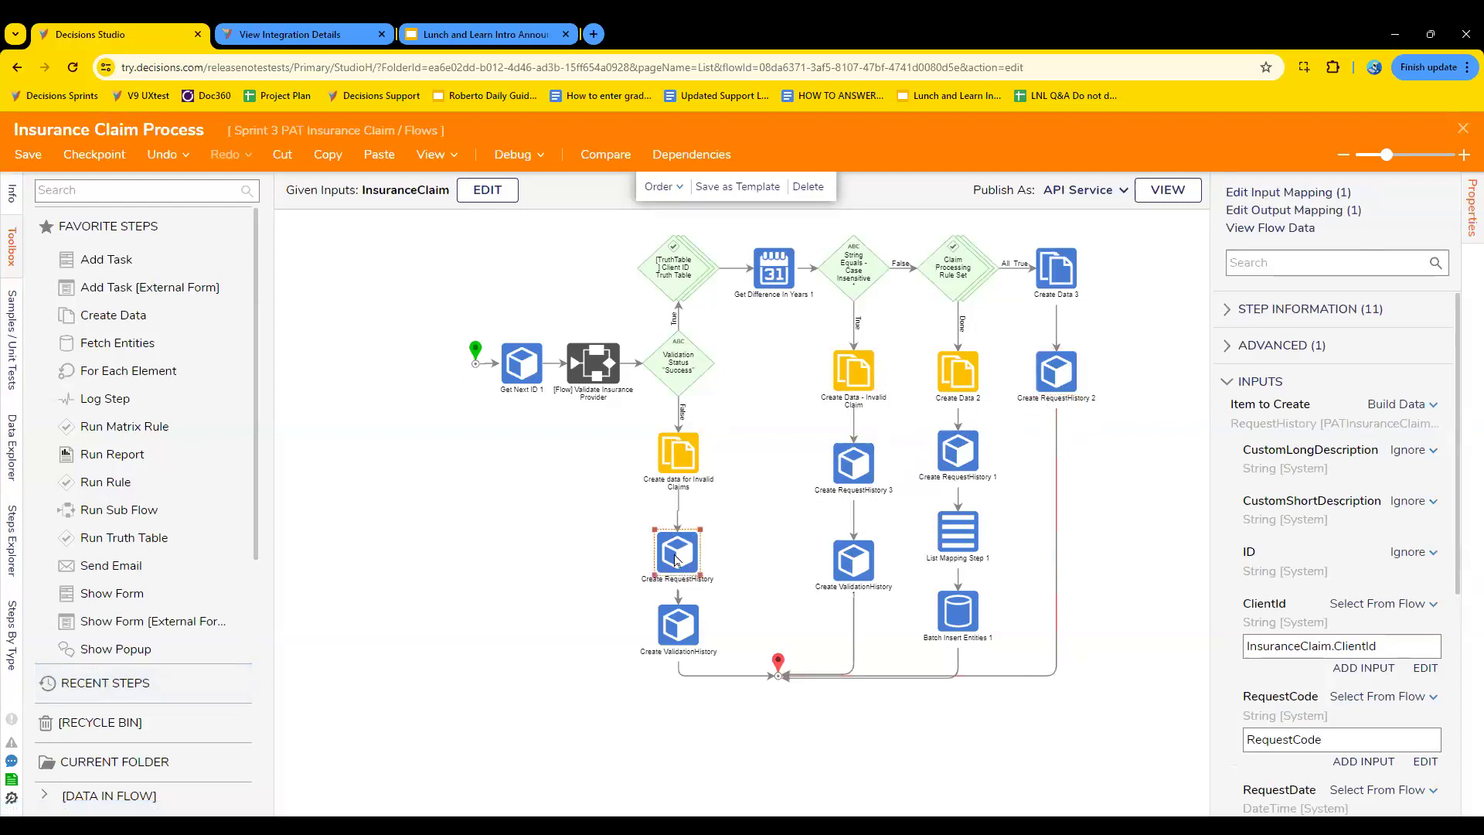
{"action": "left_click", "coordinate": [1222, 319]}
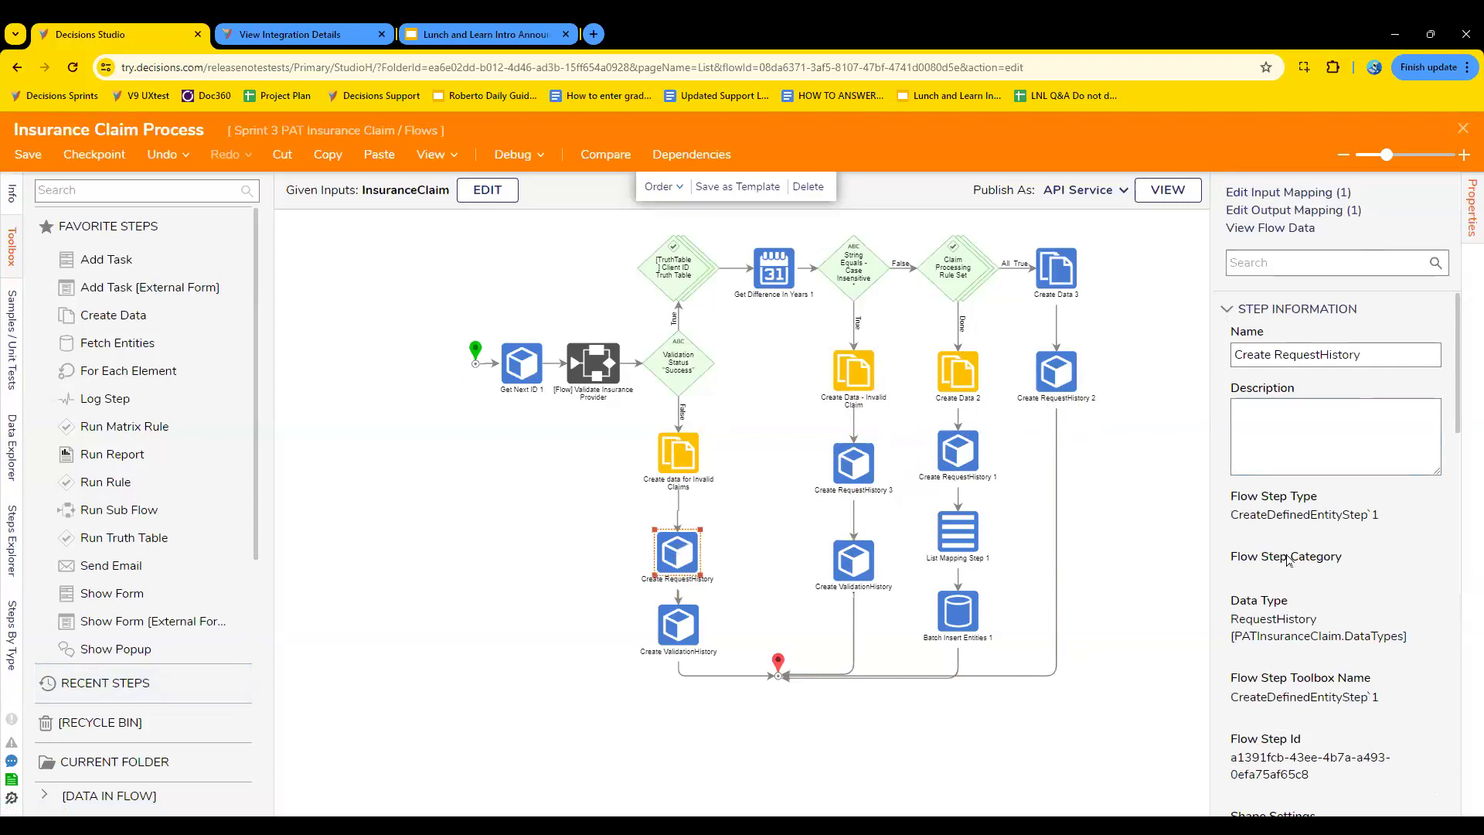
{"action": "scroll", "coordinate": [1287, 557], "scroll_direction": "down", "scroll_amount": 5}
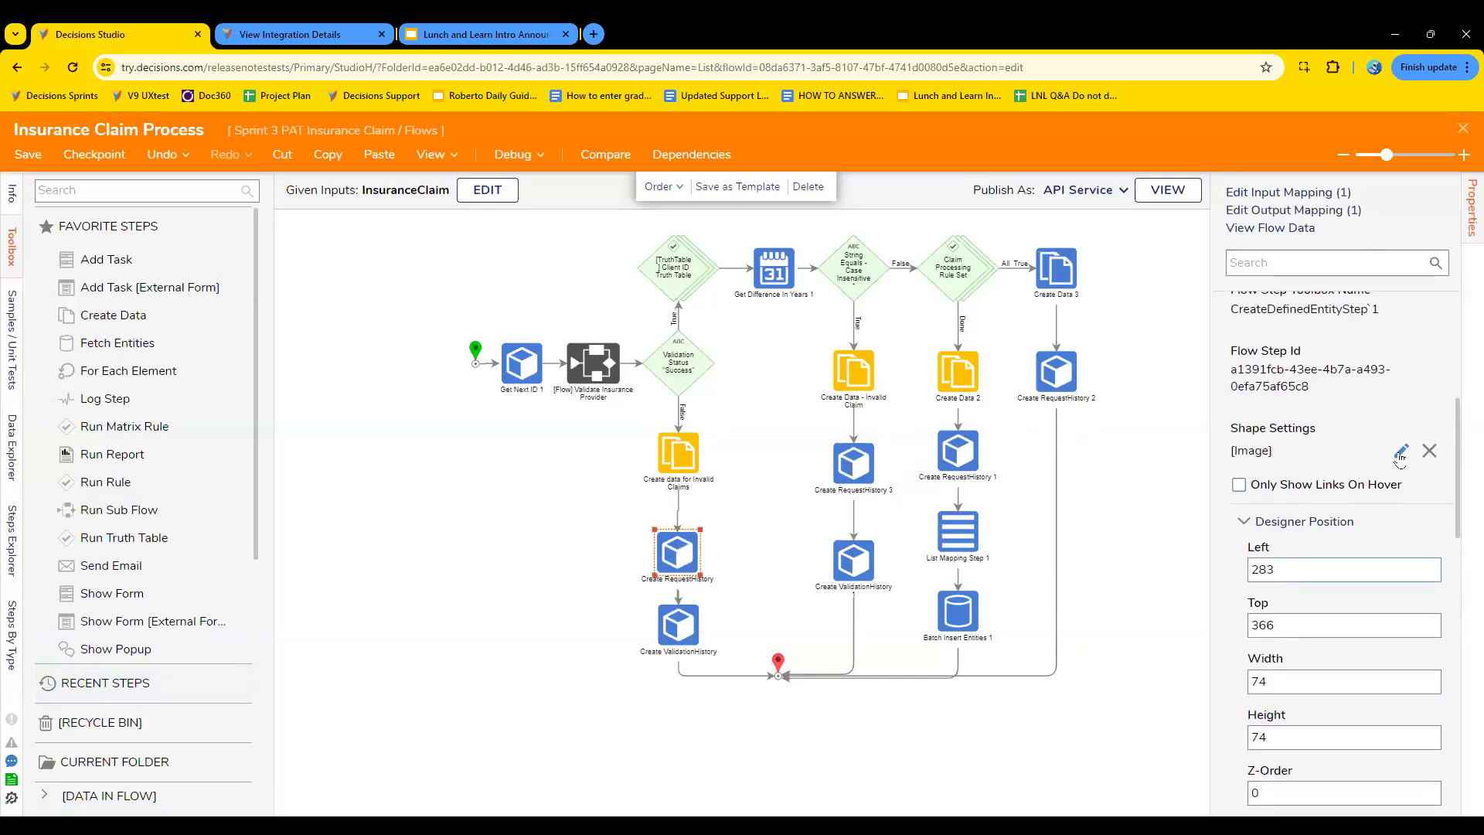
{"action": "left_click", "coordinate": [1400, 452]}
{"action": "scroll", "coordinate": [817, 483], "scroll_direction": "down", "scroll_amount": 5}
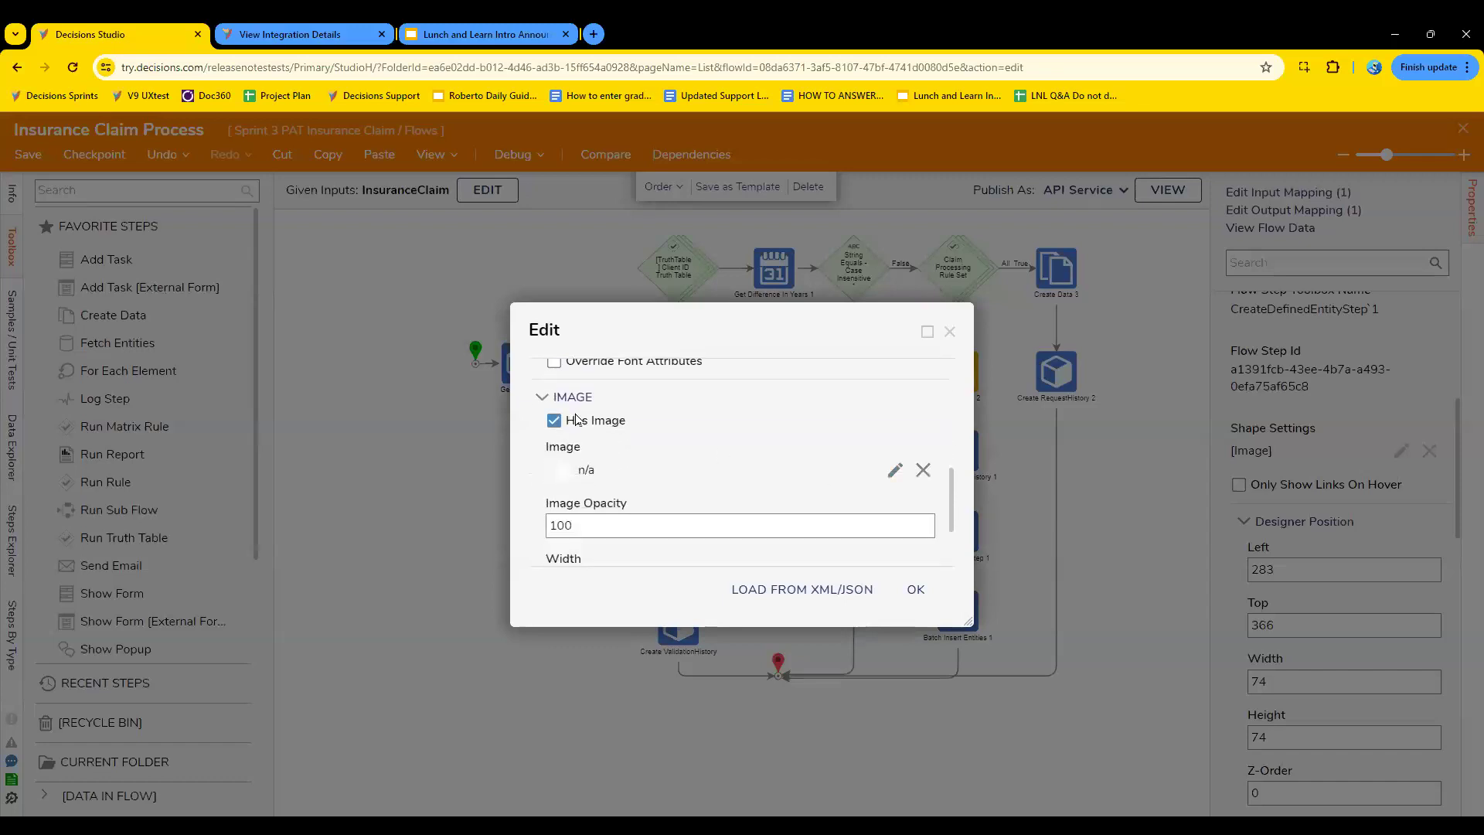
{"action": "left_click", "coordinate": [894, 469]}
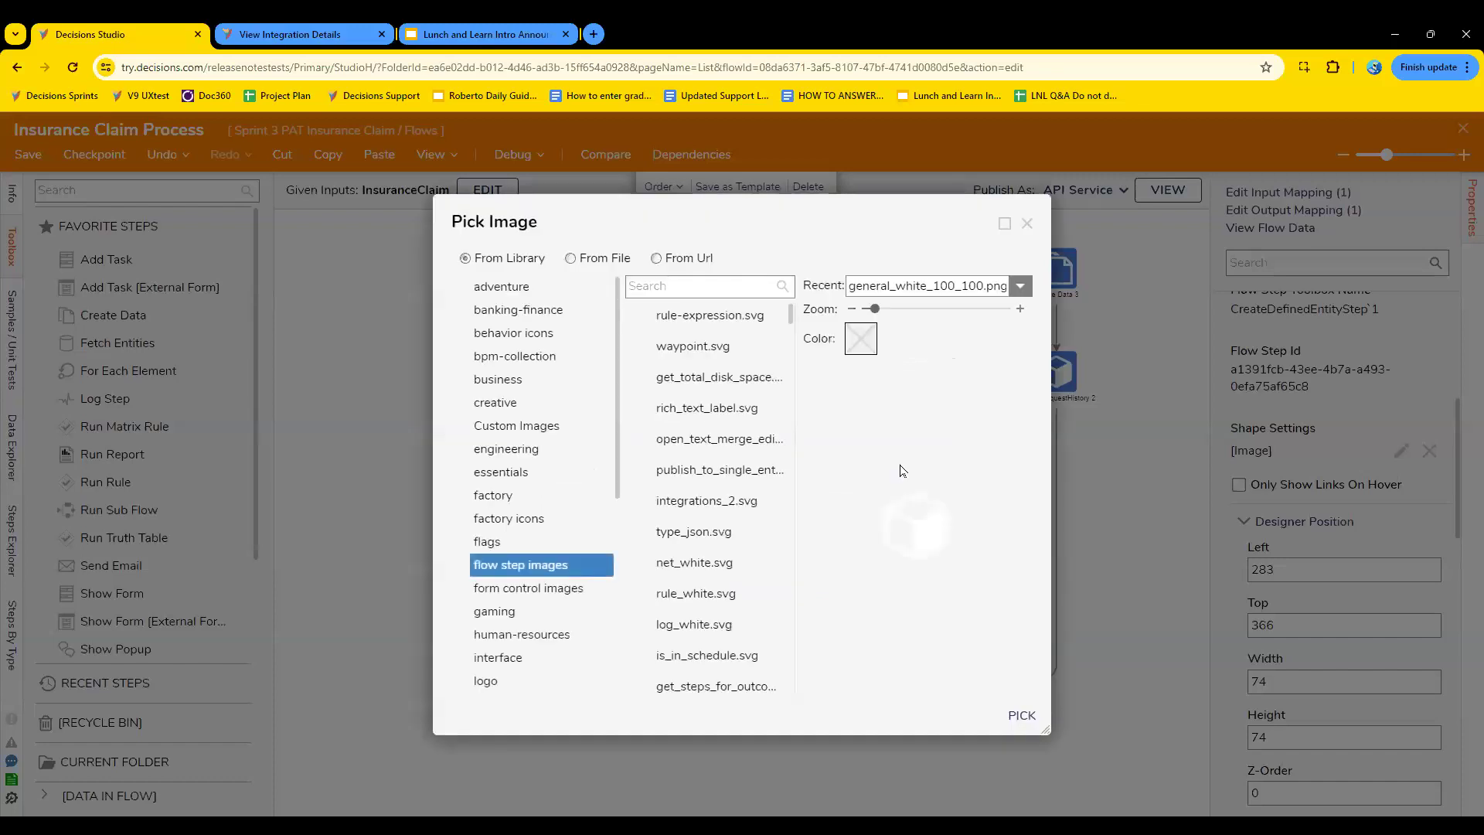
- Replace the Create RequestHistory step's image with the file Small snoopy.jpg from Downloads and apply the shape settings
{"action": "left_click", "coordinate": [588, 261]}
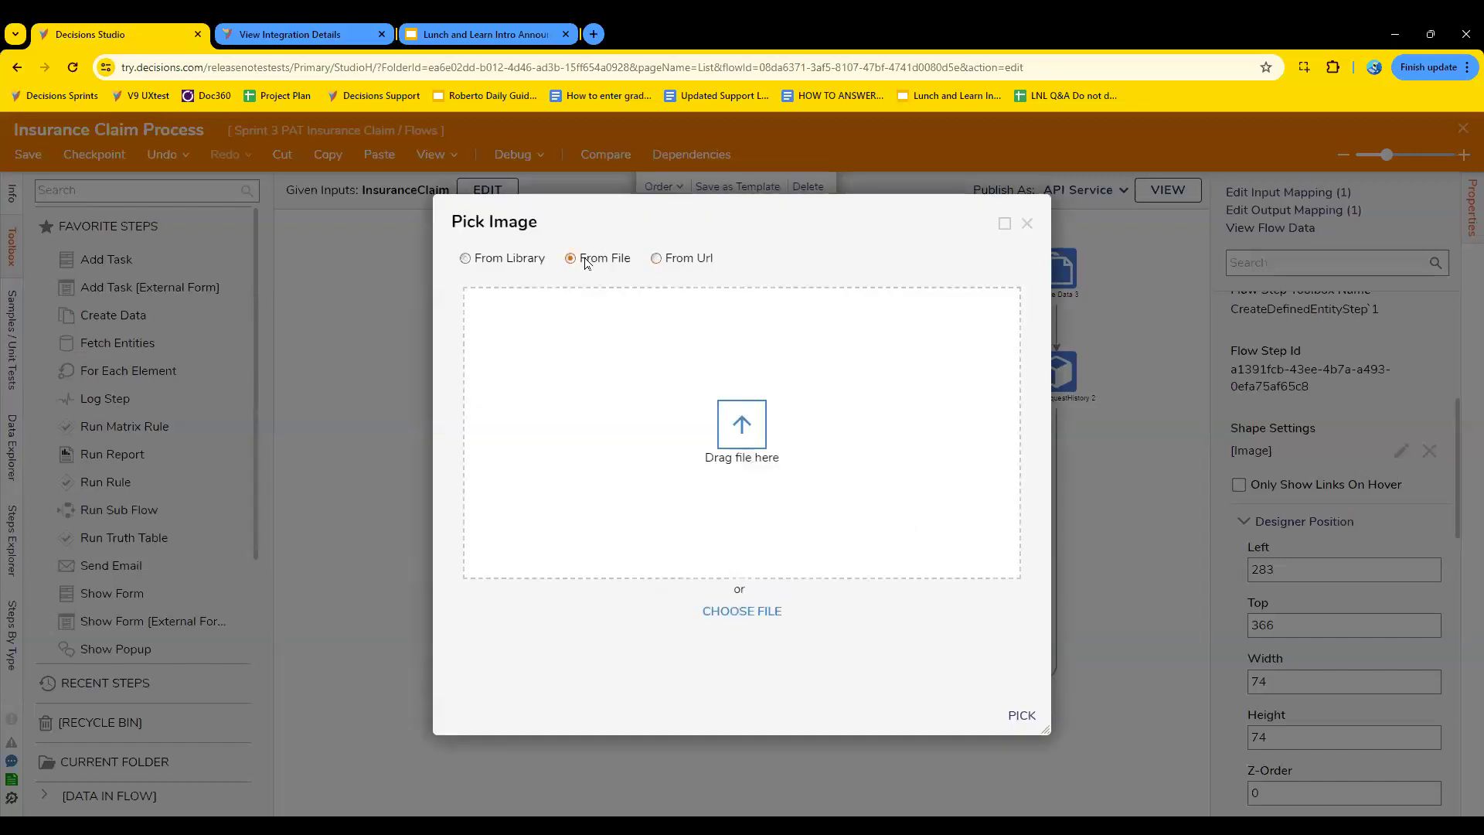
{"action": "left_click", "coordinate": [762, 624]}
{"action": "scroll", "coordinate": [259, 230], "scroll_direction": "down", "scroll_amount": 2}
{"action": "scroll", "coordinate": [259, 230], "scroll_direction": "down", "scroll_amount": 7}
{"action": "scroll", "coordinate": [262, 231], "scroll_direction": "down", "scroll_amount": 1}
{"action": "left_click", "coordinate": [47, 196]}
{"action": "scroll", "coordinate": [296, 249], "scroll_direction": "down", "scroll_amount": 1}
{"action": "scroll", "coordinate": [294, 249], "scroll_direction": "down", "scroll_amount": 6}
{"action": "scroll", "coordinate": [294, 249], "scroll_direction": "down", "scroll_amount": 7}
{"action": "scroll", "coordinate": [294, 249], "scroll_direction": "down", "scroll_amount": 2}
{"action": "scroll", "coordinate": [293, 249], "scroll_direction": "down", "scroll_amount": 5}
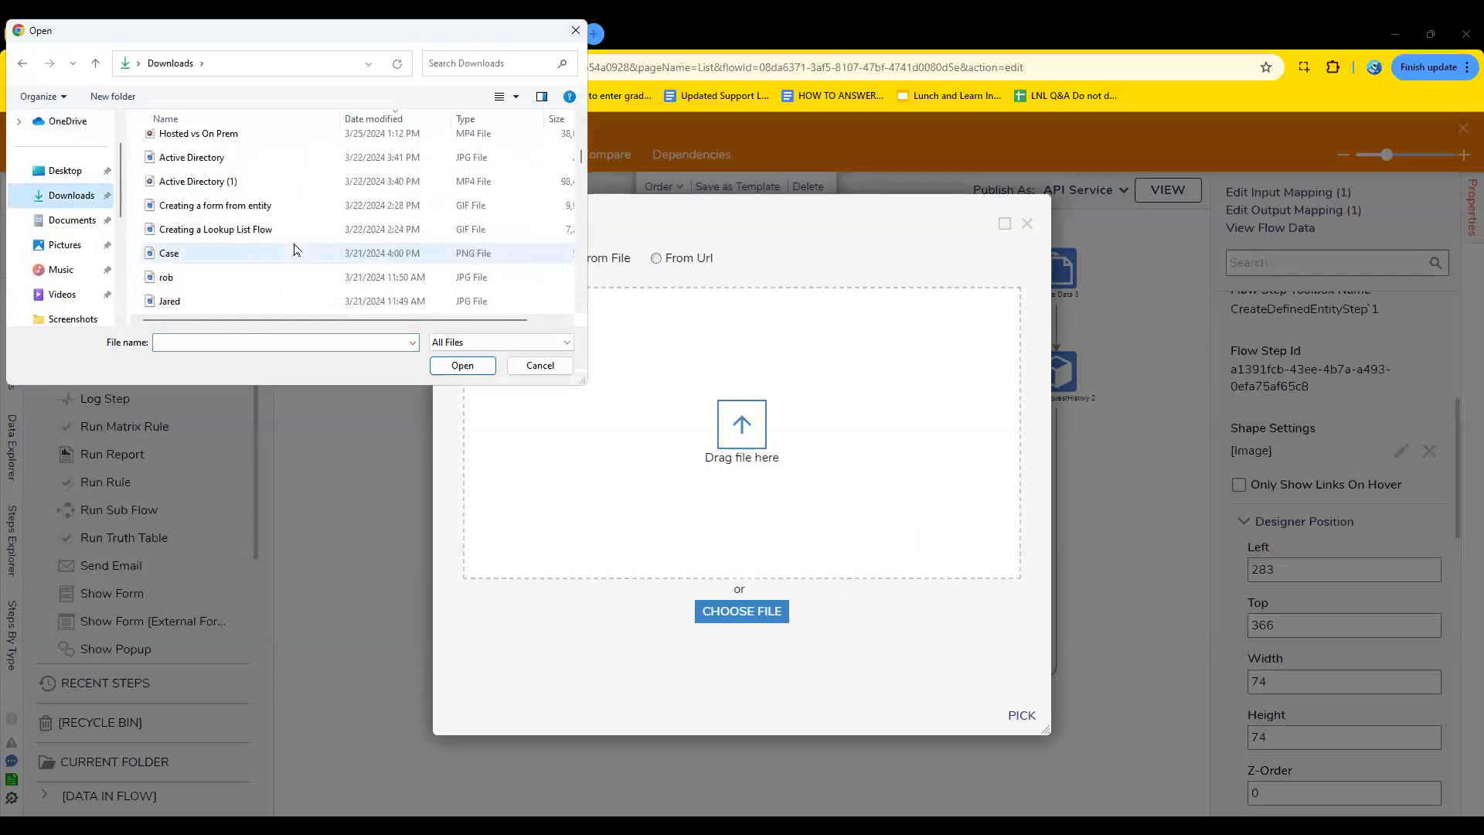
{"action": "scroll", "coordinate": [293, 249], "scroll_direction": "down", "scroll_amount": 1}
{"action": "left_click", "coordinate": [237, 252]}
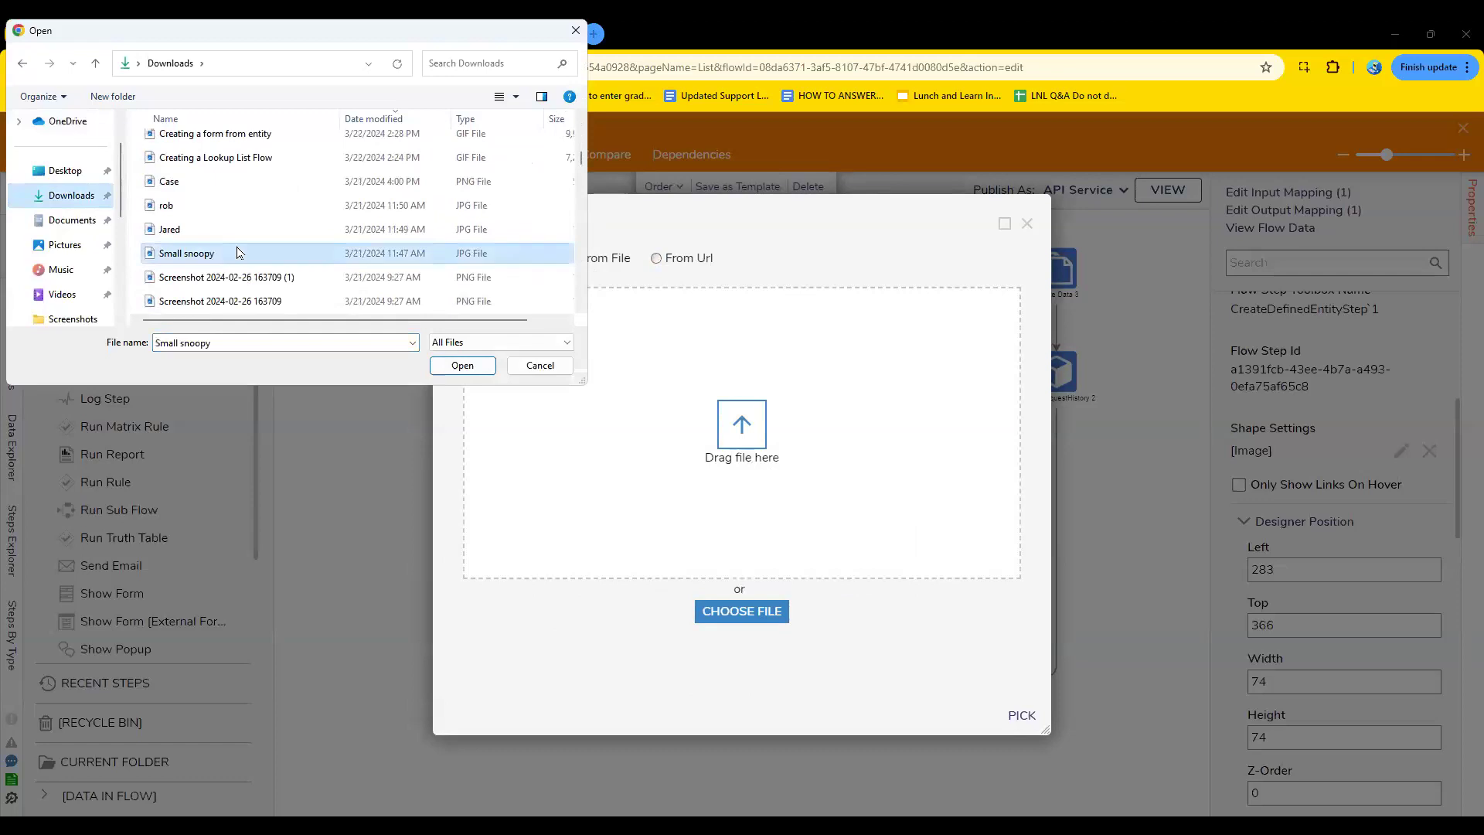
{"action": "left_click", "coordinate": [462, 365]}
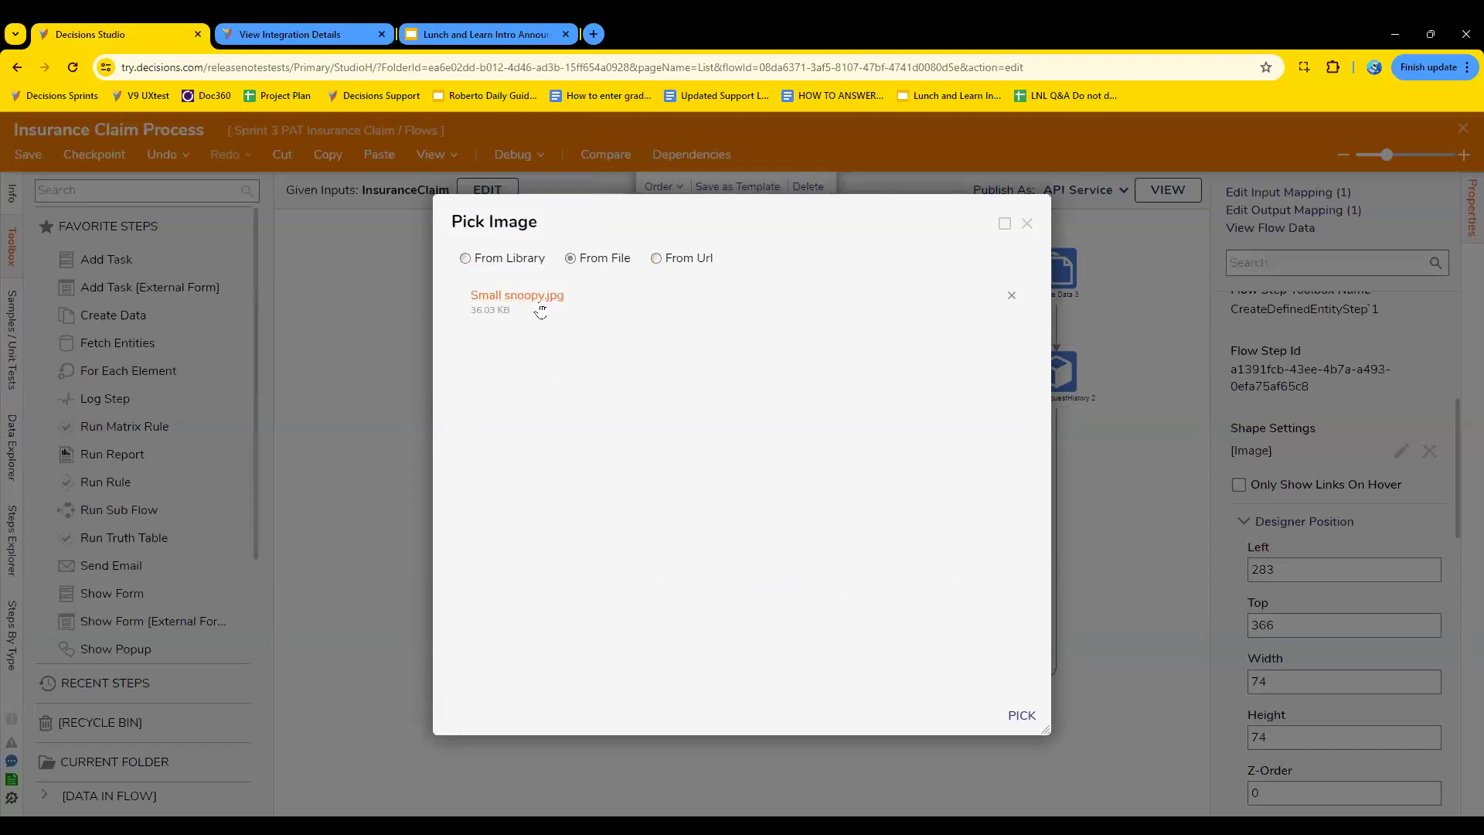
{"action": "left_click", "coordinate": [1022, 717]}
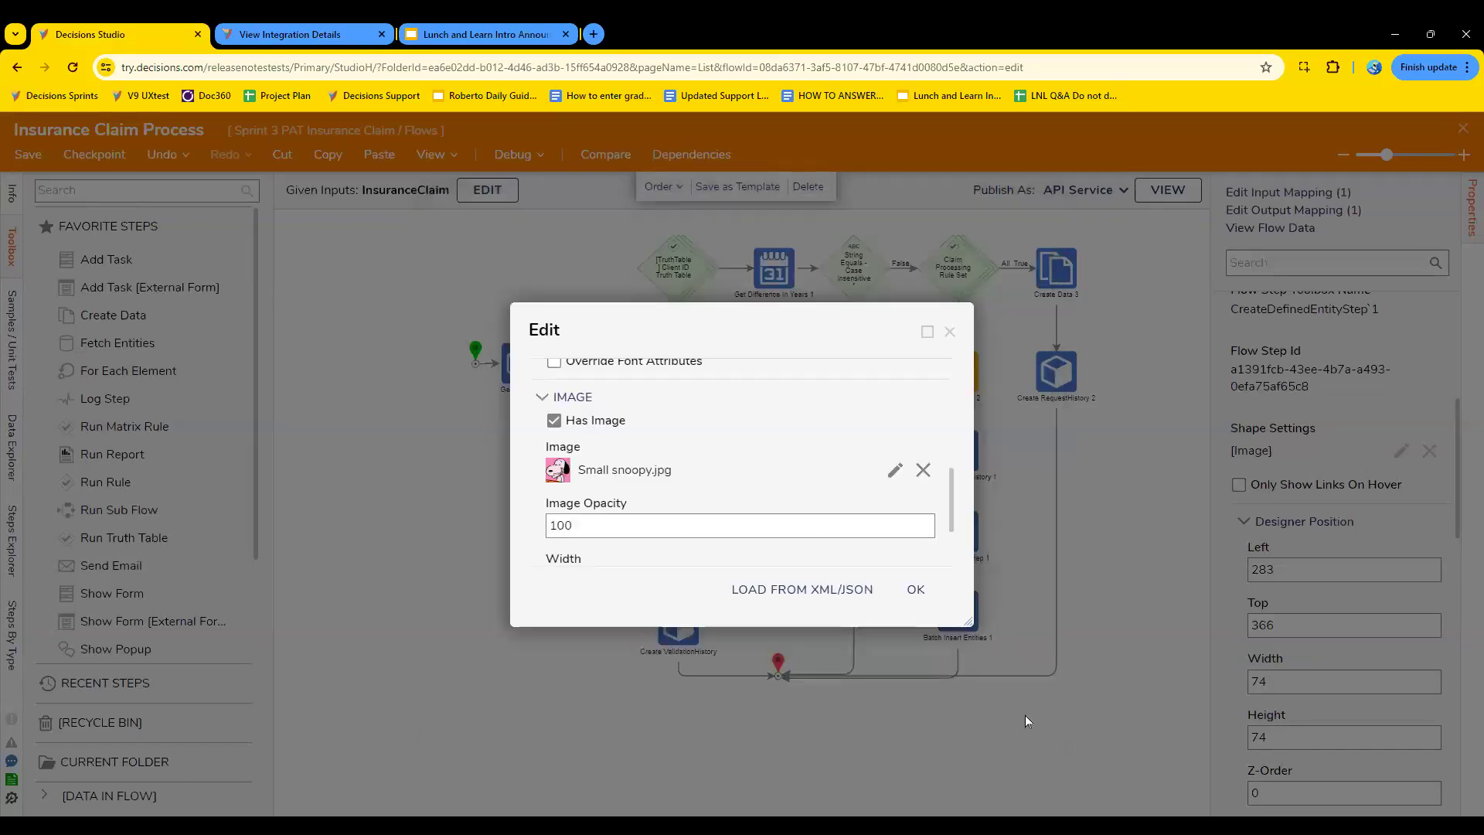
{"action": "left_click", "coordinate": [924, 592]}
{"action": "left_click", "coordinate": [754, 543]}
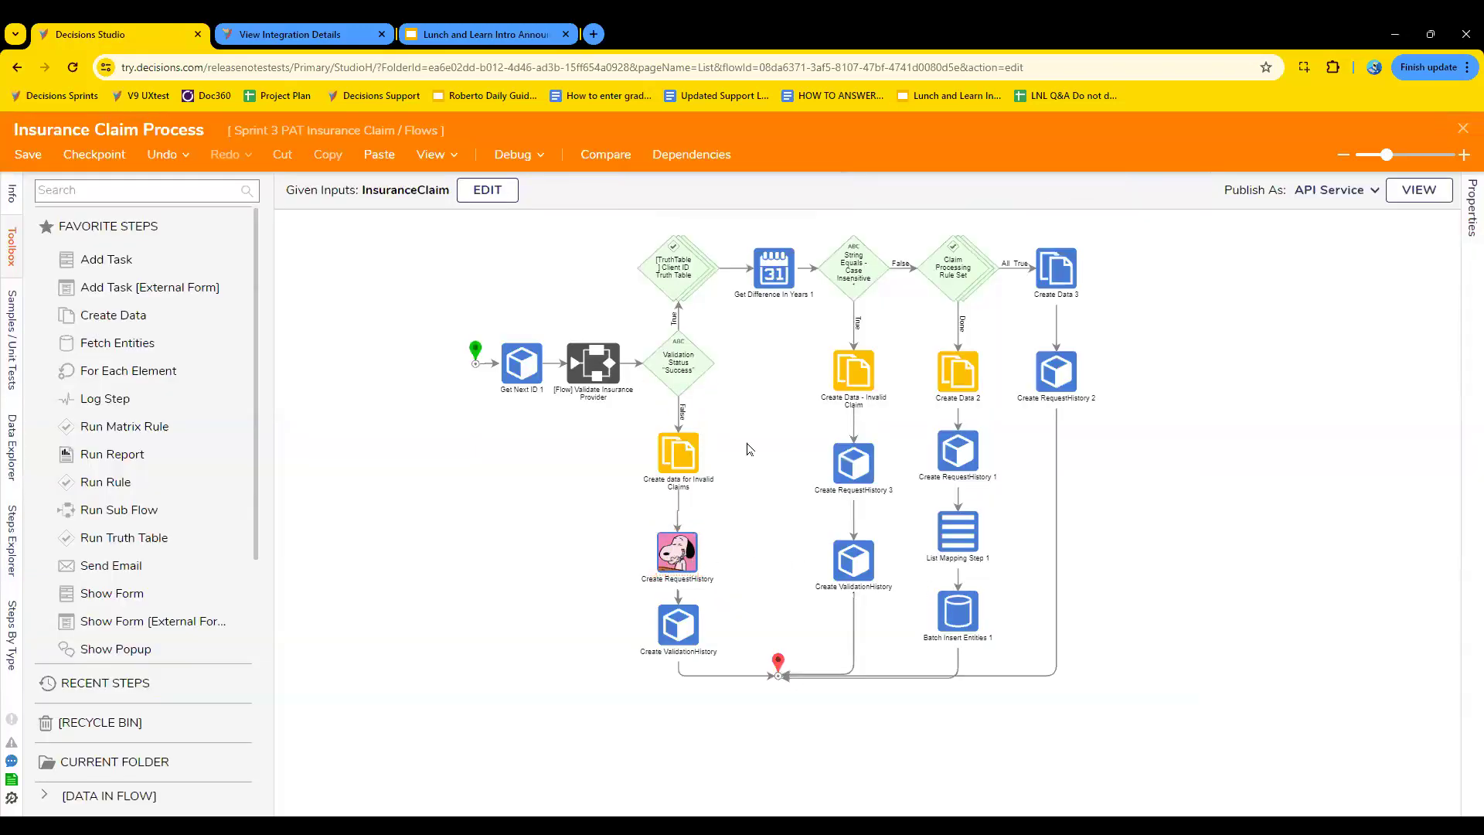
- Look over the restyled flow diagram and inspect the amber Create data for Invalid Claims and Create Data 2 steps
{"action": "scroll", "coordinate": [677, 552], "scroll_direction": "up", "scroll_amount": 3}
{"action": "scroll", "coordinate": [674, 551], "scroll_direction": "up", "scroll_amount": 7}
{"action": "scroll", "coordinate": [674, 550], "scroll_direction": "down", "scroll_amount": 3}
{"action": "scroll", "coordinate": [674, 551], "scroll_direction": "up", "scroll_amount": 3}
{"action": "scroll", "coordinate": [674, 551], "scroll_direction": "down", "scroll_amount": 1}
{"action": "scroll", "coordinate": [675, 549], "scroll_direction": "down", "scroll_amount": 6}
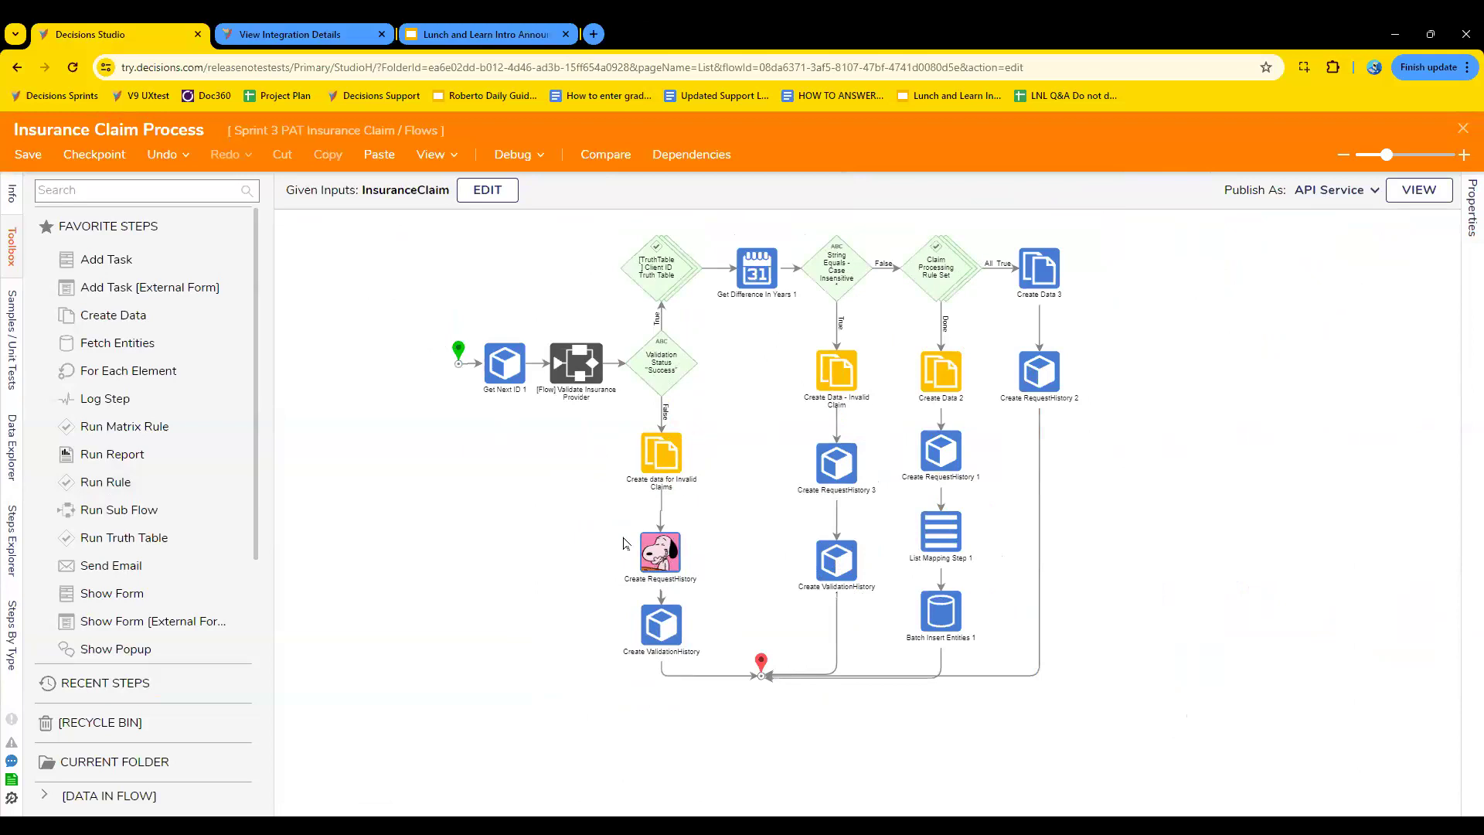
{"action": "left_click", "coordinate": [662, 462]}
{"action": "left_click", "coordinate": [936, 386]}
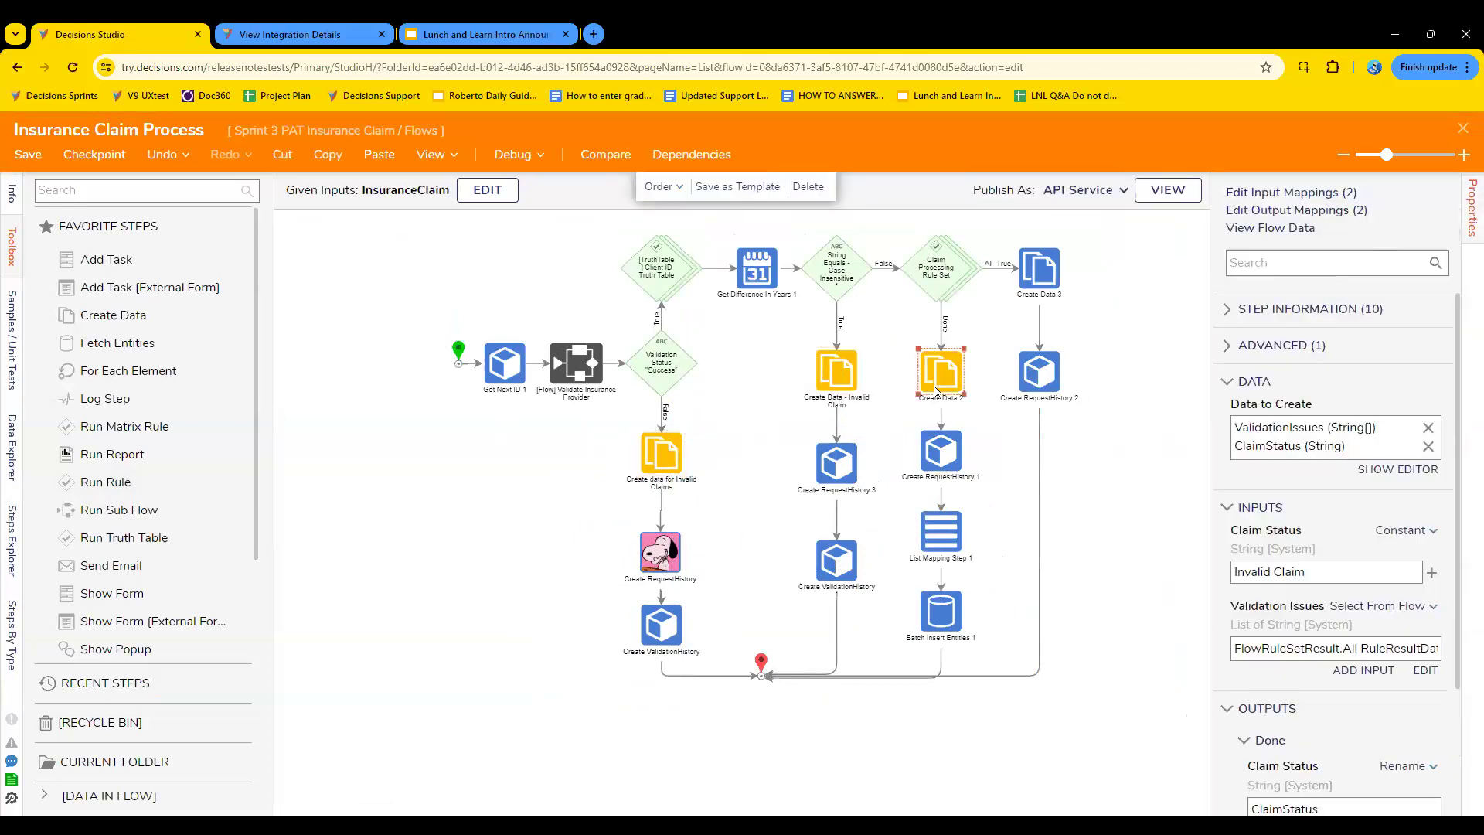
- Review the Create RequestHistory step's shape settings and the available shape types, and close the dialog without changes
{"action": "left_click", "coordinate": [650, 543]}
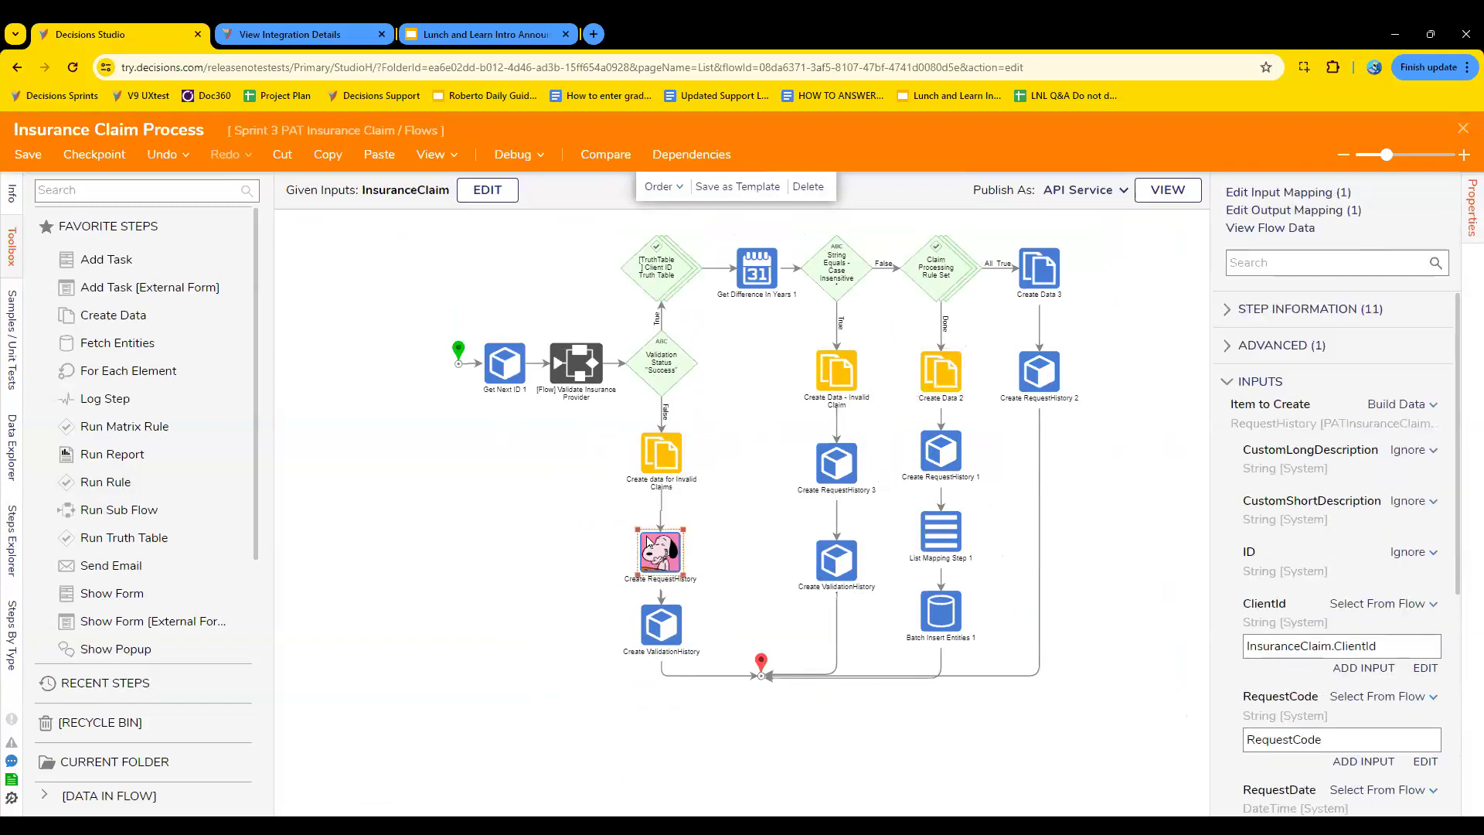
{"action": "left_click", "coordinate": [1226, 312]}
{"action": "scroll", "coordinate": [1313, 546], "scroll_direction": "down", "scroll_amount": 5}
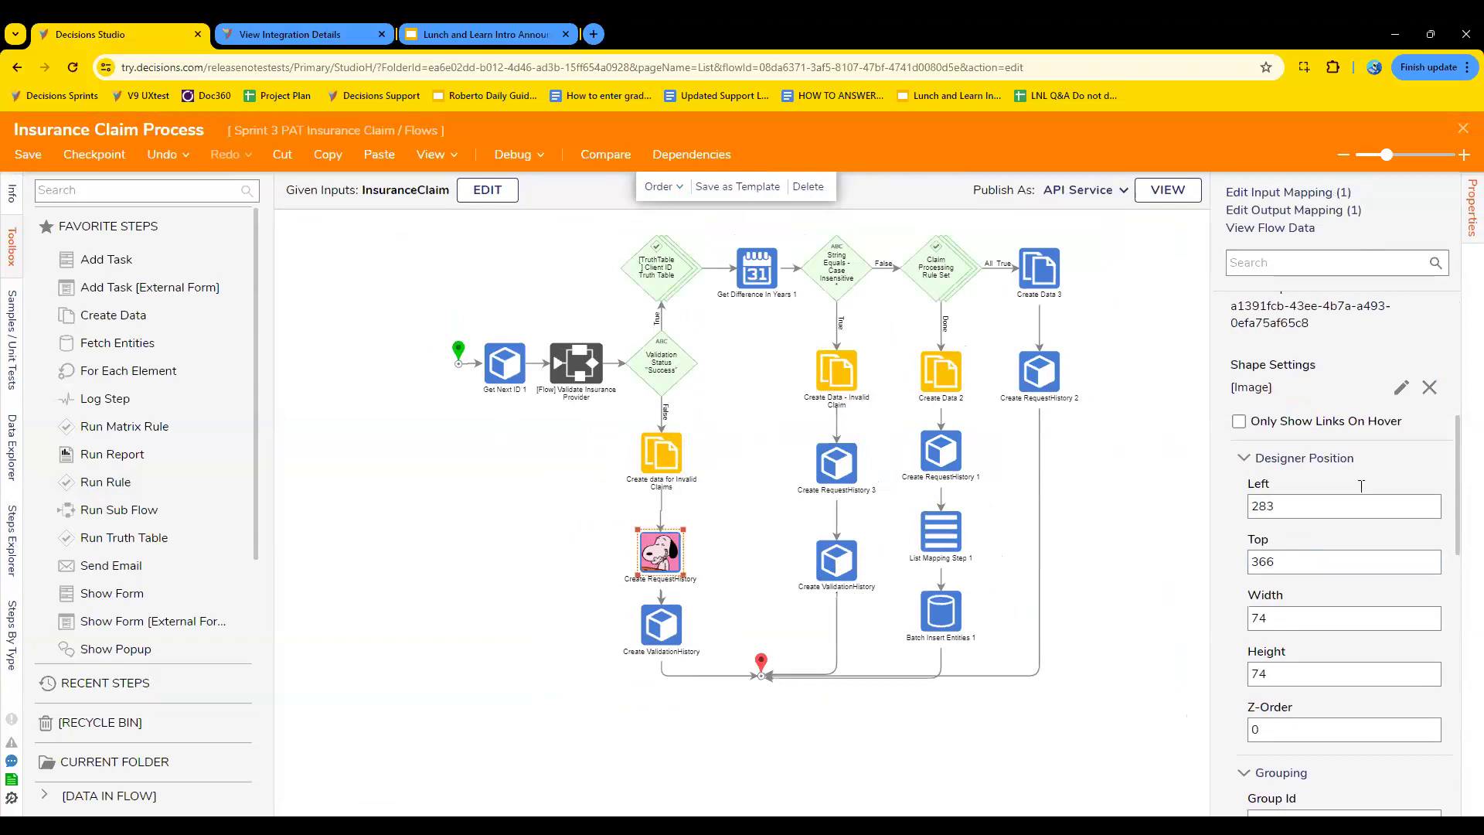
{"action": "left_click", "coordinate": [1400, 388]}
{"action": "scroll", "coordinate": [790, 474], "scroll_direction": "down", "scroll_amount": 5}
{"action": "scroll", "coordinate": [790, 473], "scroll_direction": "up", "scroll_amount": 5}
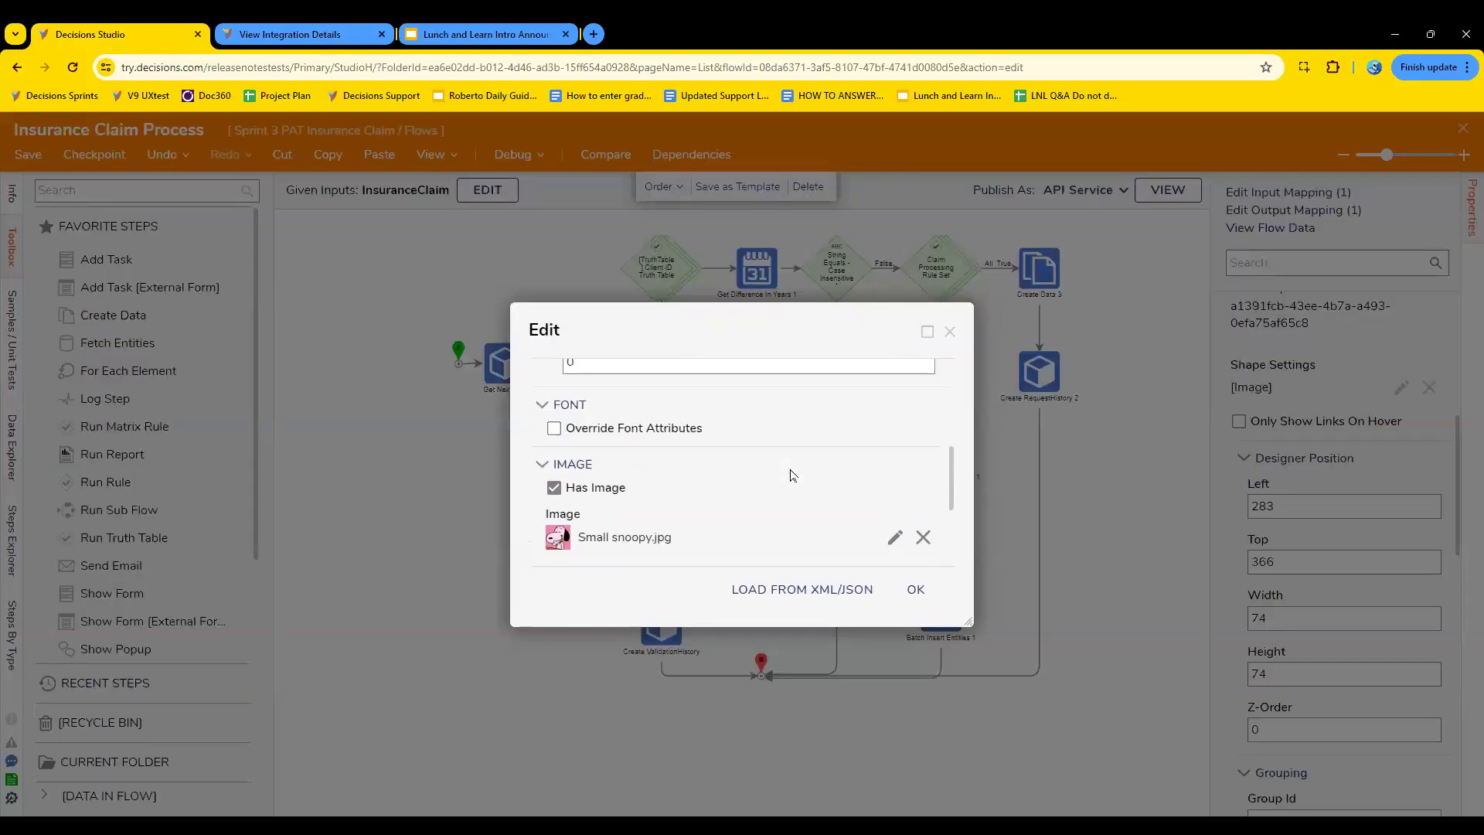
{"action": "scroll", "coordinate": [691, 511], "scroll_direction": "up", "scroll_amount": 3}
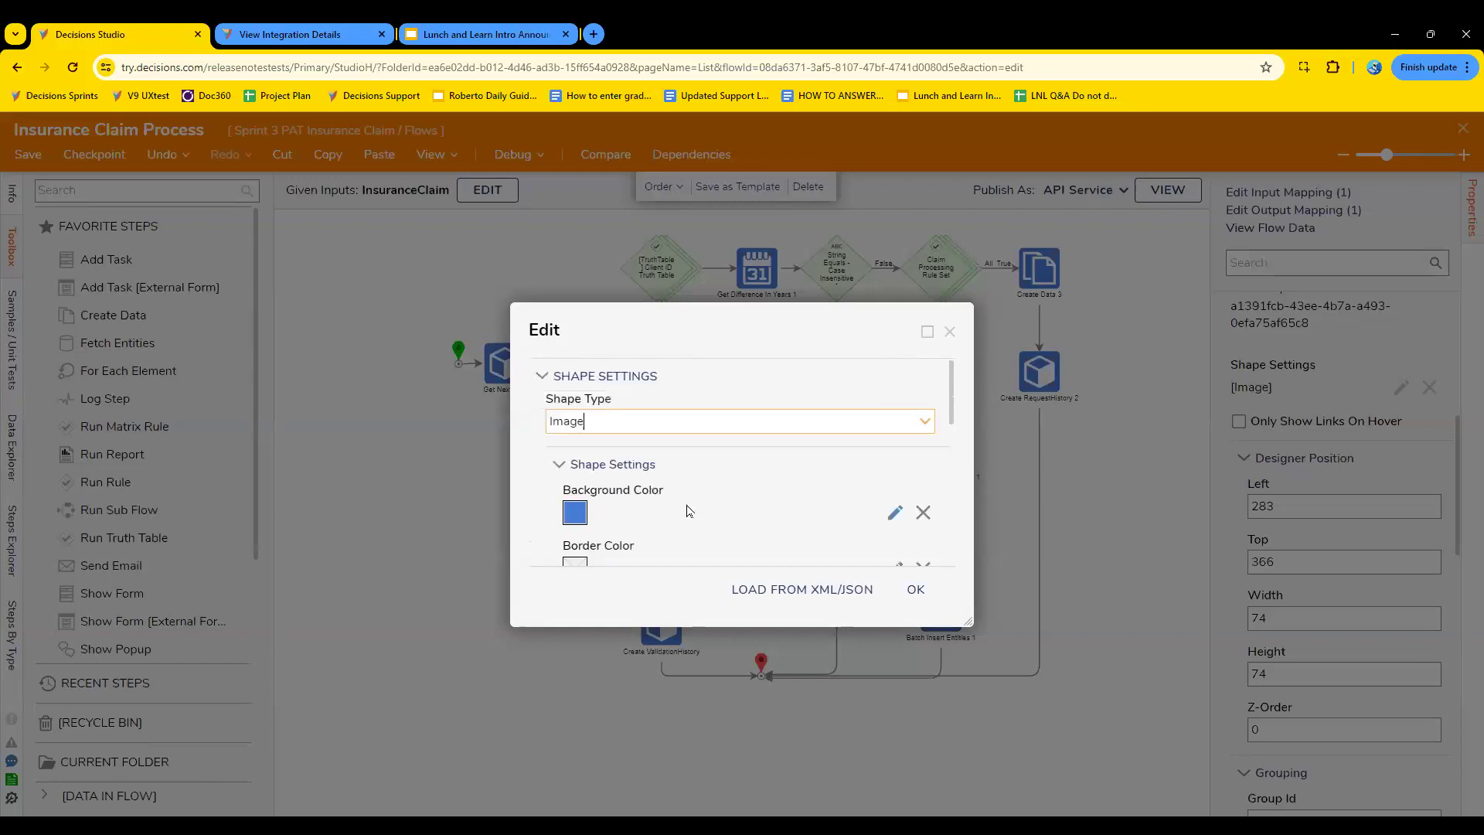
{"action": "left_click", "coordinate": [927, 418]}
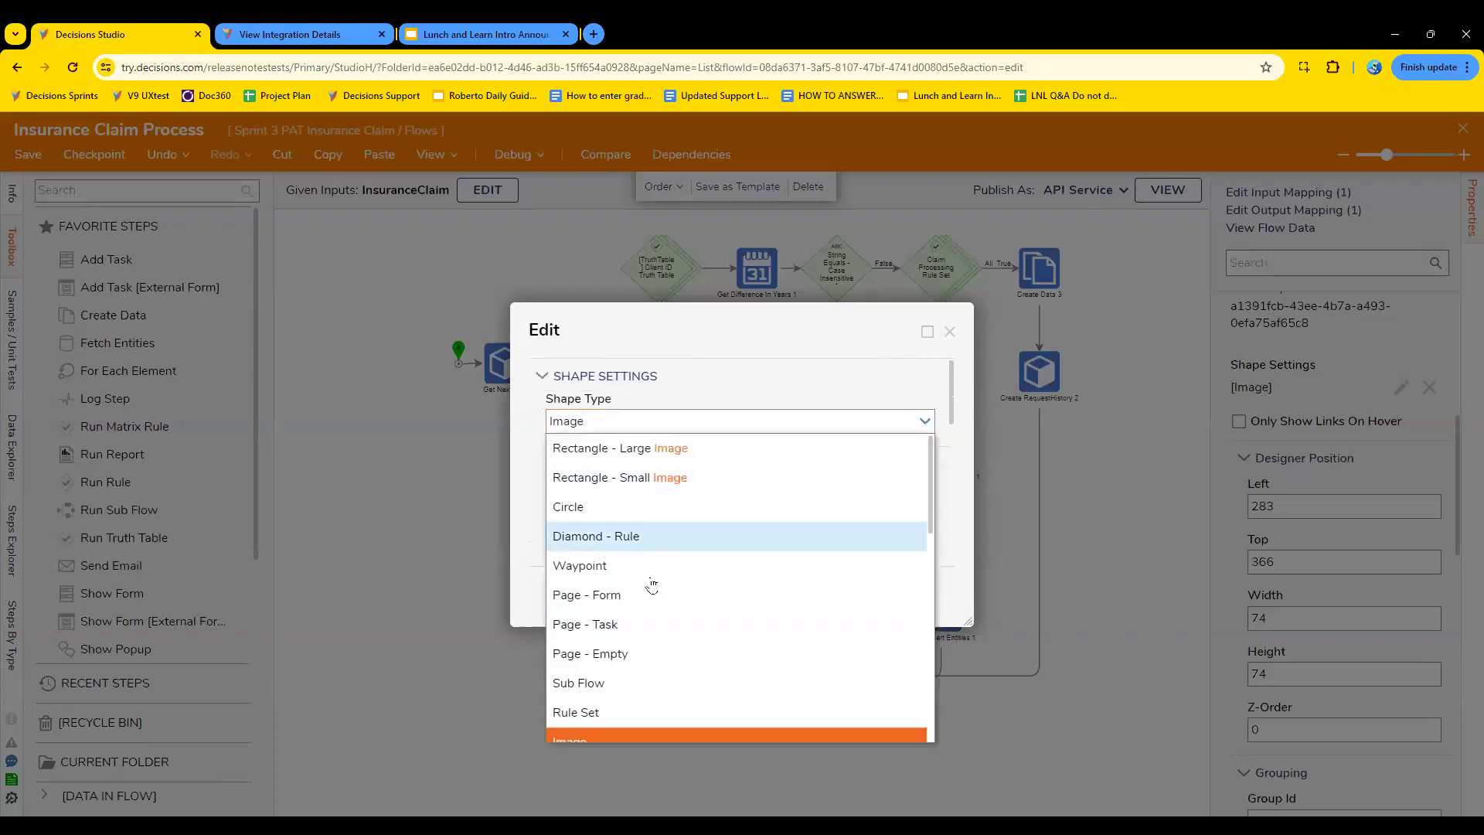
{"action": "left_click", "coordinate": [892, 391]}
{"action": "left_click", "coordinate": [950, 332]}
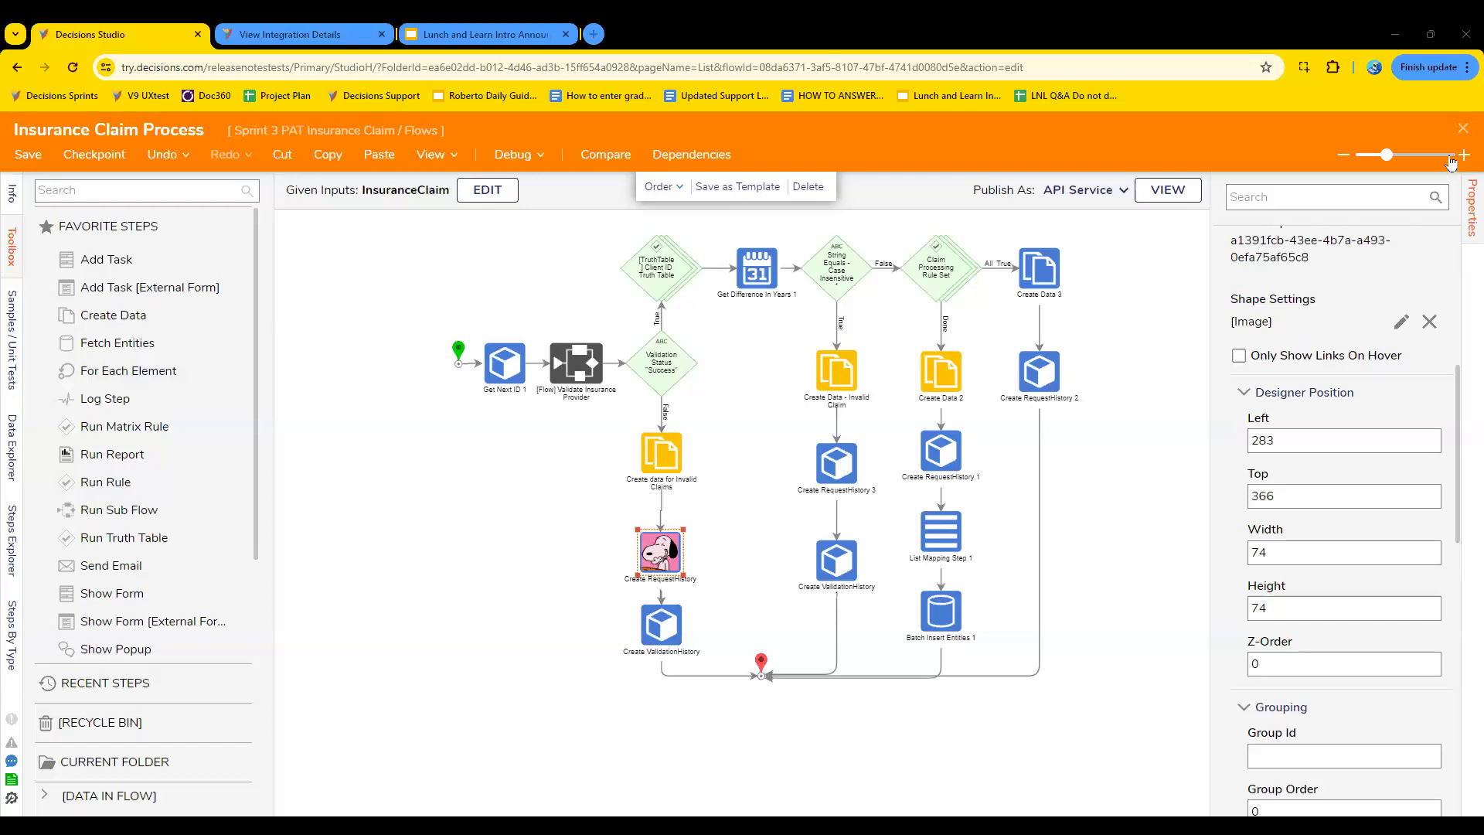
- Close the Insurance Claim Process flow designer without saving the changes
{"action": "left_click", "coordinate": [1462, 129]}
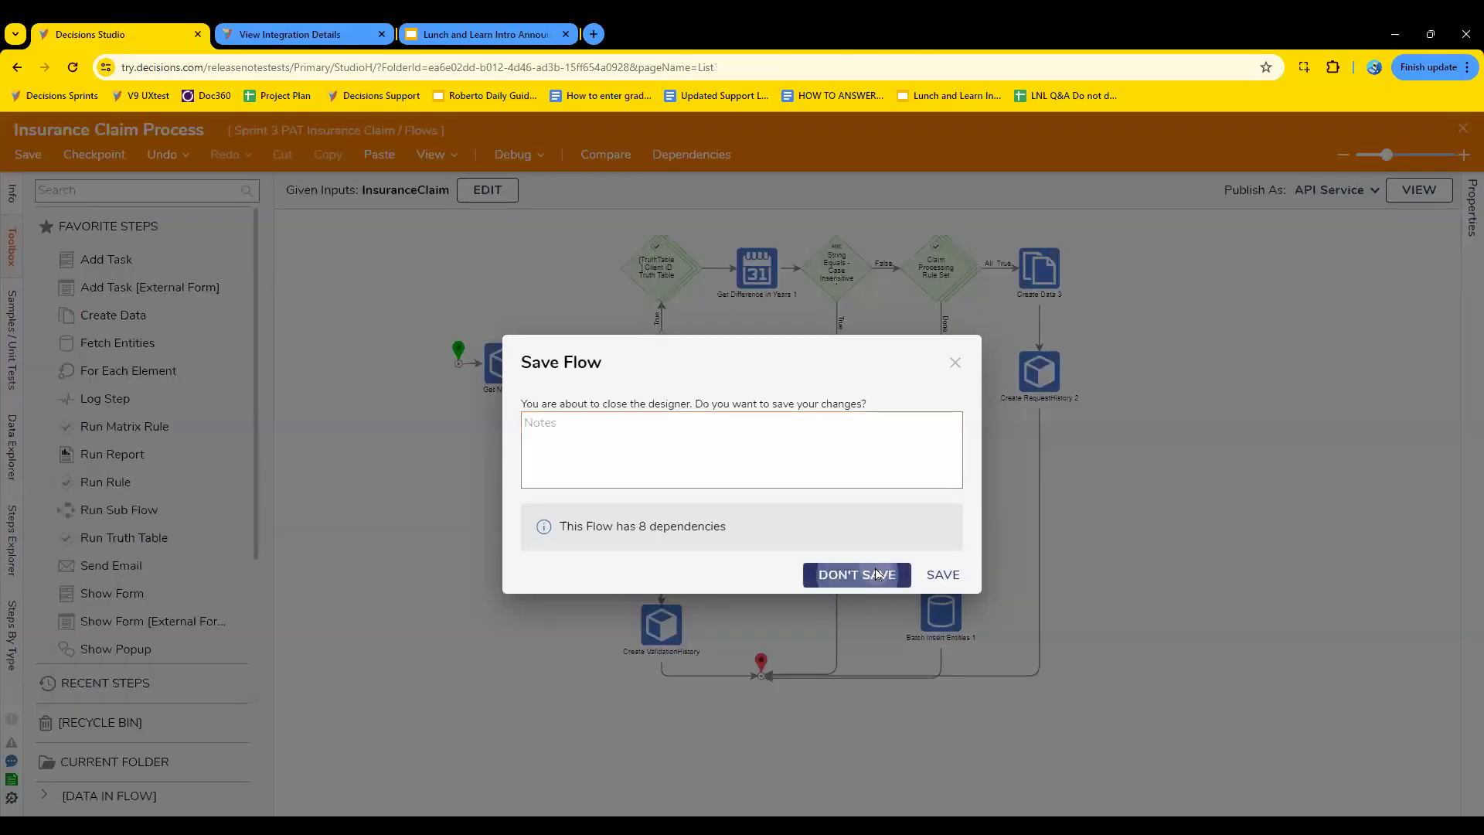
{"action": "left_click", "coordinate": [879, 575]}
- View the Travel Request Report from the Sprint 1 Travel Splash Reports folder in the report designer, and close it
{"action": "left_click", "coordinate": [123, 463]}
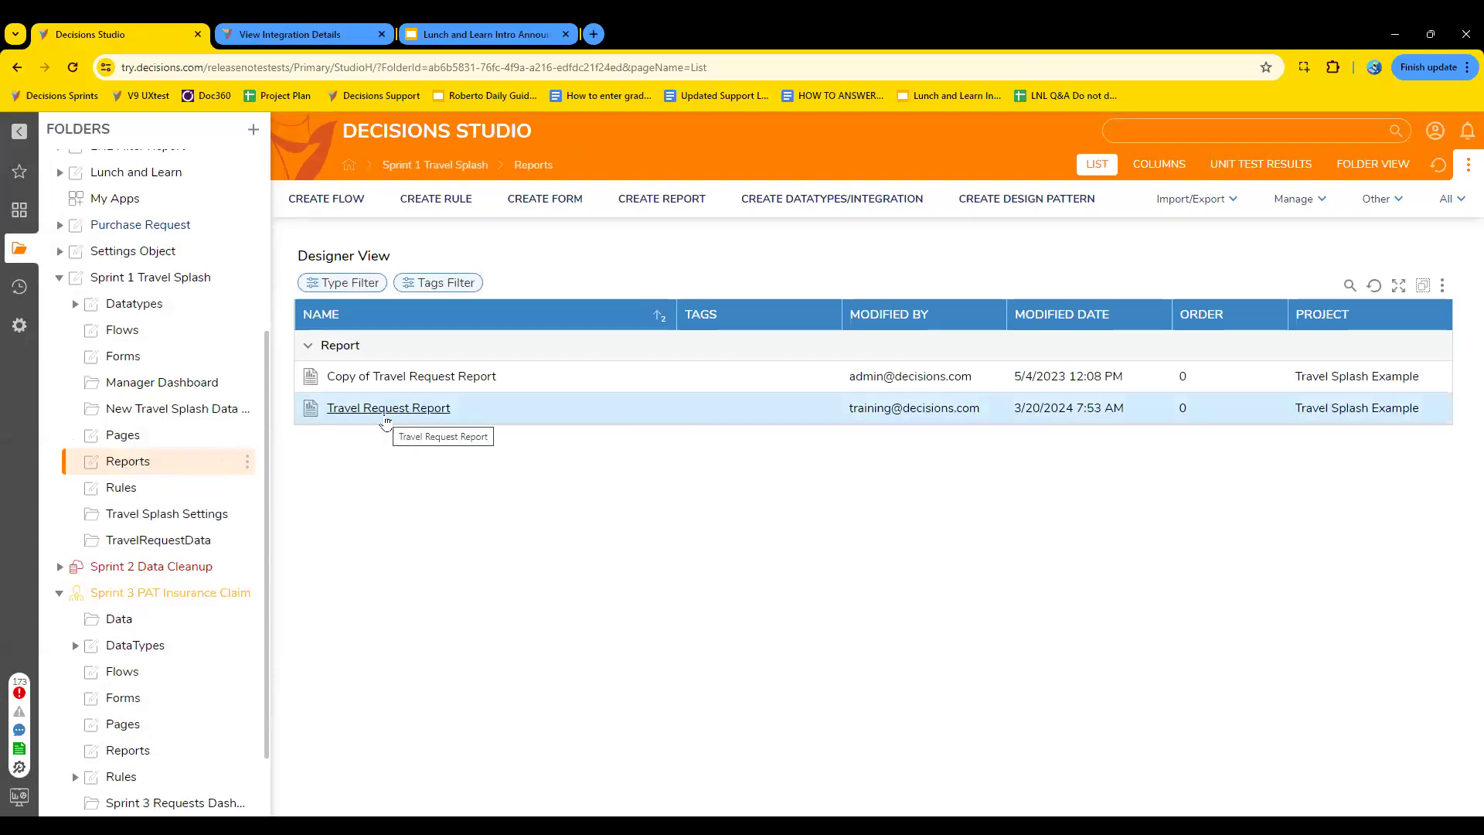
{"action": "left_click", "coordinate": [405, 407]}
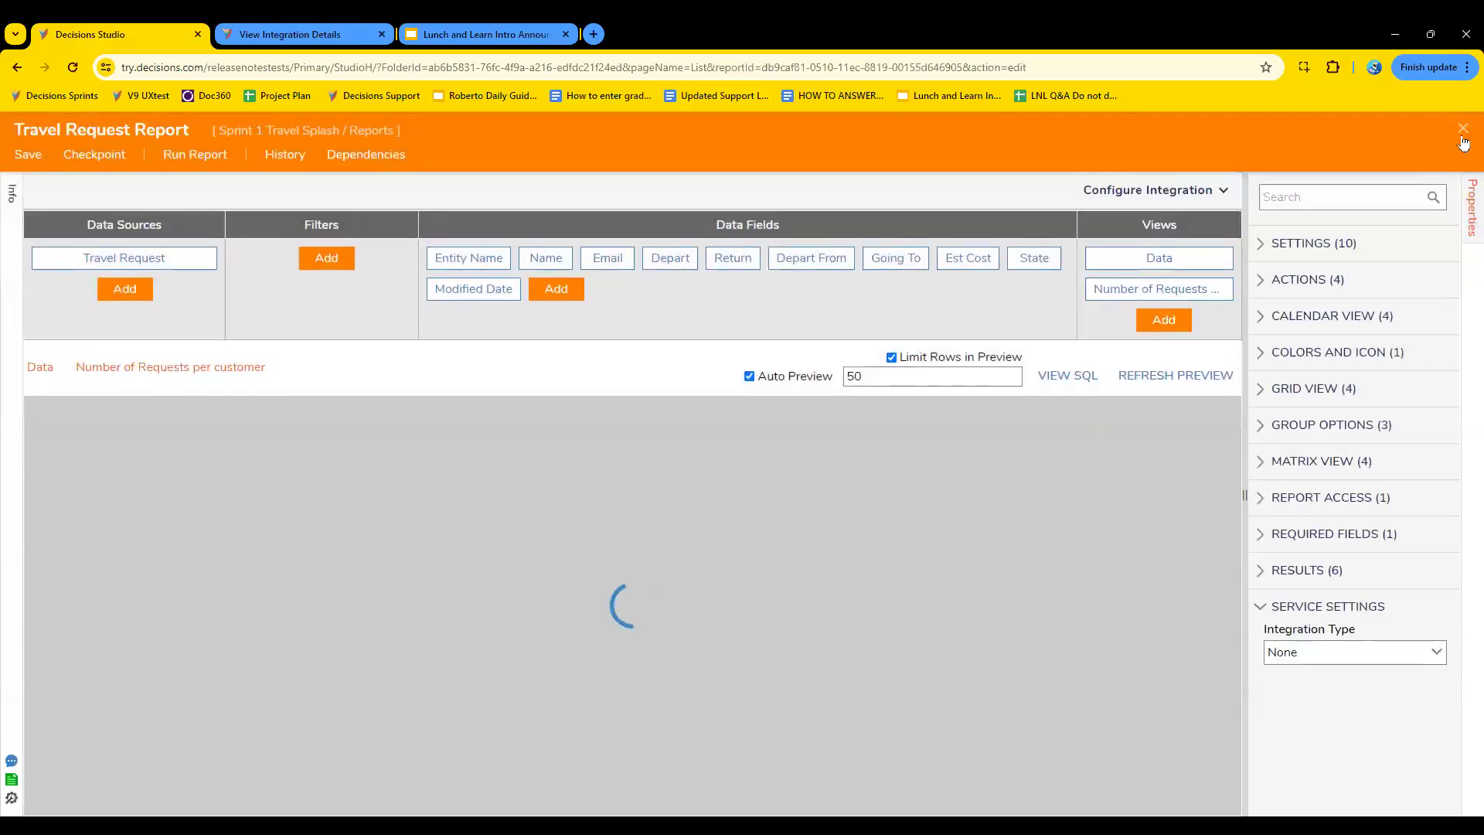
{"action": "left_click", "coordinate": [1462, 129]}
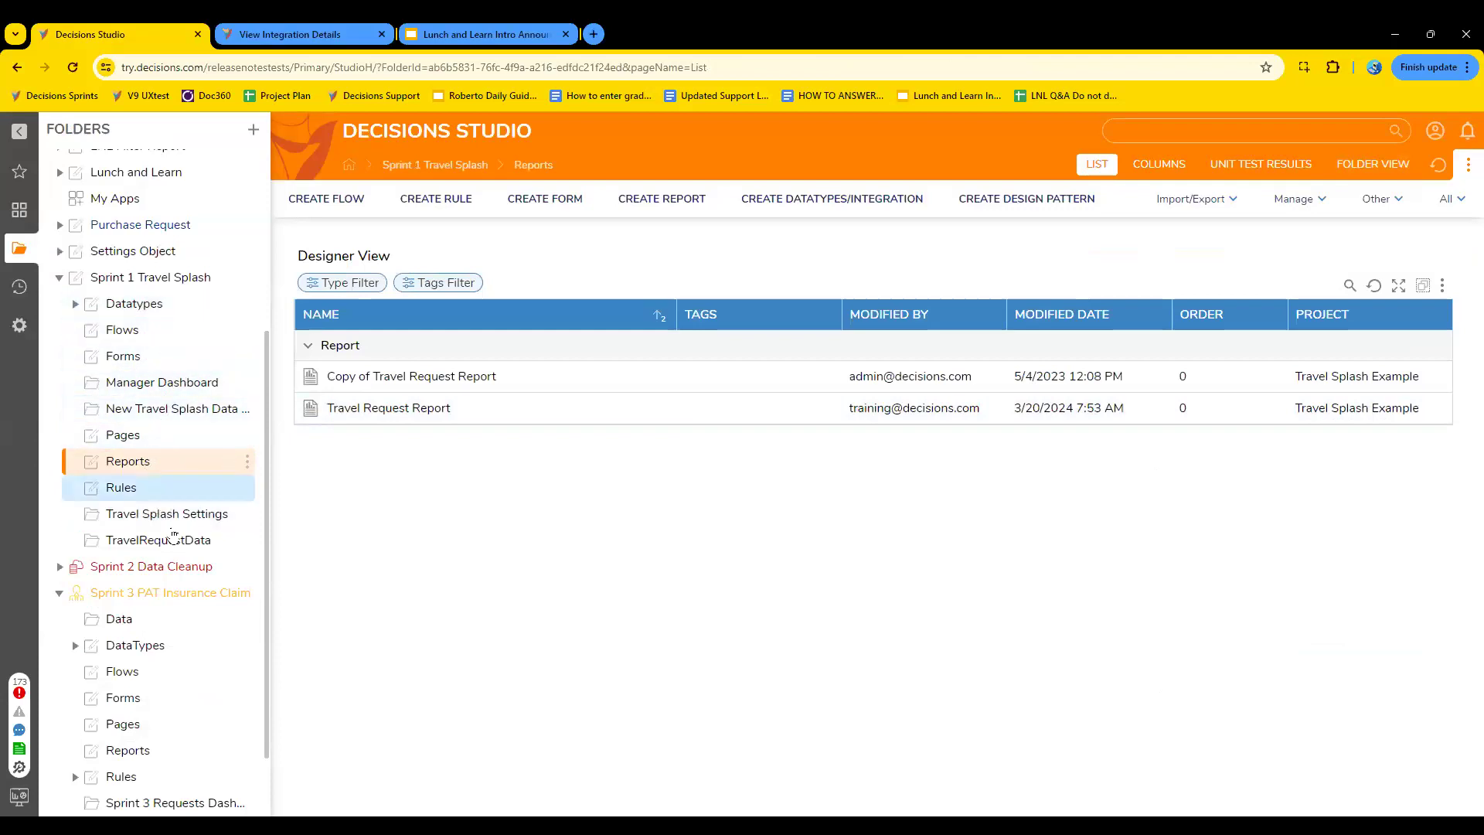
- Open the Sprint 3 Requests Dashboard and examine the first request row's client, request code, date and result
{"action": "scroll", "coordinate": [162, 650], "scroll_direction": "down", "scroll_amount": 1}
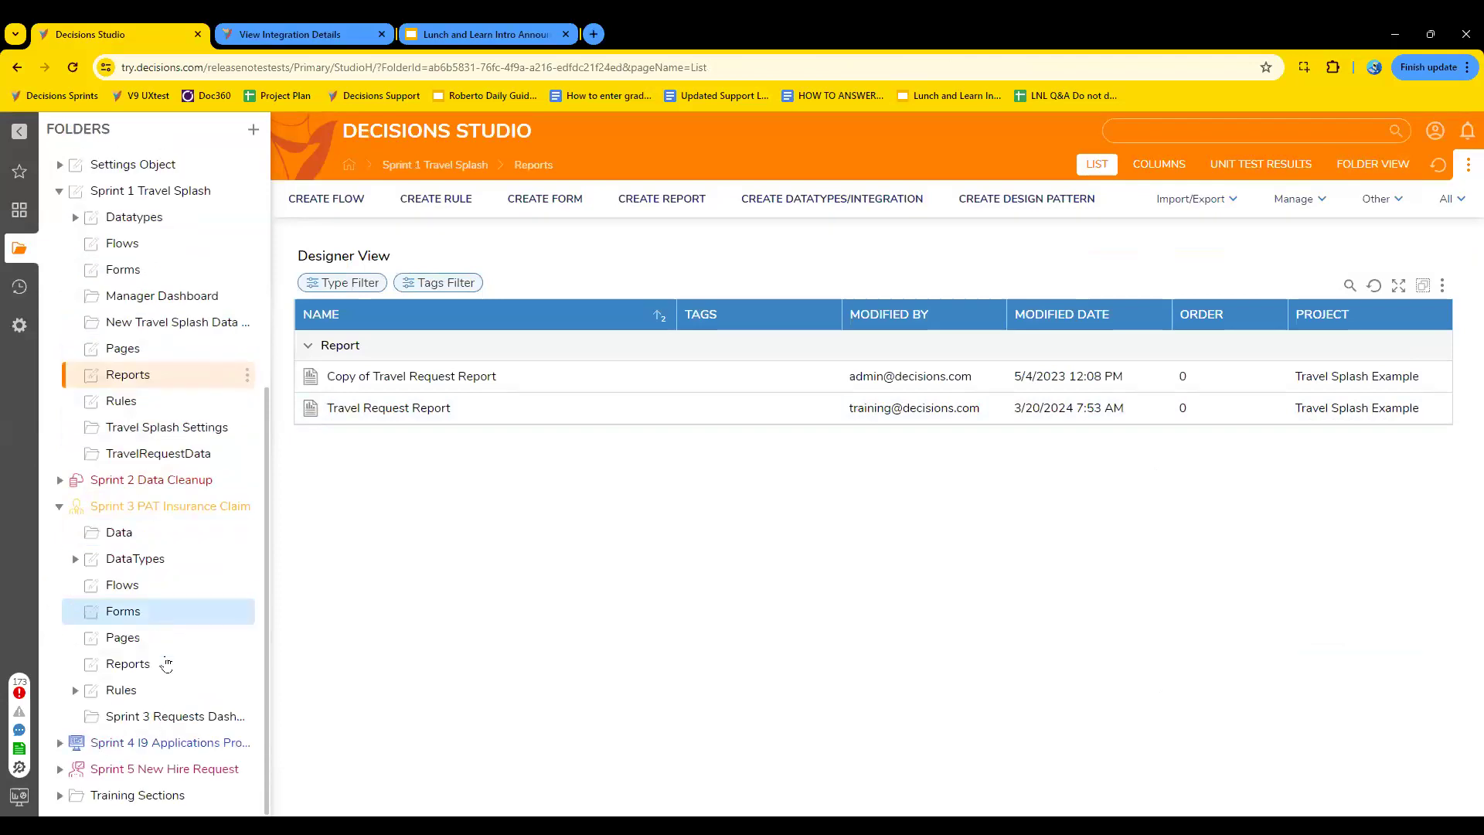
{"action": "left_click", "coordinate": [172, 722]}
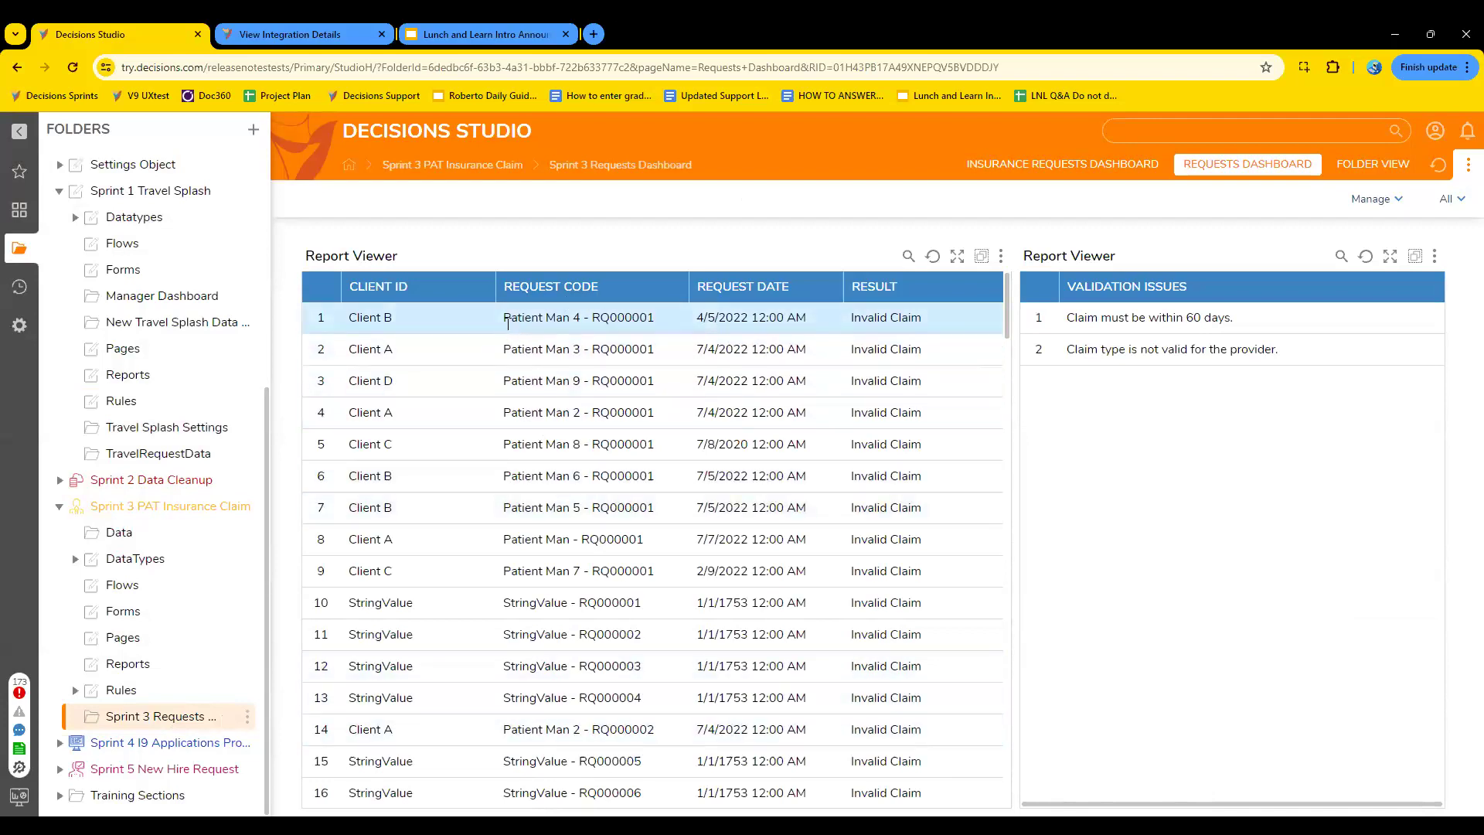
{"action": "left_click_drag", "start_coordinate": [349, 315], "coordinate": [497, 355]}
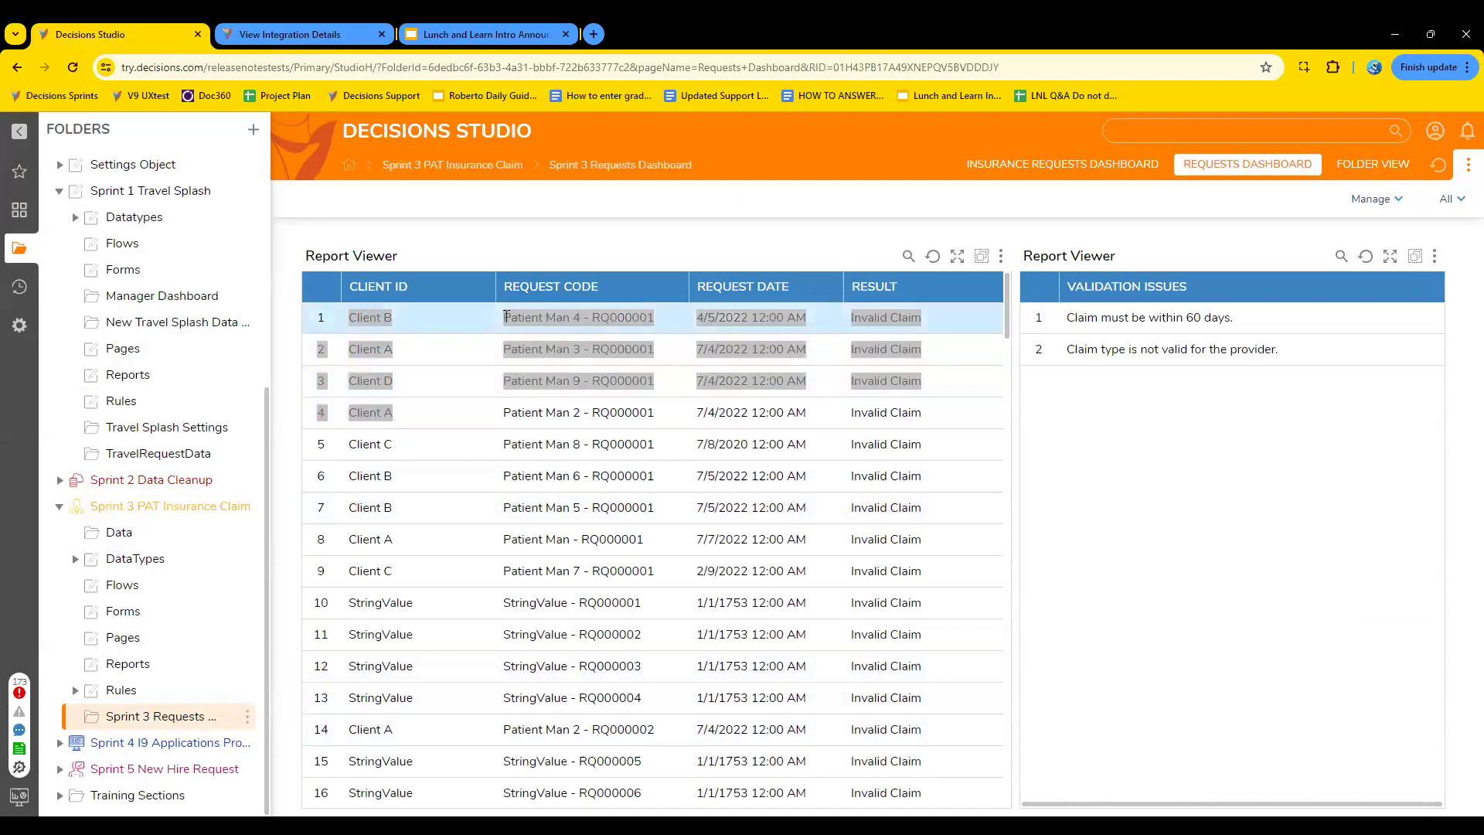
{"action": "left_click", "coordinate": [500, 319]}
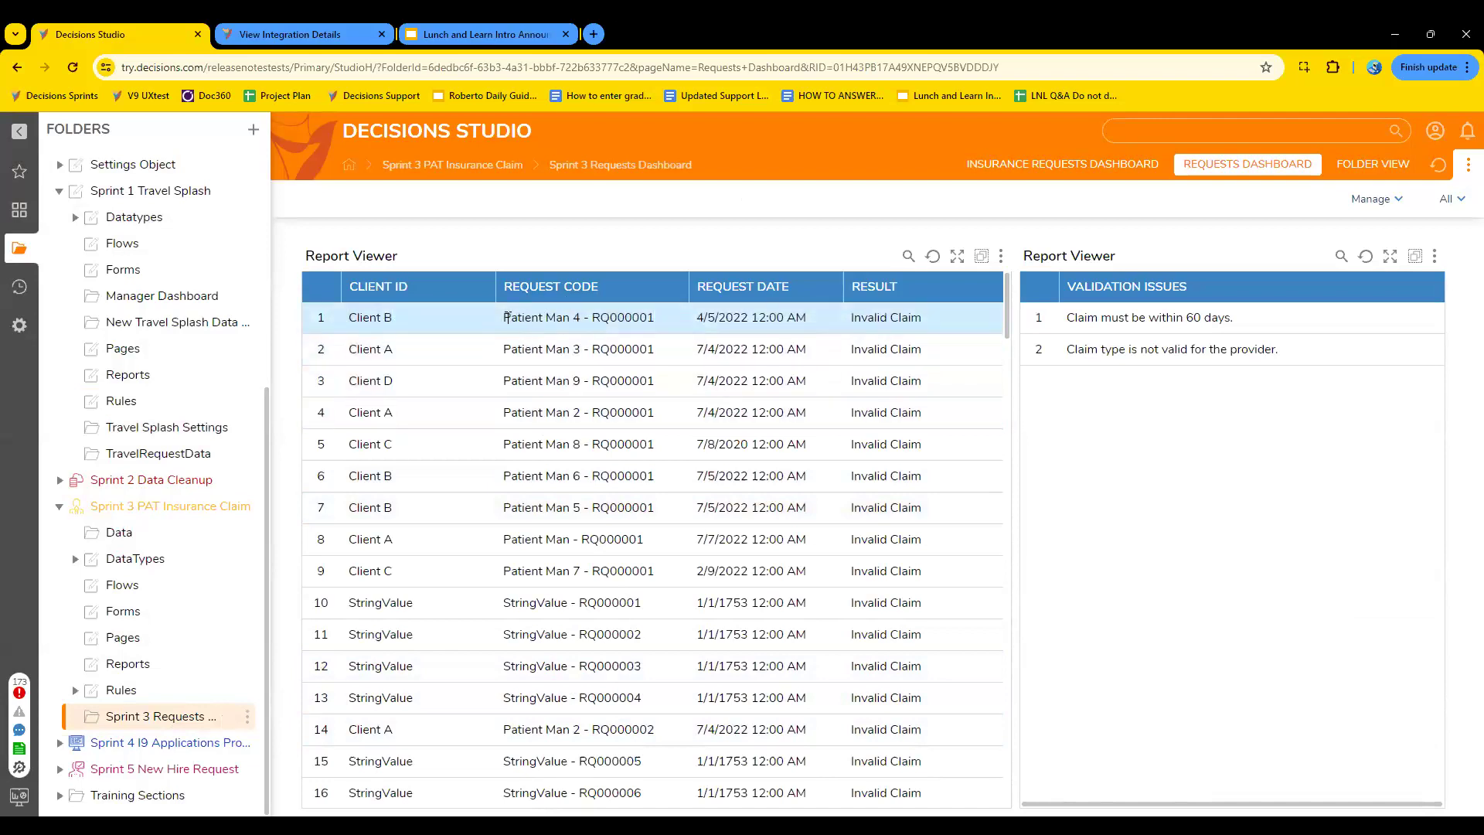
{"action": "mouse_move", "coordinate": [504, 317]}
{"action": "left_mouse_down"}
{"action": "mouse_move", "coordinate": [657, 318]}
{"action": "mouse_move", "coordinate": [642, 444]}
{"action": "mouse_move", "coordinate": [661, 320]}
{"action": "mouse_move", "coordinate": [498, 314]}
{"action": "left_mouse_up"}
{"action": "left_click_drag", "start_coordinate": [353, 317], "coordinate": [922, 330]}
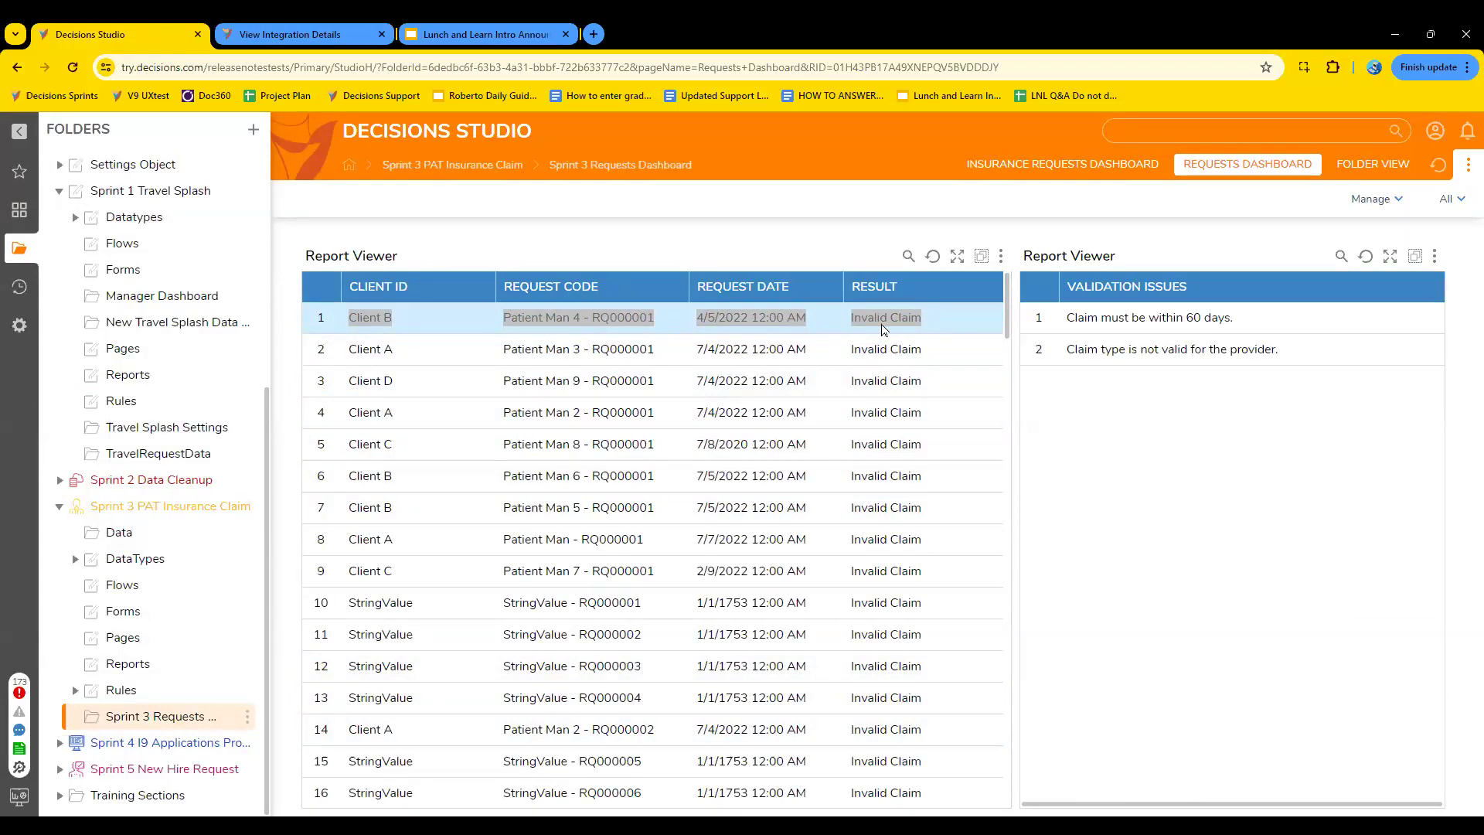
{"action": "left_click", "coordinate": [706, 320]}
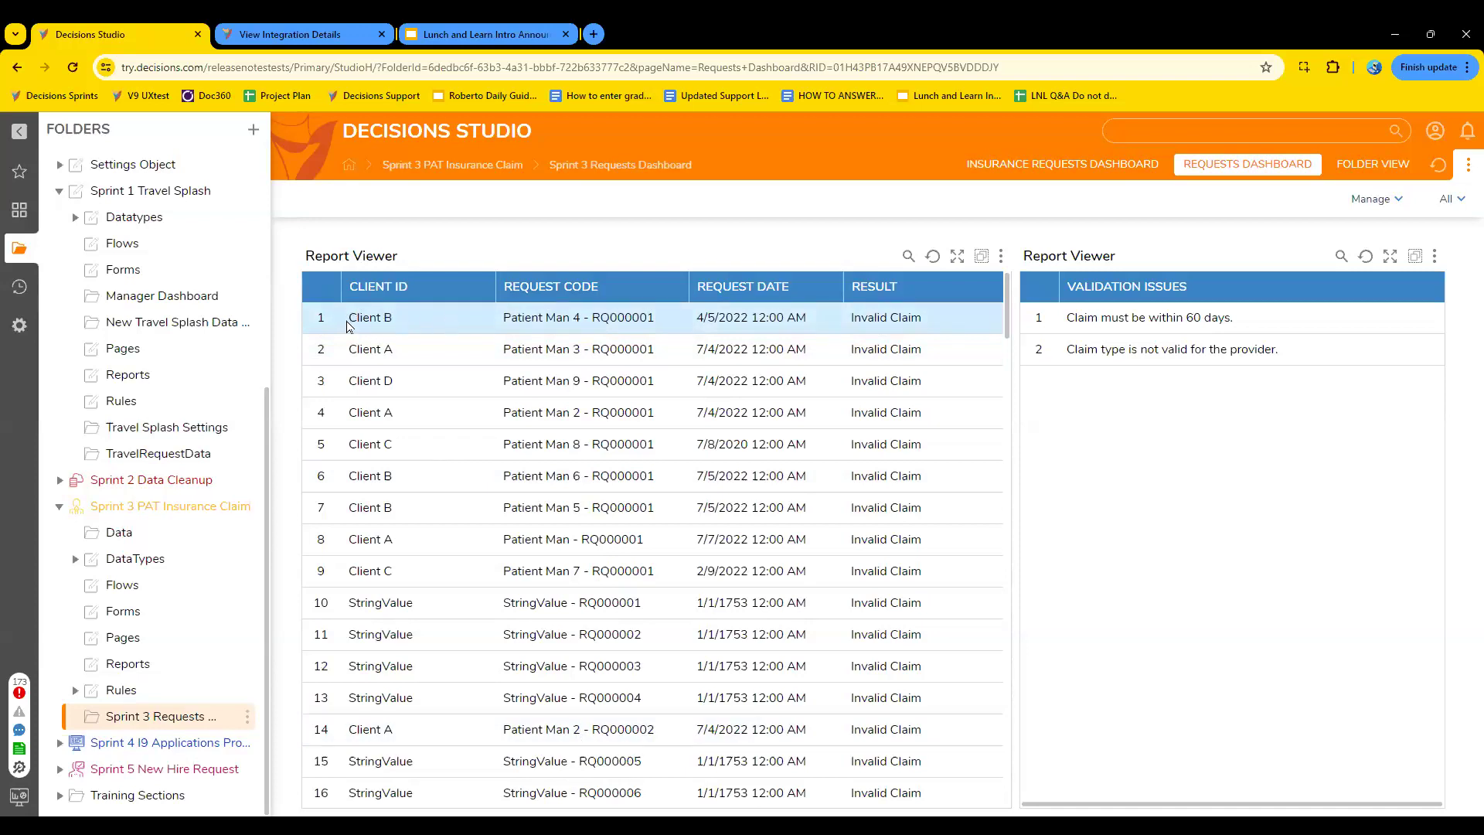
{"action": "left_click_drag", "start_coordinate": [378, 315], "coordinate": [928, 329]}
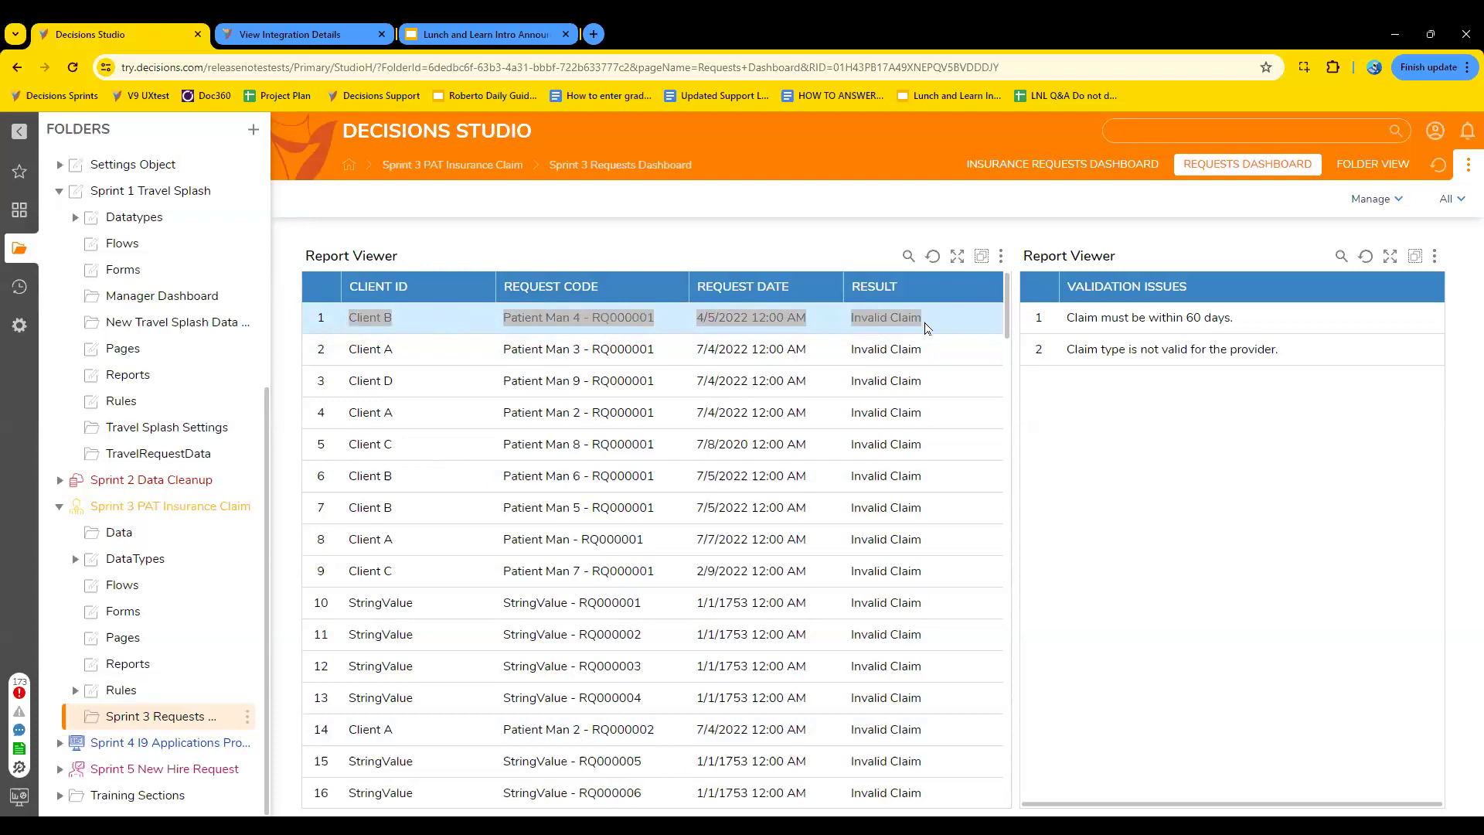
{"action": "left_click", "coordinate": [897, 319]}
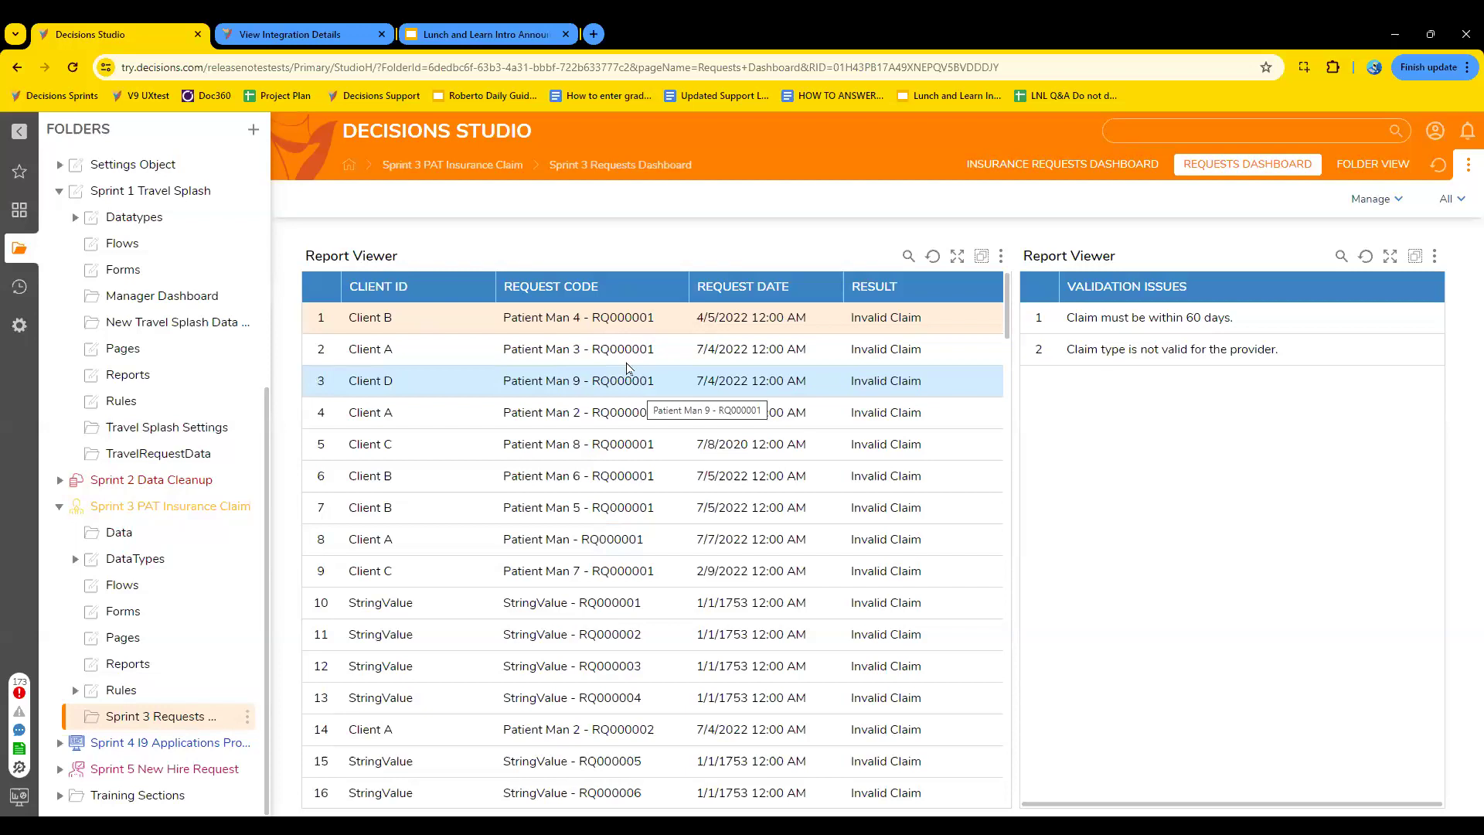
{"action": "left_click", "coordinate": [587, 321]}
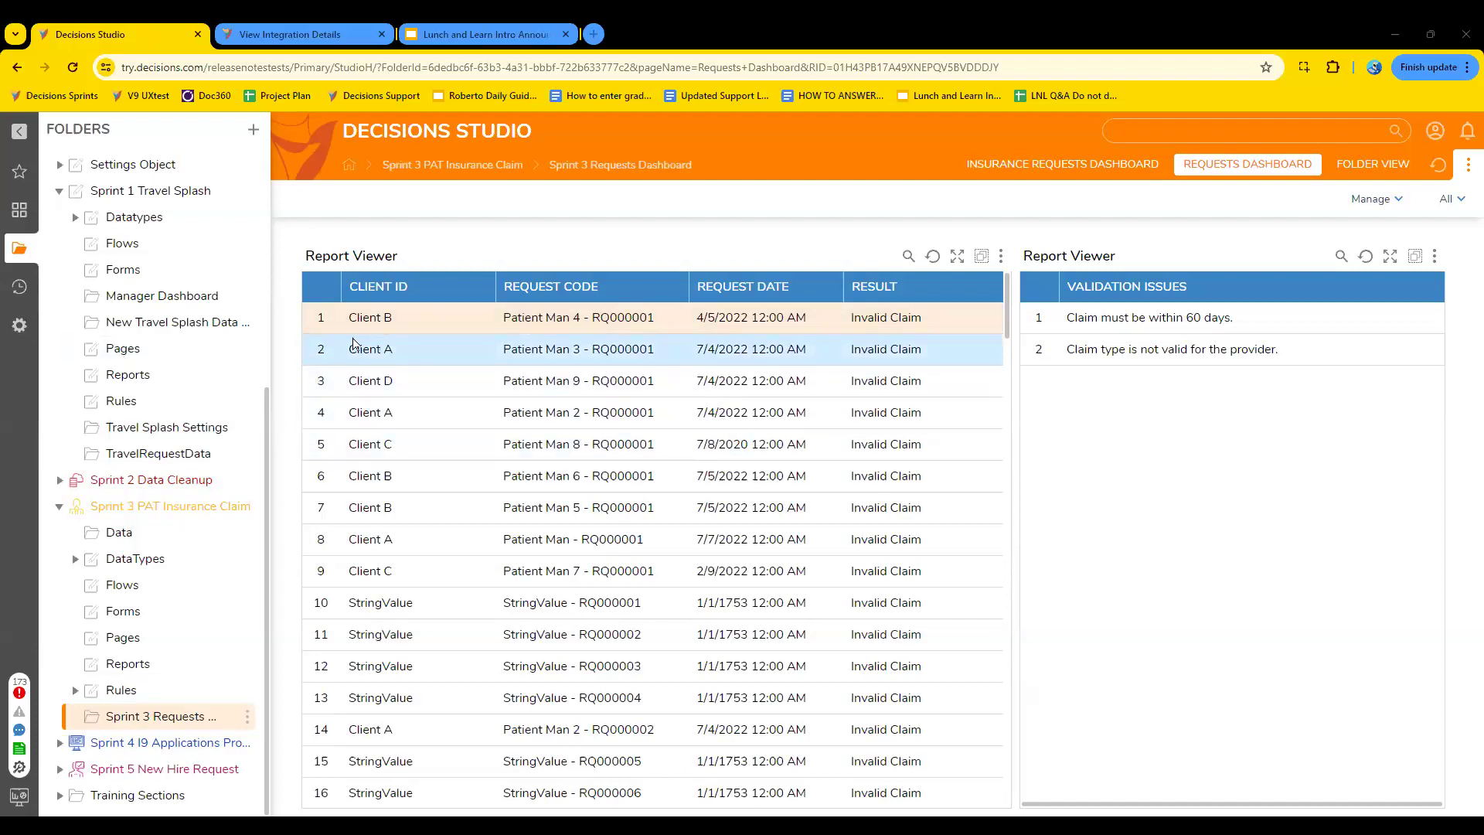
{"action": "left_click_drag", "start_coordinate": [351, 321], "coordinate": [933, 315]}
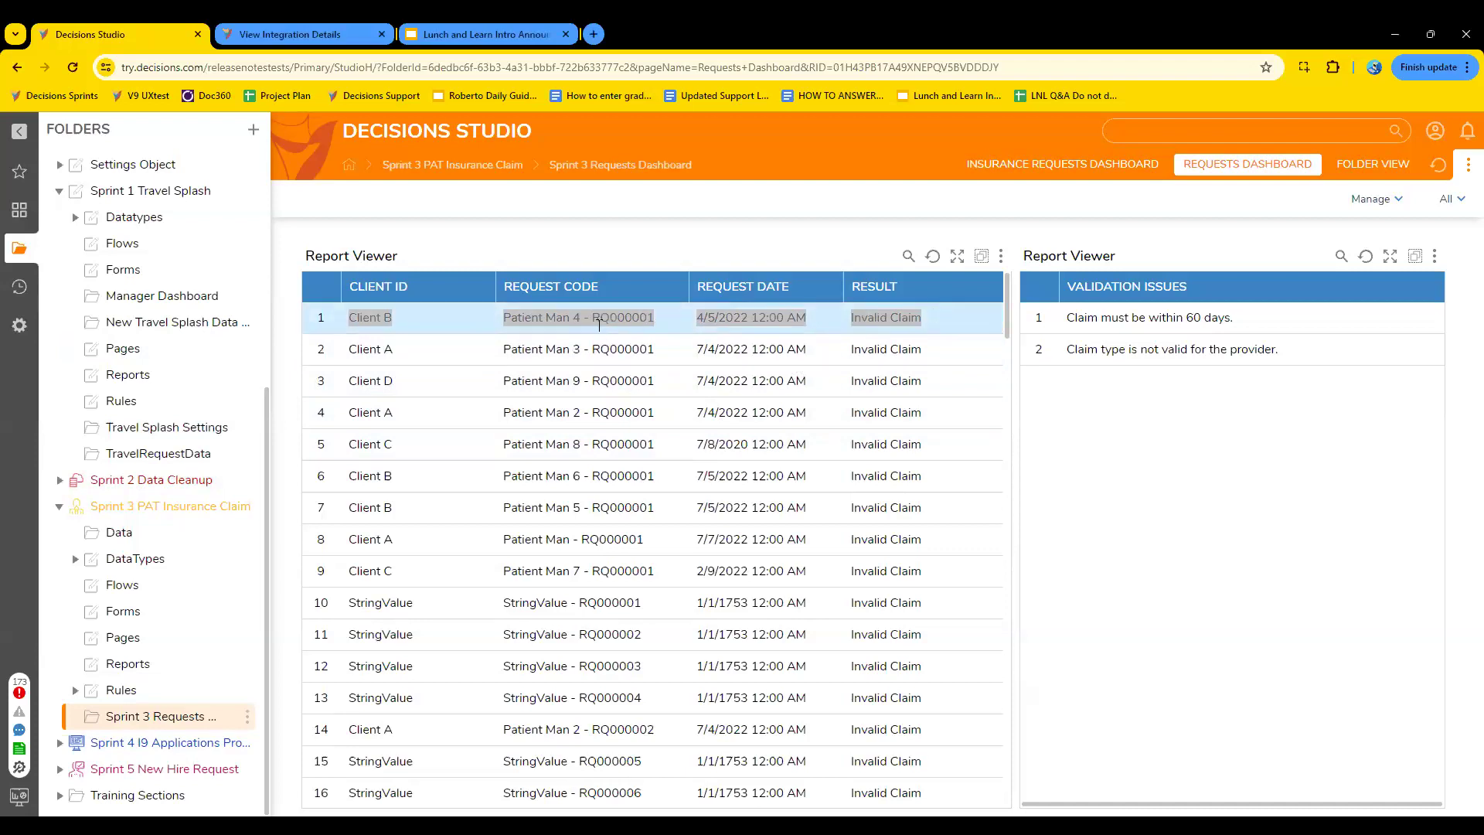
{"action": "left_click", "coordinate": [469, 313]}
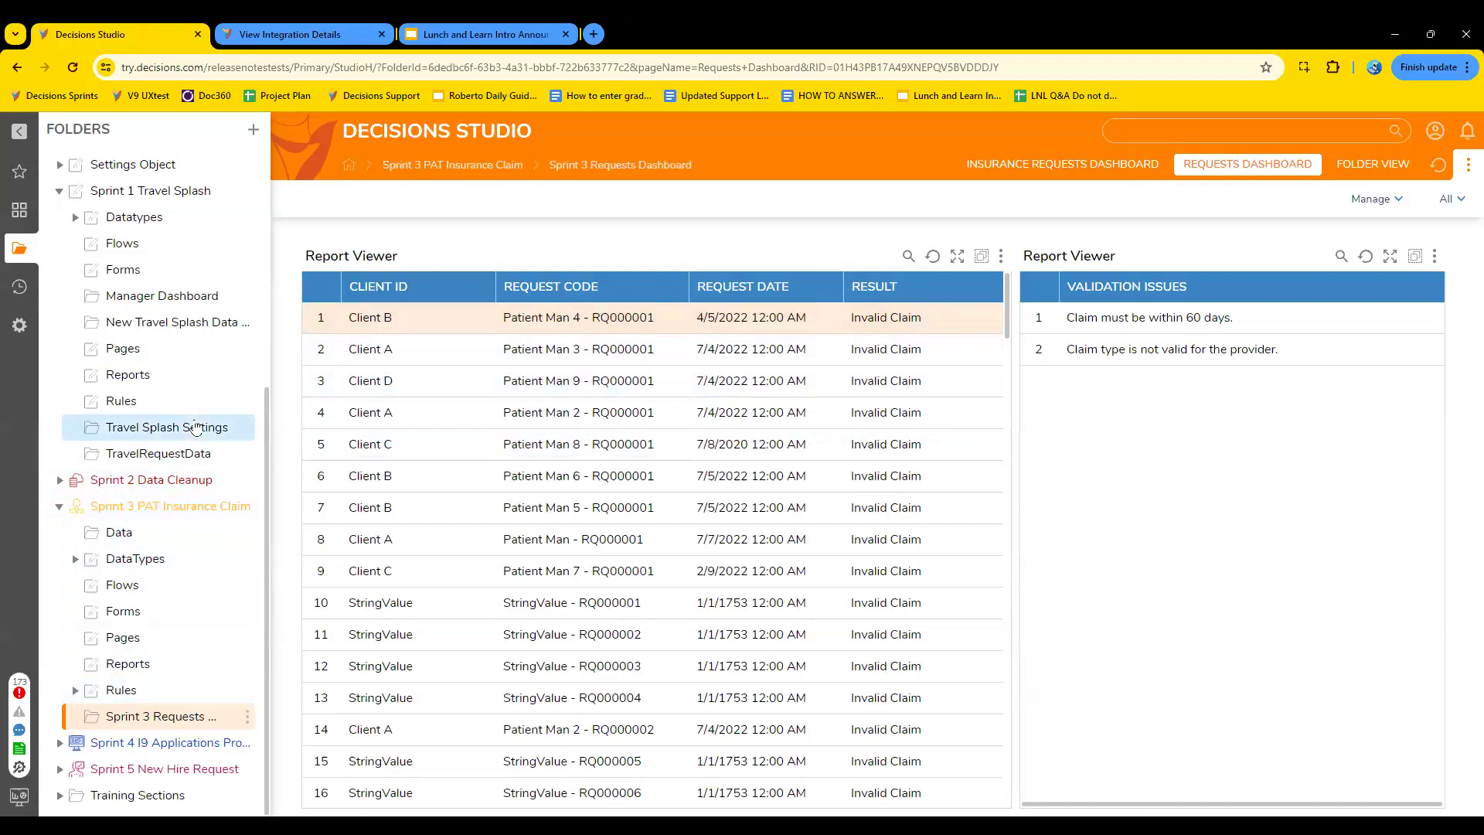
- Open the Copy of Purchase Request folder and look through its flows, folders, forms, pages and reports
{"action": "scroll", "coordinate": [196, 427], "scroll_direction": "up", "scroll_amount": 5}
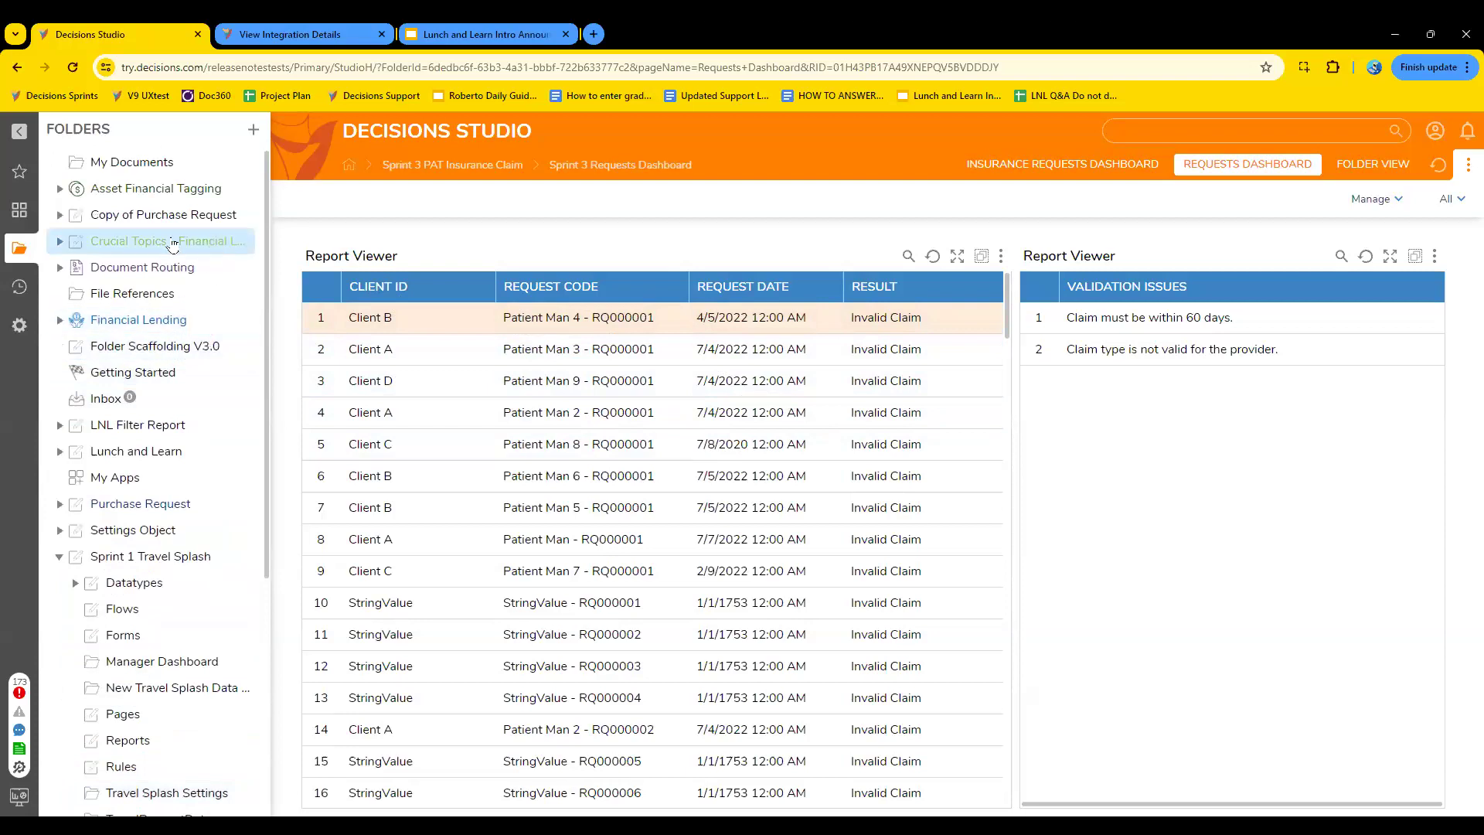
{"action": "right_click", "coordinate": [154, 224]}
{"action": "left_click", "coordinate": [154, 224]}
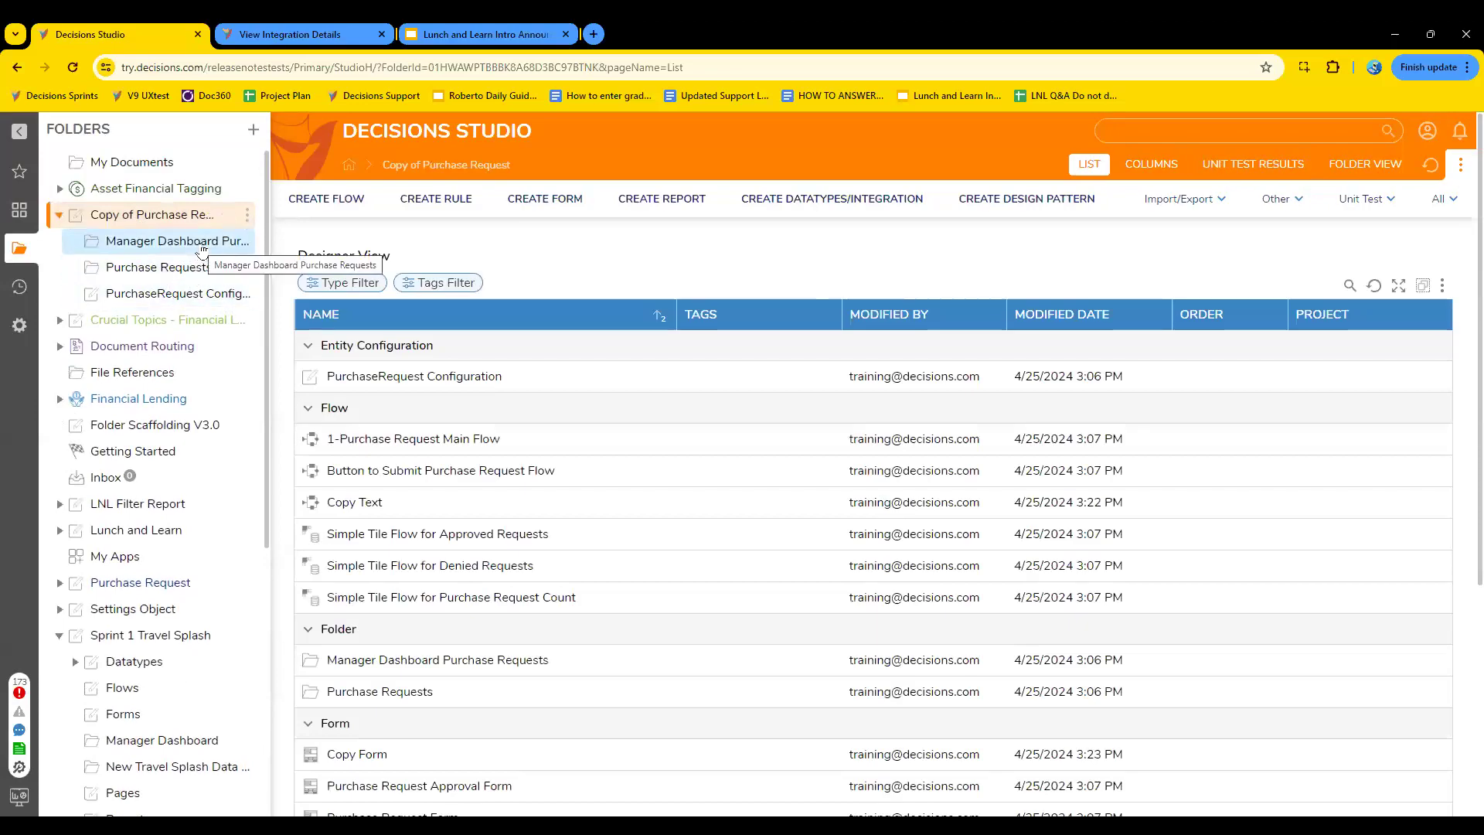
{"action": "scroll", "coordinate": [530, 696], "scroll_direction": "down", "scroll_amount": 1}
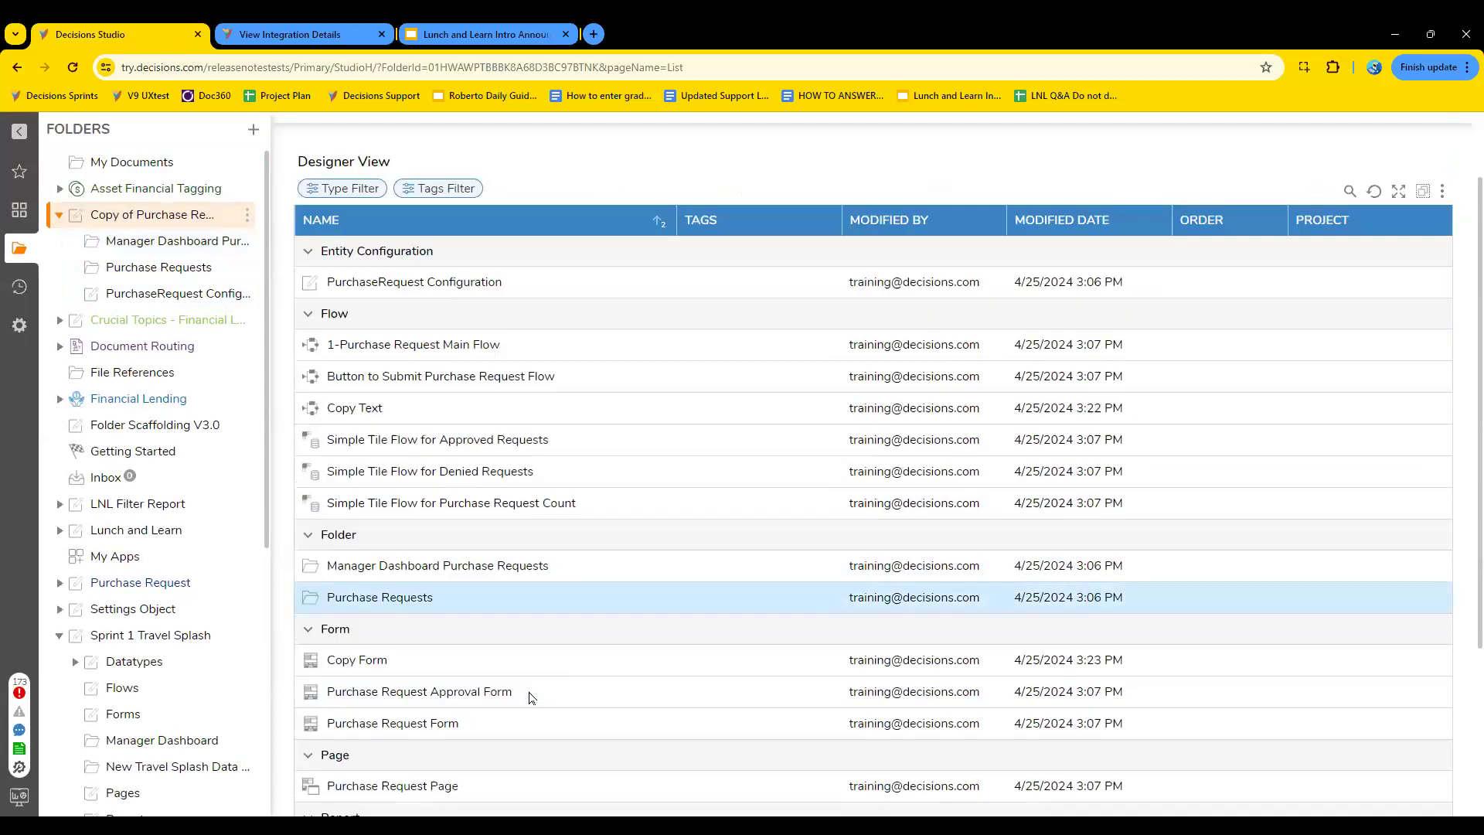
{"action": "scroll", "coordinate": [531, 698], "scroll_direction": "down", "scroll_amount": 3}
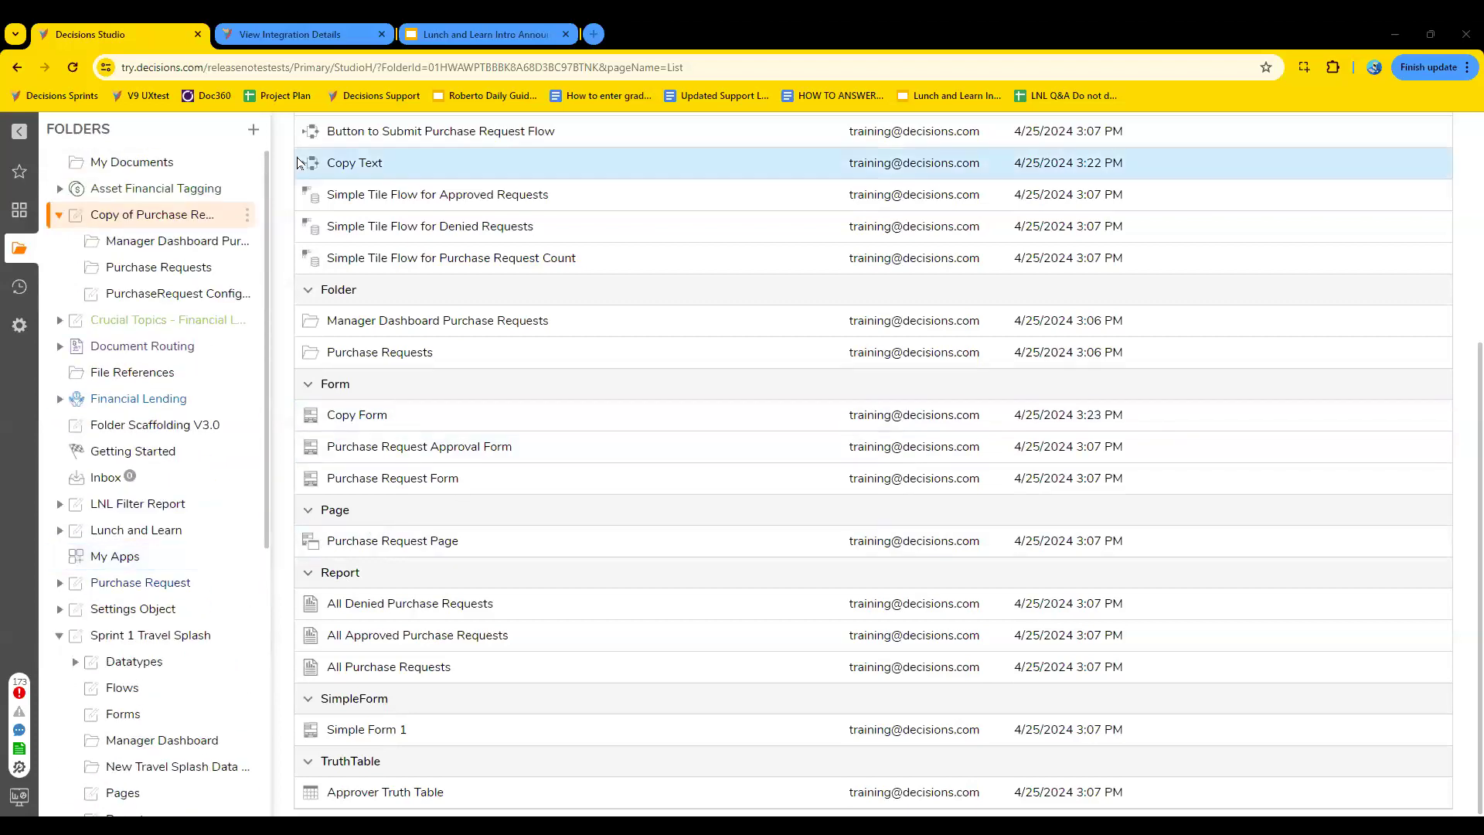
- Review the options for creating a folder or a designer project, and close the dialog without creating anything
{"action": "left_click", "coordinate": [255, 132]}
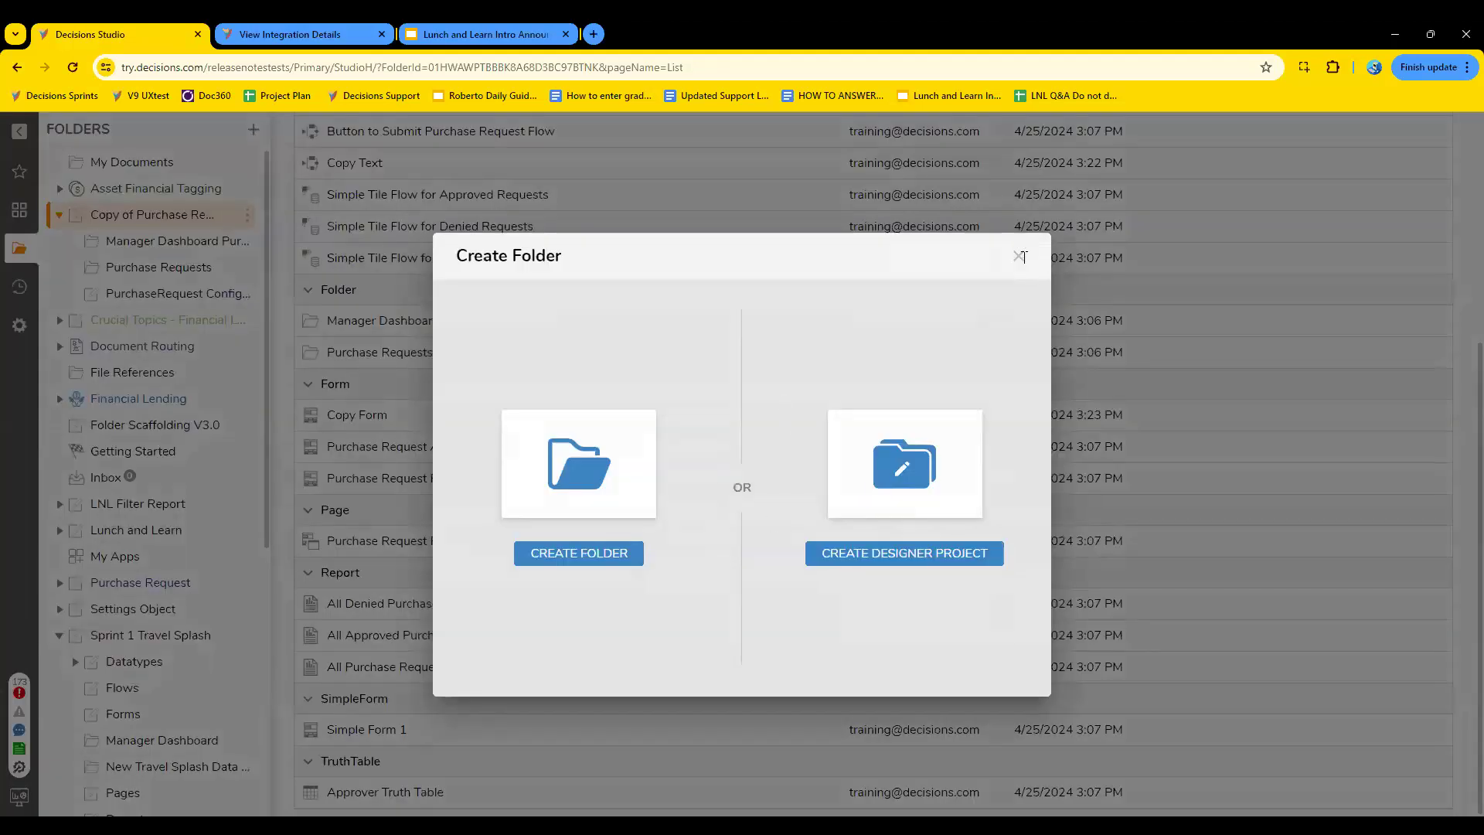
{"action": "left_click", "coordinate": [1020, 256]}
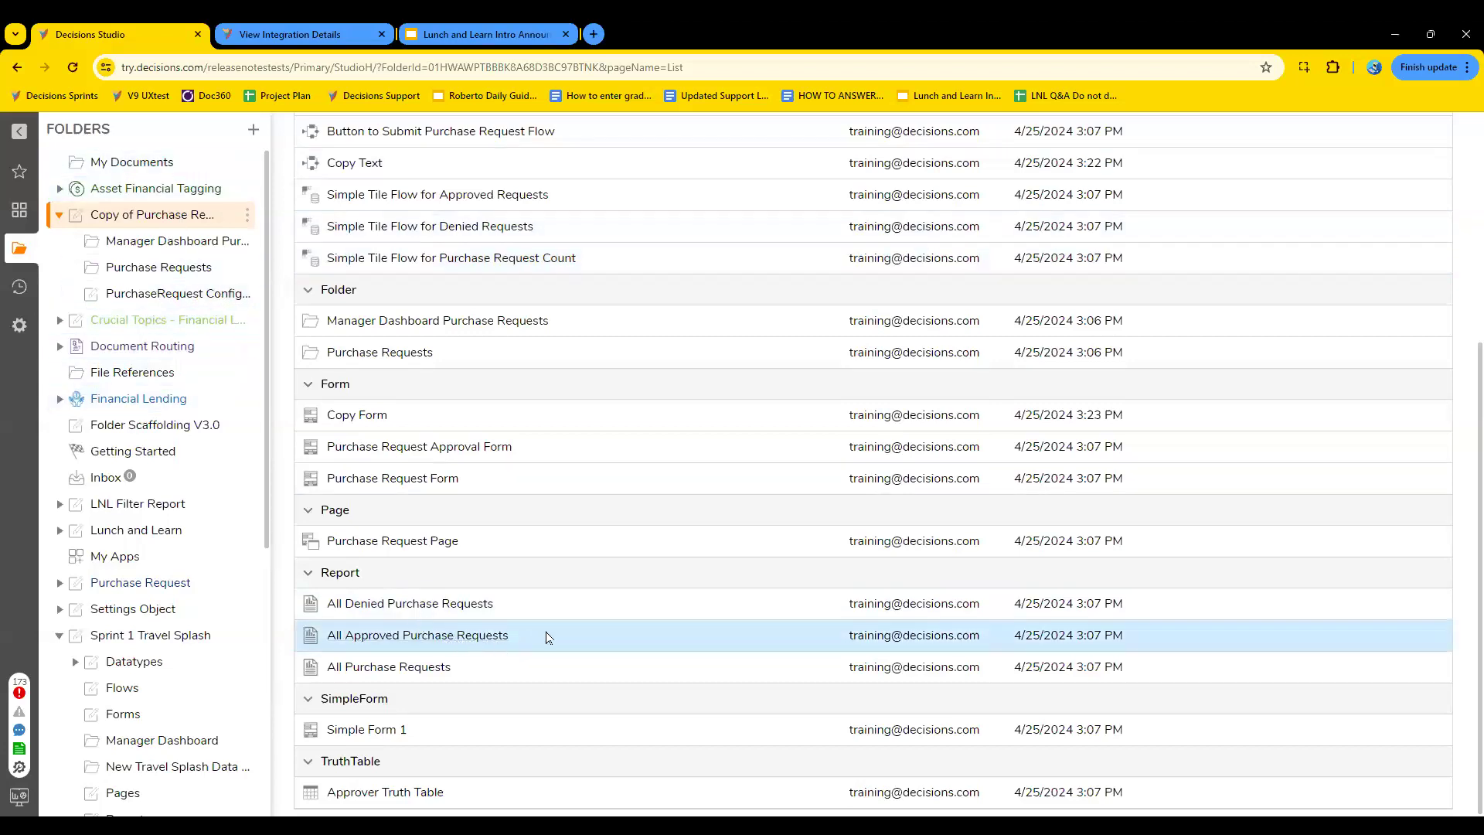
{"action": "scroll", "coordinate": [520, 538], "scroll_direction": "up", "scroll_amount": 2}
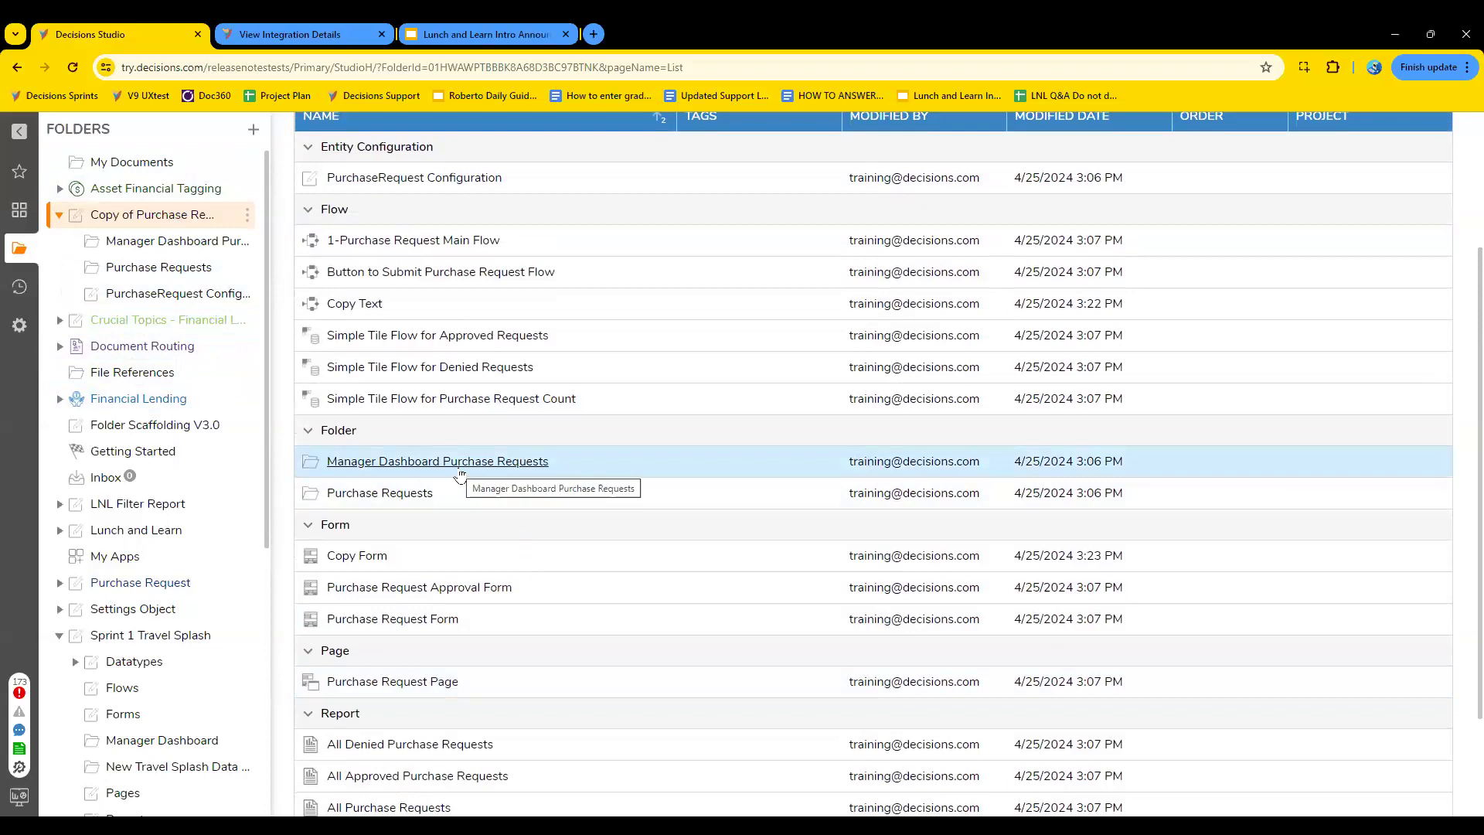
- View the Manager Dashboard Purchase Requests folder, and inspect its Purchase Request Page in the page designer before closing it
{"action": "left_click", "coordinate": [198, 244]}
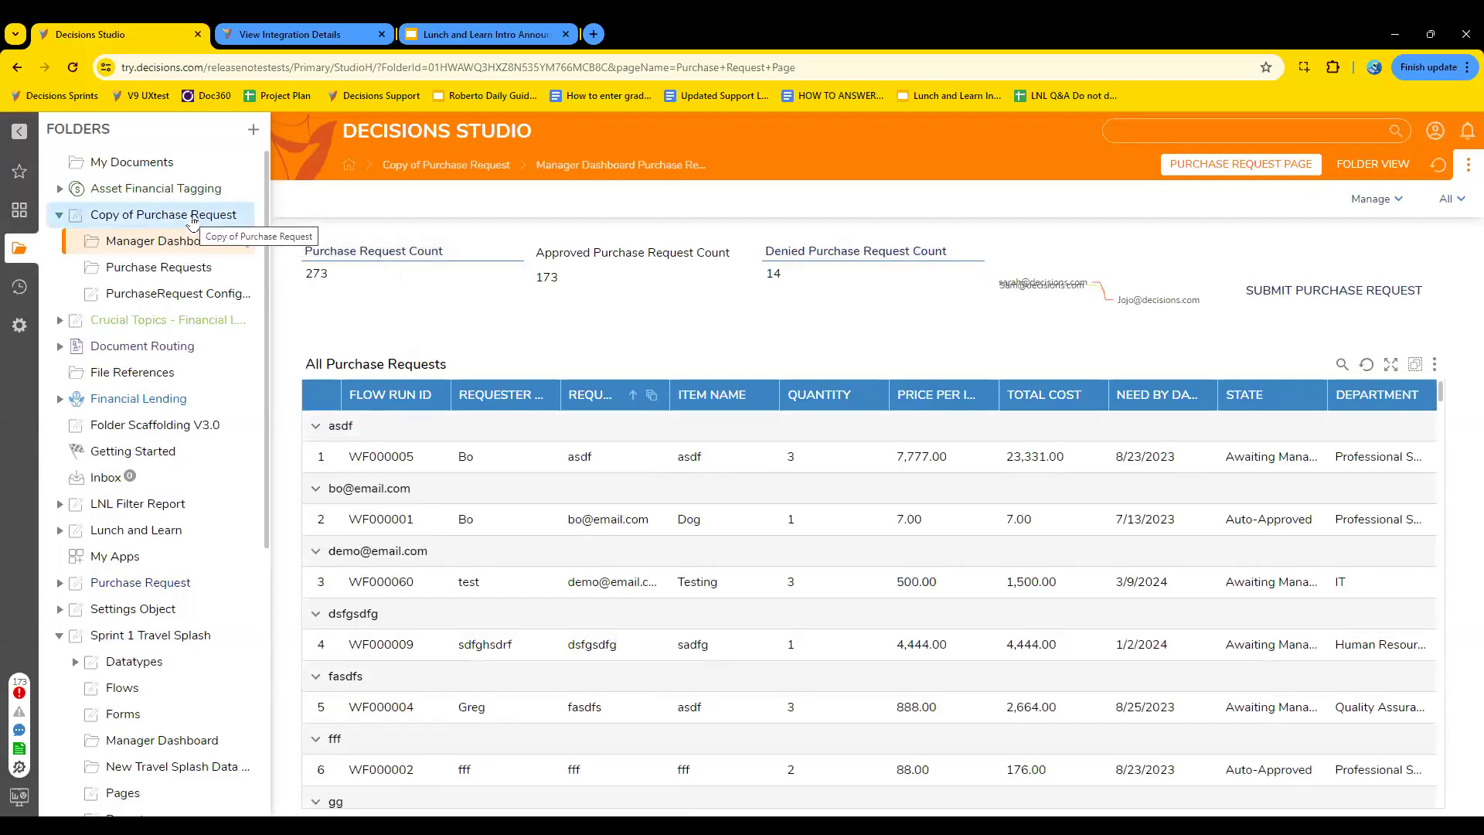
{"action": "left_click", "coordinate": [192, 218]}
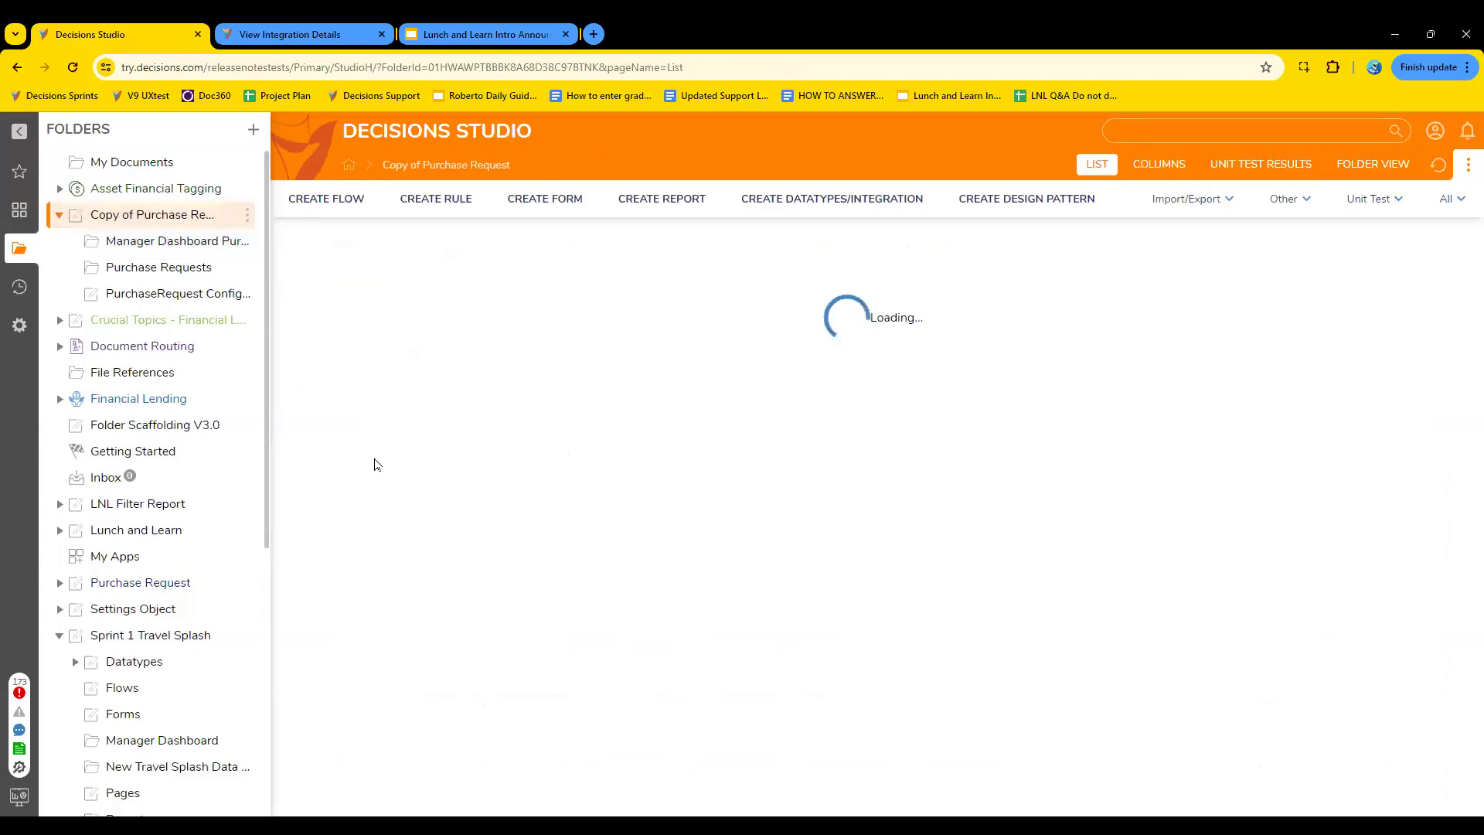
{"action": "scroll", "coordinate": [556, 594], "scroll_direction": "down", "scroll_amount": 3}
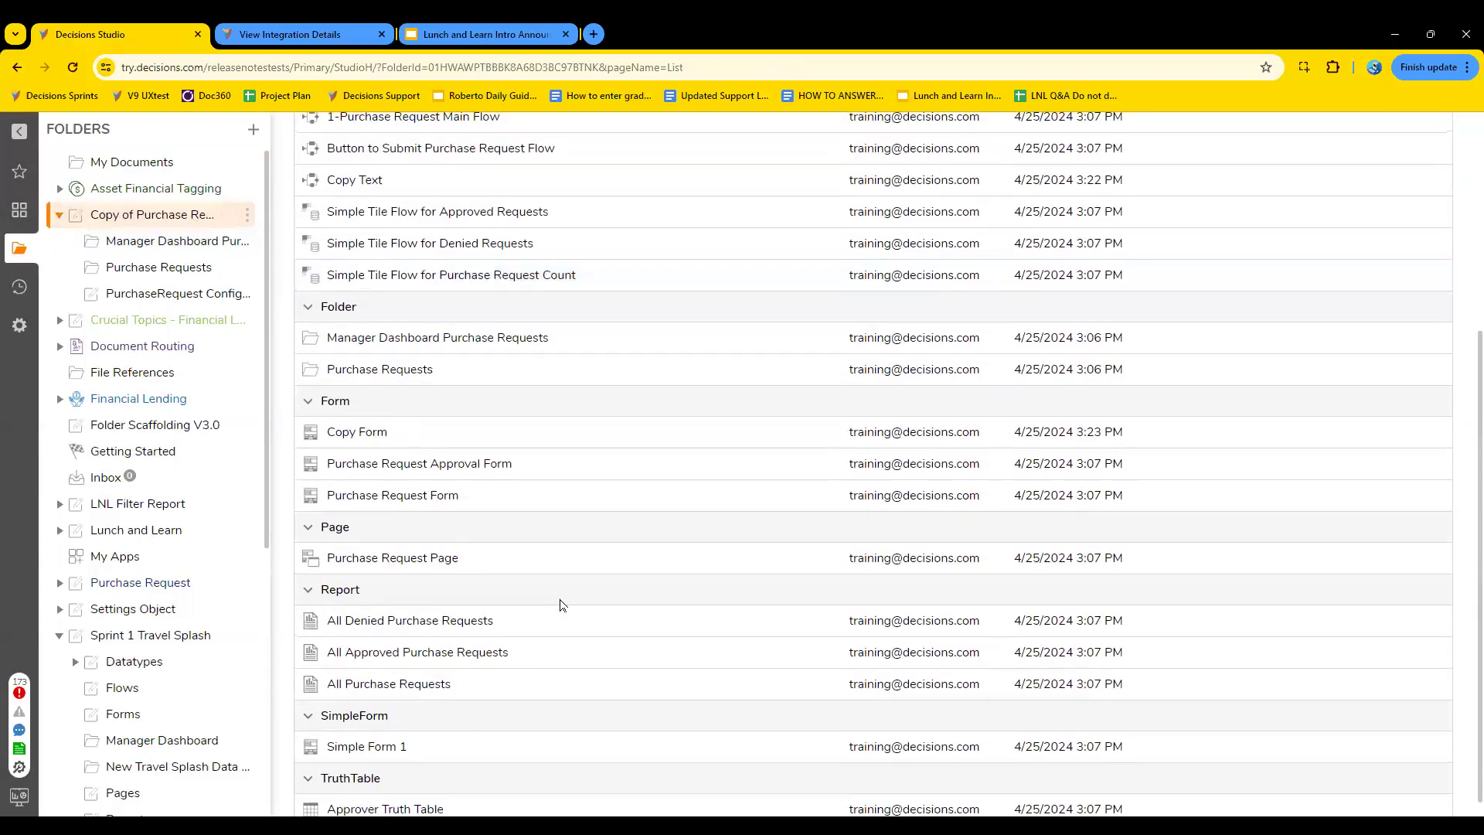
{"action": "scroll", "coordinate": [560, 603], "scroll_direction": "down", "scroll_amount": 1}
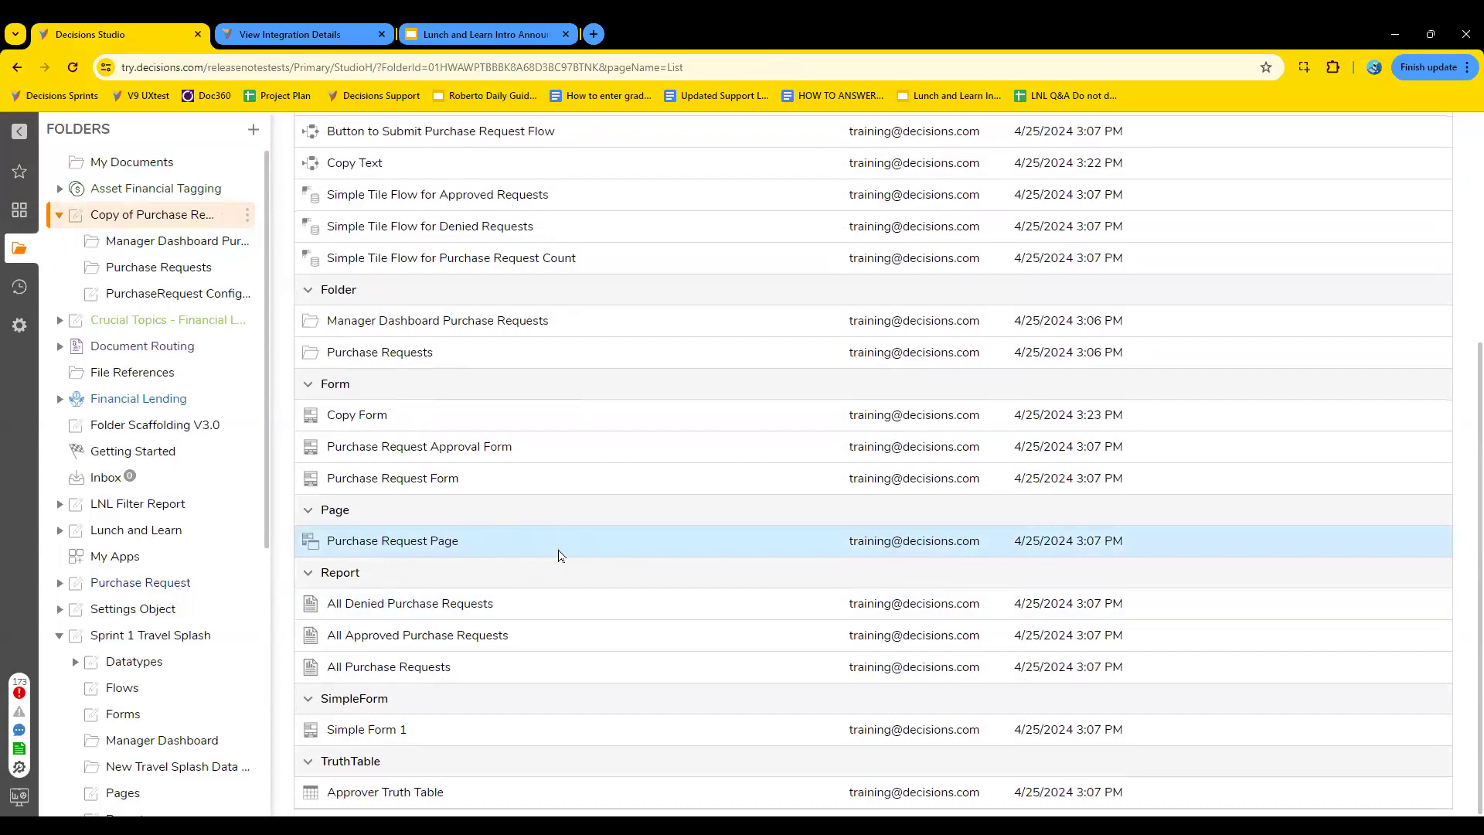
{"action": "left_click", "coordinate": [423, 550]}
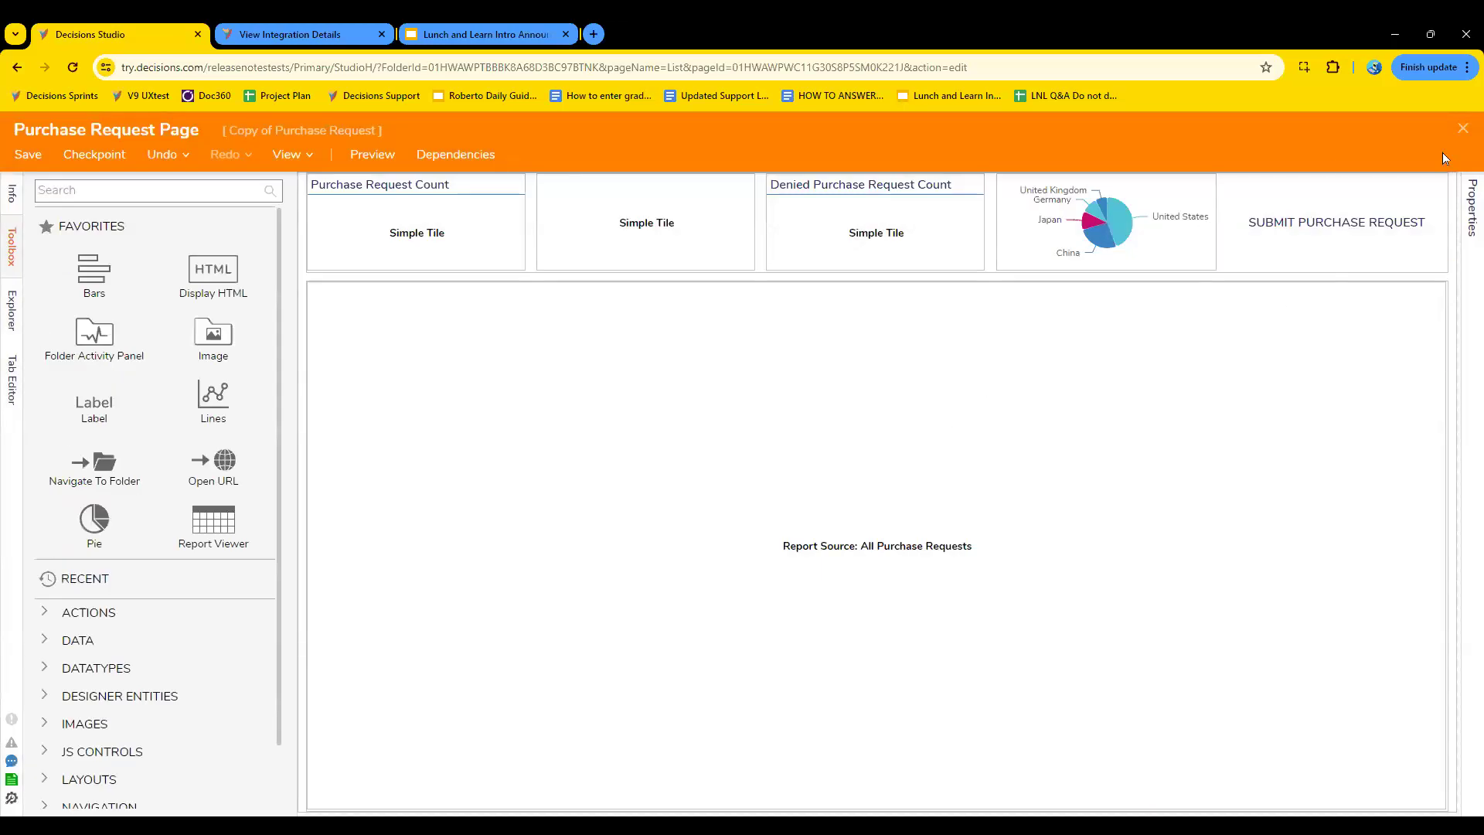
{"action": "left_click", "coordinate": [1463, 130]}
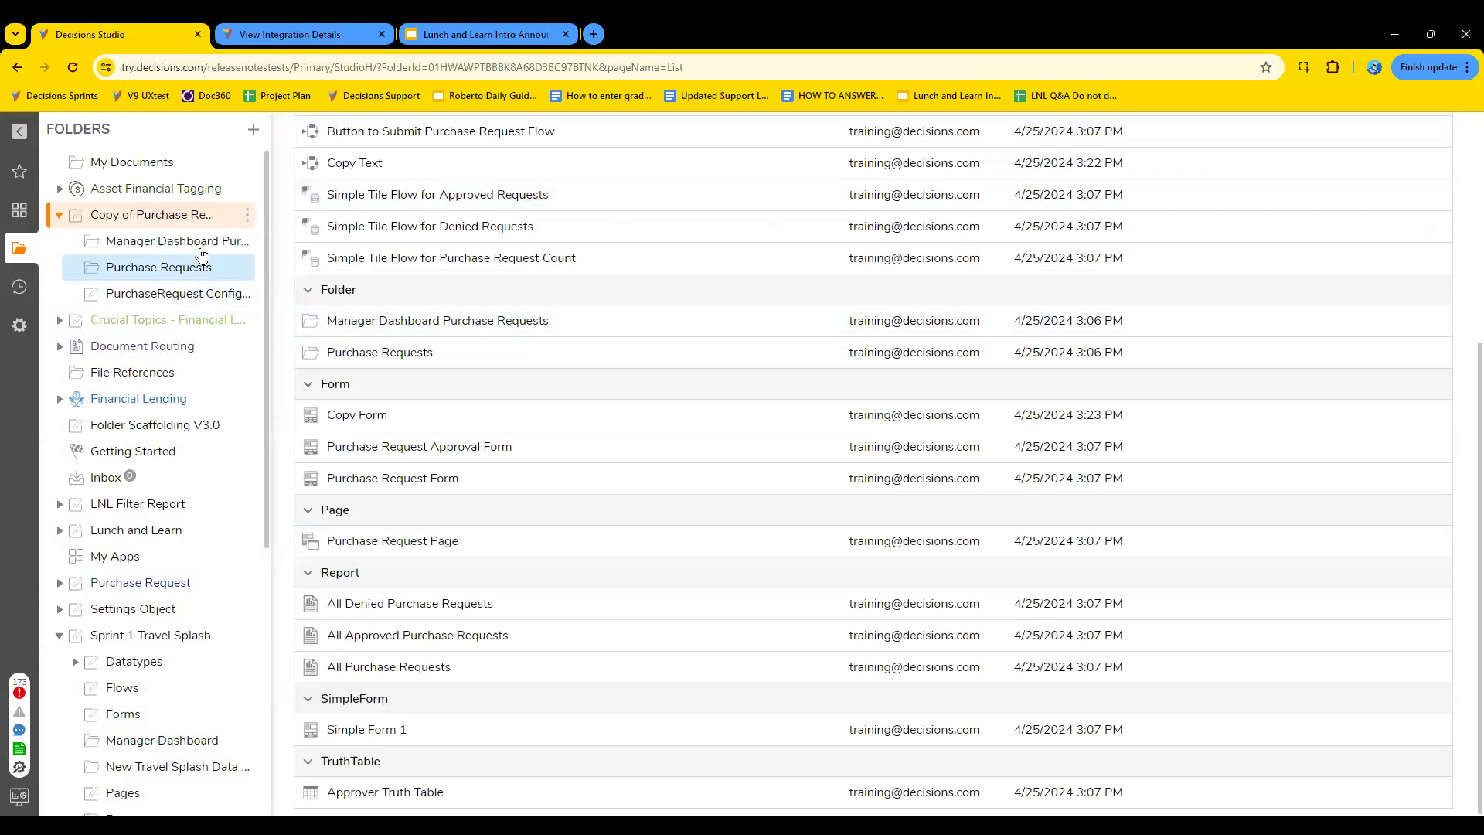
- Check the Manager Dashboard Purchase Requests folder again, and open Purchase Request Page from Copy of Purchase Request for editing
{"action": "left_click", "coordinate": [177, 246]}
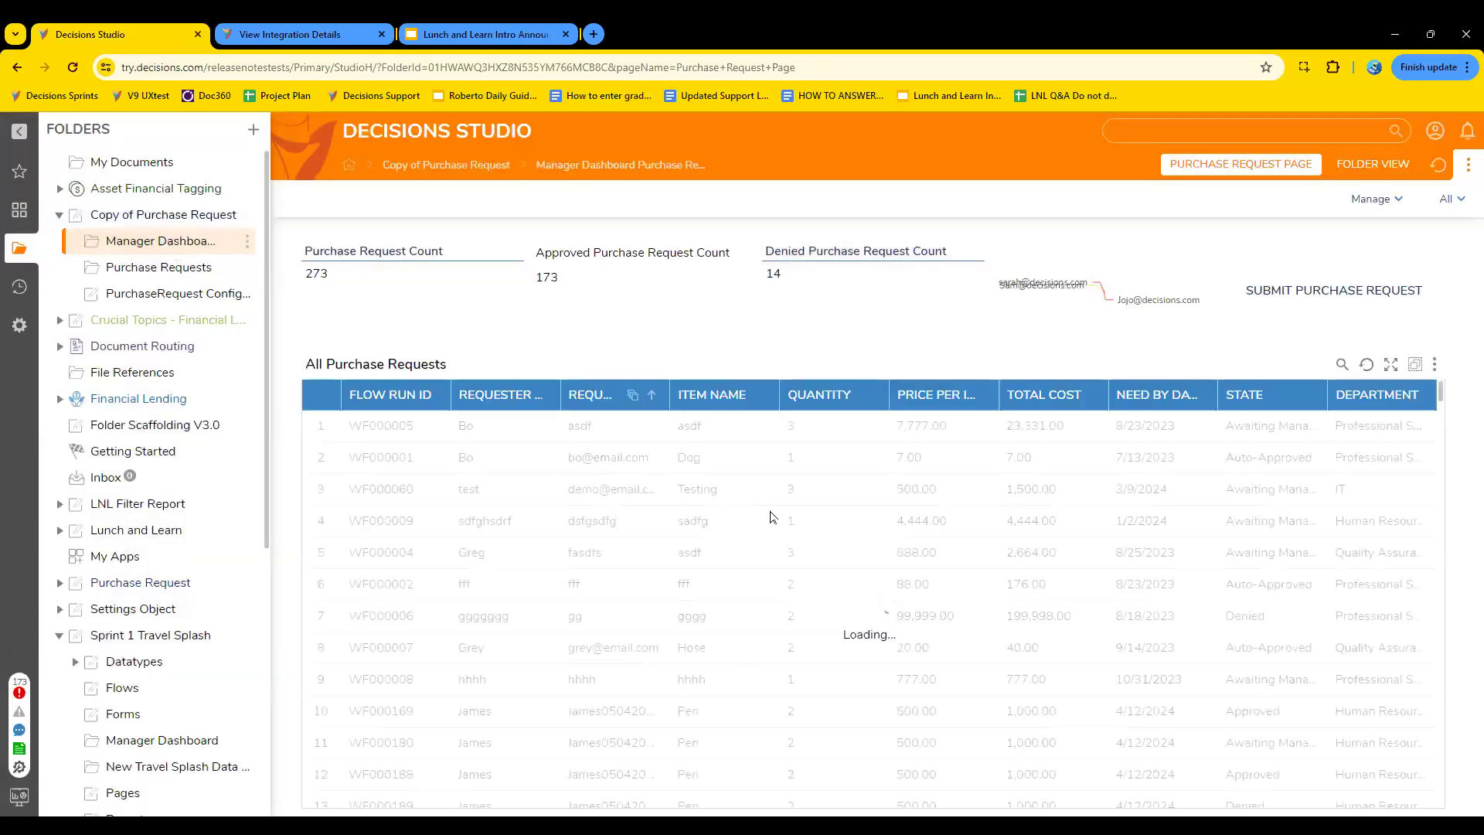
{"action": "left_click", "coordinate": [231, 221]}
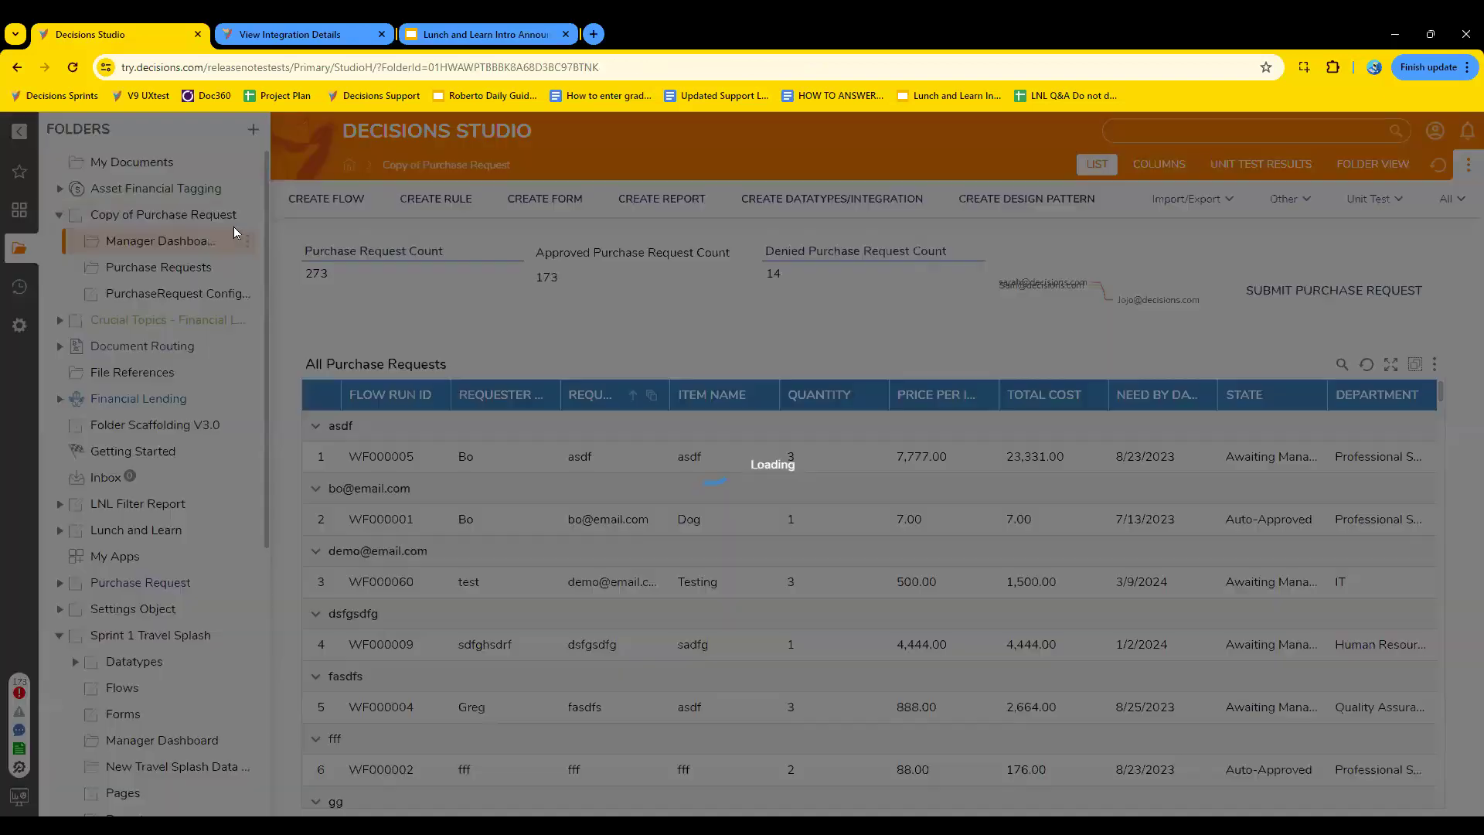
{"action": "scroll", "coordinate": [522, 646], "scroll_direction": "down", "scroll_amount": 1}
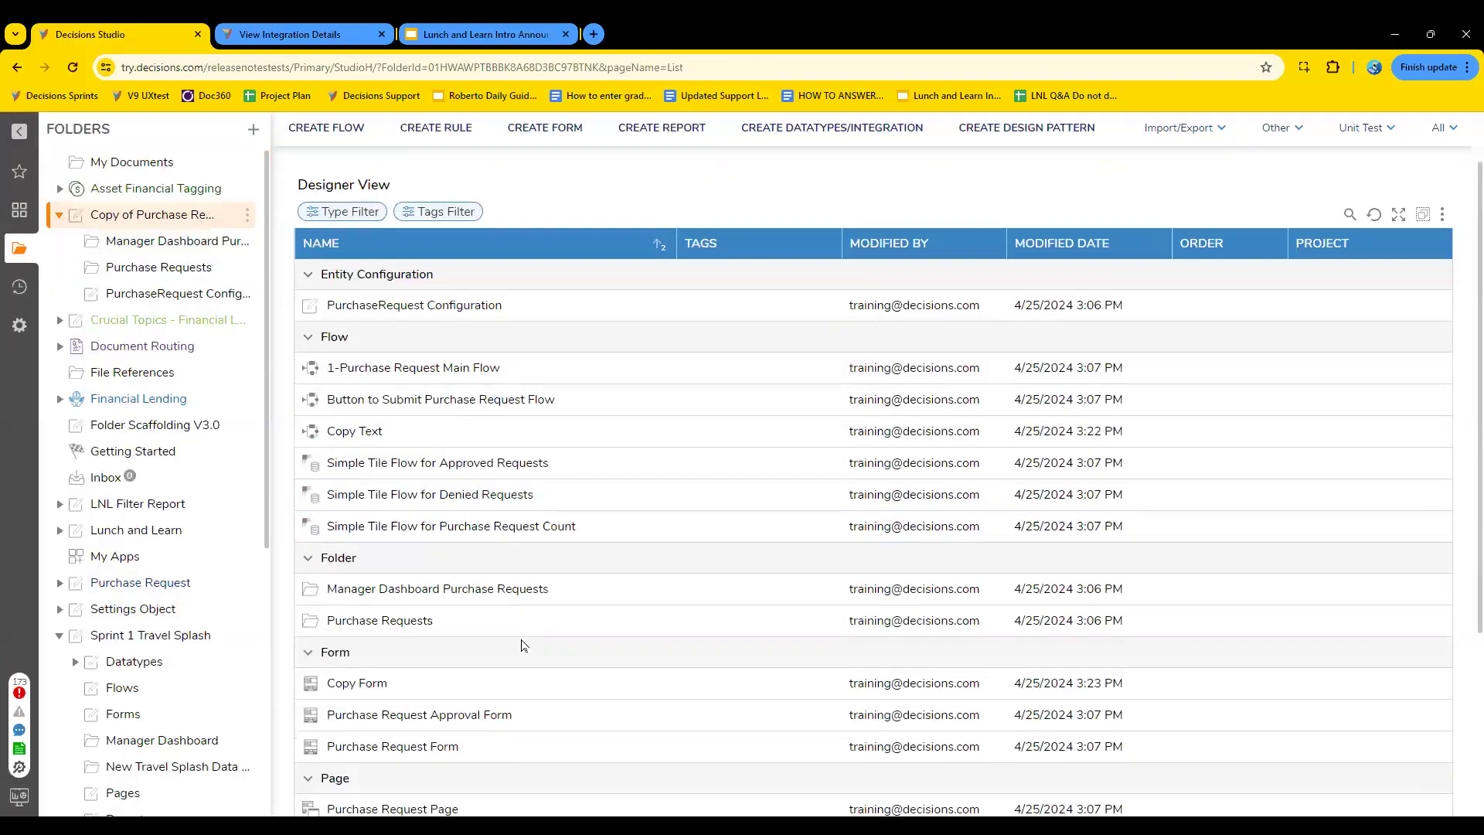
{"action": "scroll", "coordinate": [502, 618], "scroll_direction": "down", "scroll_amount": 1}
{"action": "scroll", "coordinate": [549, 681], "scroll_direction": "down", "scroll_amount": 1}
{"action": "double_click", "coordinate": [418, 604]}
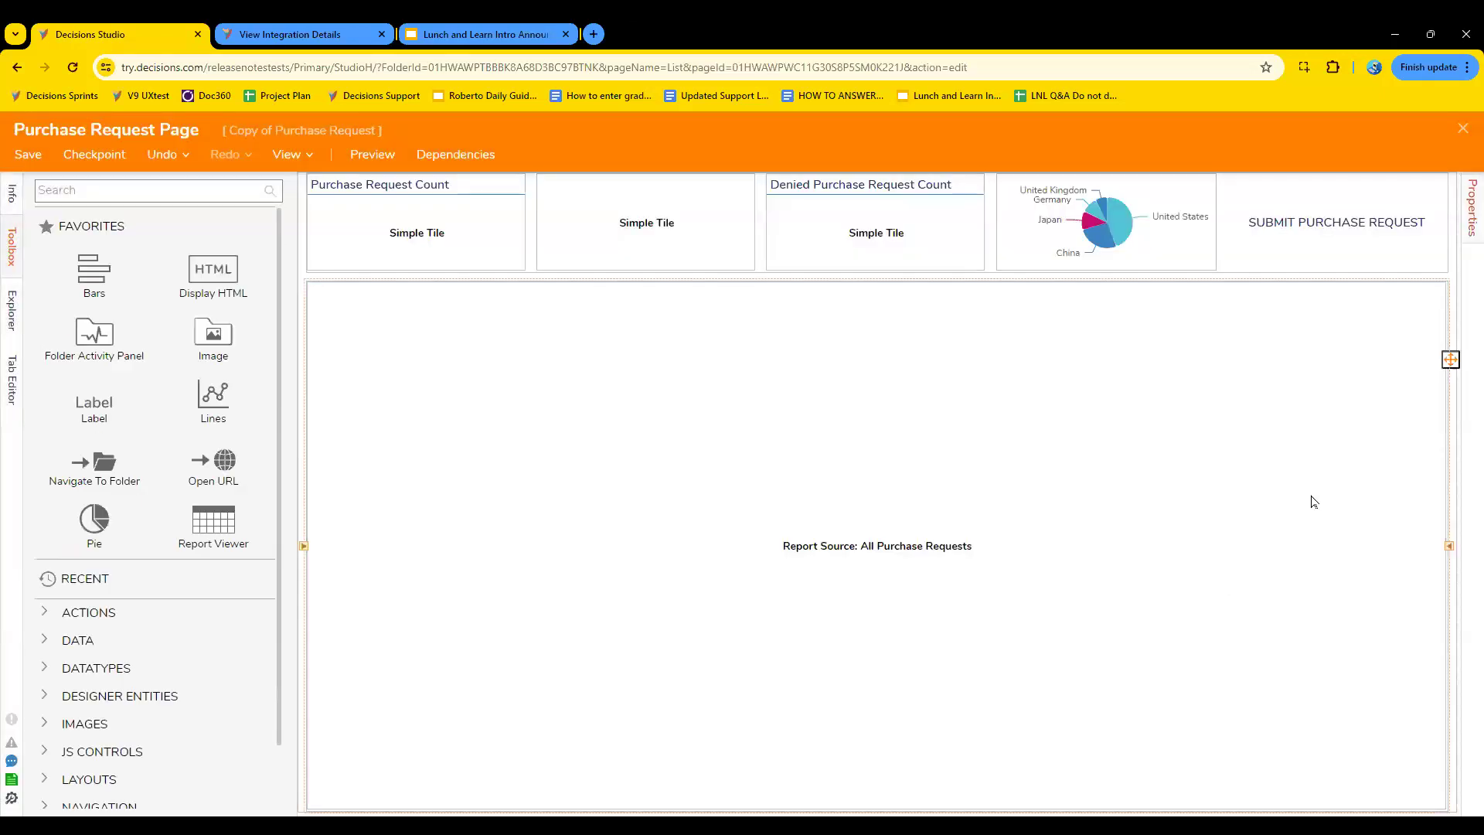
- Add a second column with requested size 1 to the page's main grid layout, and extend the upper tile row across both columns
{"action": "left_click", "coordinate": [1314, 501]}
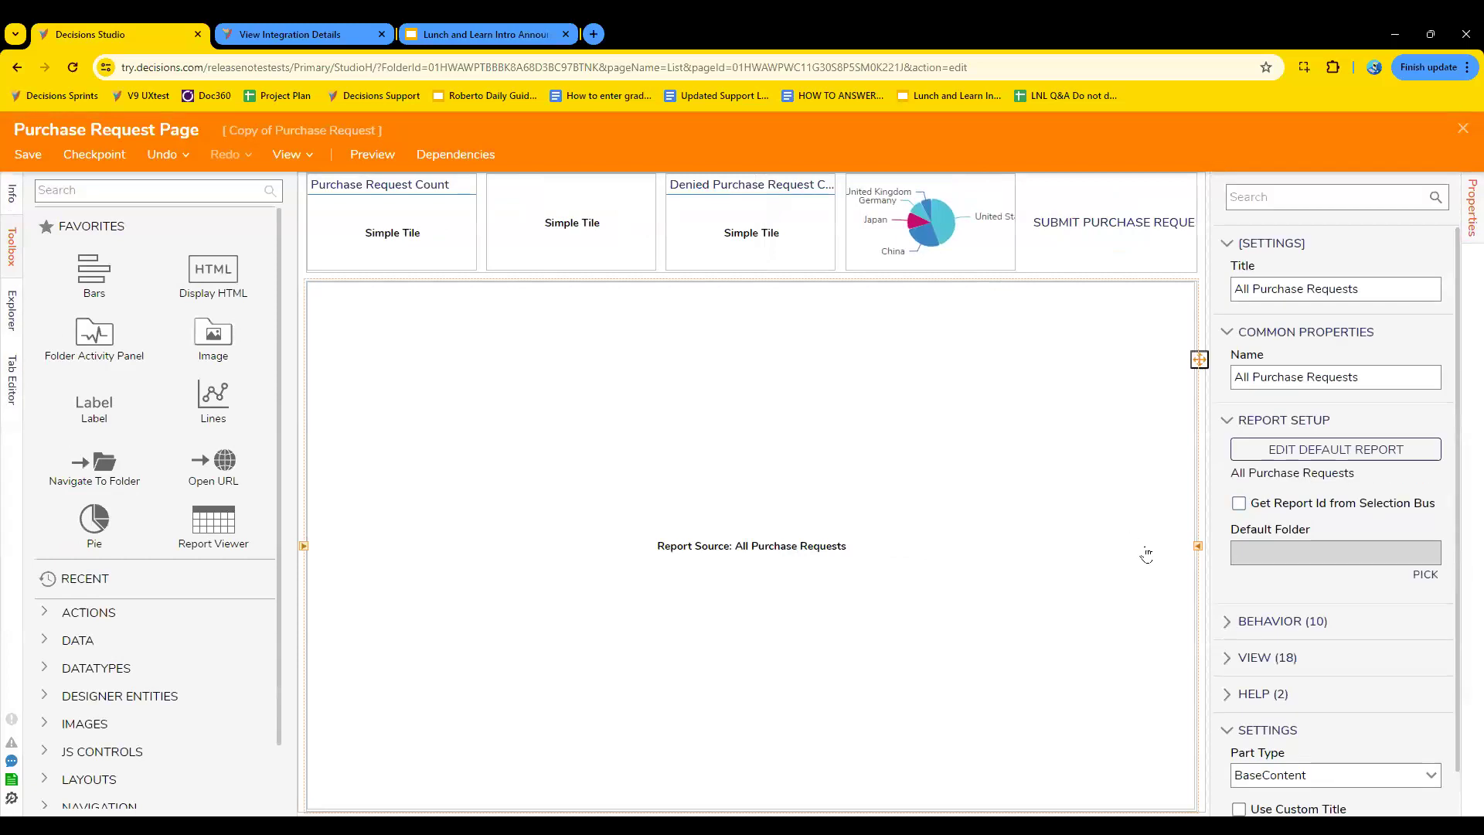
{"action": "left_click", "coordinate": [1208, 592]}
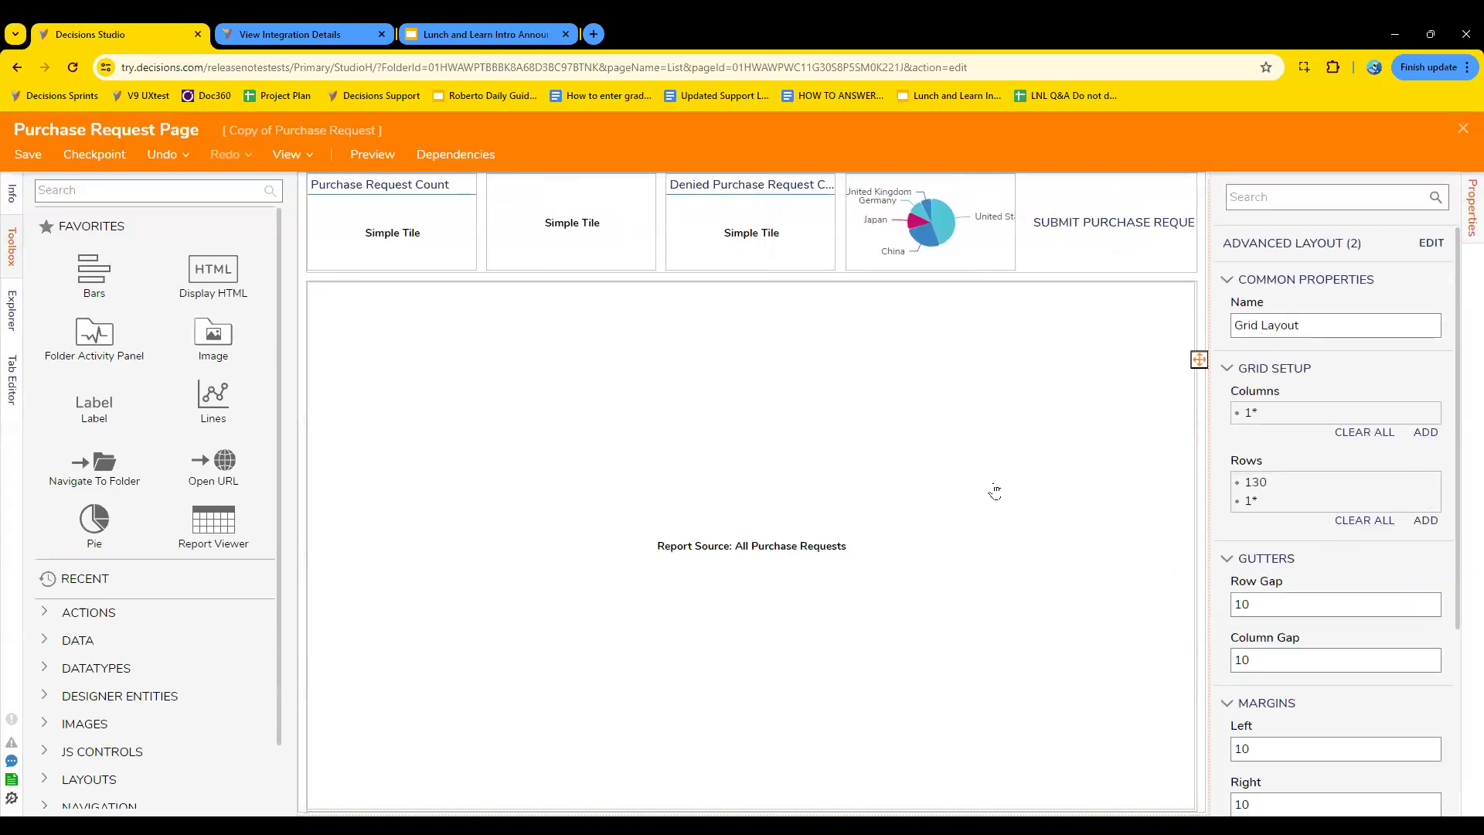
{"action": "left_click", "coordinate": [1428, 433]}
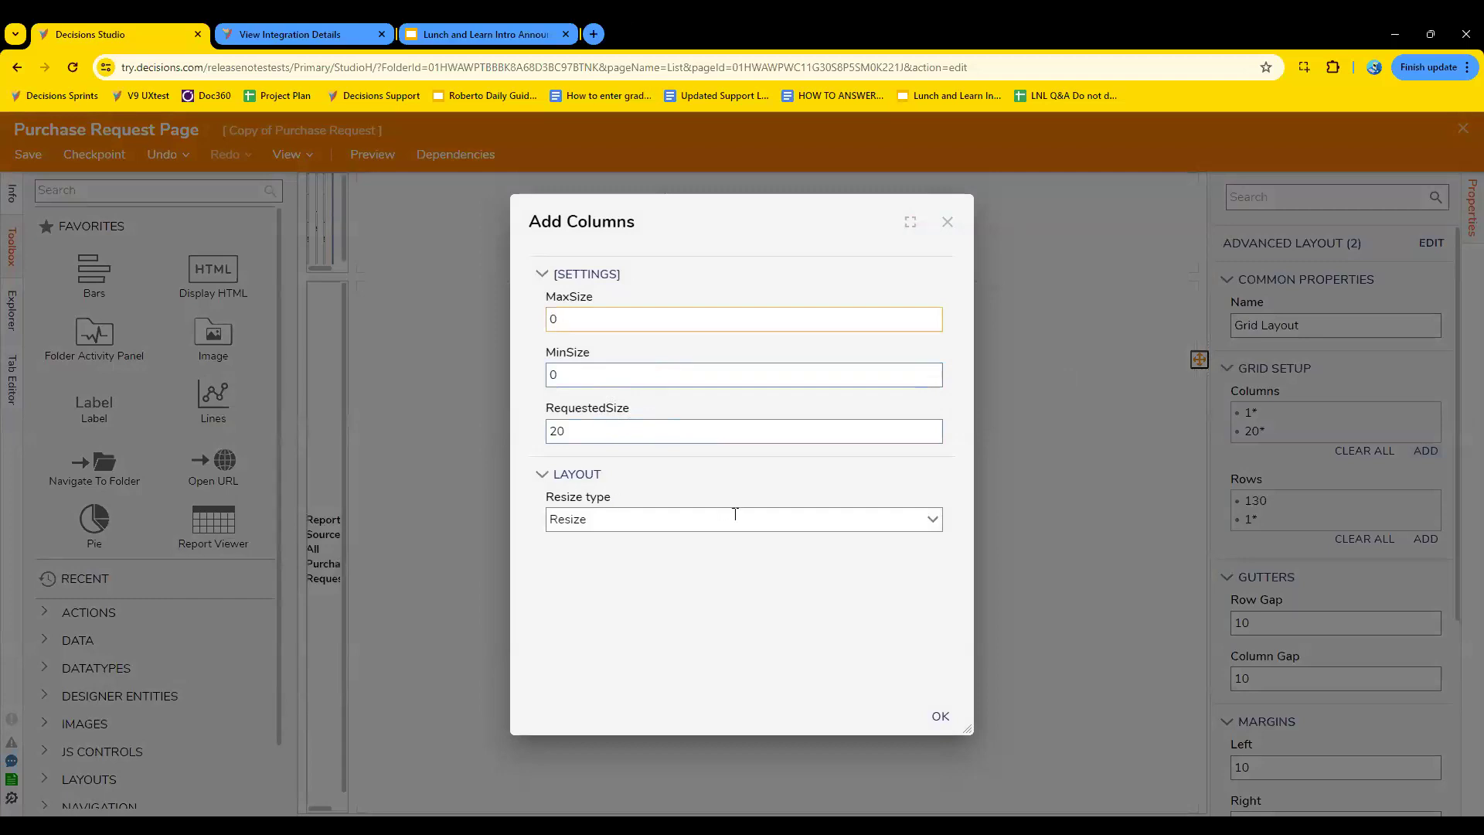
{"action": "left_click", "coordinate": [644, 431]}
{"action": "left_click_drag", "start_coordinate": [644, 431], "coordinate": [456, 419]}
{"action": "type", "text": "1"}
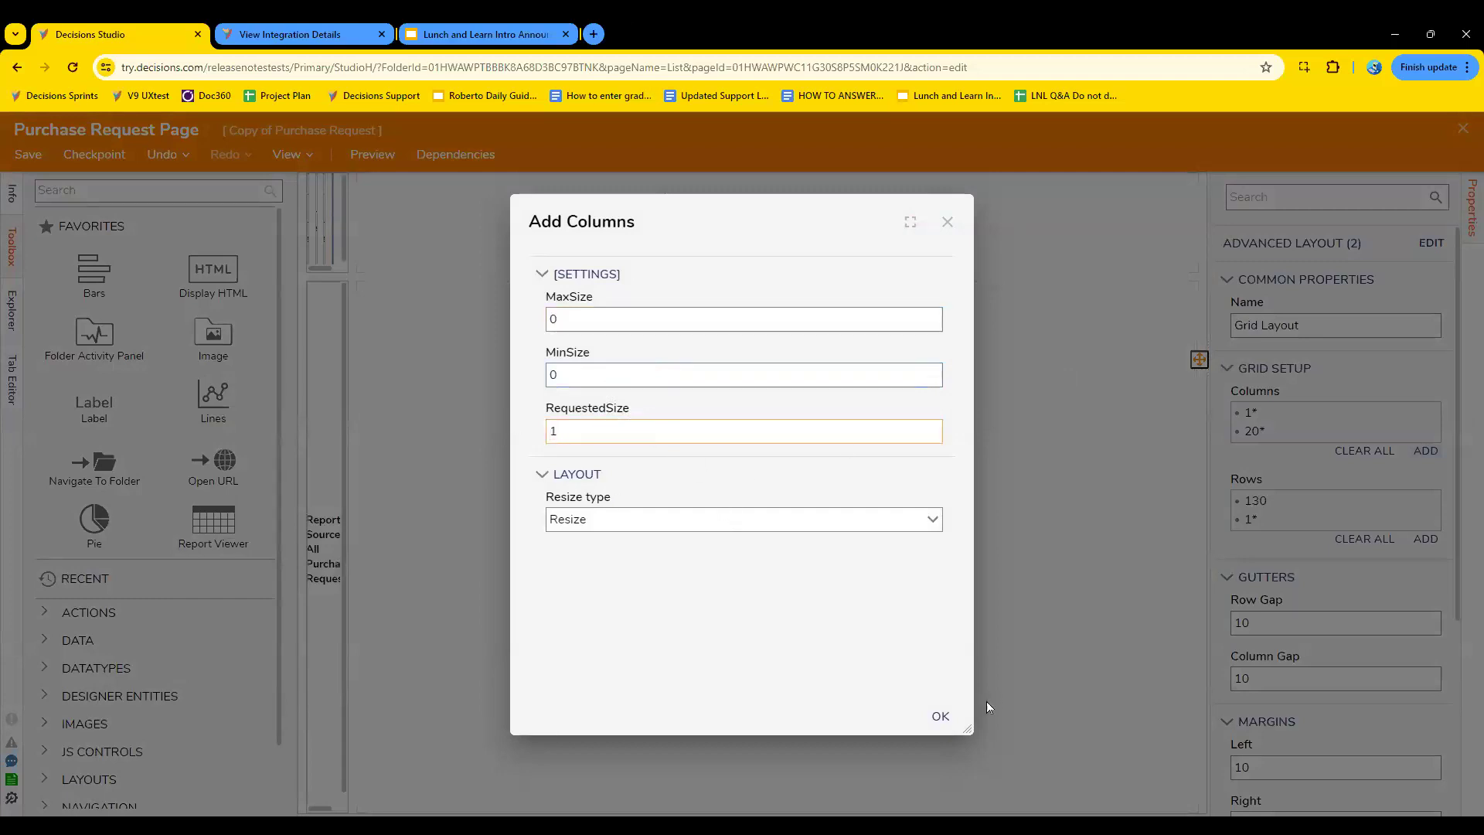
{"action": "left_click", "coordinate": [936, 717]}
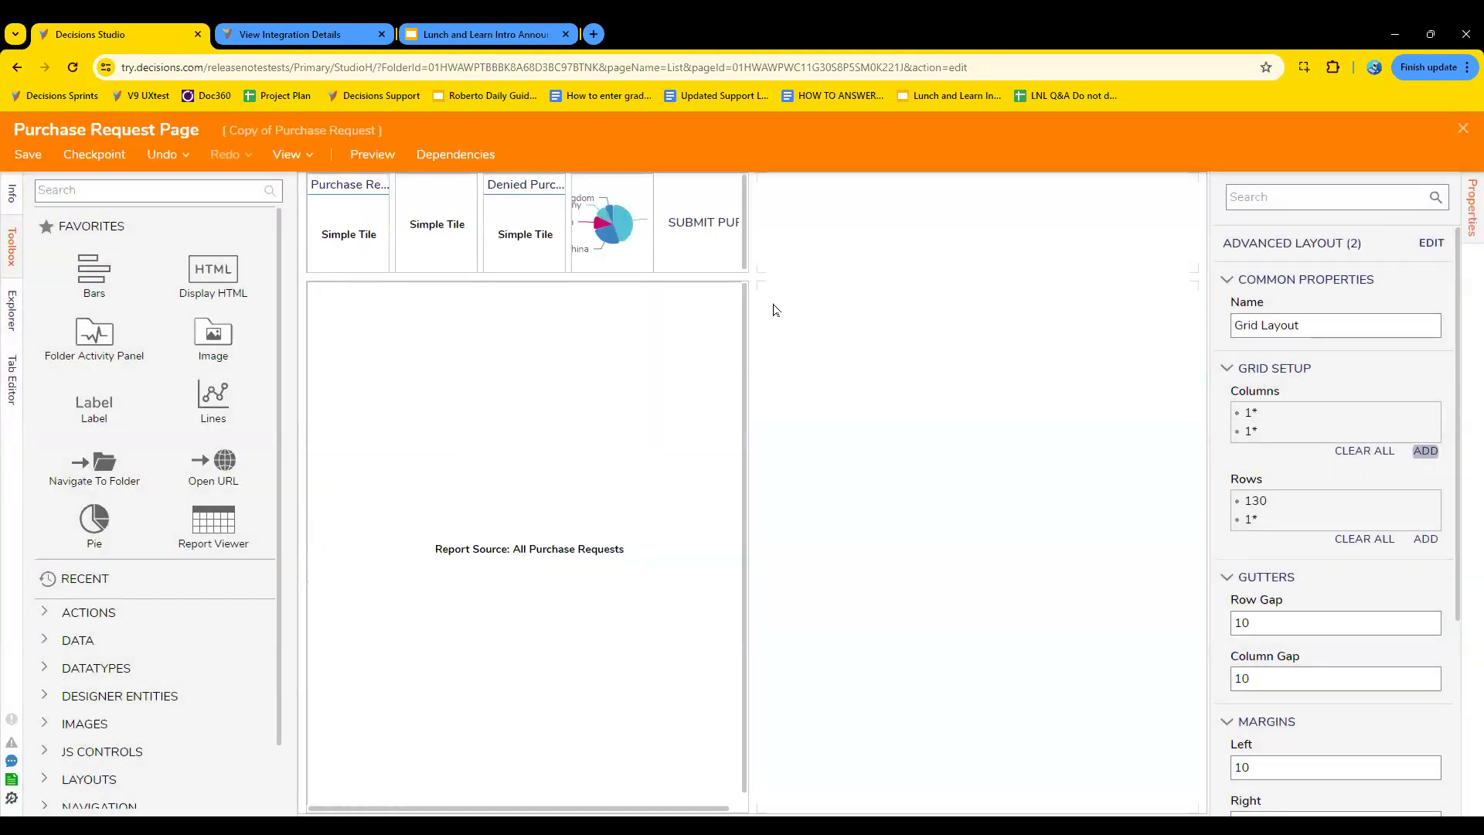
{"action": "left_click", "coordinate": [753, 250]}
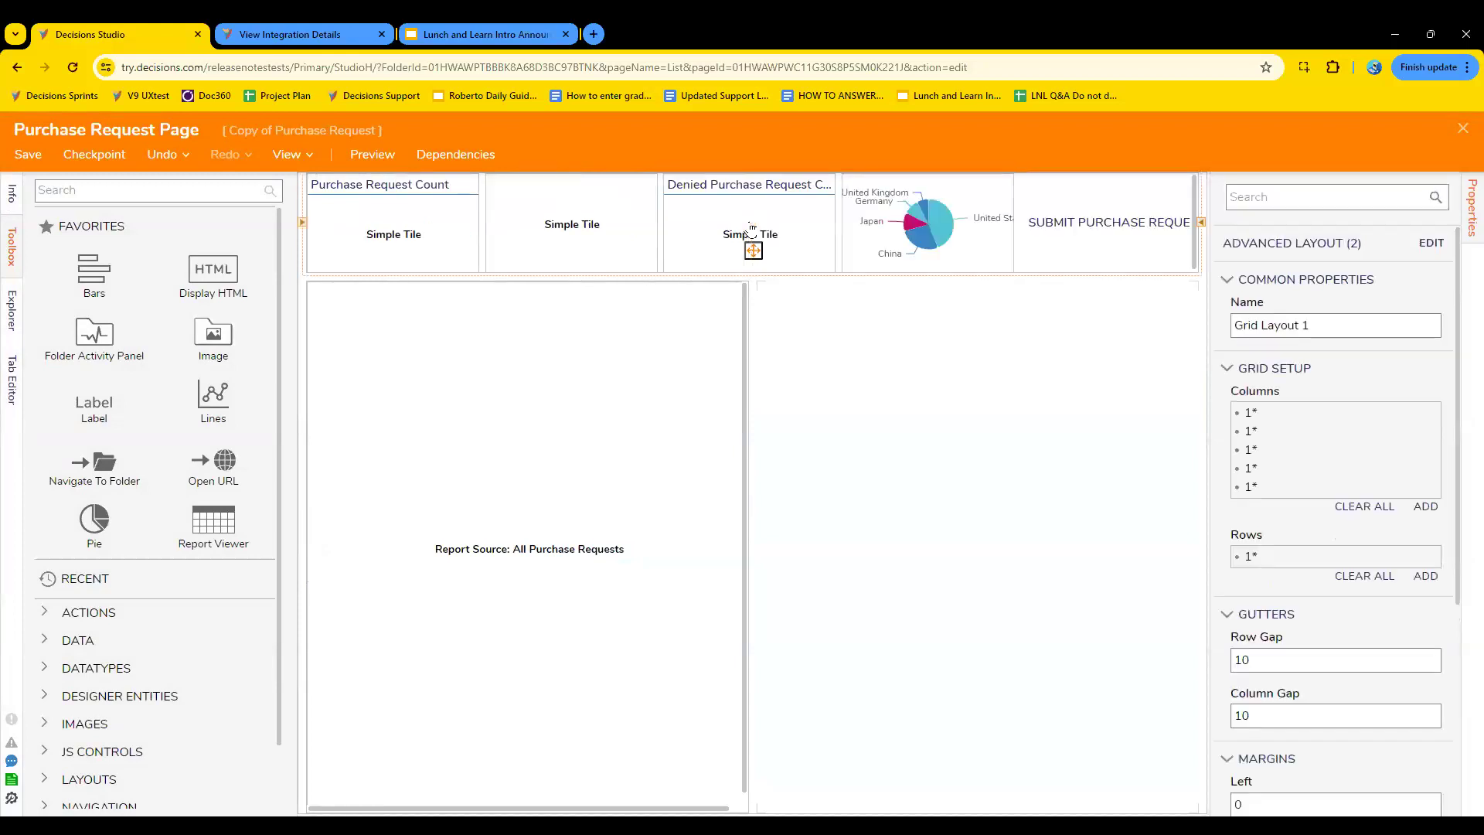
{"action": "left_click", "coordinate": [1109, 255]}
- Search the toolbox for "web" components, widen the toolbox, and clear the search
{"action": "left_click", "coordinate": [80, 191]}
{"action": "type", "text": "web"}
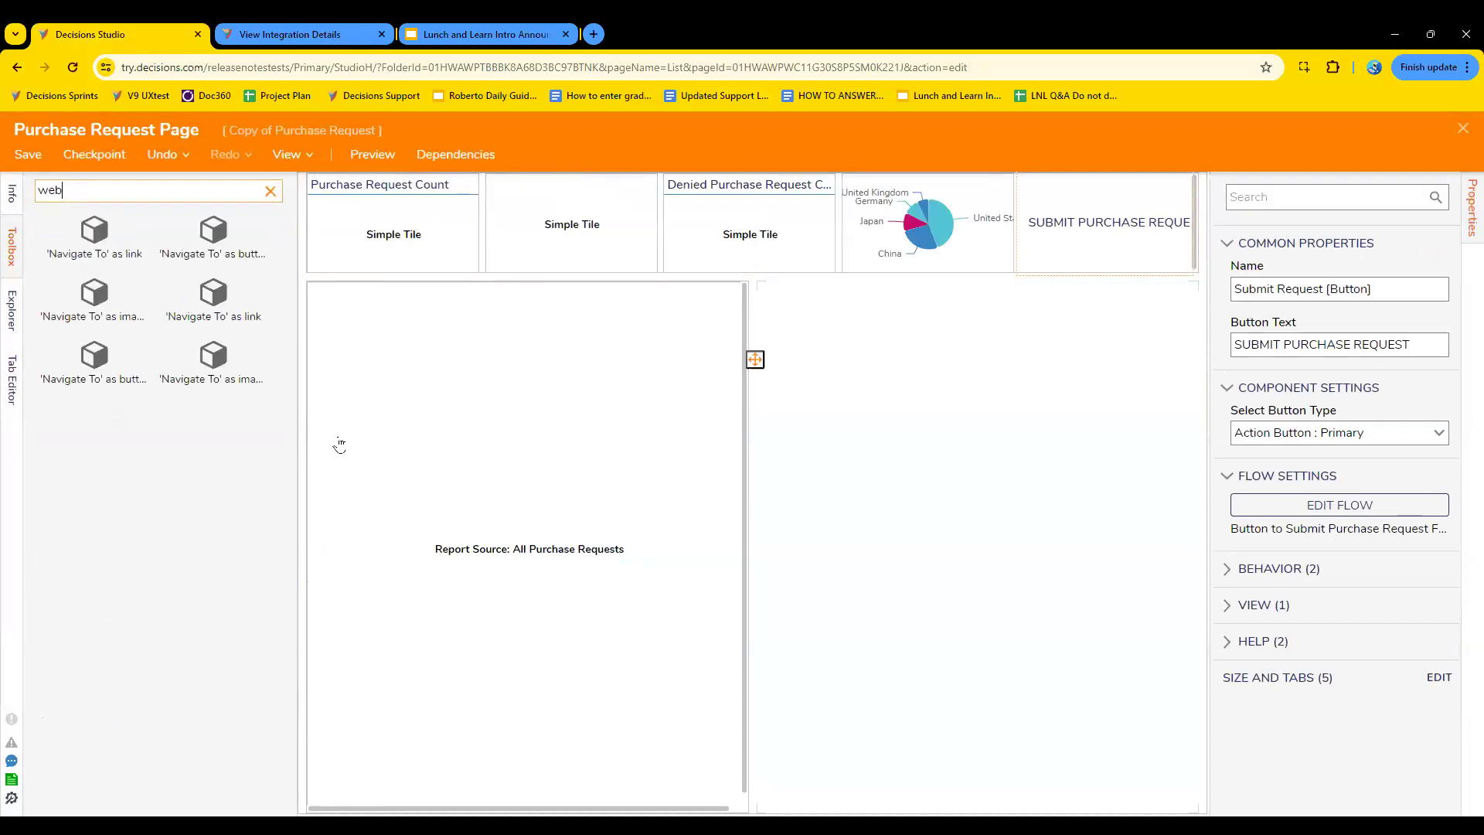
{"action": "left_click_drag", "start_coordinate": [298, 446], "coordinate": [387, 426]}
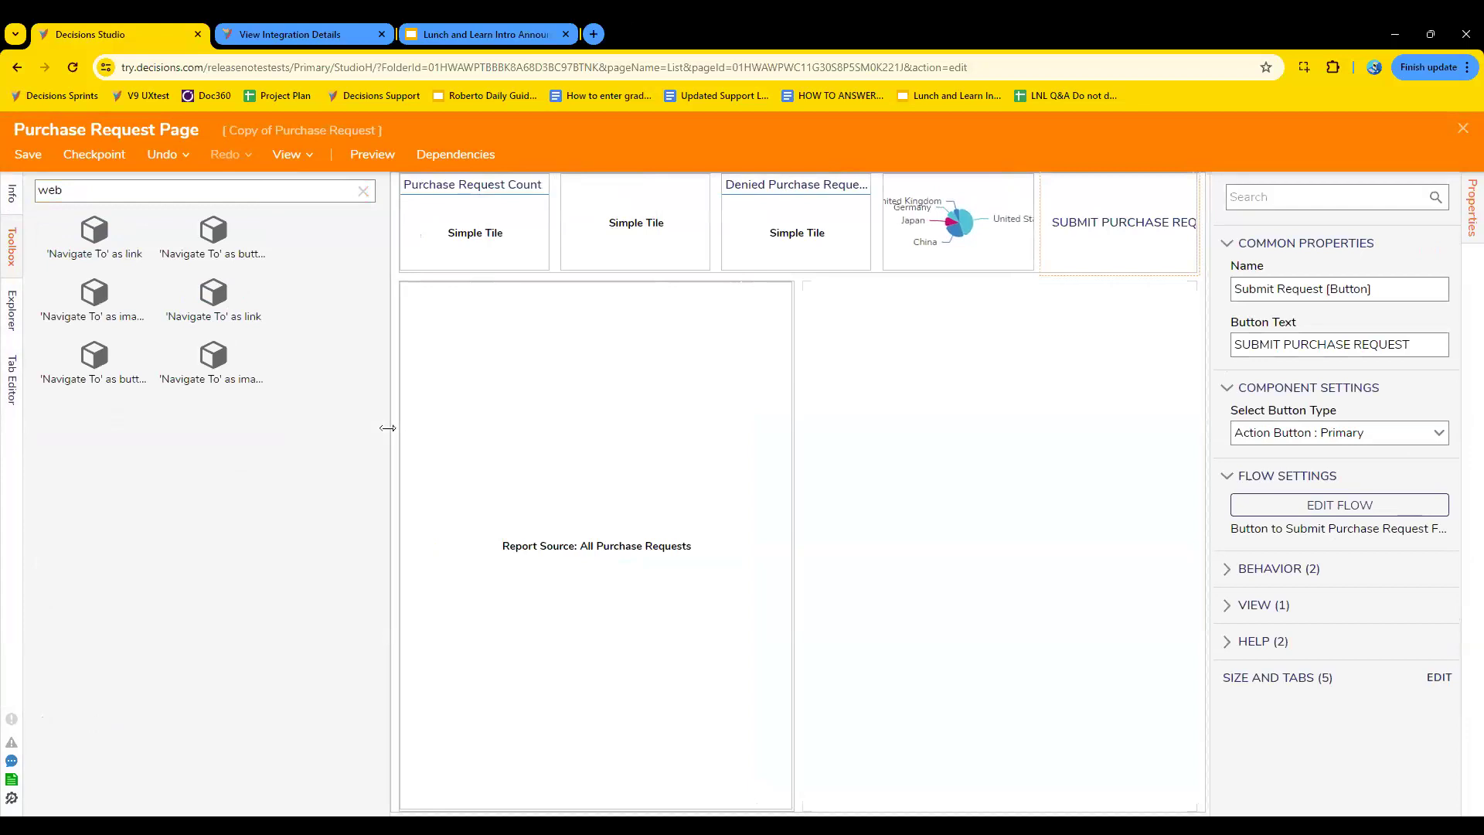
{"action": "double_click", "coordinate": [97, 189]}
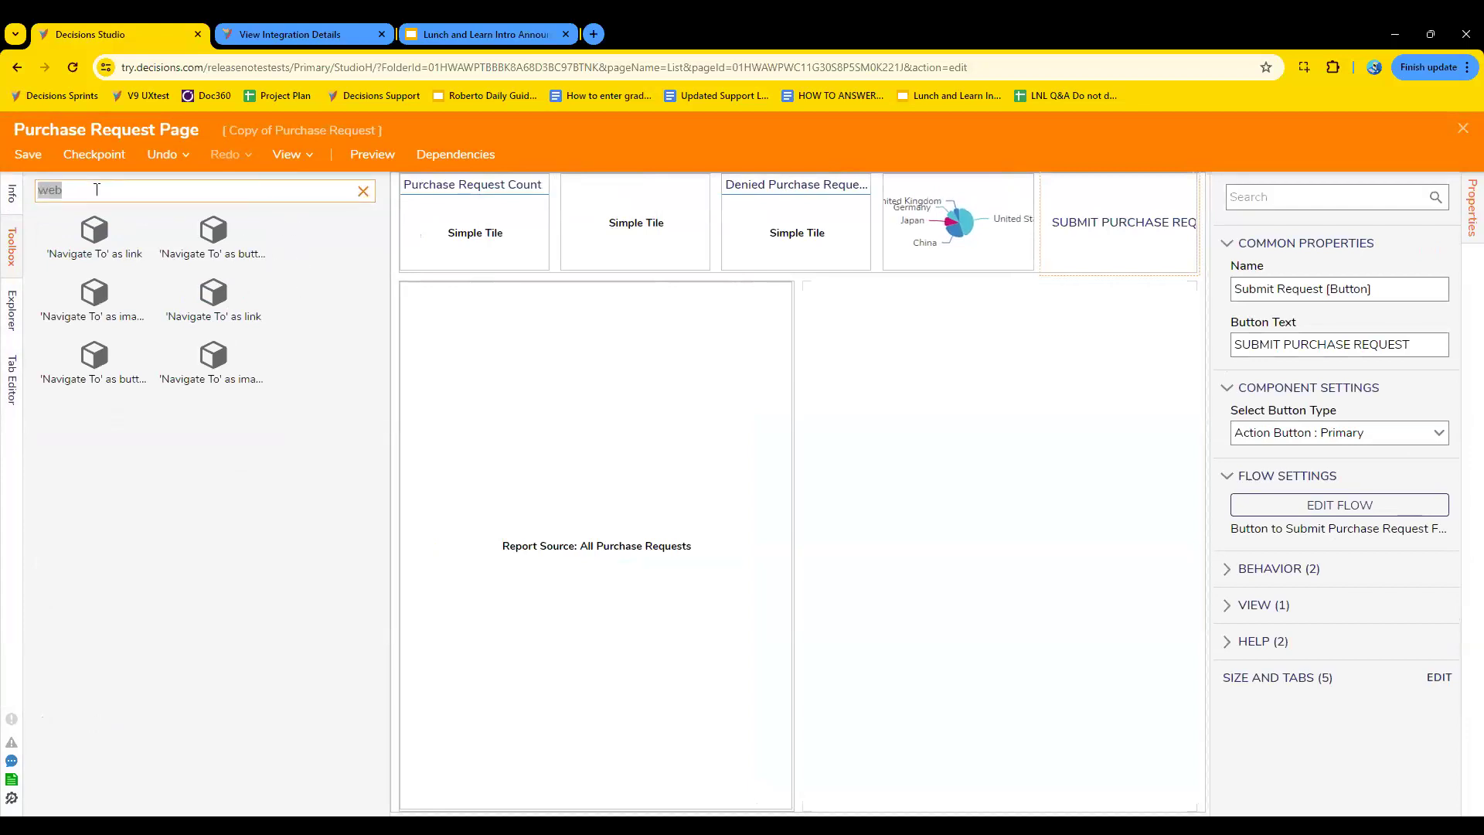
{"action": "key", "text": "BackSpace"}
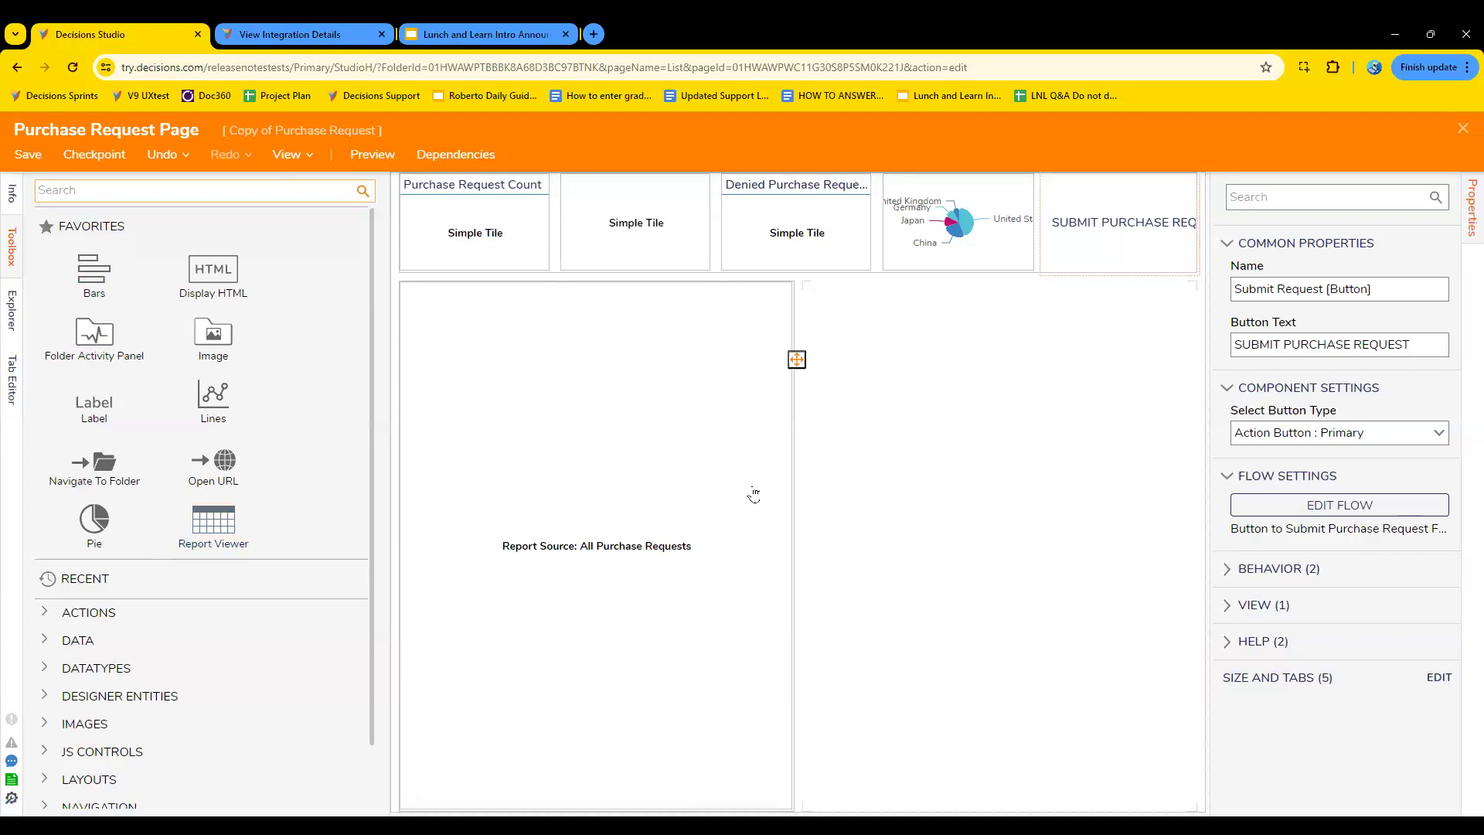
- Place a Display HTML component in the empty cell beside the All Purchase Requests report
{"action": "left_click", "coordinate": [889, 460]}
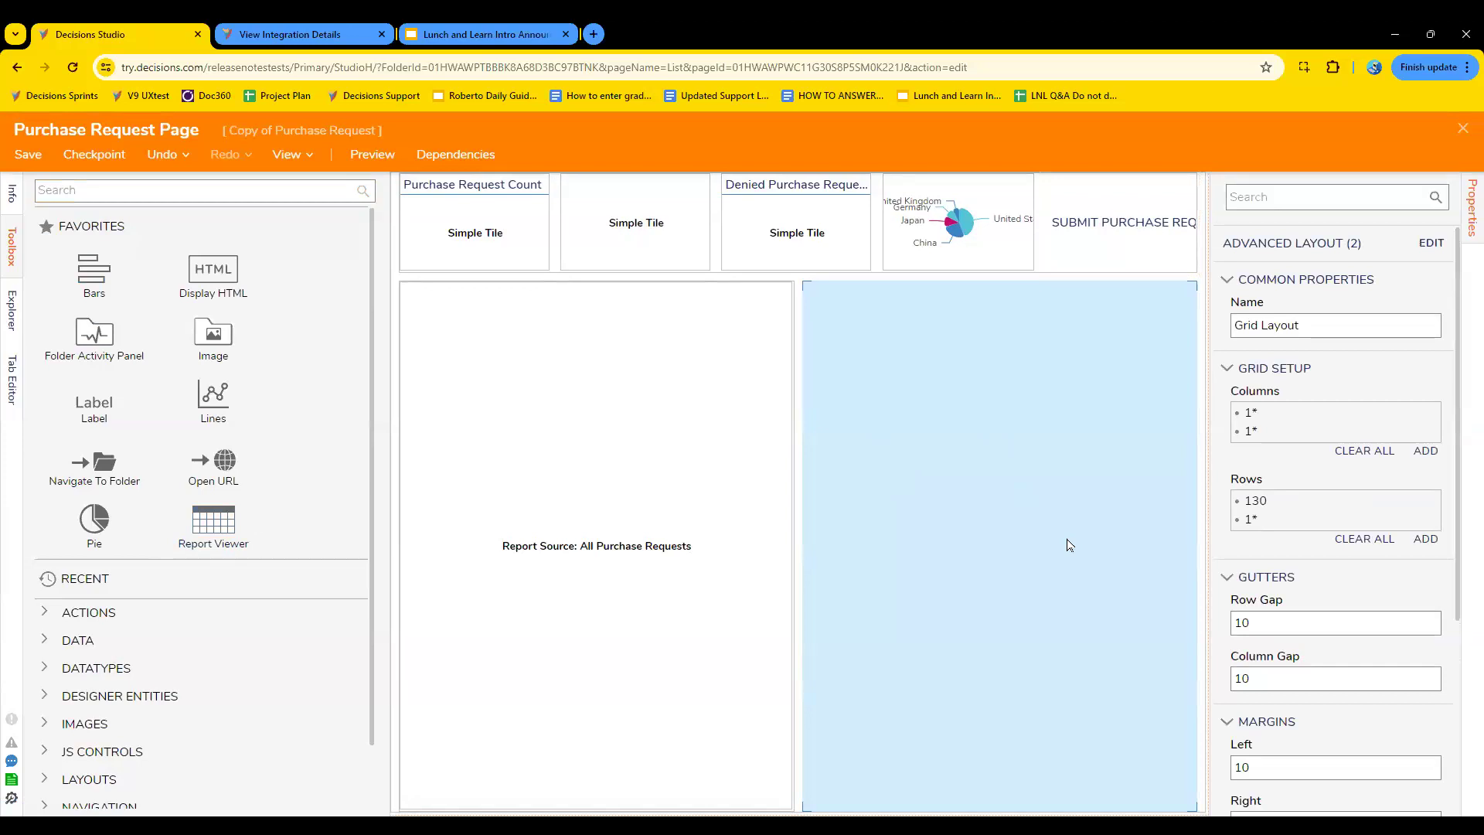
{"action": "left_click", "coordinate": [165, 192]}
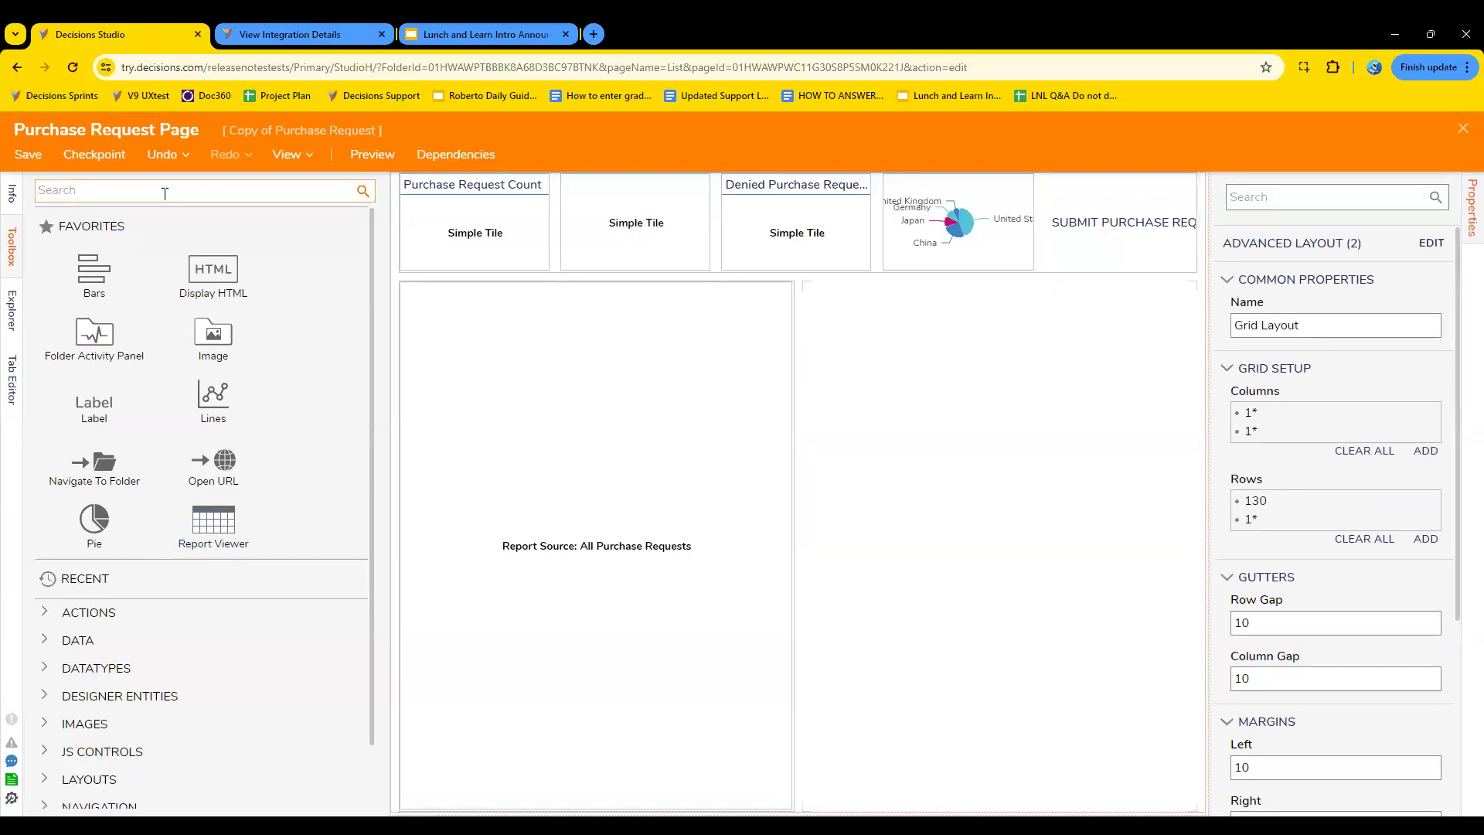
{"action": "left_click_drag", "start_coordinate": [221, 268], "coordinate": [956, 508]}
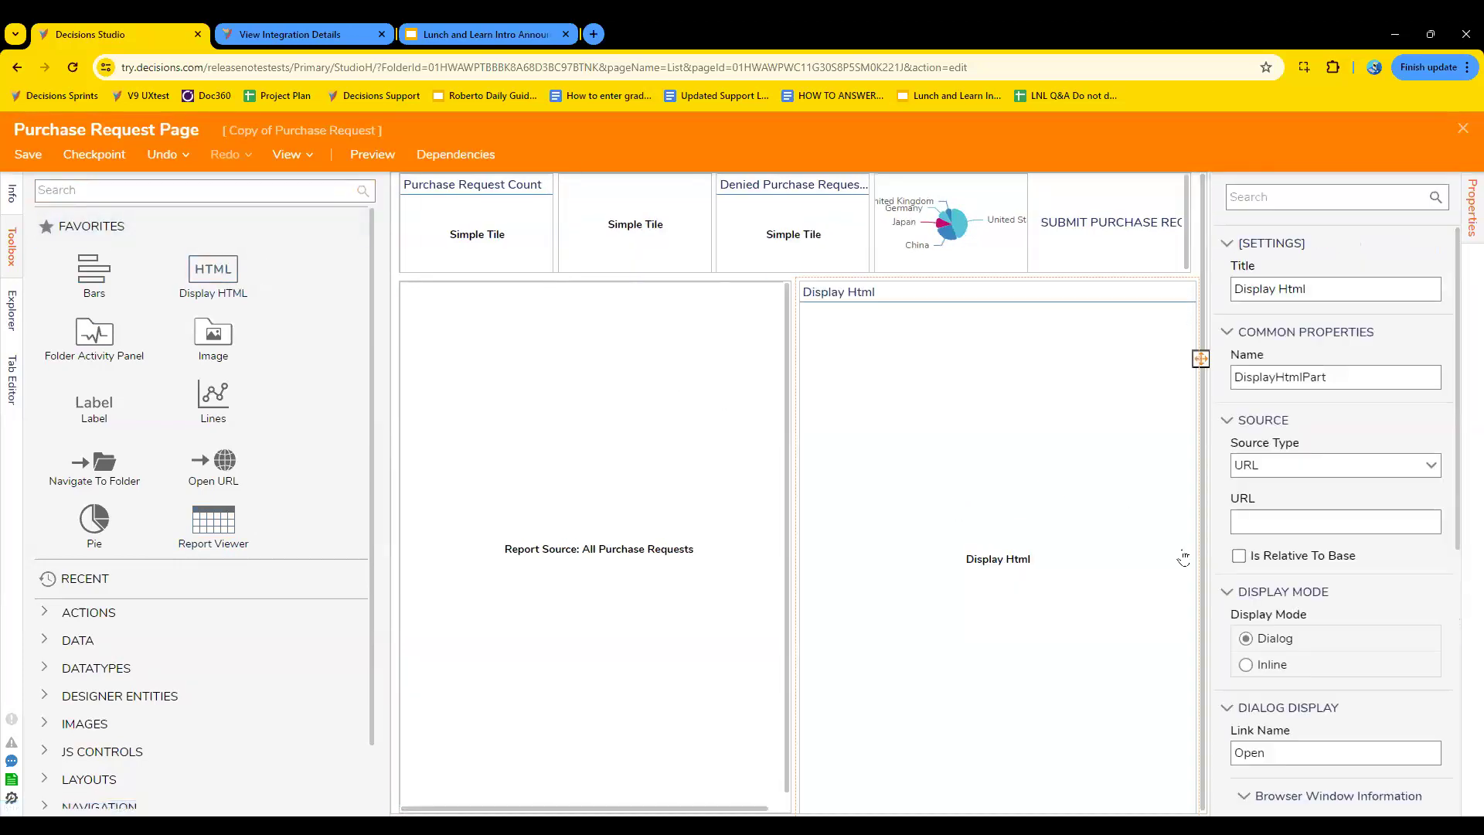
{"action": "left_click", "coordinate": [1354, 525]}
{"action": "type", "text": "WWW"}
{"action": "key", "text": "BackSpace"}
{"action": "key", "text": "BackSpace"}
{"action": "key", "text": "BackSpace"}
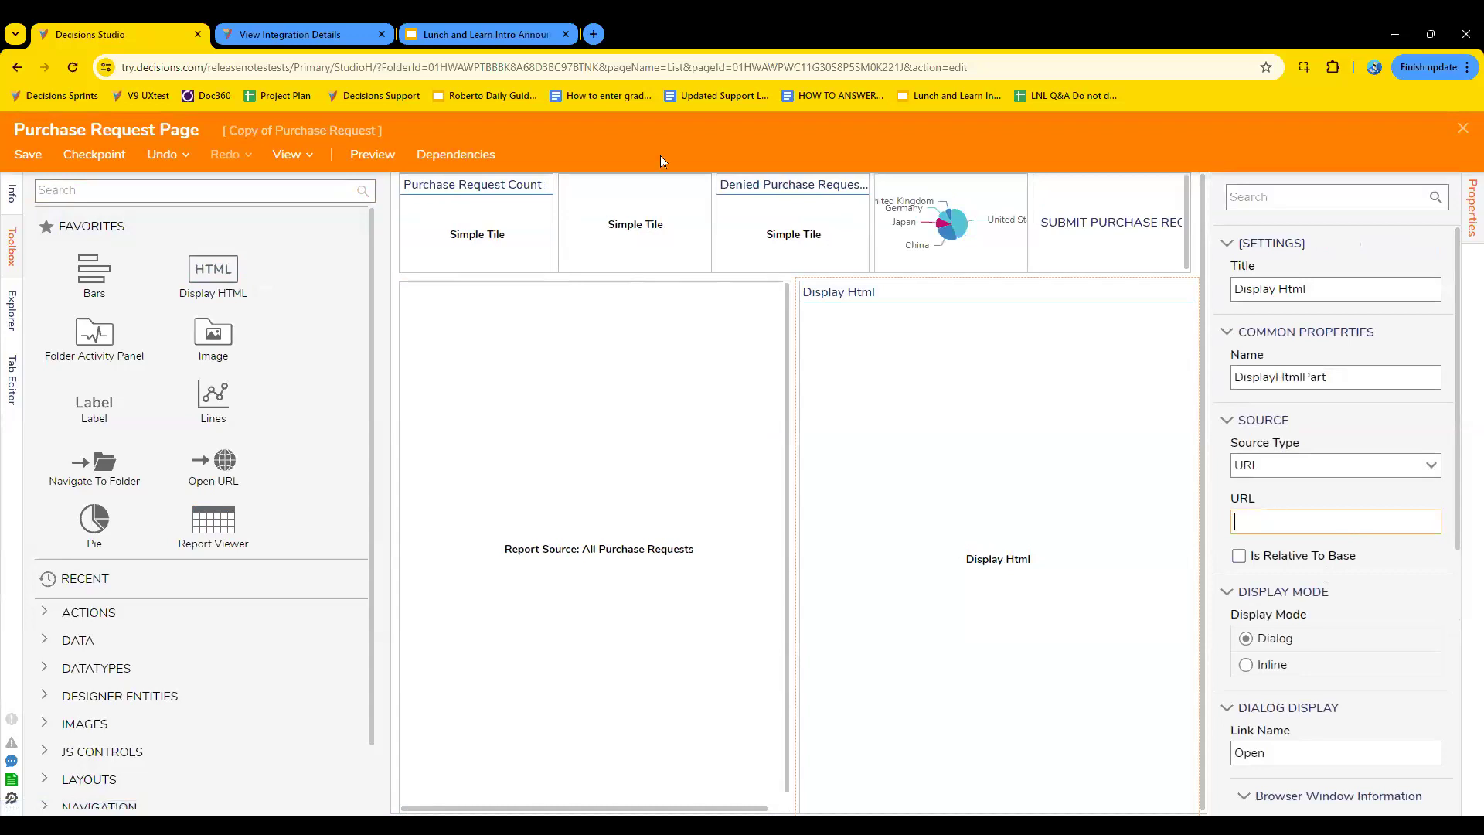
- Open the Google home page in a new browser tab and copy its web address
{"action": "left_click", "coordinate": [597, 33]}
{"action": "type", "text": "google"}
{"action": "key", "text": "Return"}
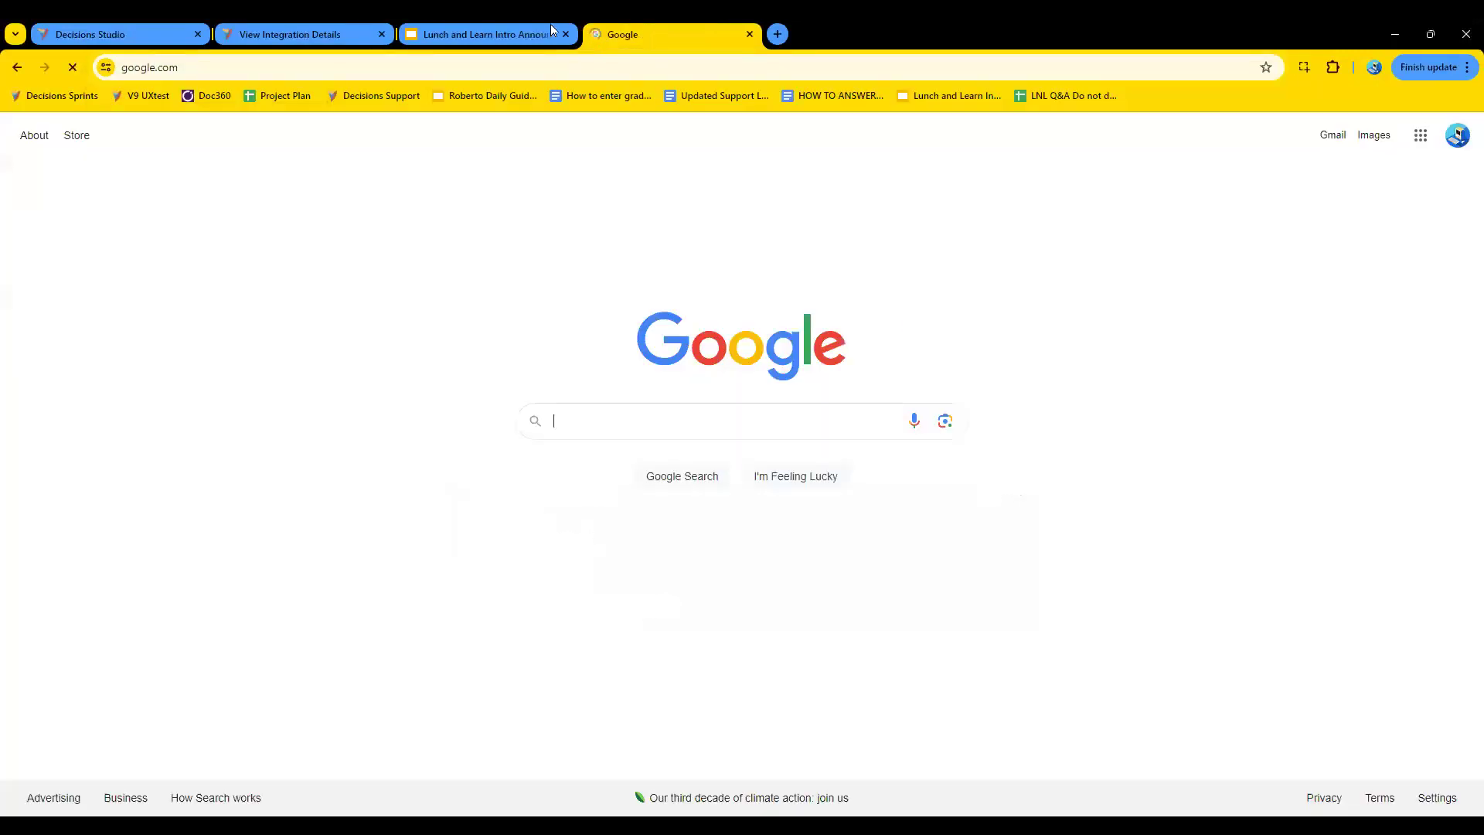
{"action": "double_click", "coordinate": [310, 58]}
{"action": "left_click", "coordinate": [310, 58]}
{"action": "triple_click", "coordinate": [310, 58]}
{"action": "key", "text": "ctrl+c"}
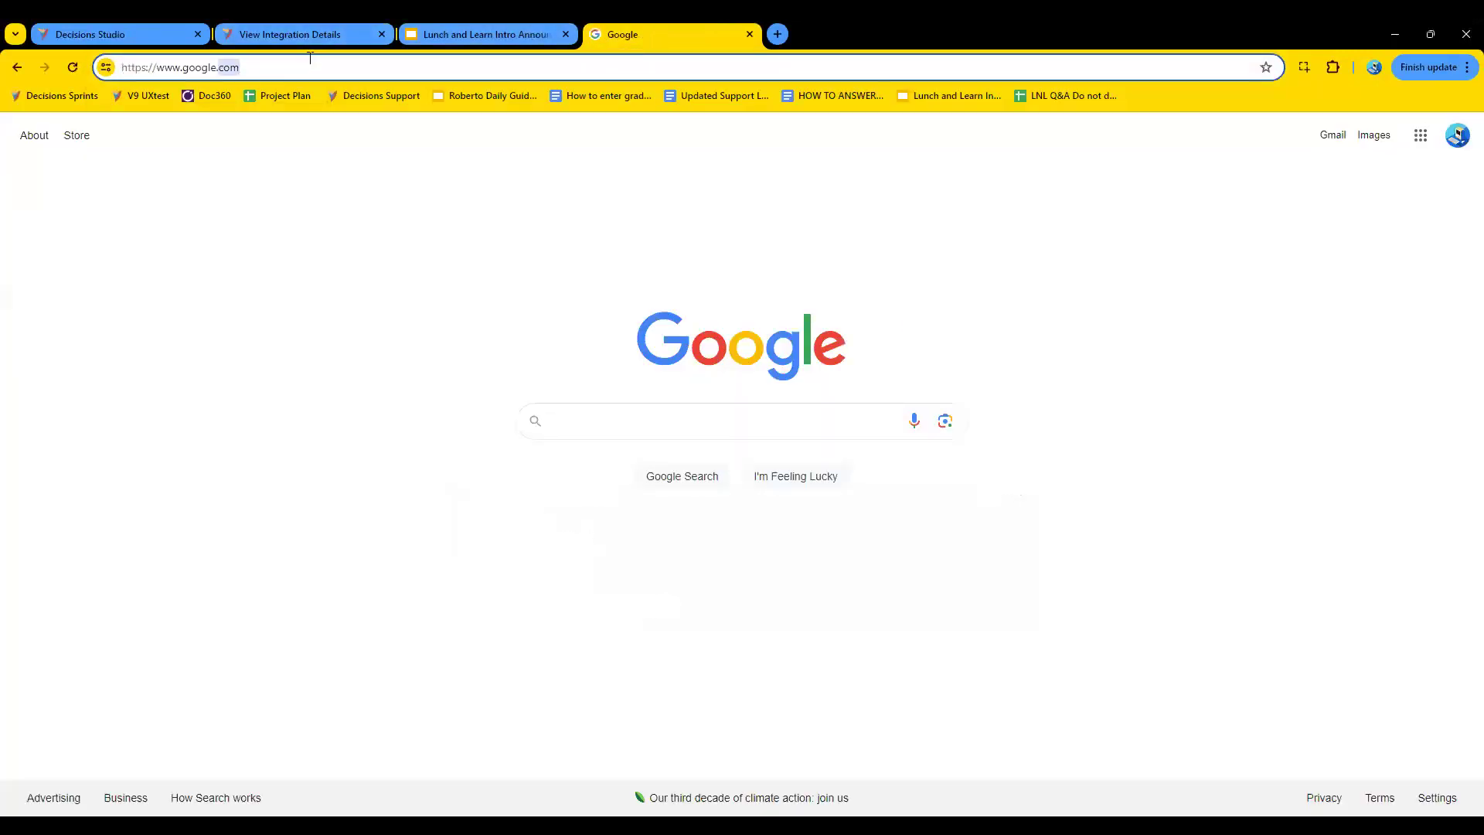
{"action": "left_click", "coordinate": [97, 29]}
{"action": "key", "text": "ctrl+v"}
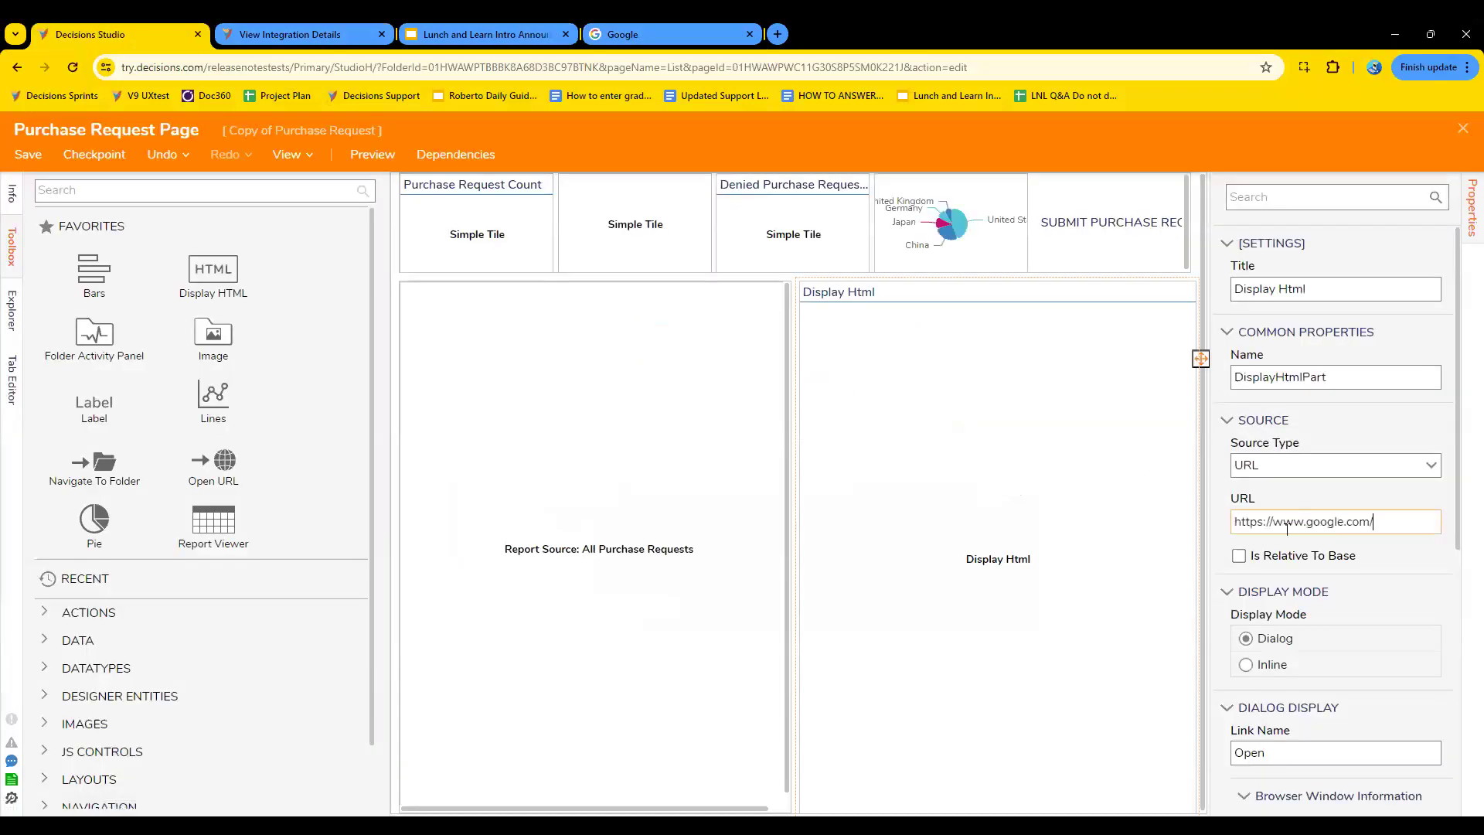
{"action": "scroll", "coordinate": [1392, 570], "scroll_direction": "down", "scroll_amount": 6}
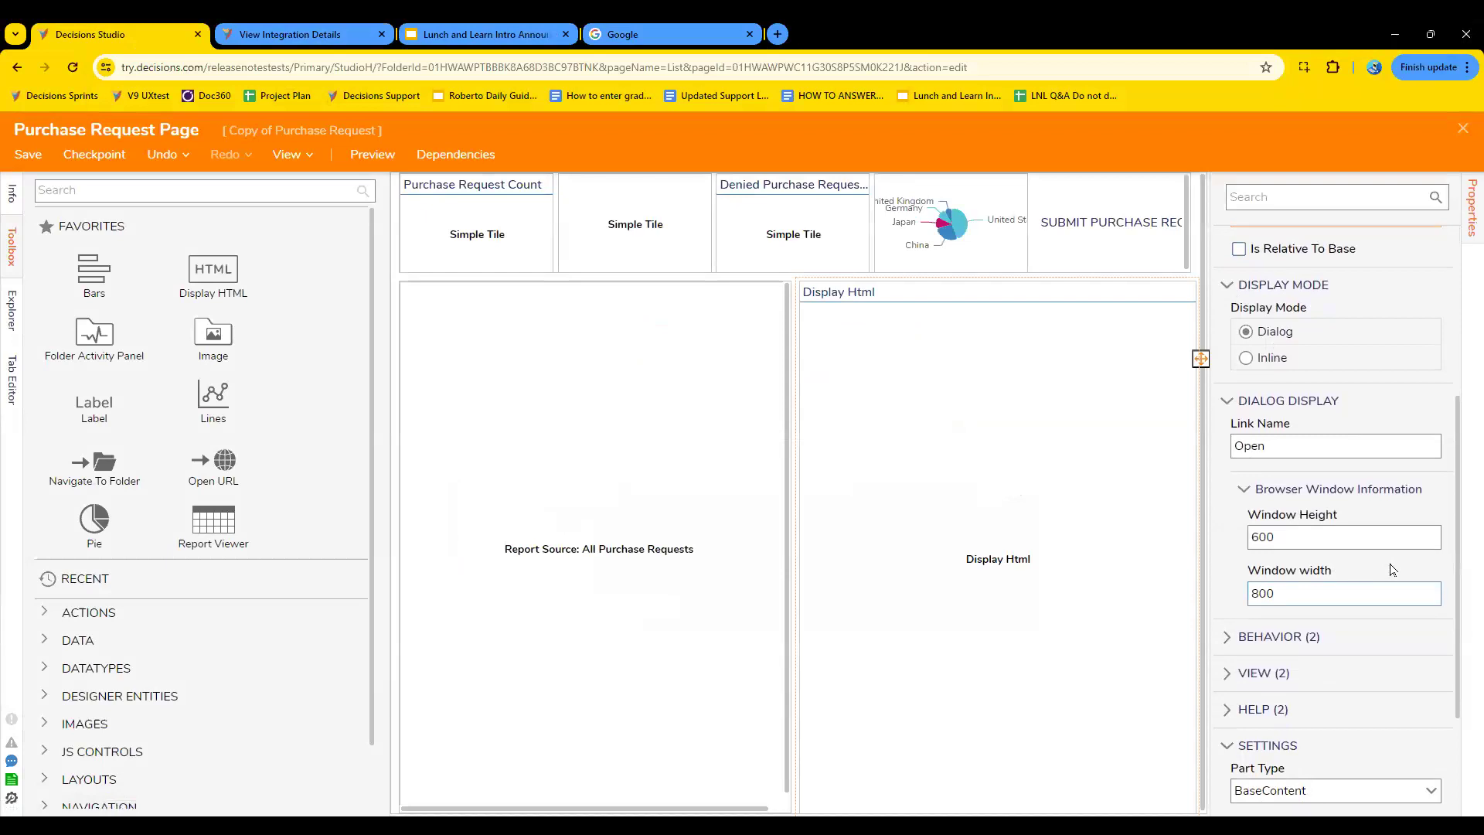
{"action": "scroll", "coordinate": [1391, 570], "scroll_direction": "up", "scroll_amount": 2}
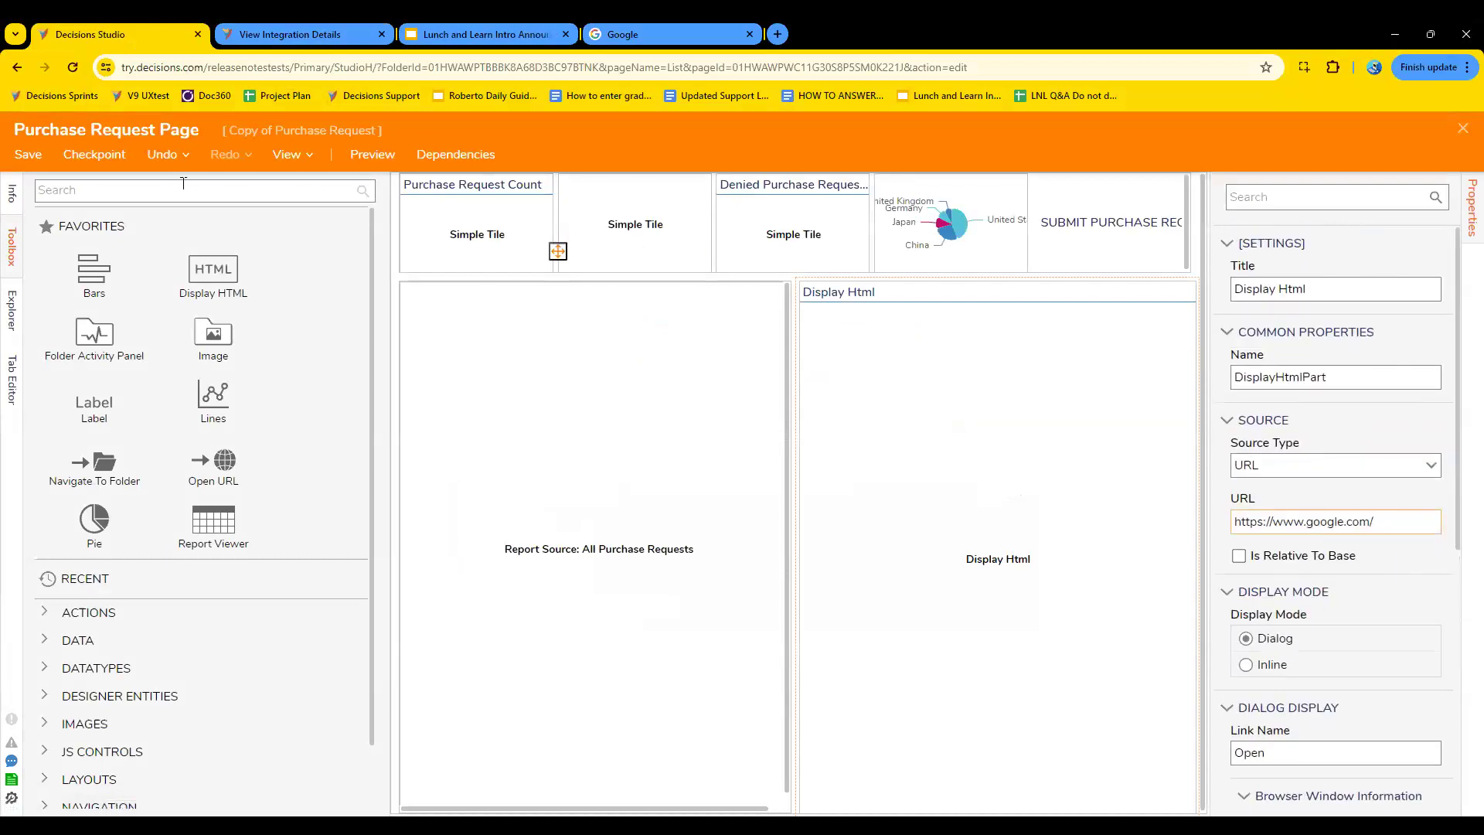
{"action": "left_click", "coordinate": [27, 154]}
{"action": "left_click", "coordinate": [925, 569]}
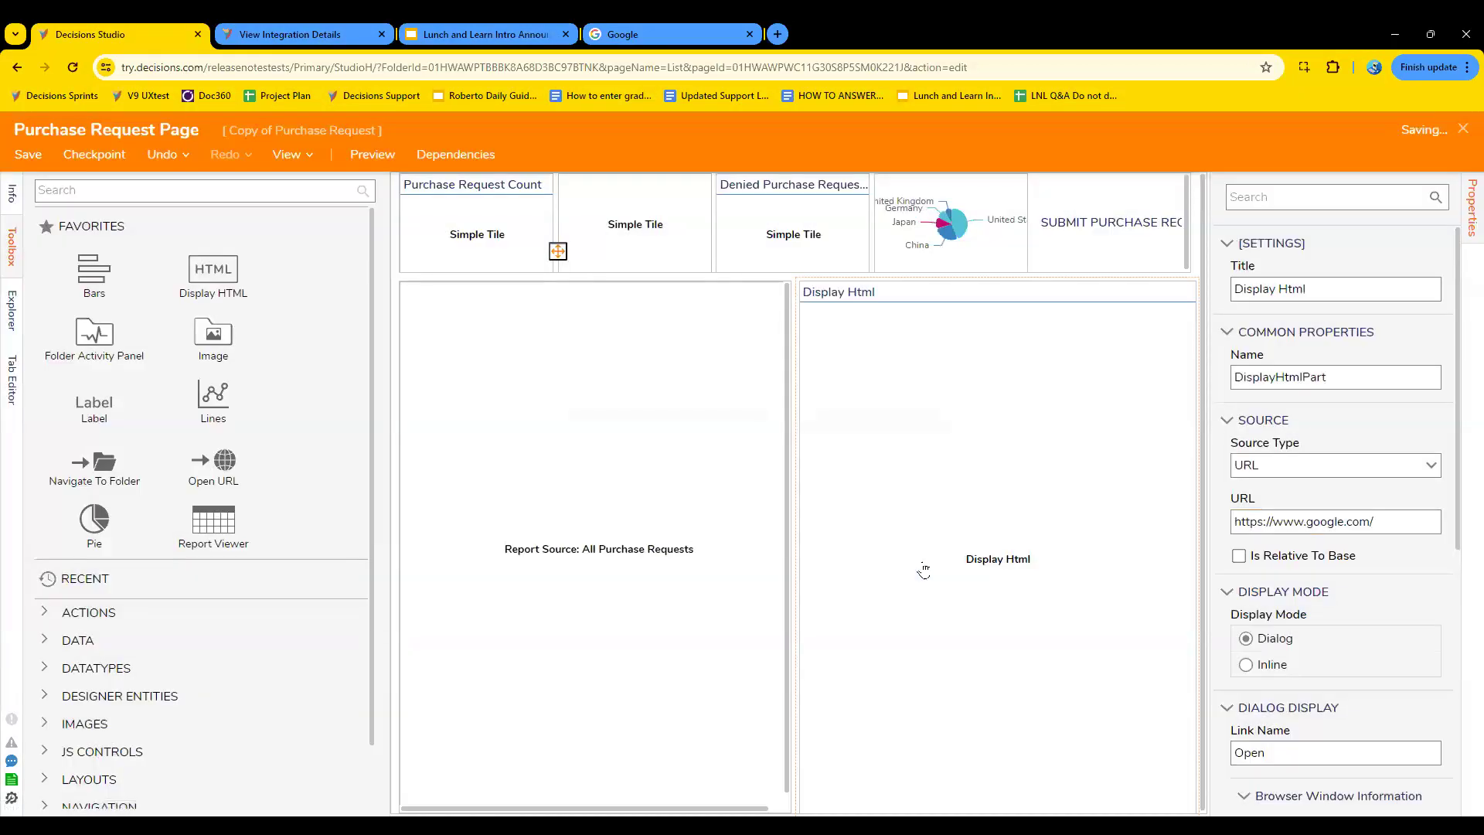
{"action": "left_click", "coordinate": [1463, 130]}
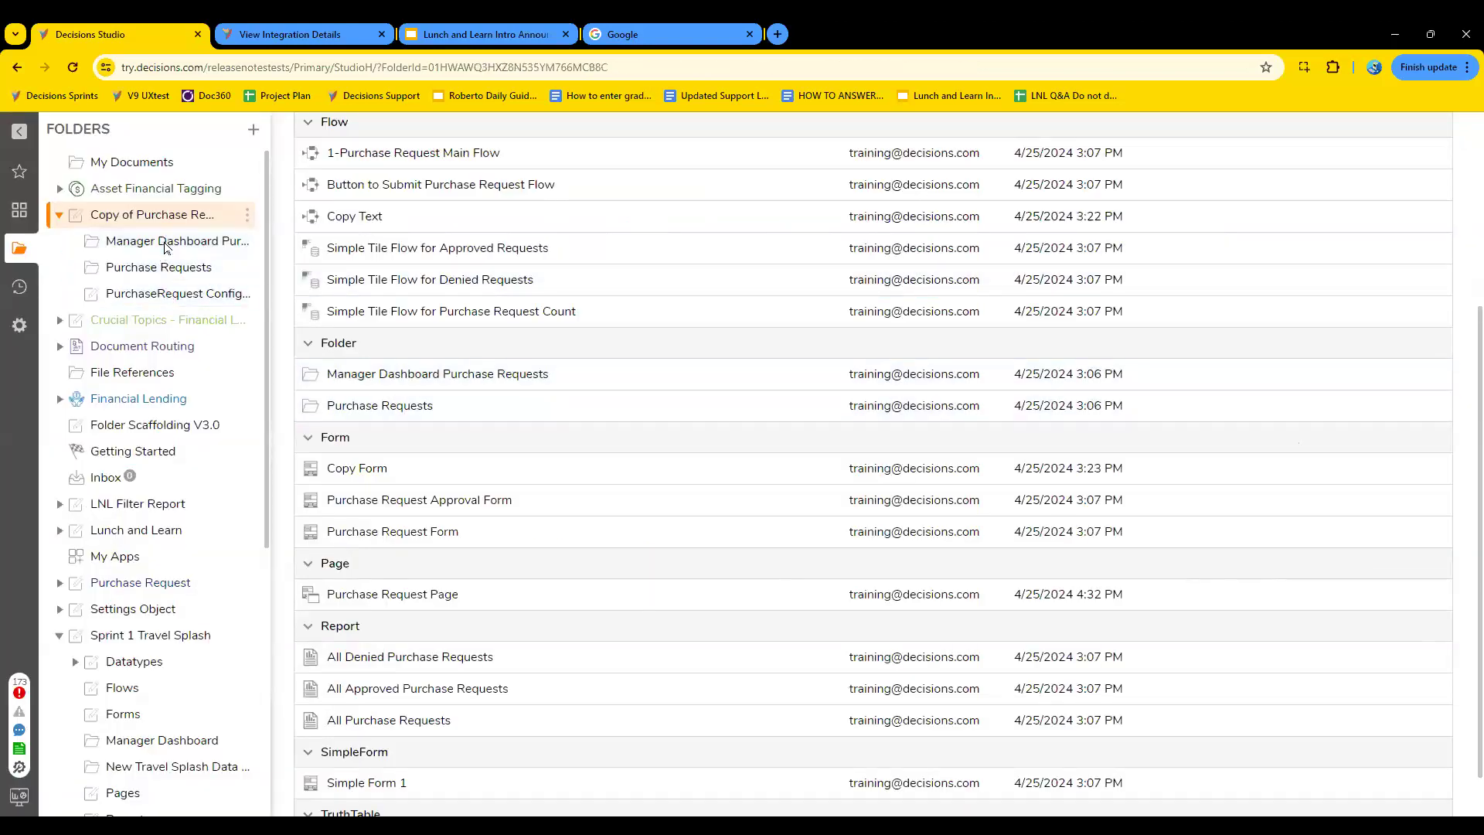
- Check the page in the Manager Dashboard Purchase Requests folder, and reopen Purchase Request Page from Copy of Purchase Request for editing
{"action": "left_click", "coordinate": [165, 242]}
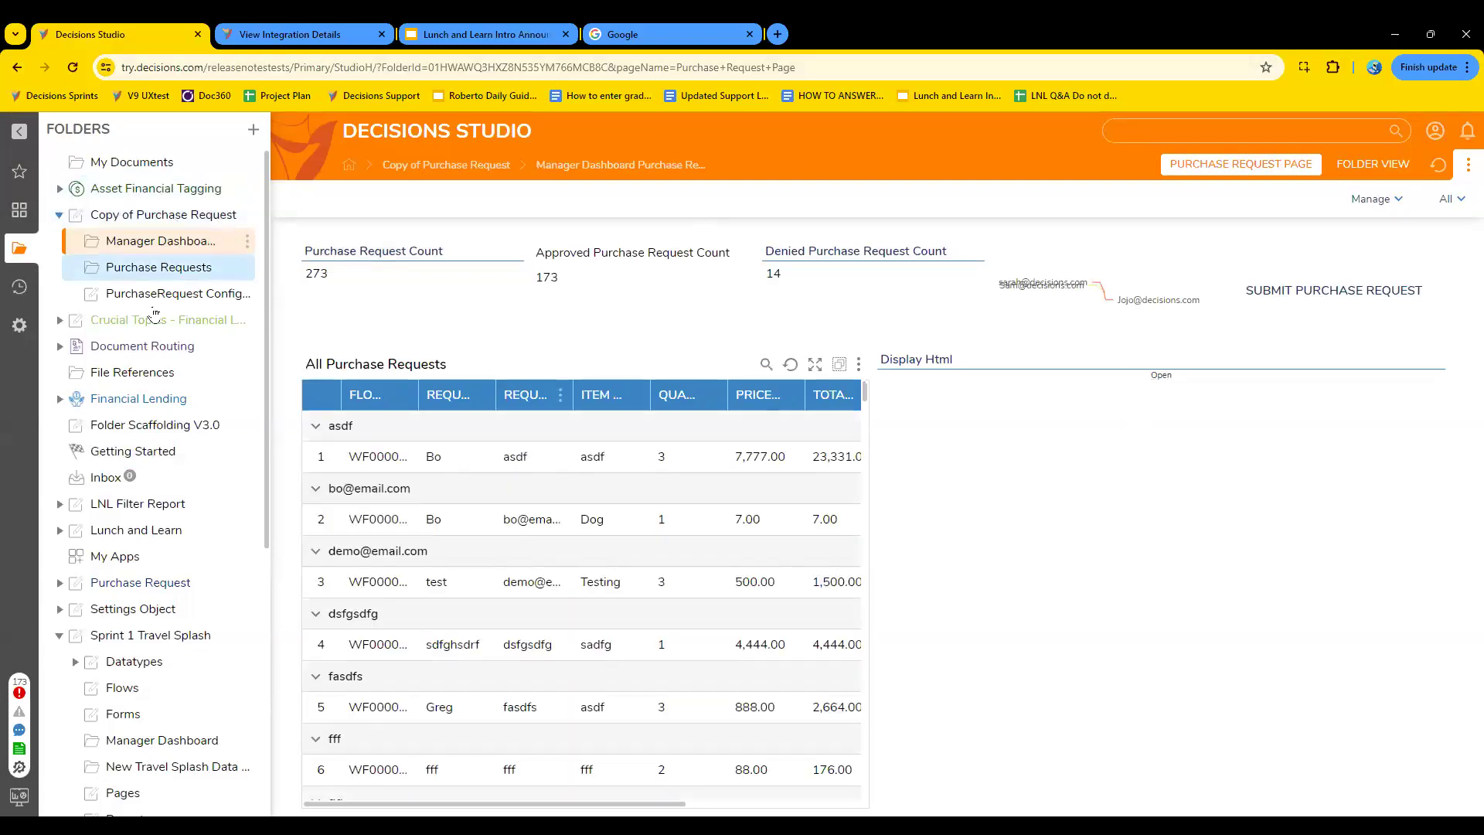
{"action": "left_click", "coordinate": [157, 217]}
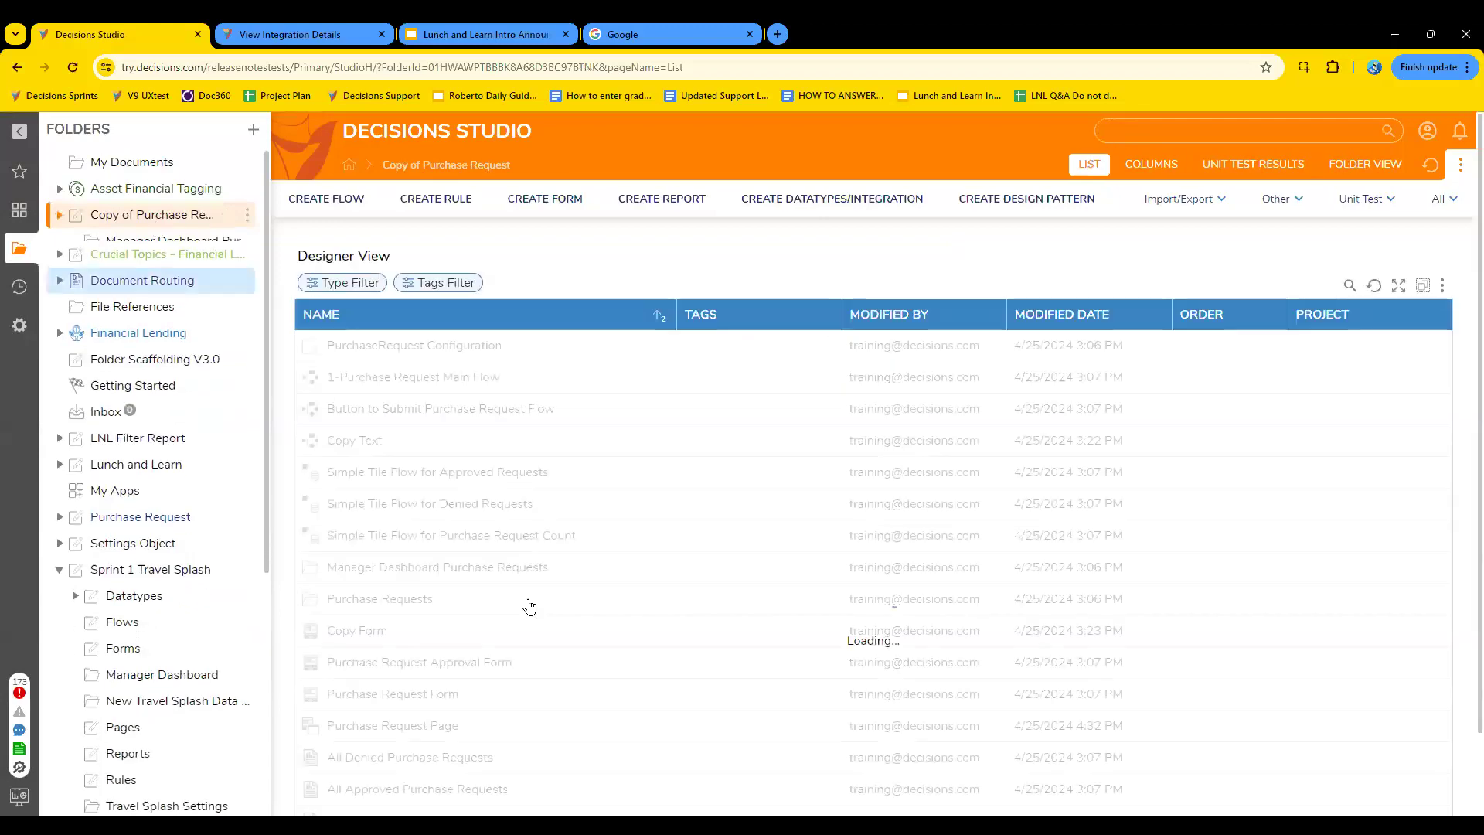
{"action": "scroll", "coordinate": [531, 608], "scroll_direction": "down", "scroll_amount": 1}
{"action": "scroll", "coordinate": [530, 608], "scroll_direction": "down", "scroll_amount": 4}
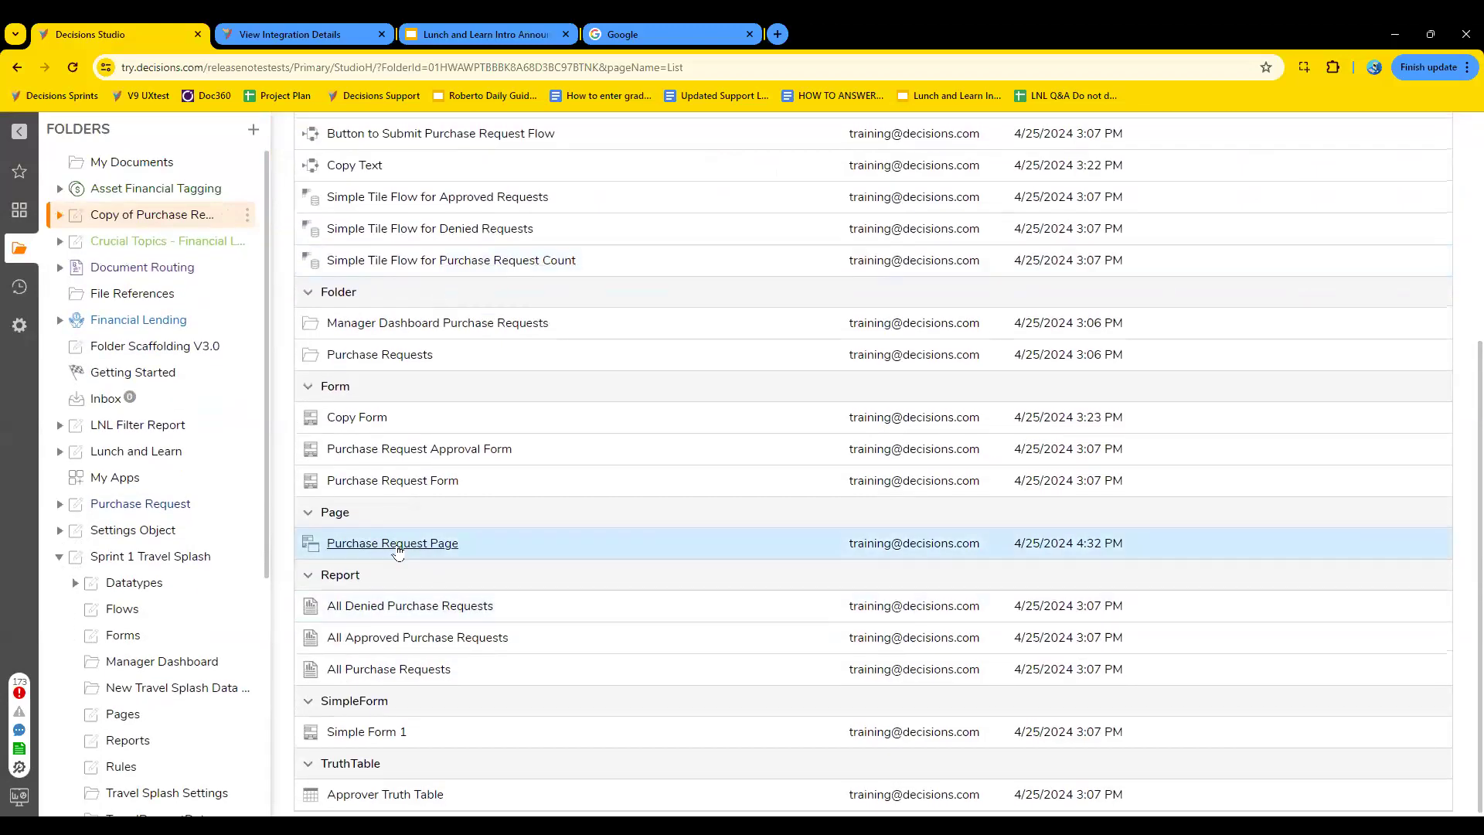
{"action": "left_click", "coordinate": [396, 549]}
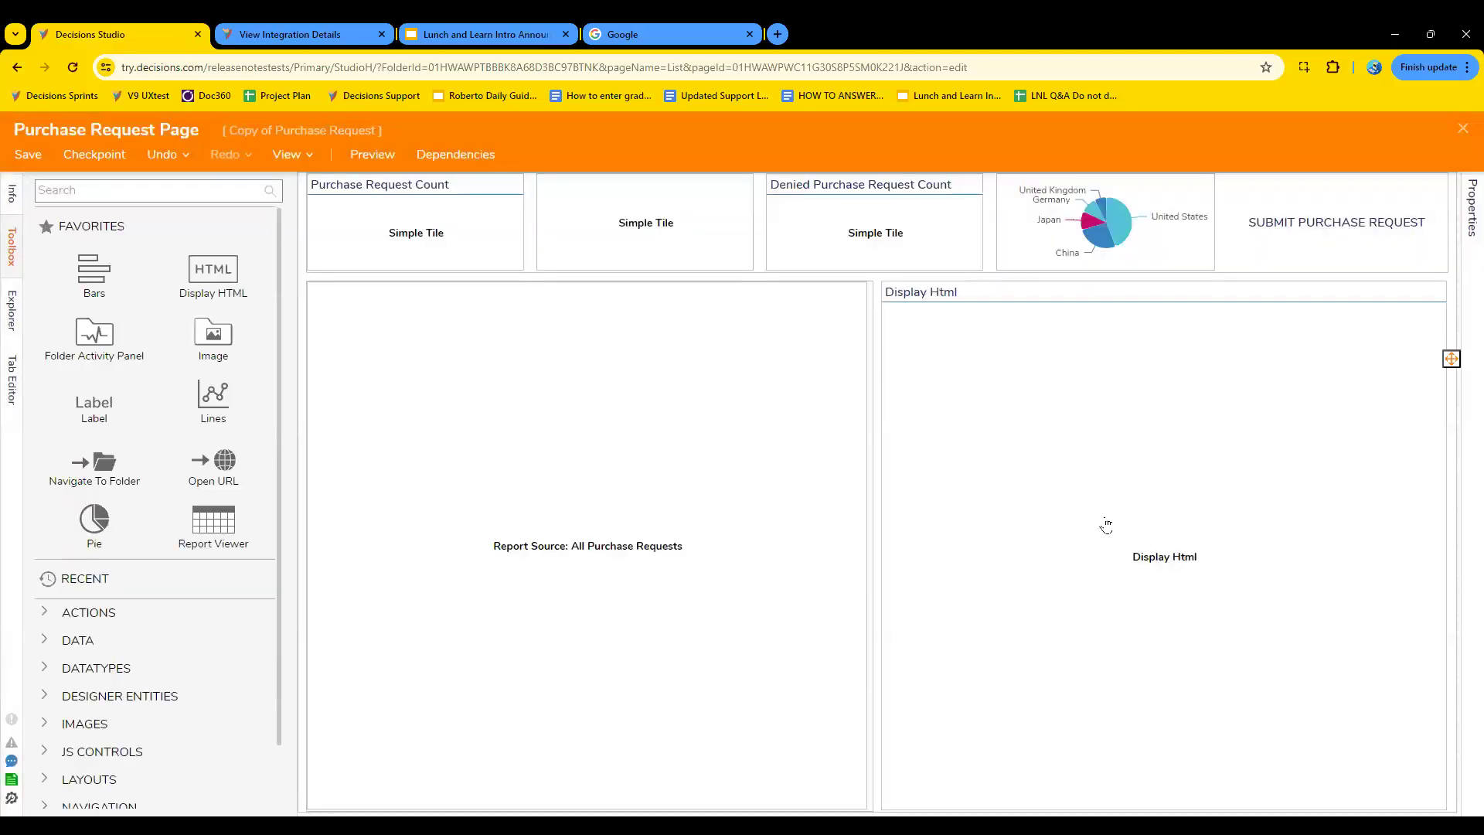
- Review the Display HTML component's source type options, and set its display mode to Inline
{"action": "left_click", "coordinate": [1106, 521]}
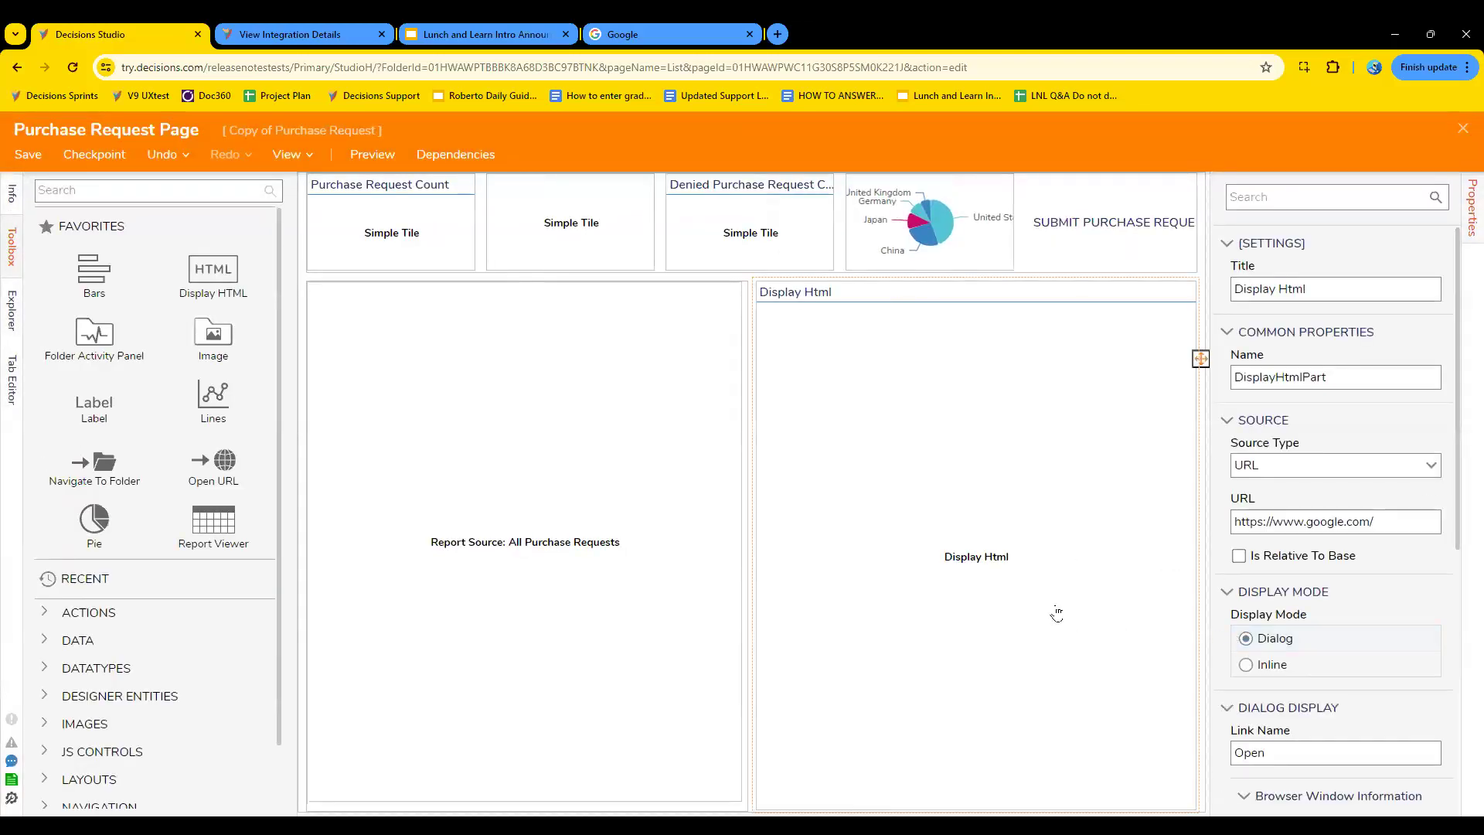
{"action": "scroll", "coordinate": [1362, 648], "scroll_direction": "down", "scroll_amount": 3}
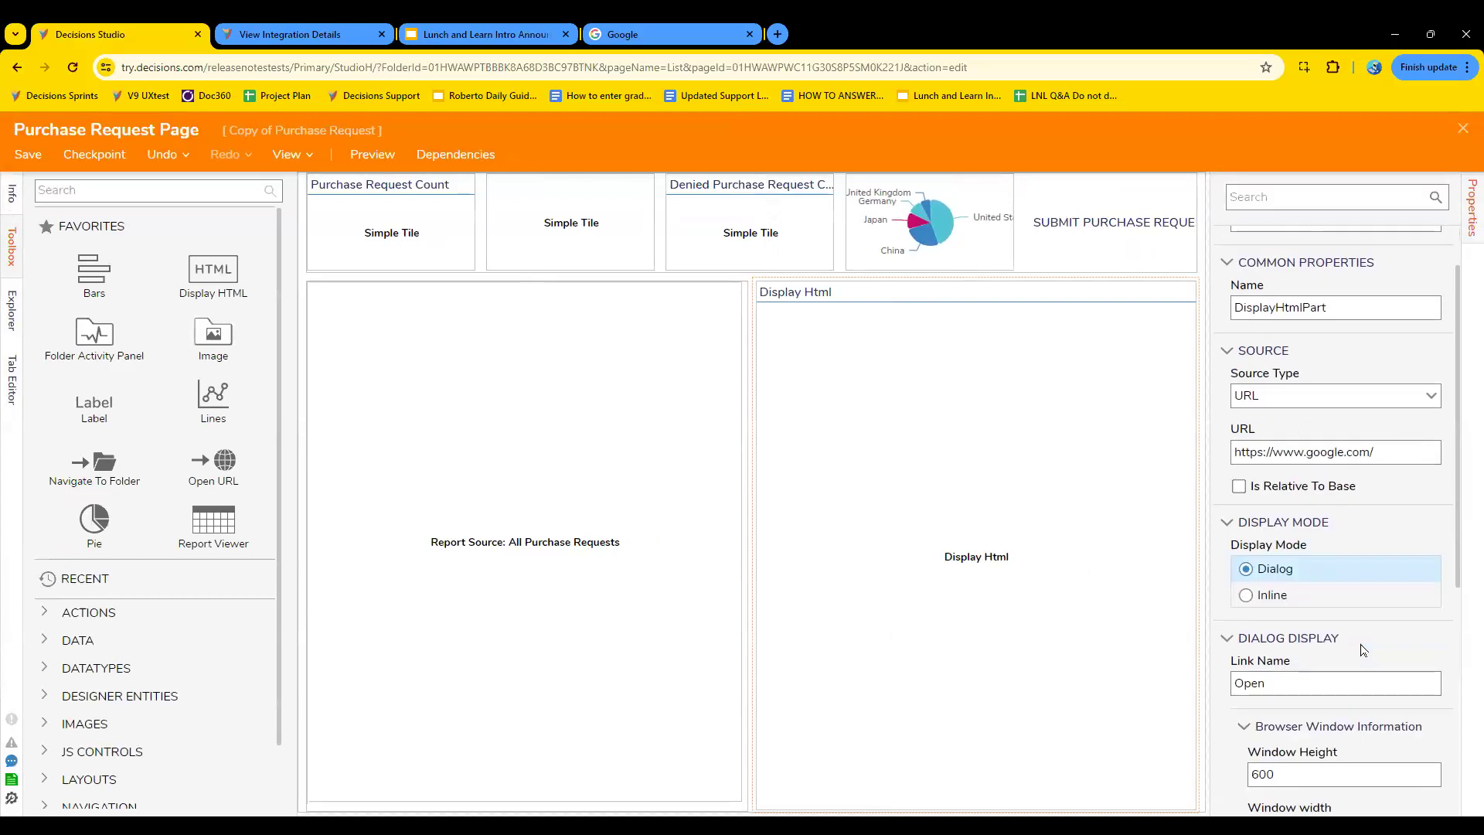
{"action": "scroll", "coordinate": [1362, 648], "scroll_direction": "up", "scroll_amount": 3}
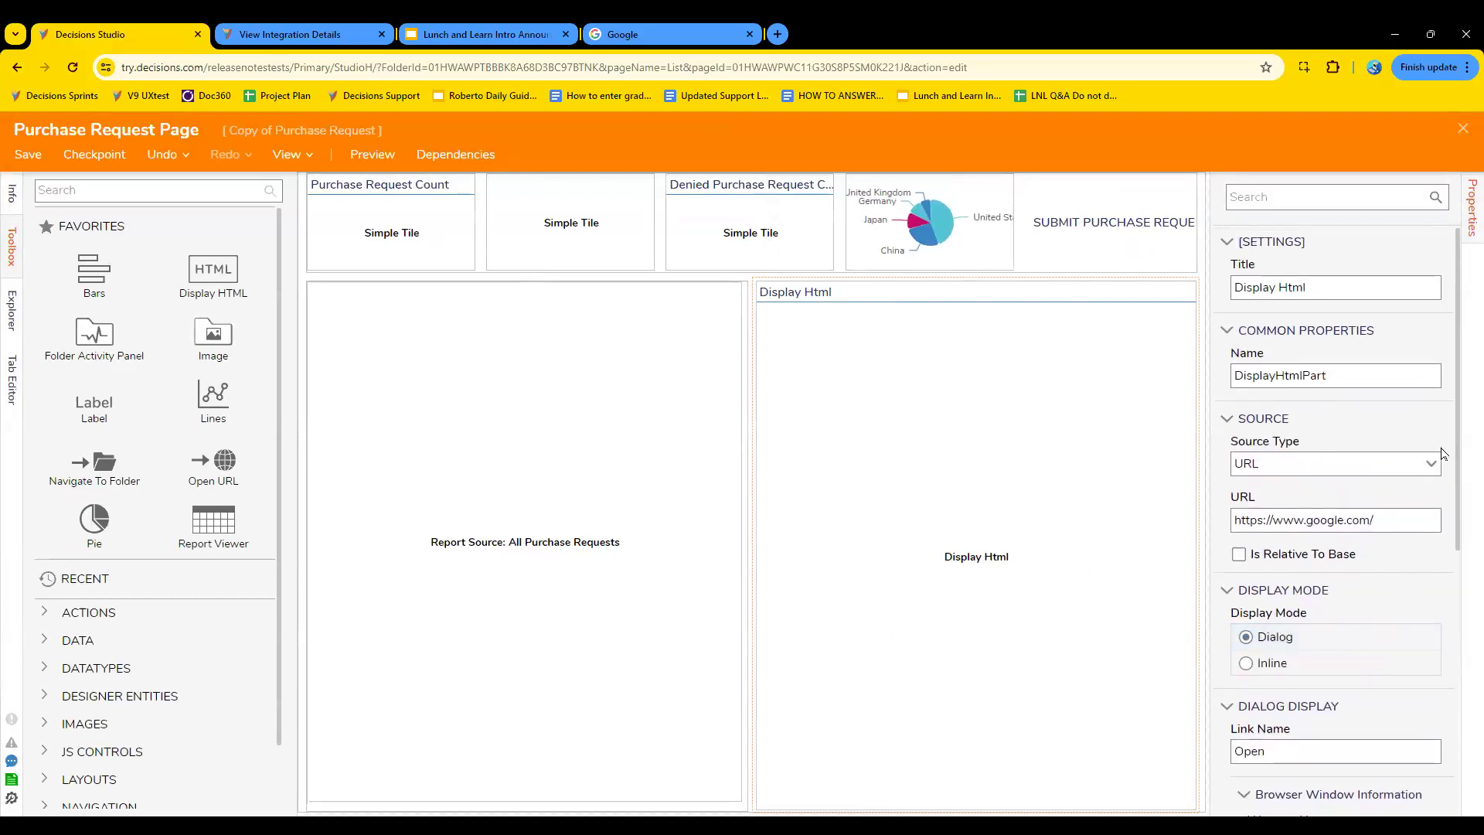
{"action": "left_click", "coordinate": [1432, 465]}
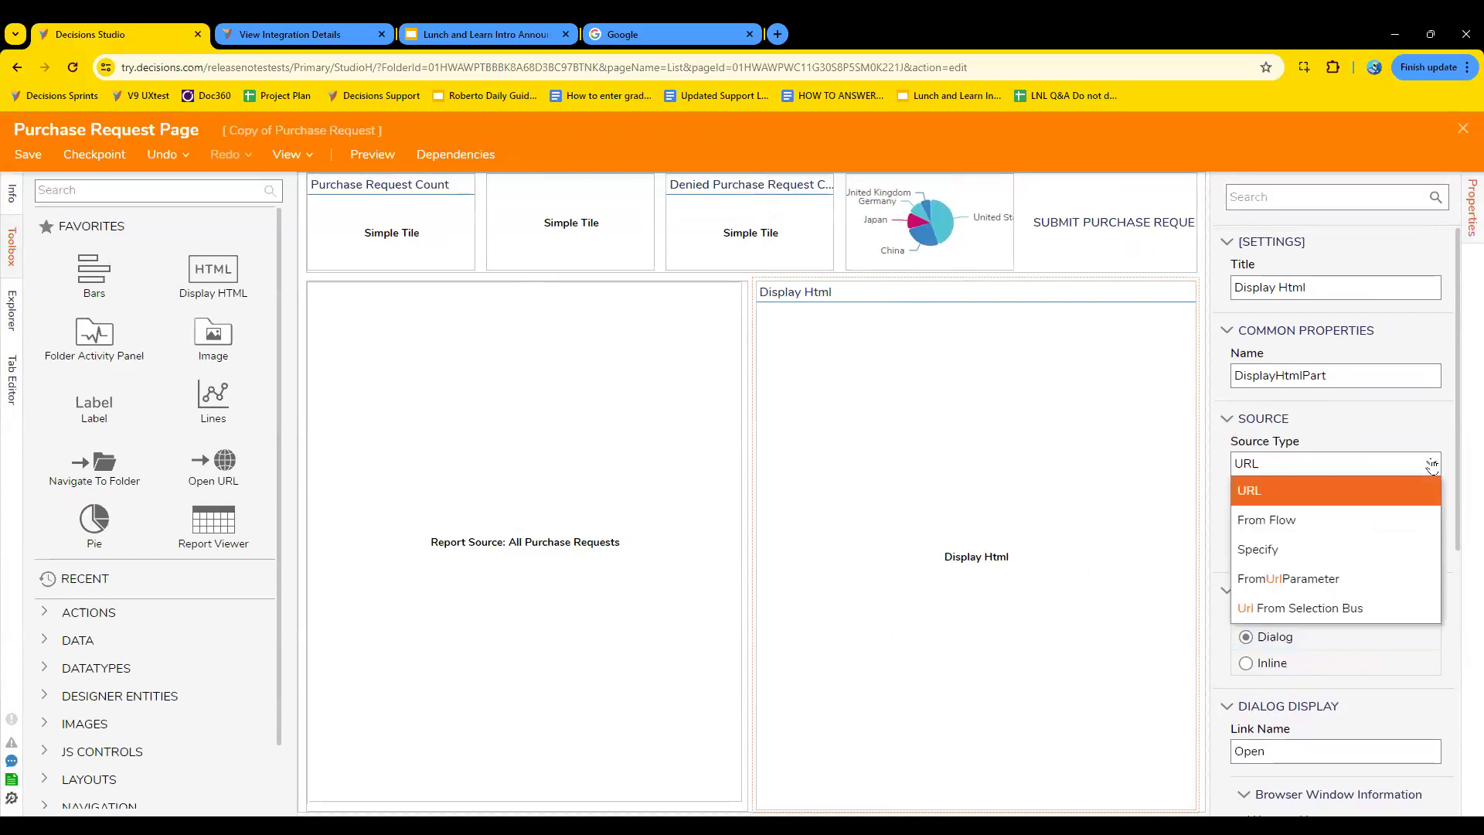
{"action": "left_click", "coordinate": [1432, 464]}
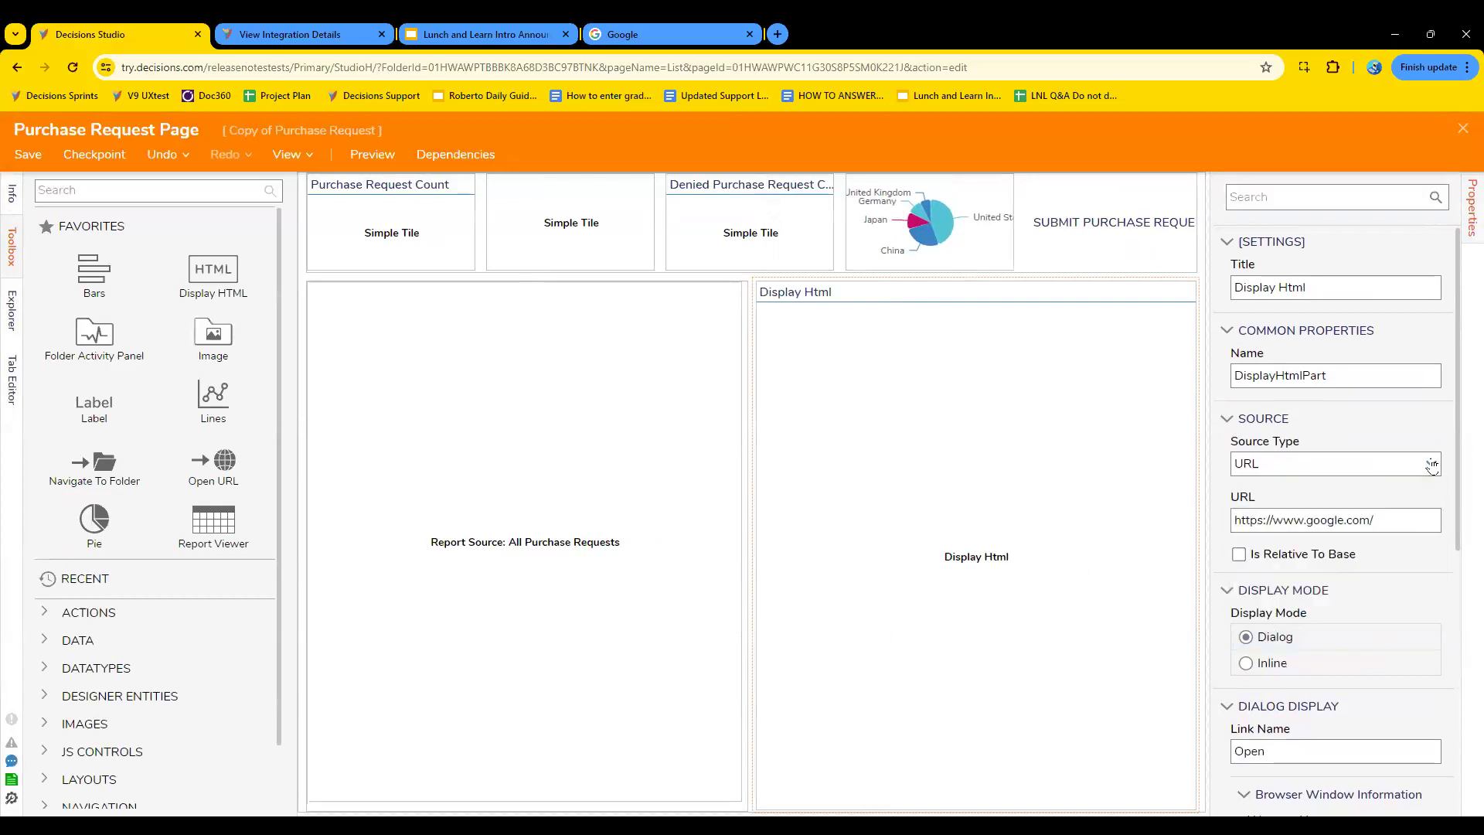
{"action": "left_click", "coordinate": [1270, 663]}
{"action": "scroll", "coordinate": [1401, 671], "scroll_direction": "down", "scroll_amount": 6}
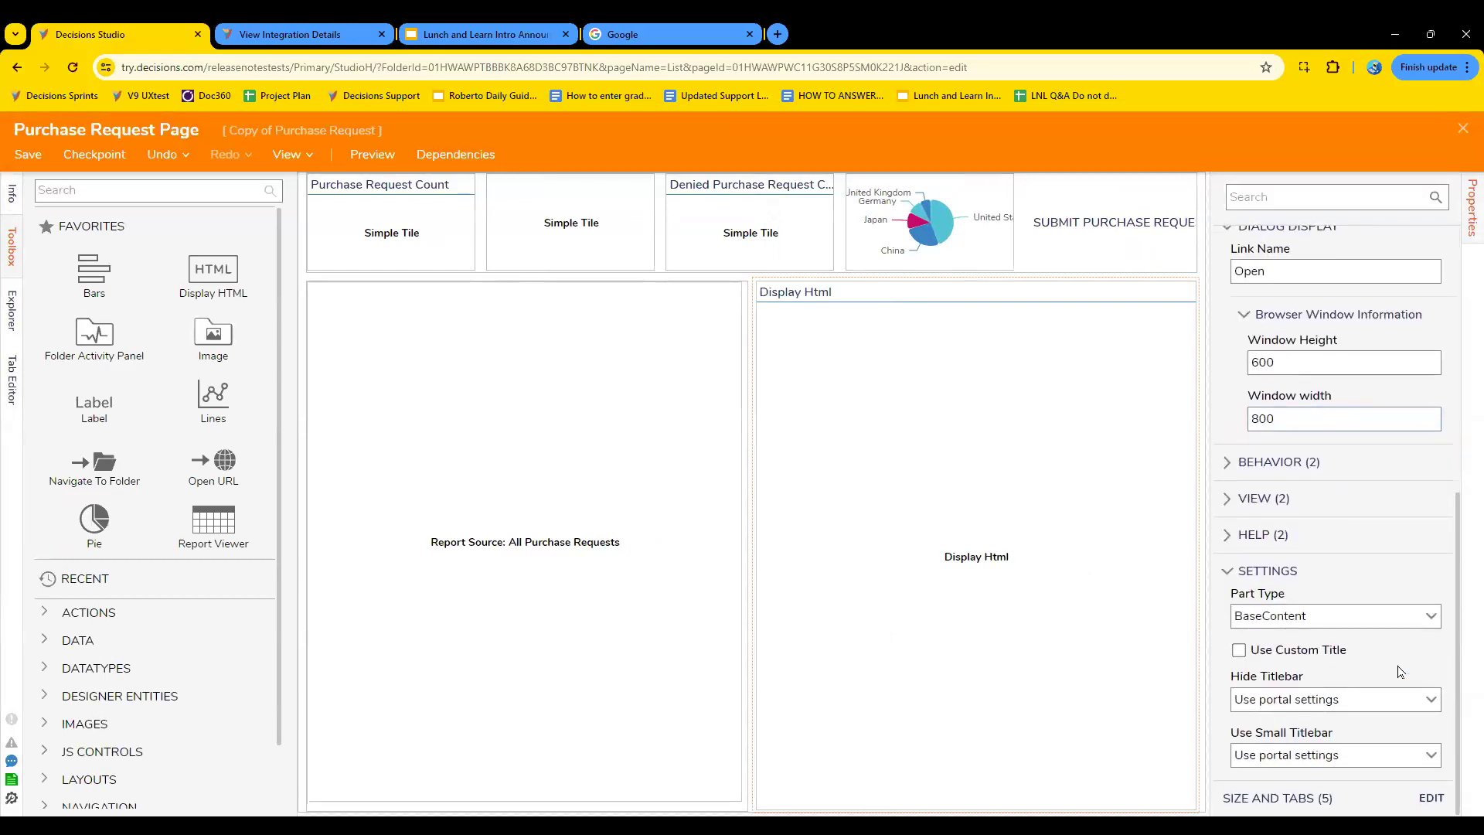
{"action": "scroll", "coordinate": [1398, 679], "scroll_direction": "up", "scroll_amount": 6}
- Save Purchase Request Page without notes and close the page designer
{"action": "left_click", "coordinate": [27, 153]}
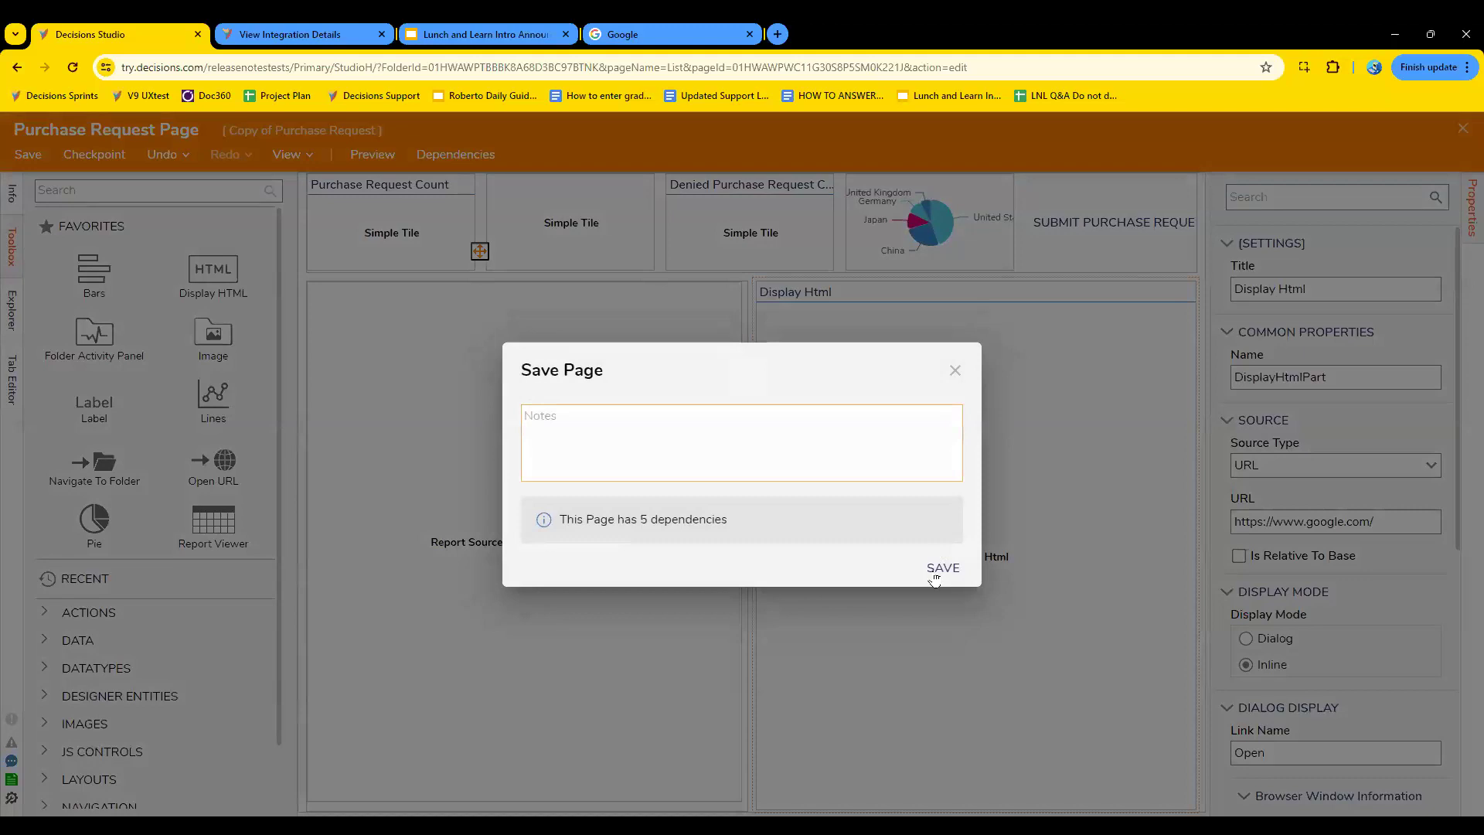
{"action": "left_click", "coordinate": [935, 572]}
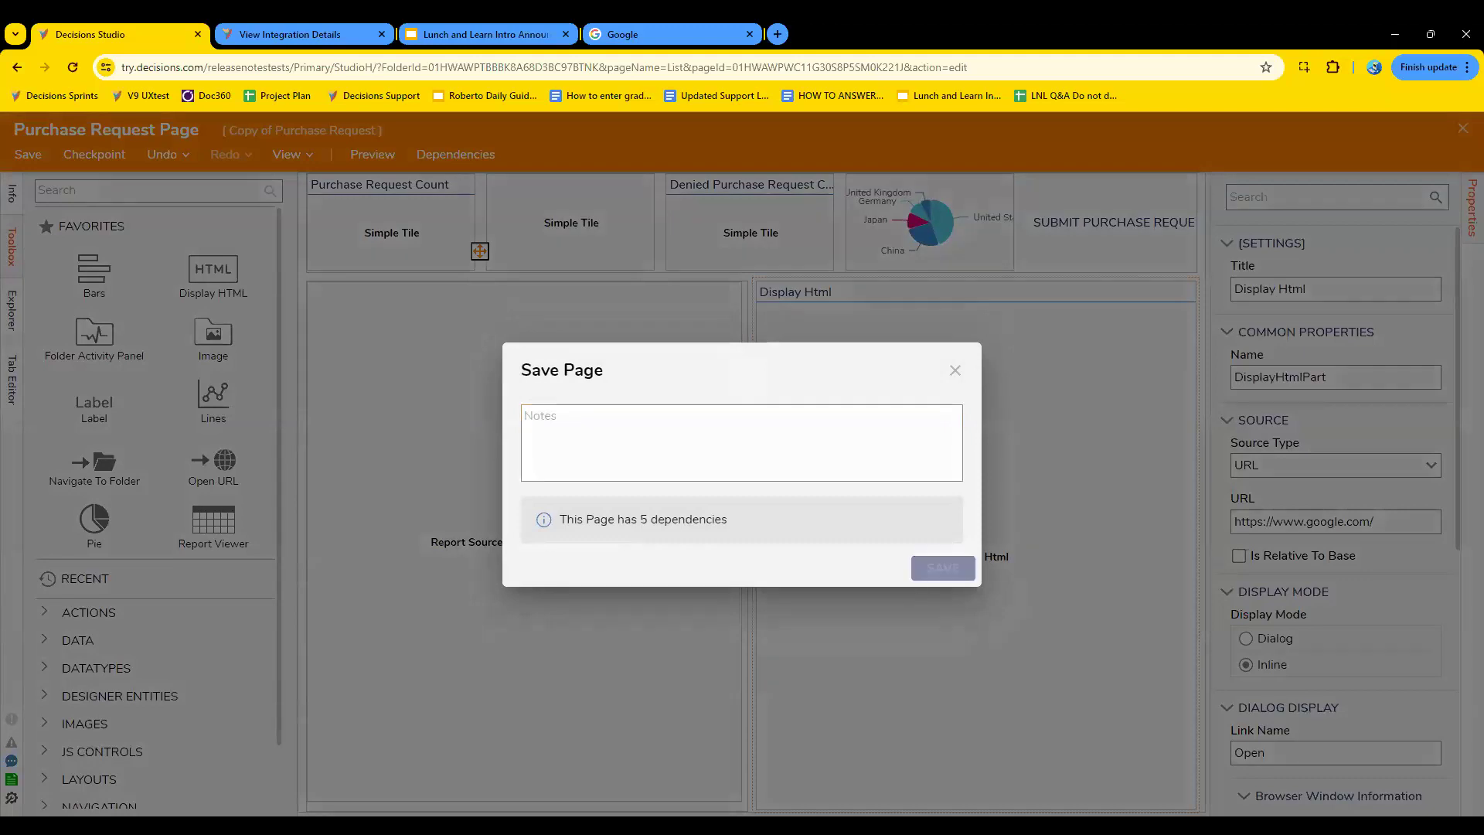
{"action": "left_click", "coordinate": [944, 568]}
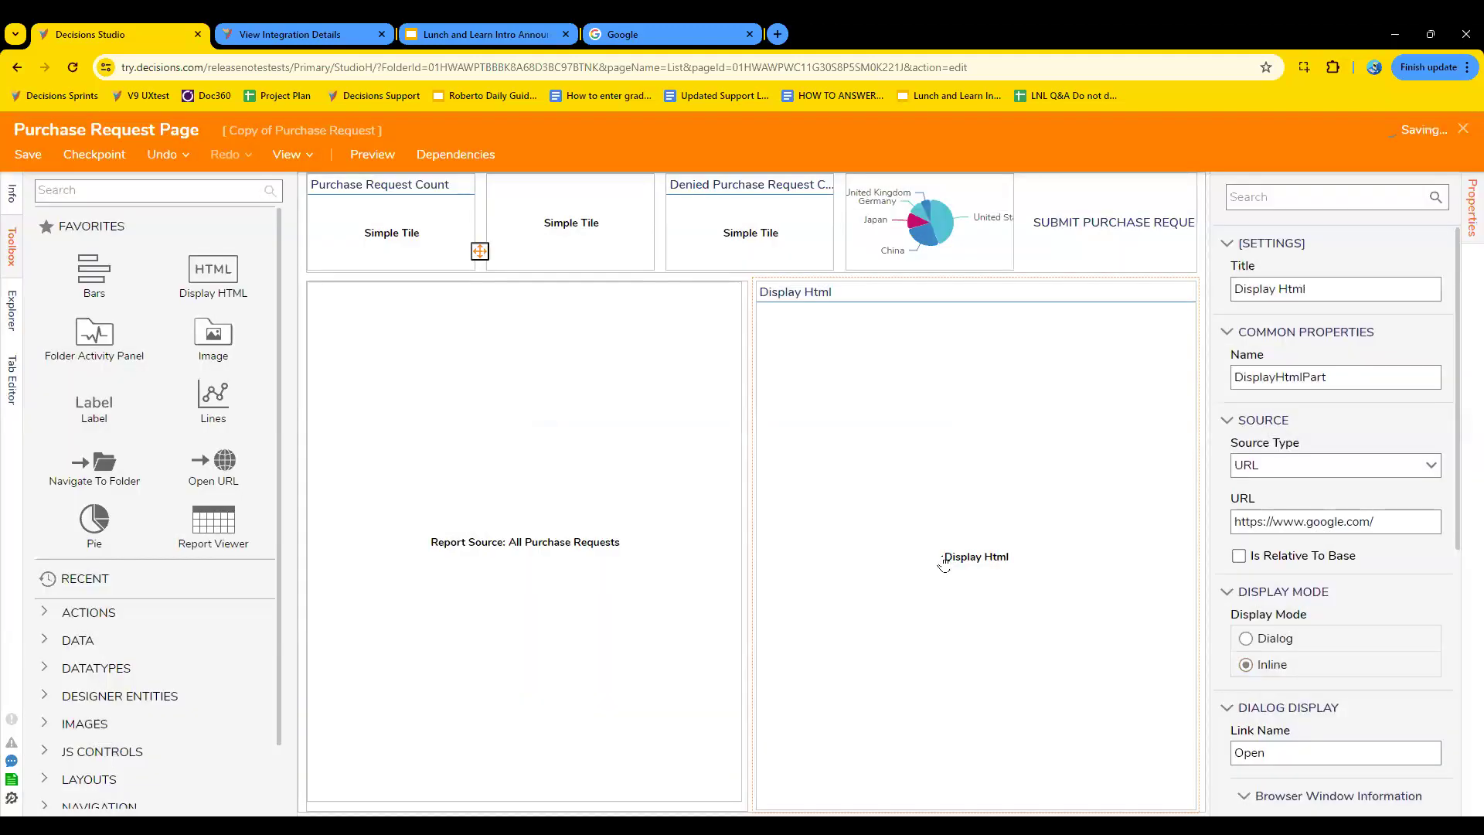
{"action": "left_click", "coordinate": [1463, 129]}
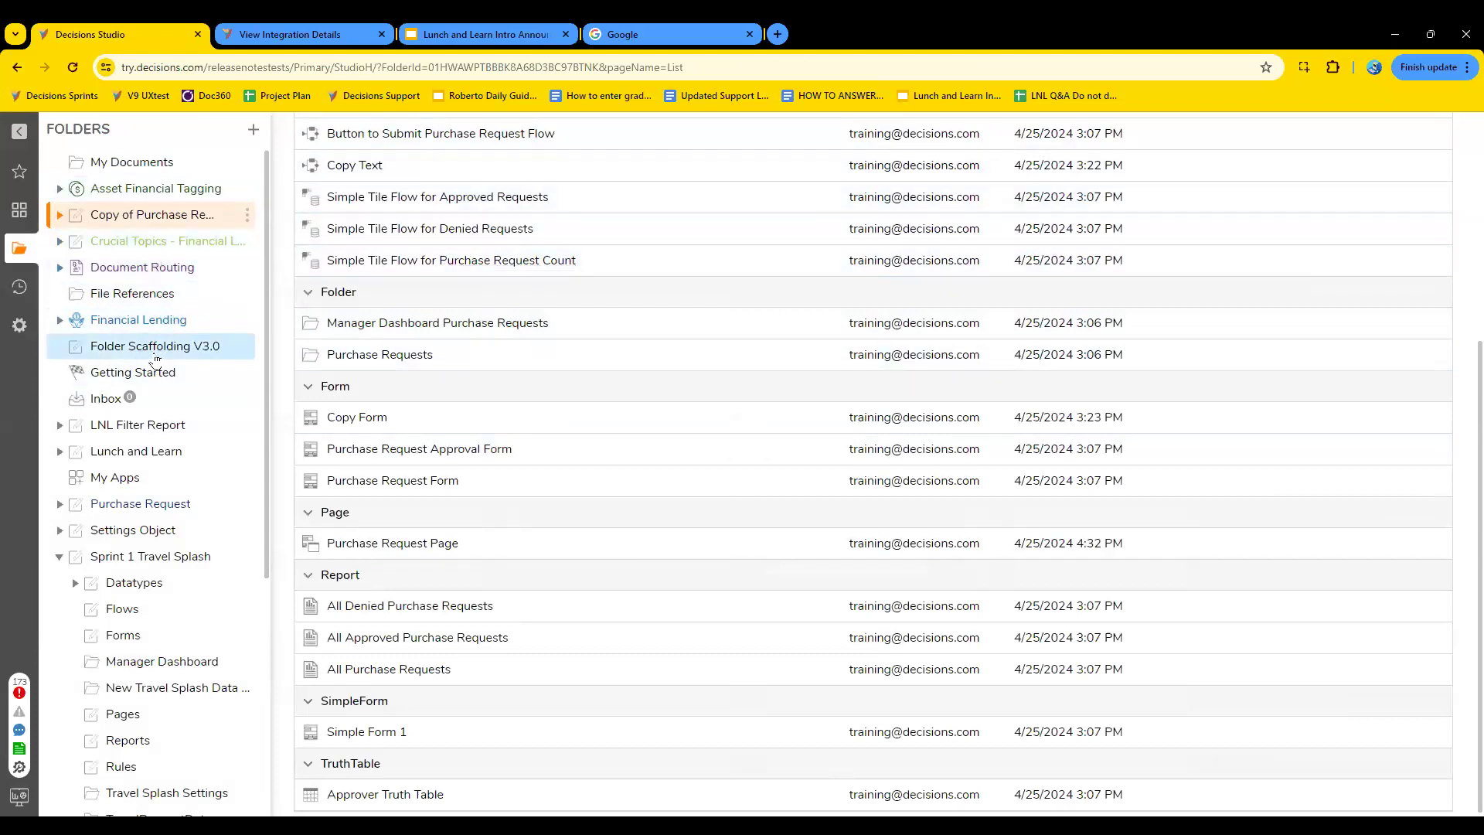
- View the embedded content in the Manager Dashboard Purchase Requests folder, and reopen Purchase Request Page from Copy of Purchase Request for editing
{"action": "left_click", "coordinate": [149, 224]}
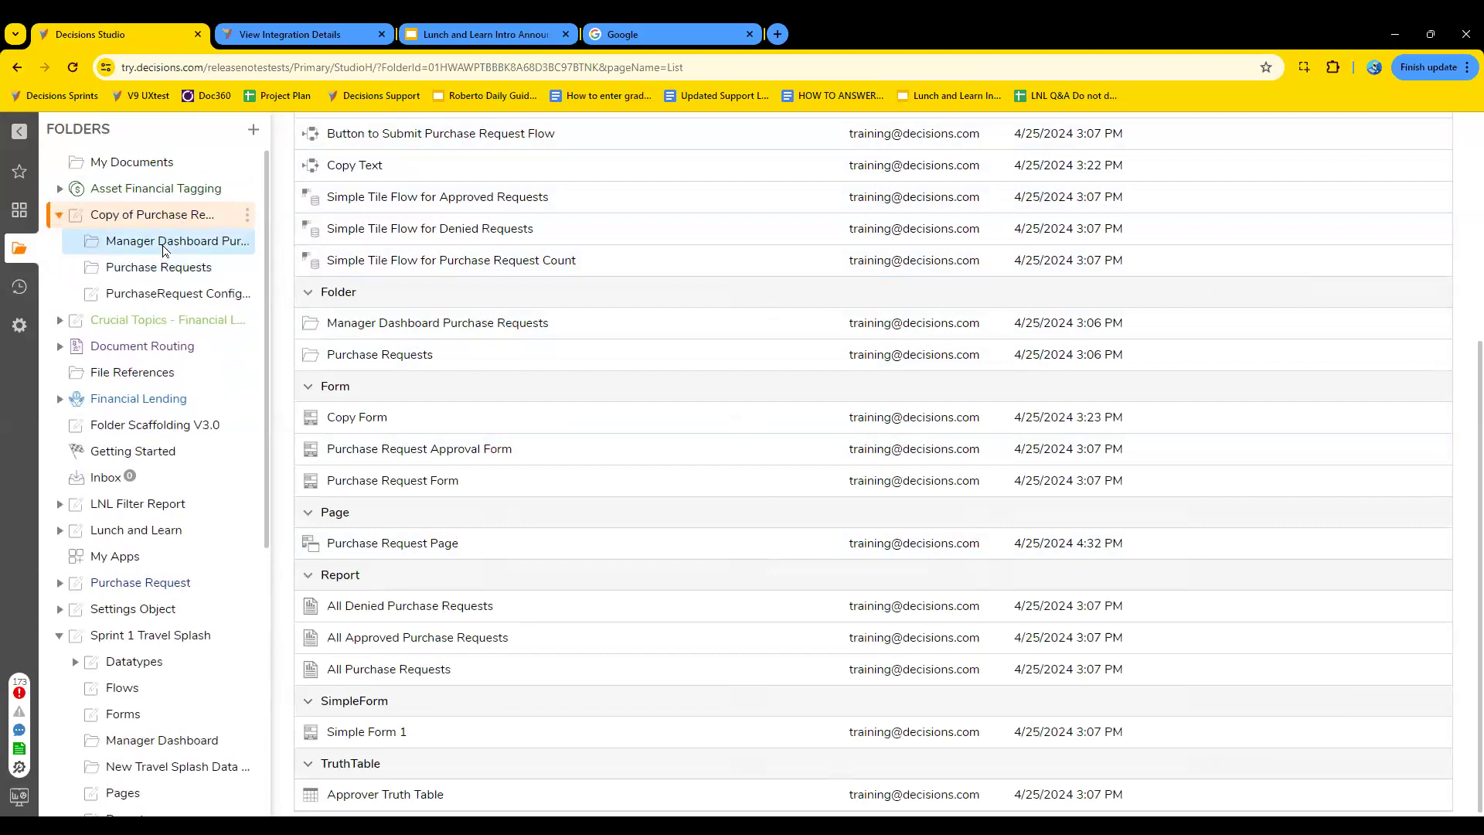
{"action": "left_click", "coordinate": [163, 245]}
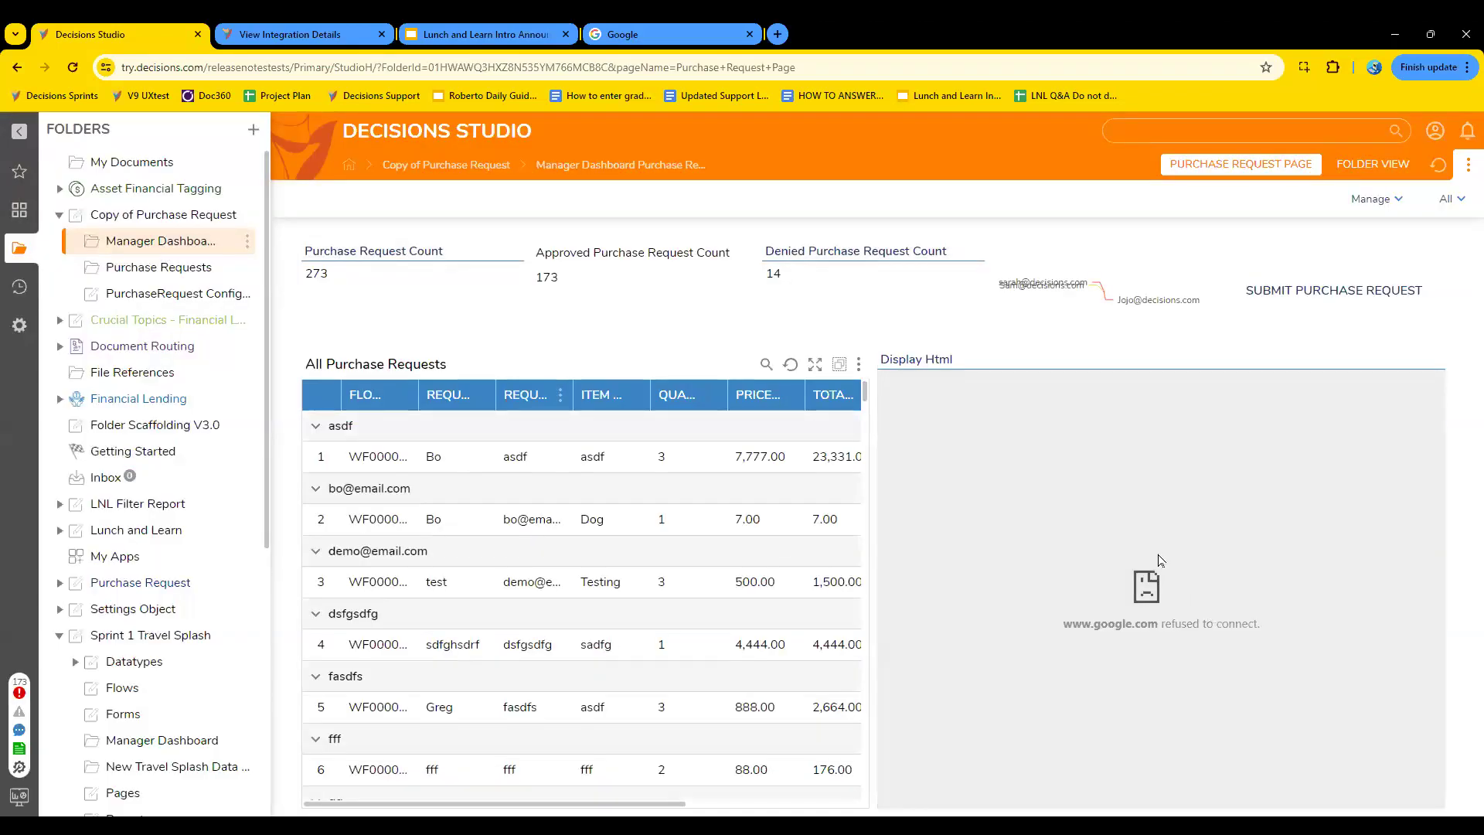
{"action": "left_click", "coordinate": [169, 217]}
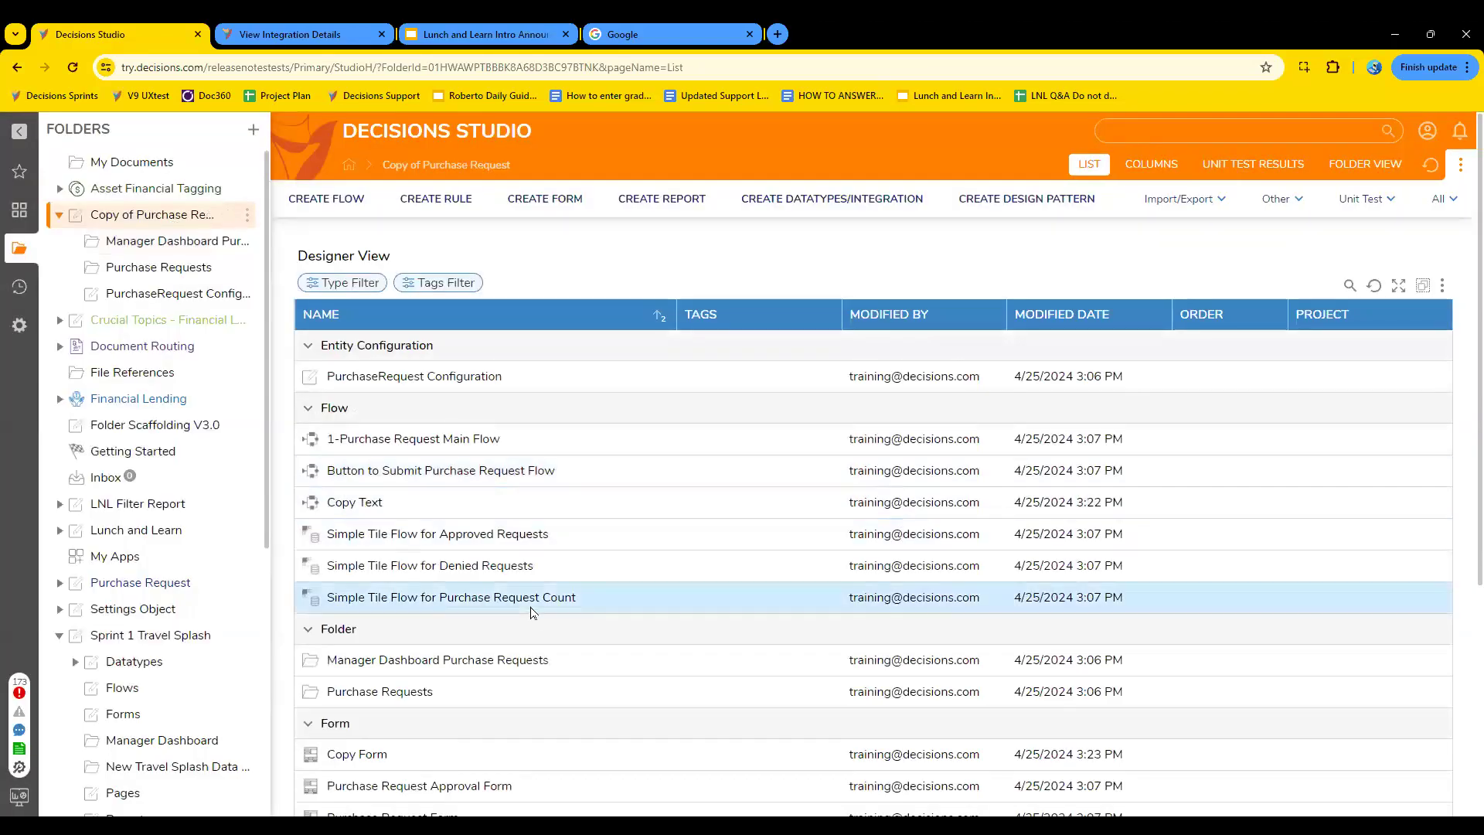
{"action": "scroll", "coordinate": [531, 612], "scroll_direction": "down", "scroll_amount": 5}
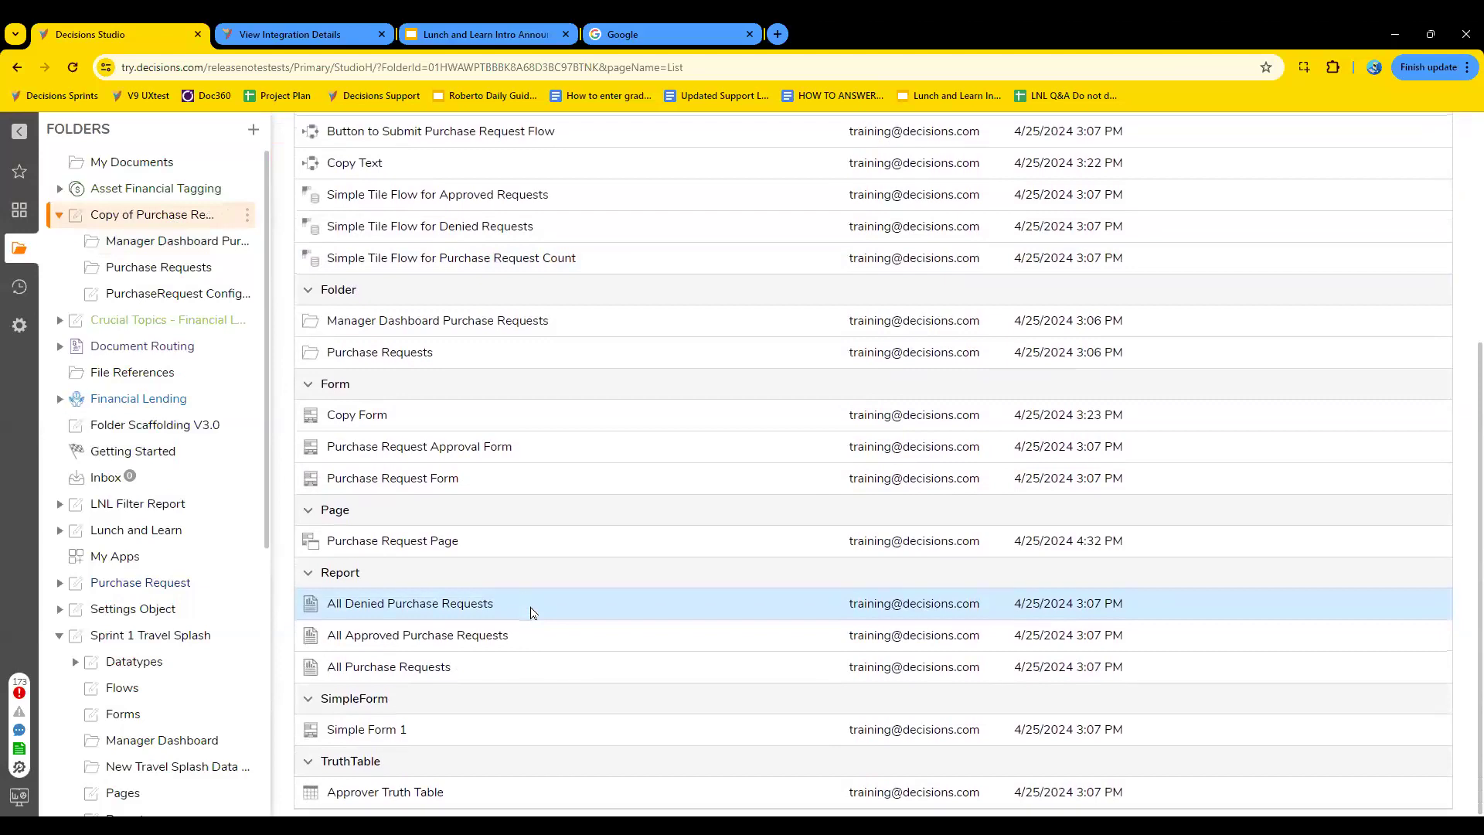
{"action": "double_click", "coordinate": [425, 542]}
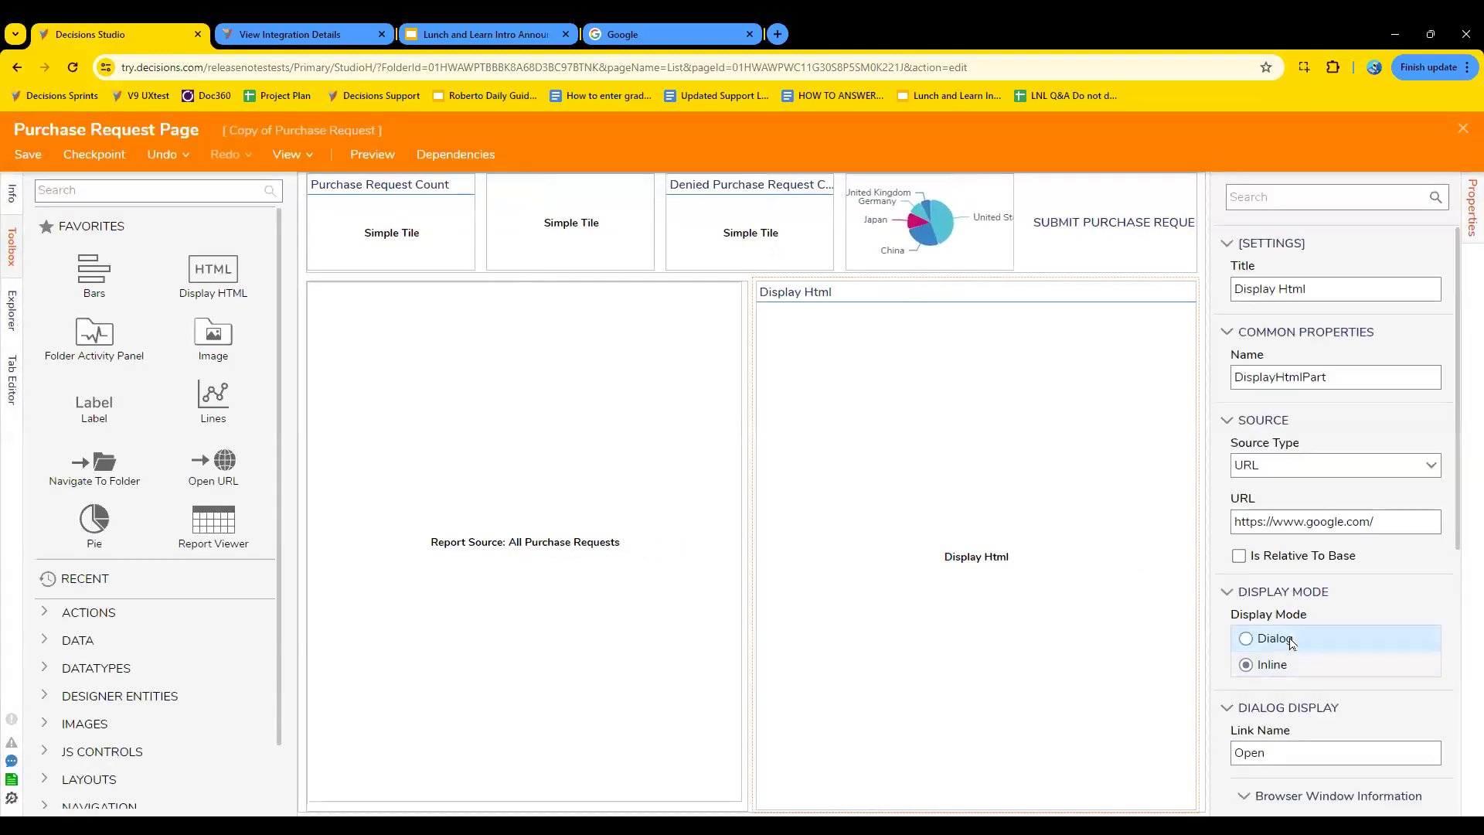
- Examine the Display HTML component's properties and its available source type options
{"action": "scroll", "coordinate": [1291, 644], "scroll_direction": "down", "scroll_amount": 3}
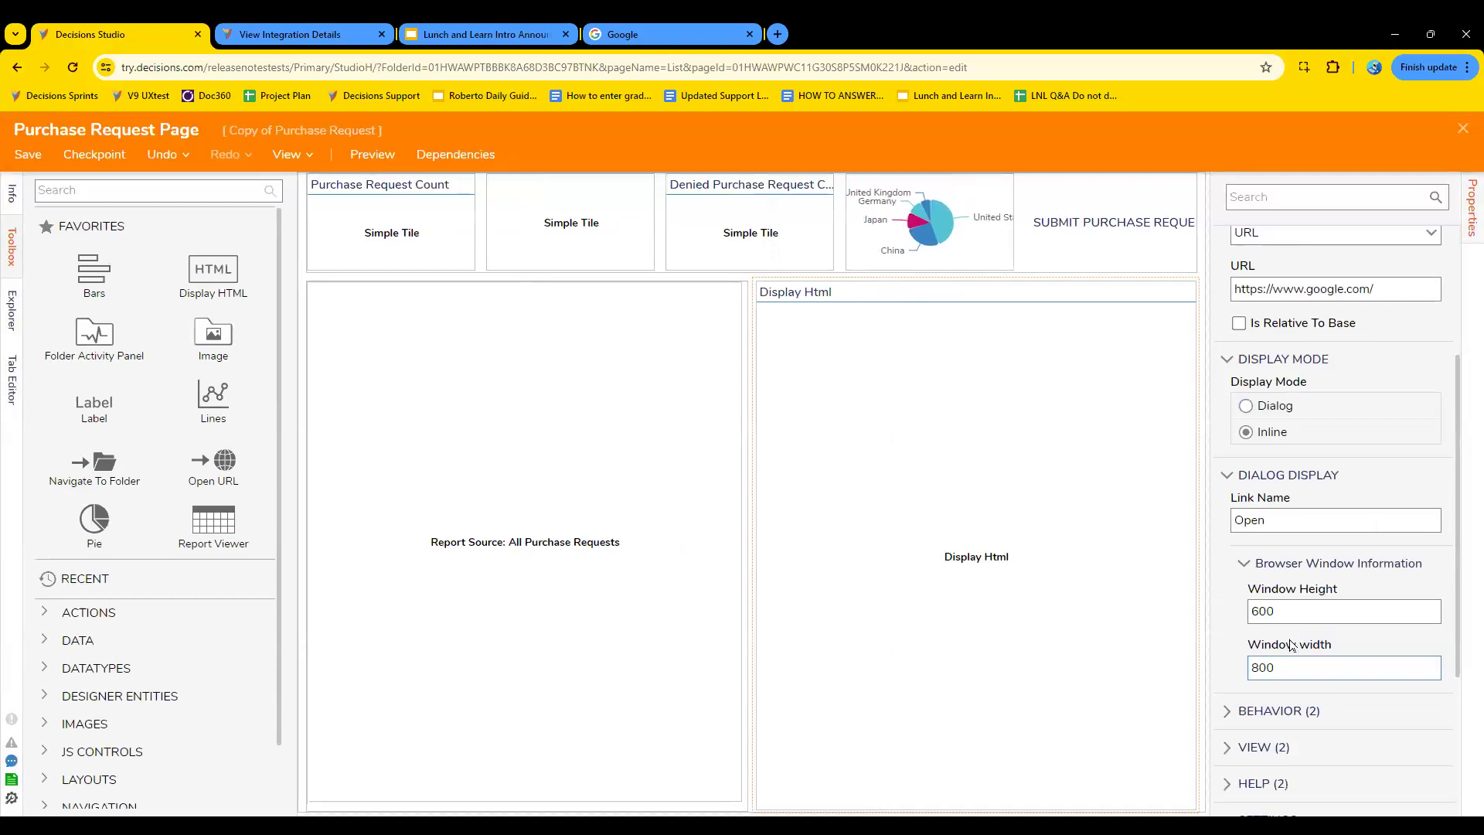
{"action": "scroll", "coordinate": [1291, 644], "scroll_direction": "down", "scroll_amount": 3}
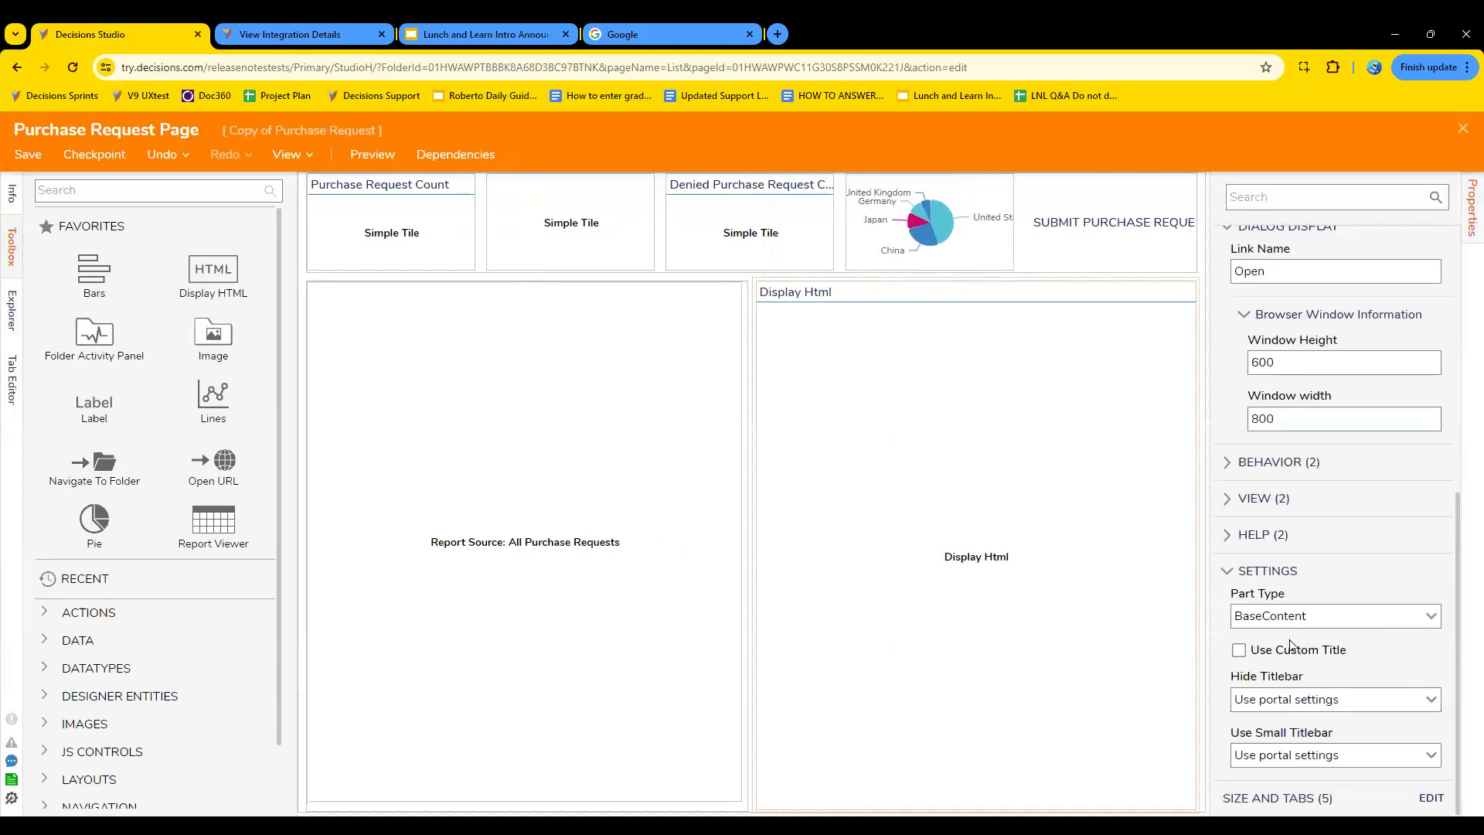
{"action": "scroll", "coordinate": [1289, 644], "scroll_direction": "up", "scroll_amount": 6}
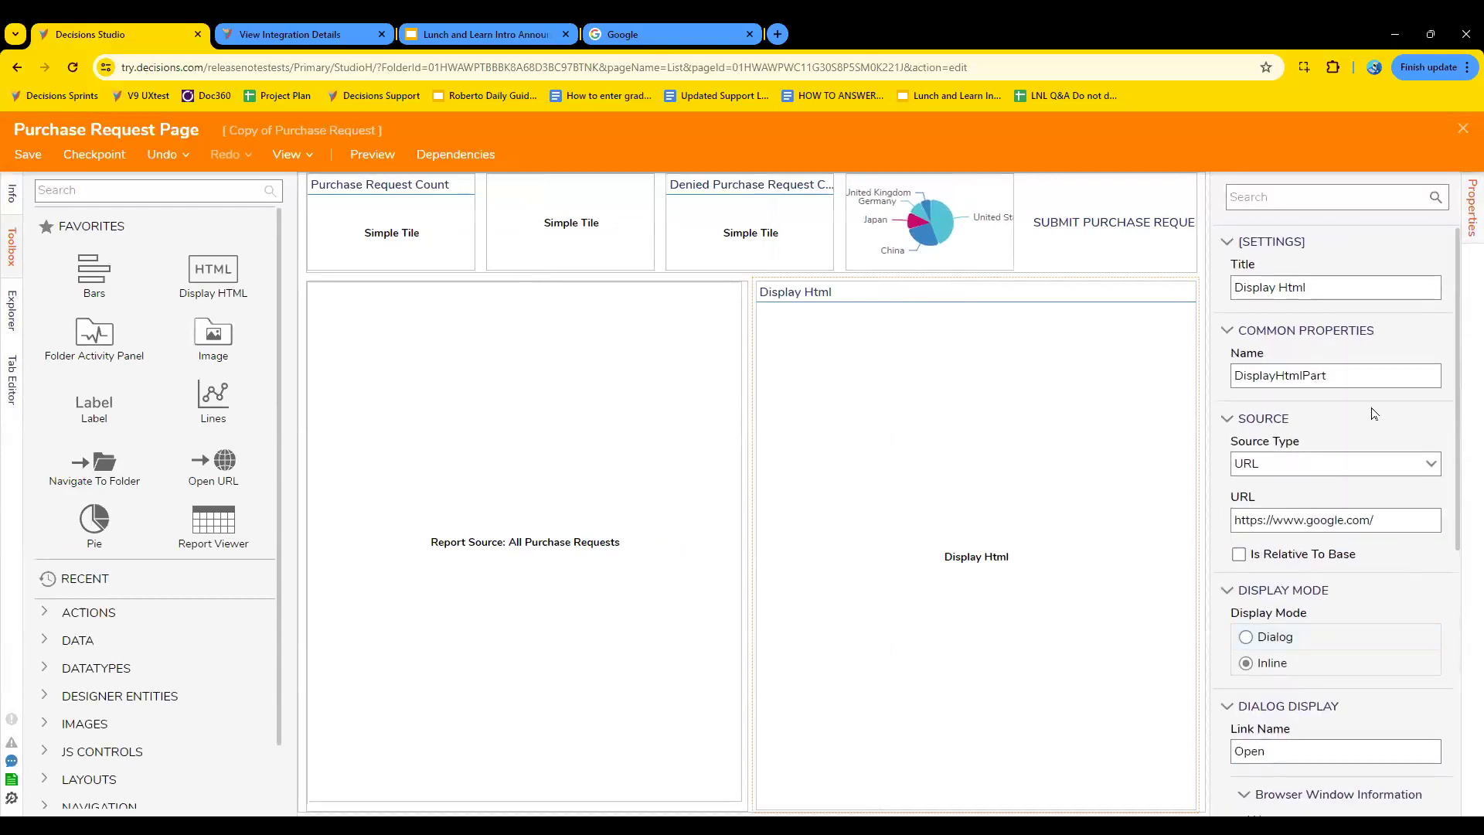
{"action": "left_click", "coordinate": [1431, 465]}
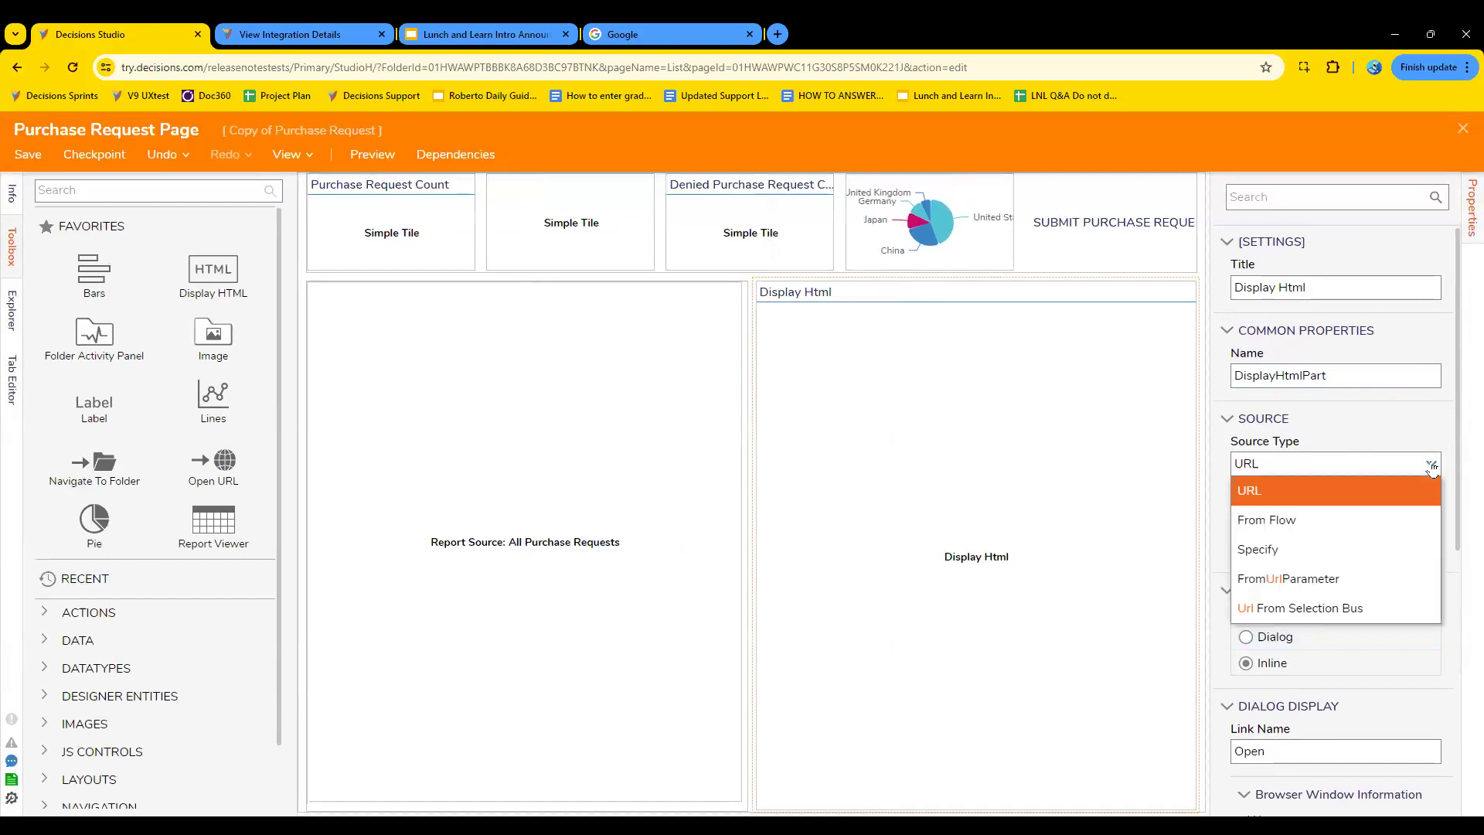
{"action": "left_click", "coordinate": [1431, 467]}
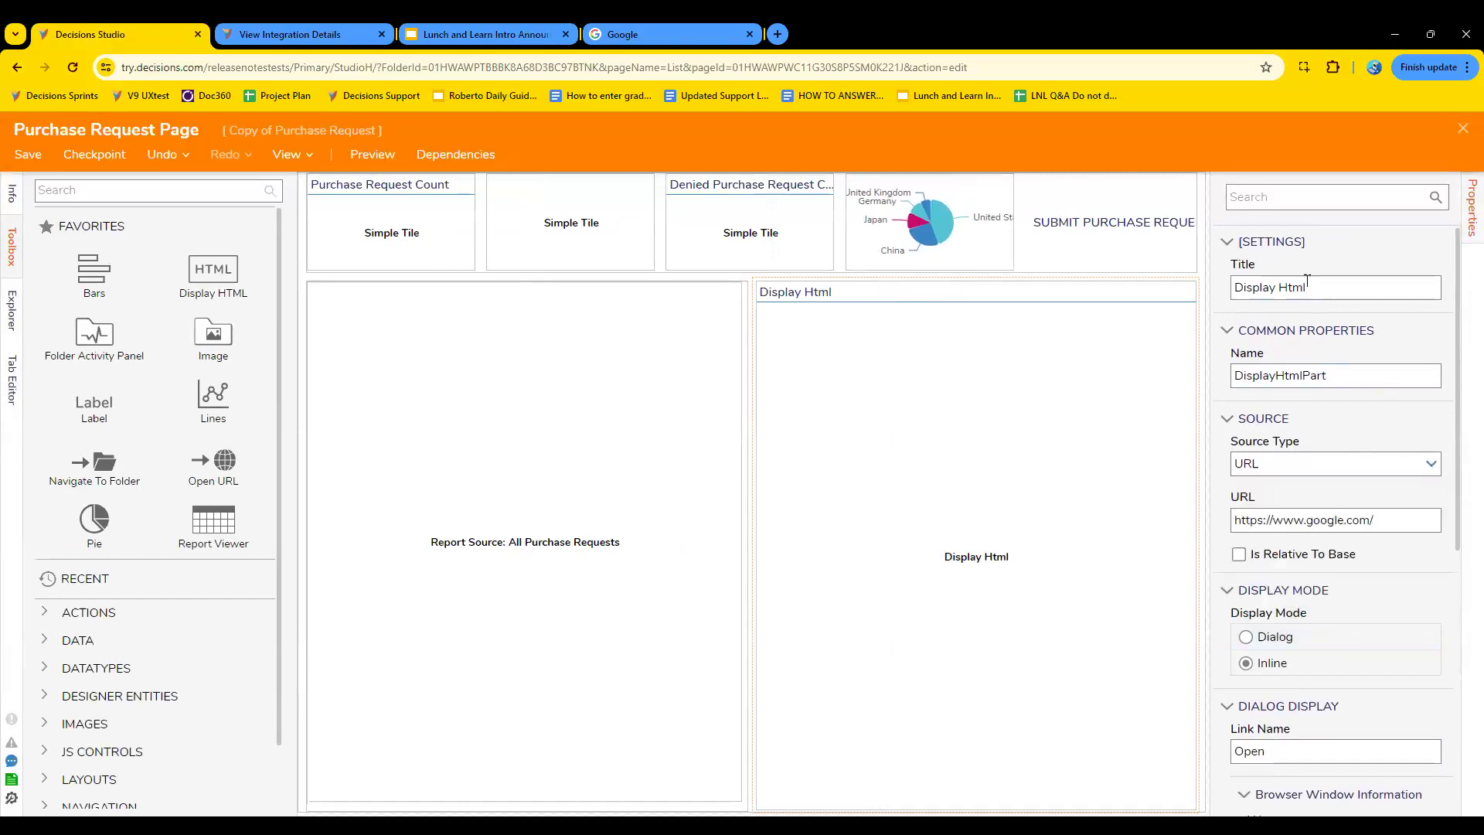
- Examine the Display HTML component's behavior, view, help and dialog display settings, collapsing each section after review
{"action": "scroll", "coordinate": [1373, 447], "scroll_direction": "down", "scroll_amount": 3}
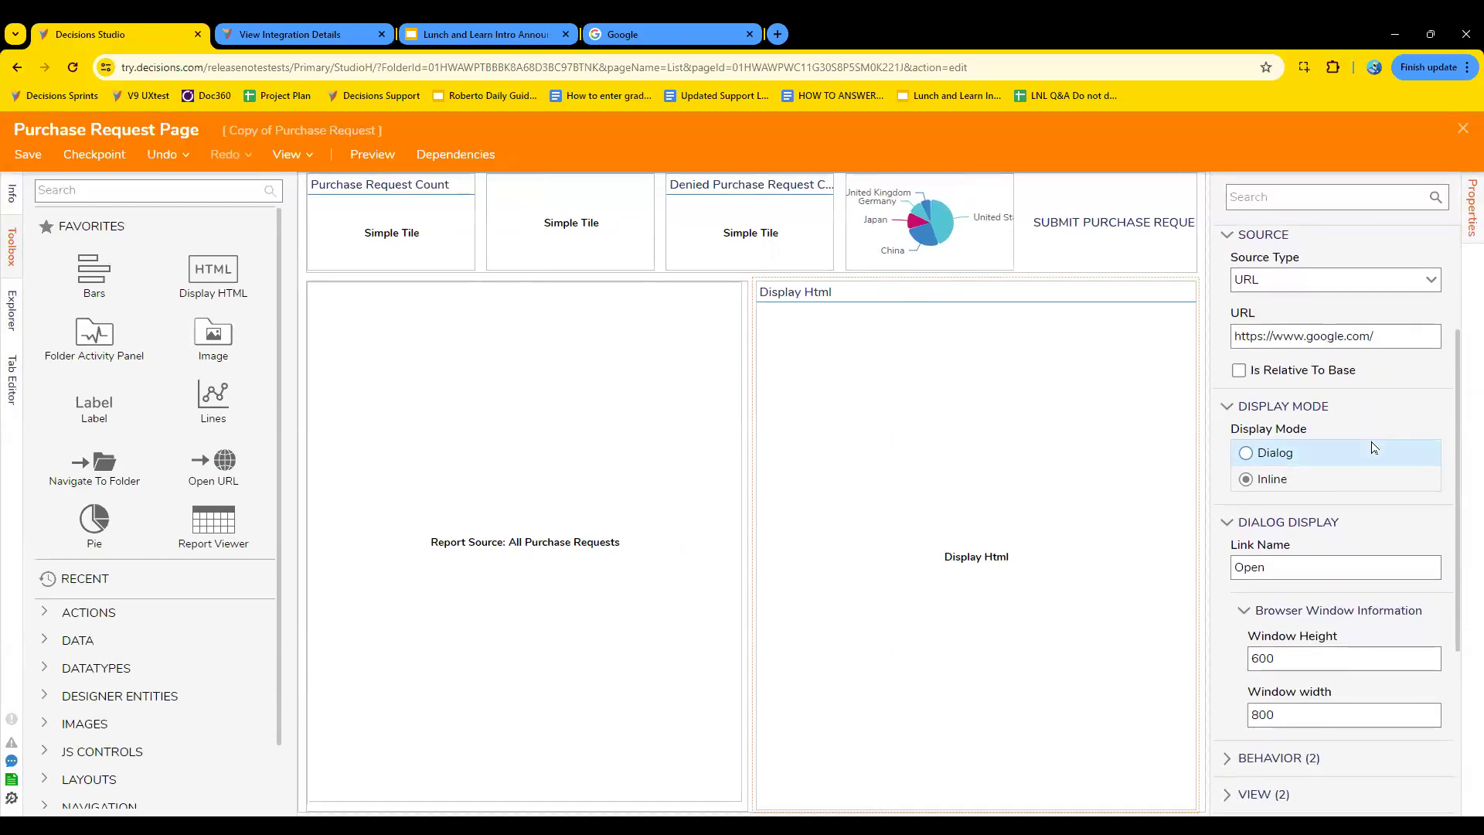
{"action": "scroll", "coordinate": [1373, 447], "scroll_direction": "down", "scroll_amount": 2}
{"action": "left_click", "coordinate": [1256, 607]}
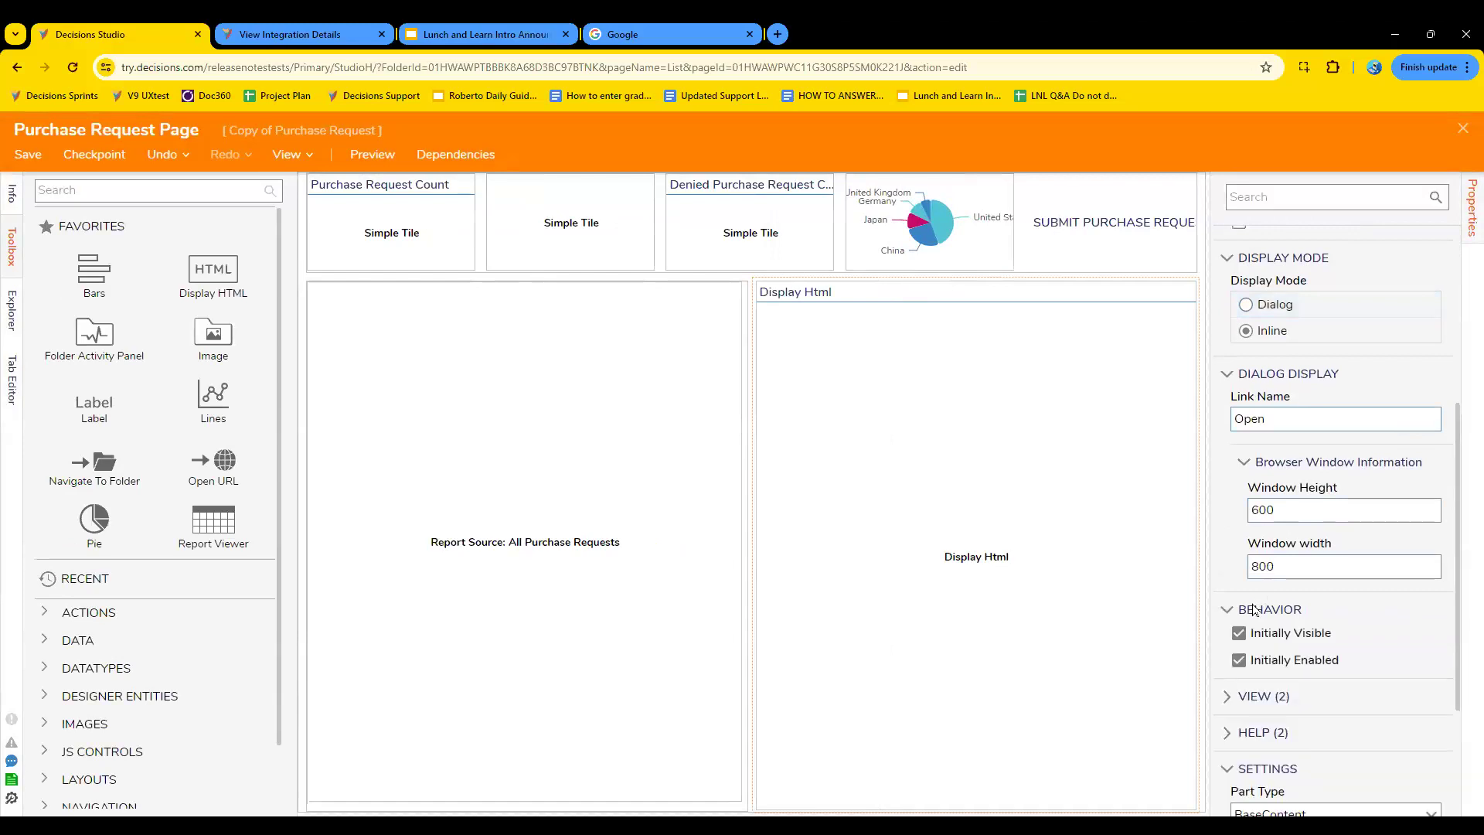
{"action": "scroll", "coordinate": [1253, 610], "scroll_direction": "down", "scroll_amount": 3}
{"action": "left_click", "coordinate": [1264, 500]}
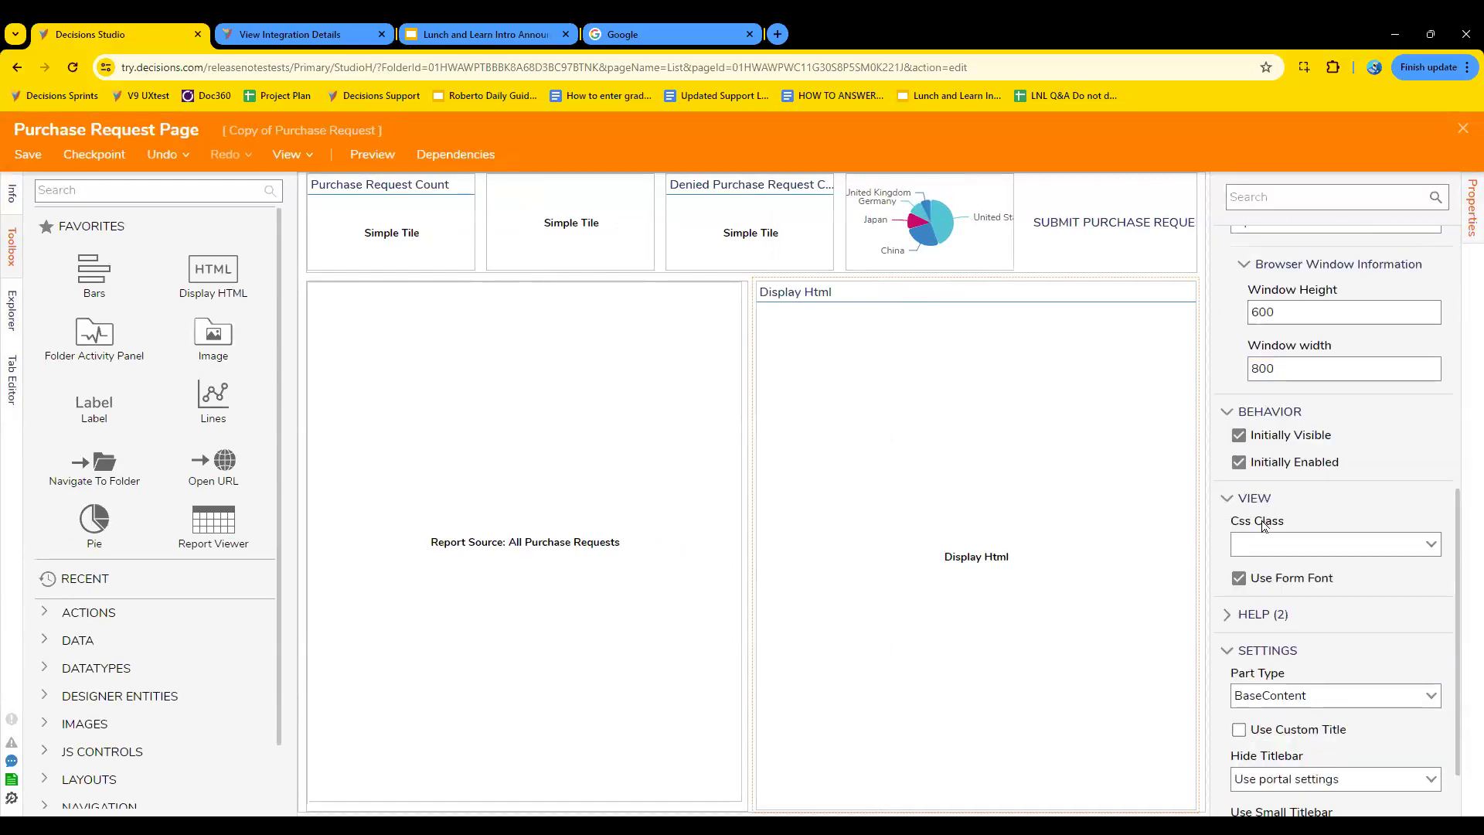
{"action": "left_click", "coordinate": [1256, 611]}
{"action": "left_click", "coordinate": [1257, 611]}
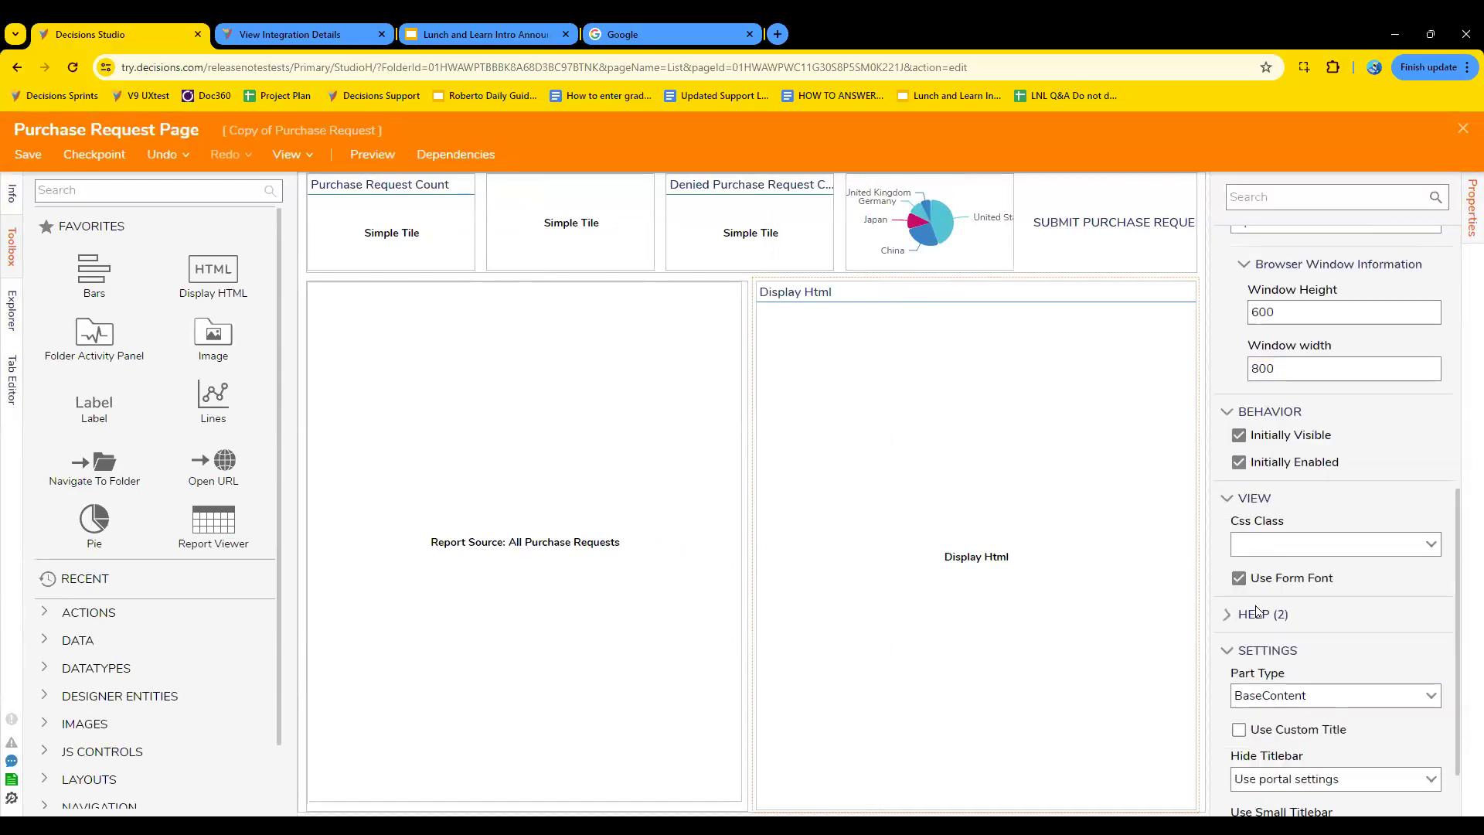
{"action": "left_click", "coordinate": [1261, 501]}
{"action": "left_click", "coordinate": [1287, 417]}
{"action": "scroll", "coordinate": [1354, 464], "scroll_direction": "up", "scroll_amount": 2}
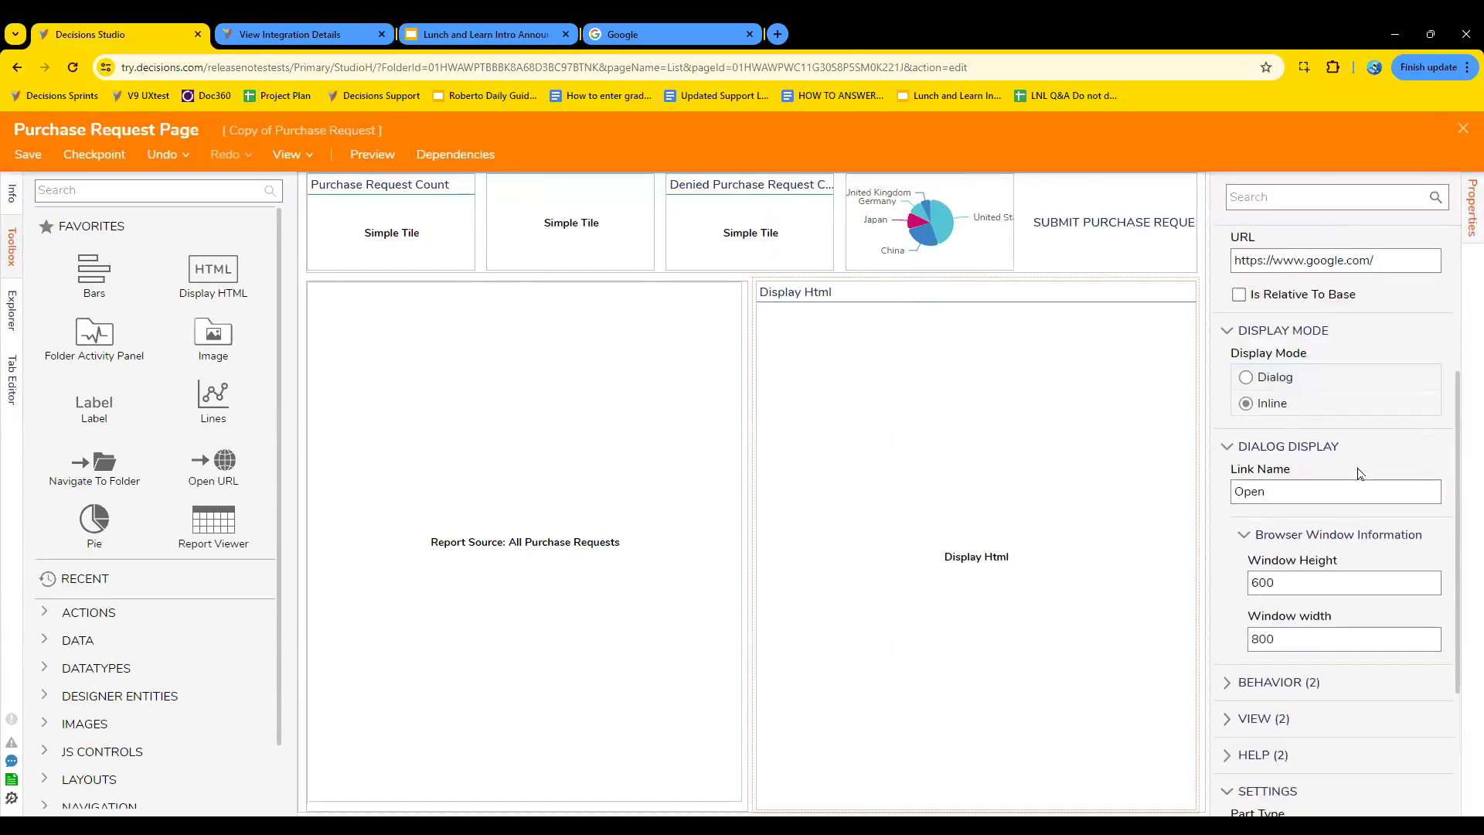
{"action": "left_click", "coordinate": [1296, 539]}
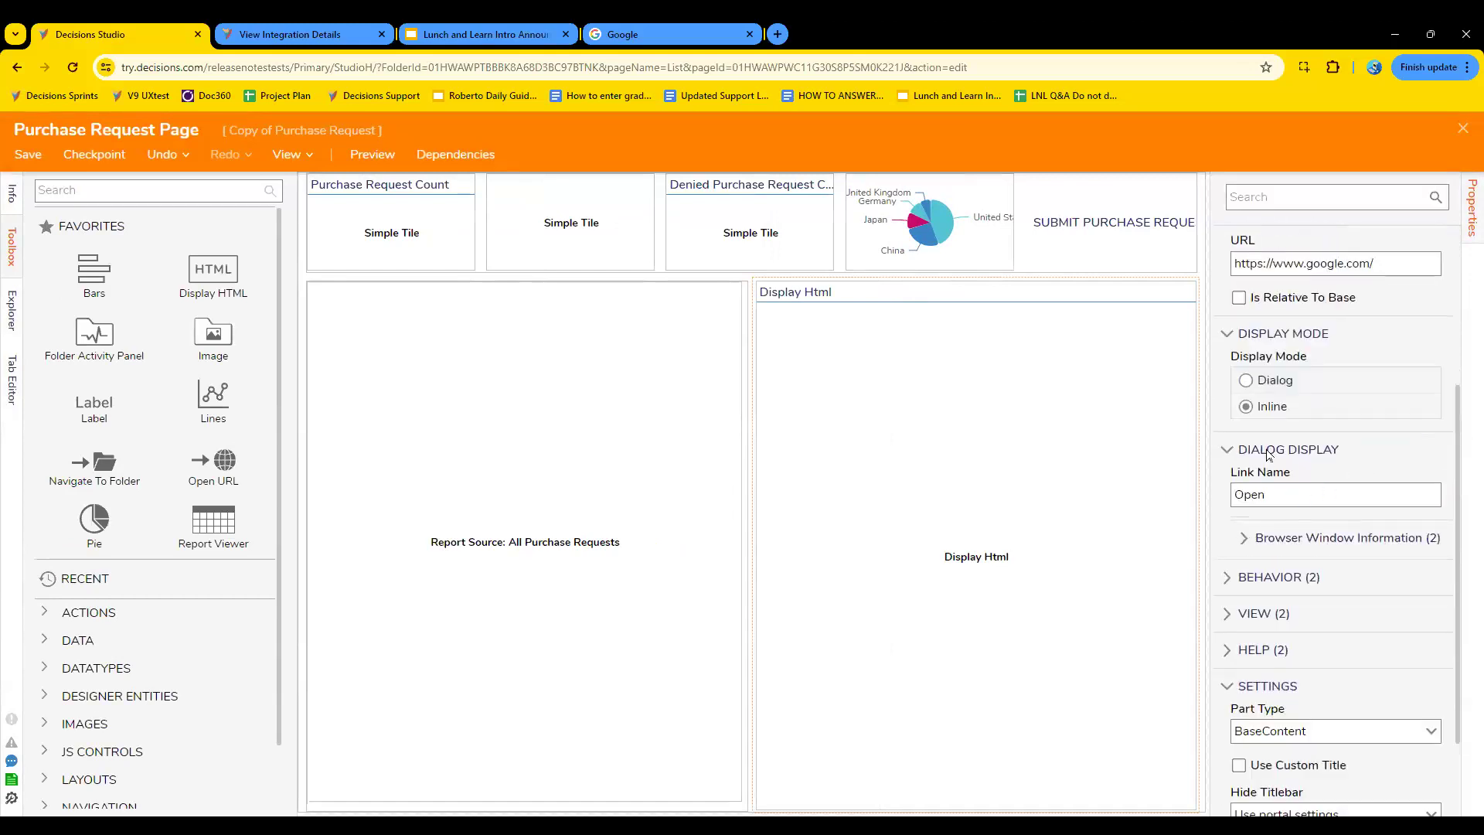
{"action": "left_click", "coordinate": [1268, 455]}
{"action": "scroll", "coordinate": [1354, 411], "scroll_direction": "up", "scroll_amount": 3}
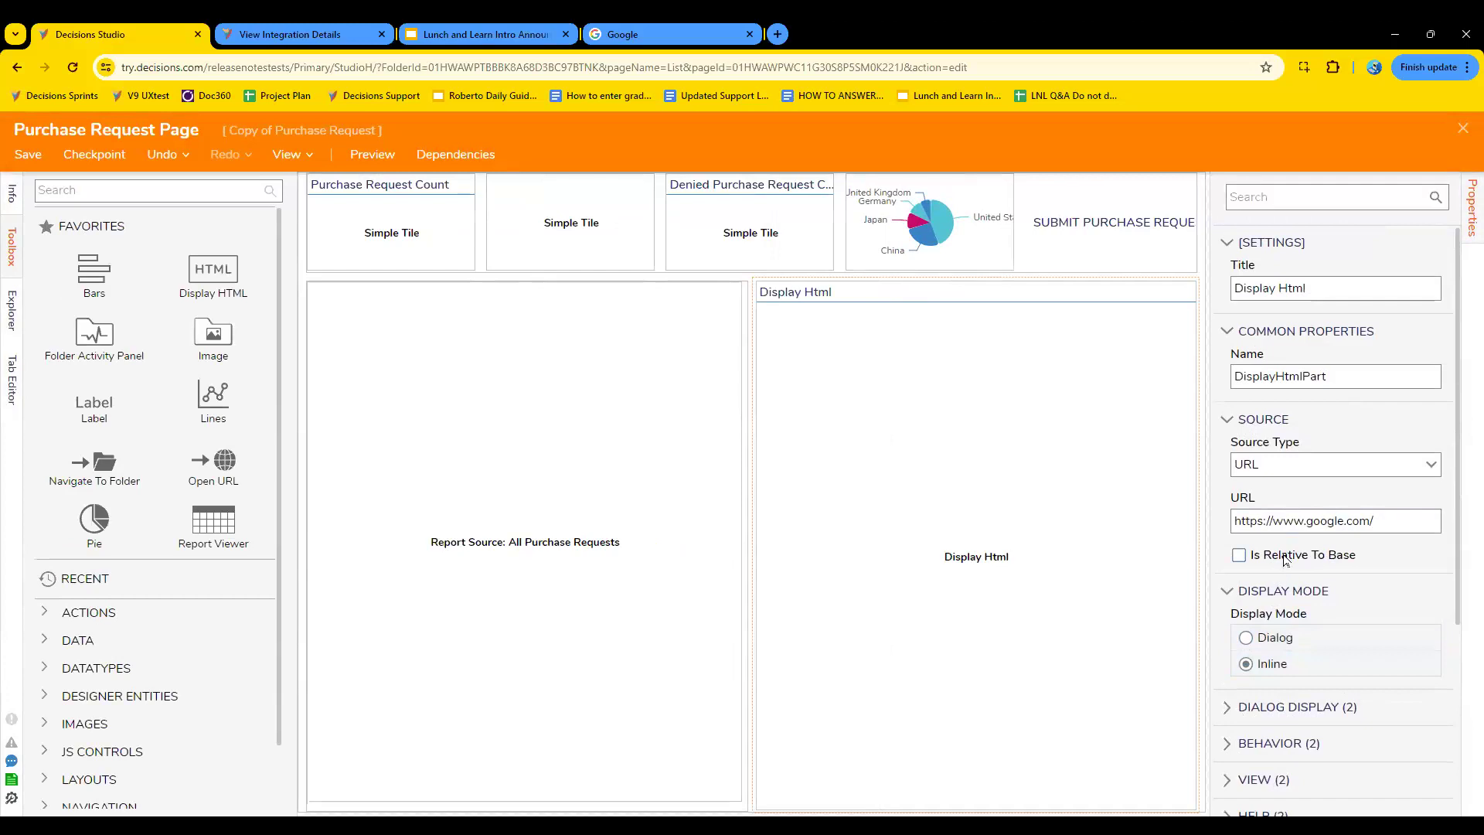
- Save Purchase Request Page without notes and close the page designer
{"action": "left_click", "coordinate": [31, 154]}
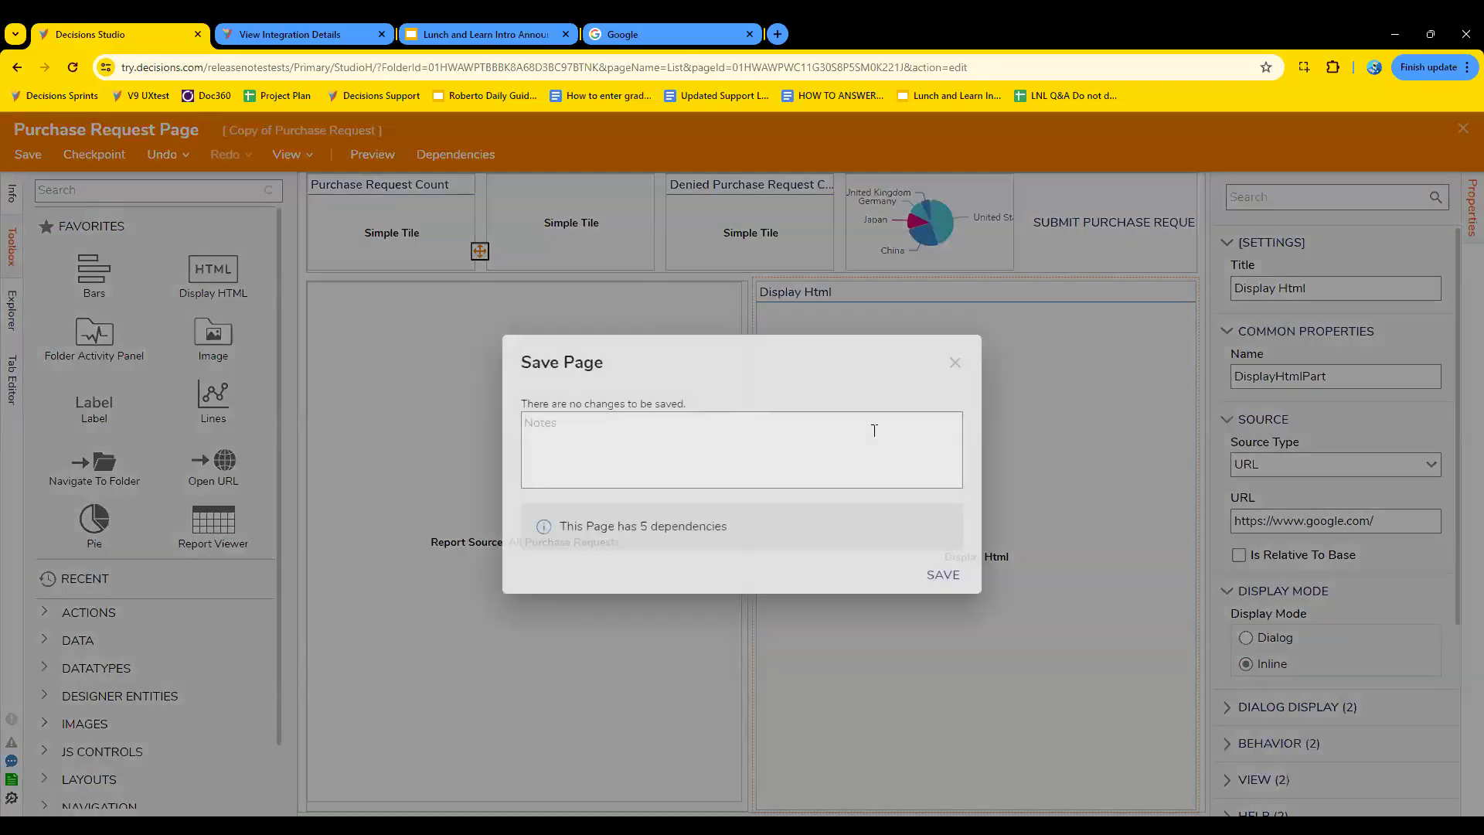
{"action": "left_click", "coordinate": [943, 575]}
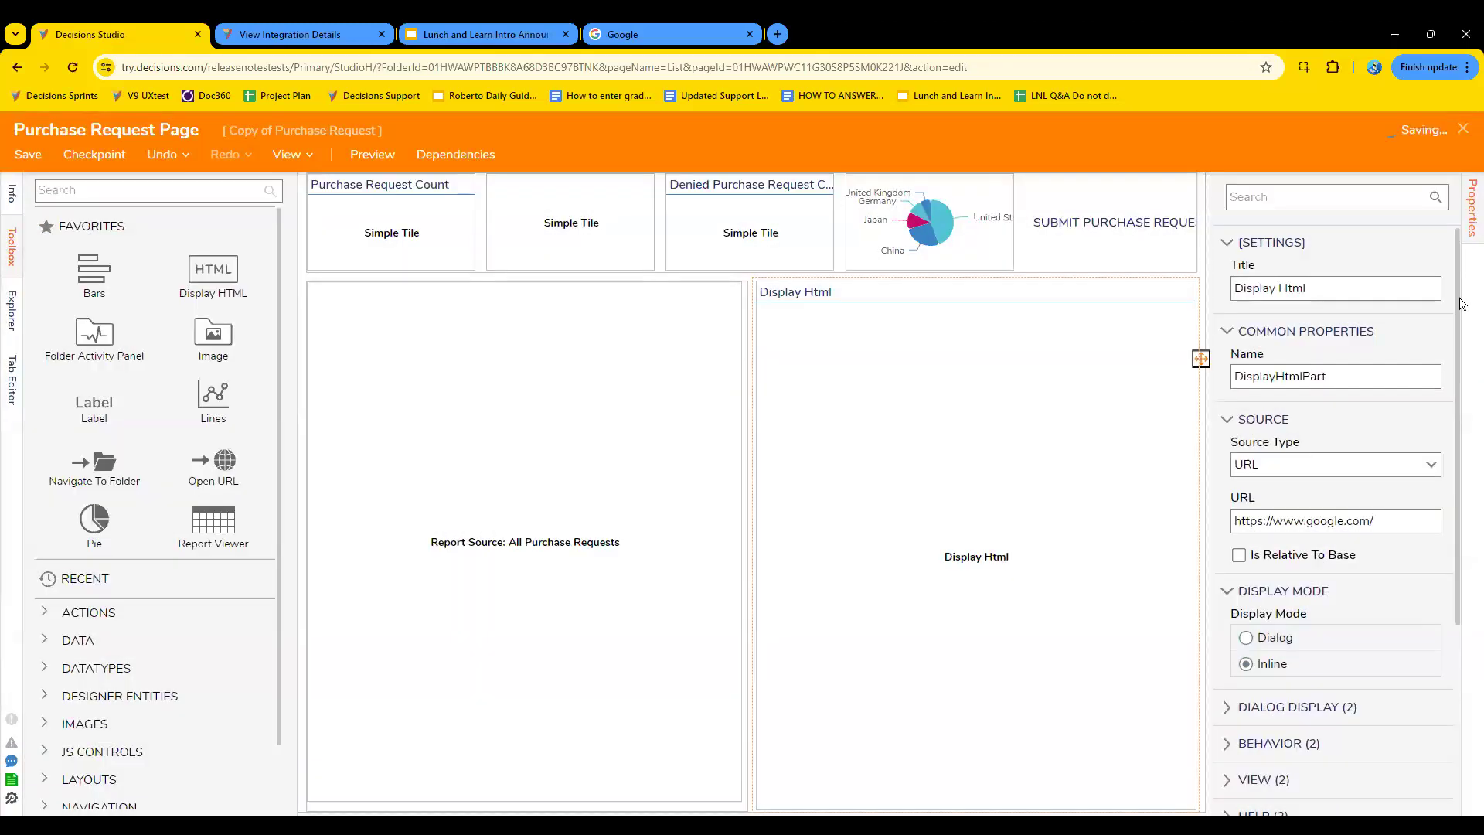
{"action": "left_click", "coordinate": [1463, 130]}
- Check the saved page in the Manager Dashboard Purchase Requests folder, and open Purchase Request Page from Copy of Purchase Request for editing
{"action": "double_click", "coordinate": [598, 320]}
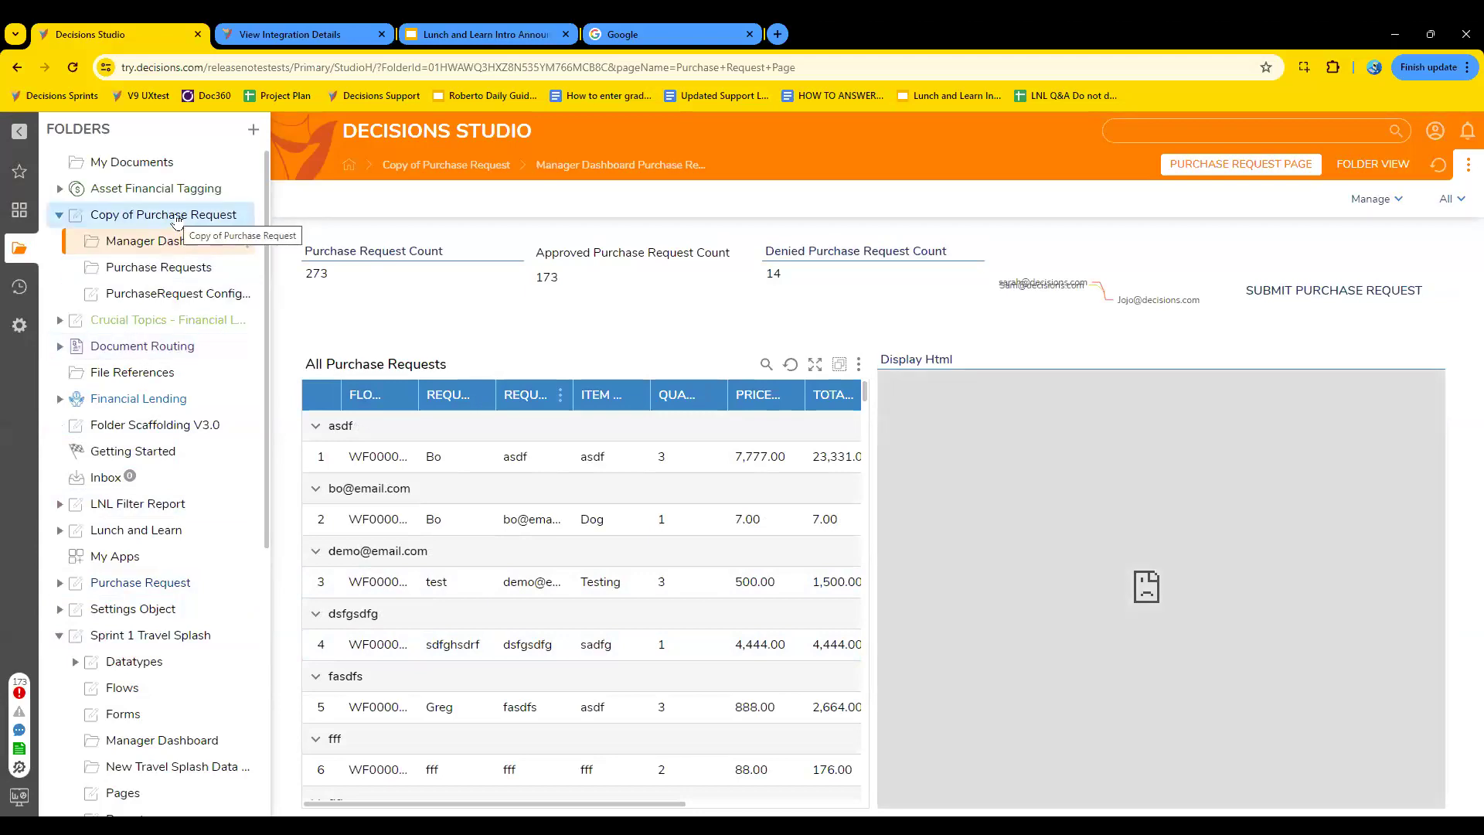
{"action": "right_click", "coordinate": [176, 219]}
{"action": "left_click", "coordinate": [155, 221]}
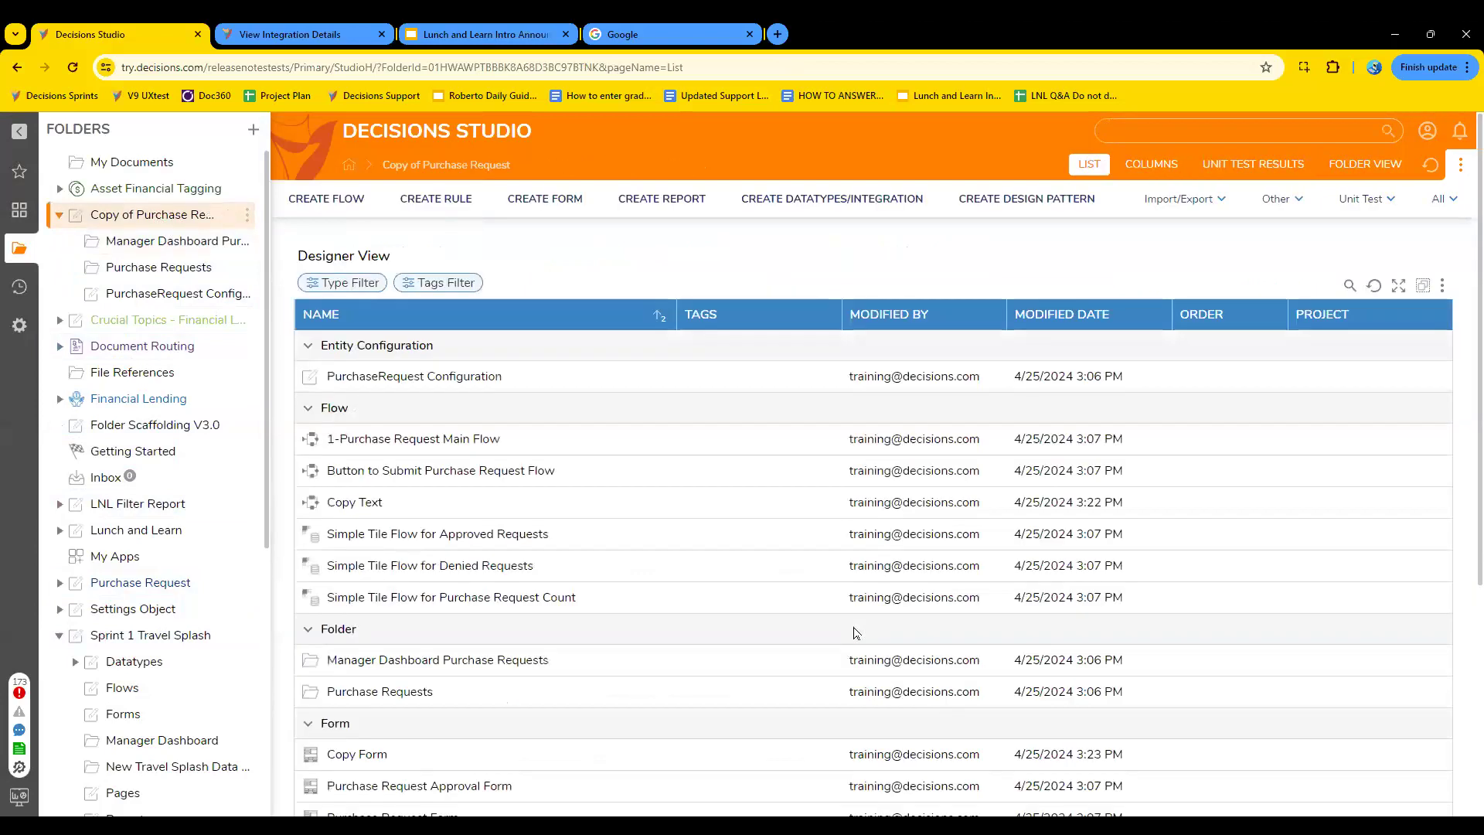
{"action": "scroll", "coordinate": [513, 671], "scroll_direction": "down", "scroll_amount": 4}
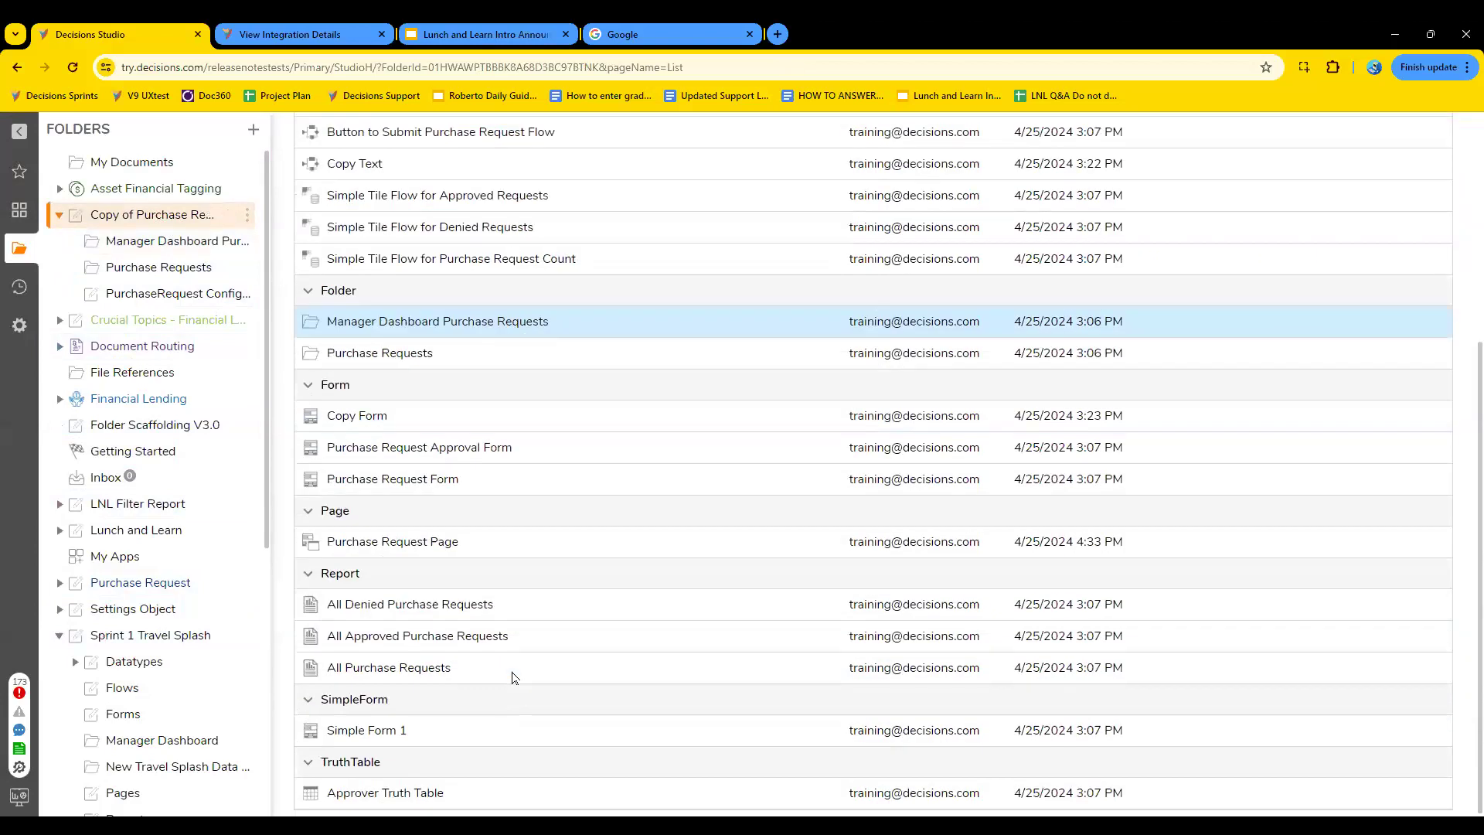
{"action": "double_click", "coordinate": [402, 543]}
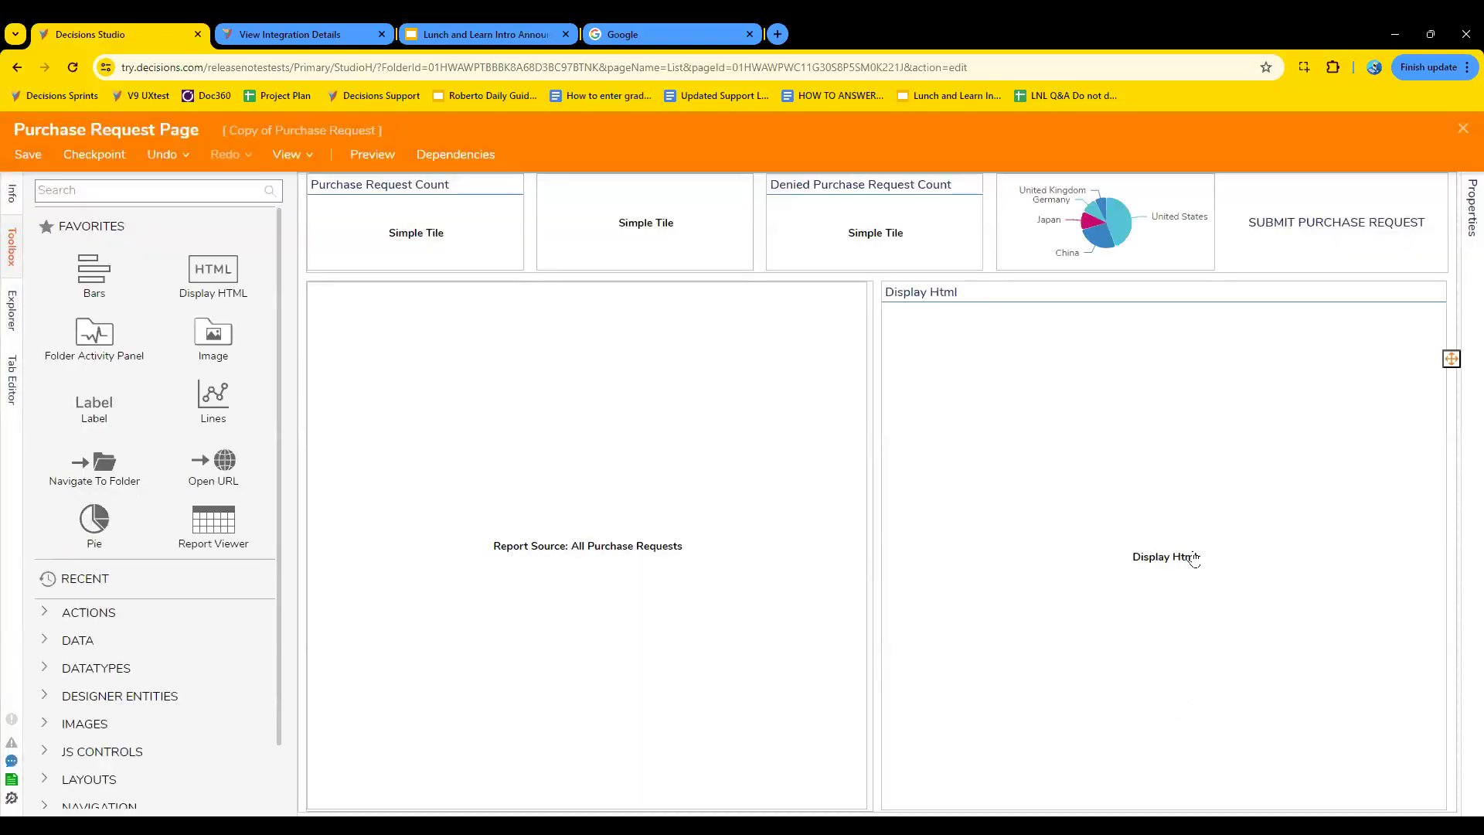
- Select the Display HTML component and enable Is Relative To Base for its URL
{"action": "left_click", "coordinate": [1195, 553]}
{"action": "left_click", "coordinate": [1329, 562]}
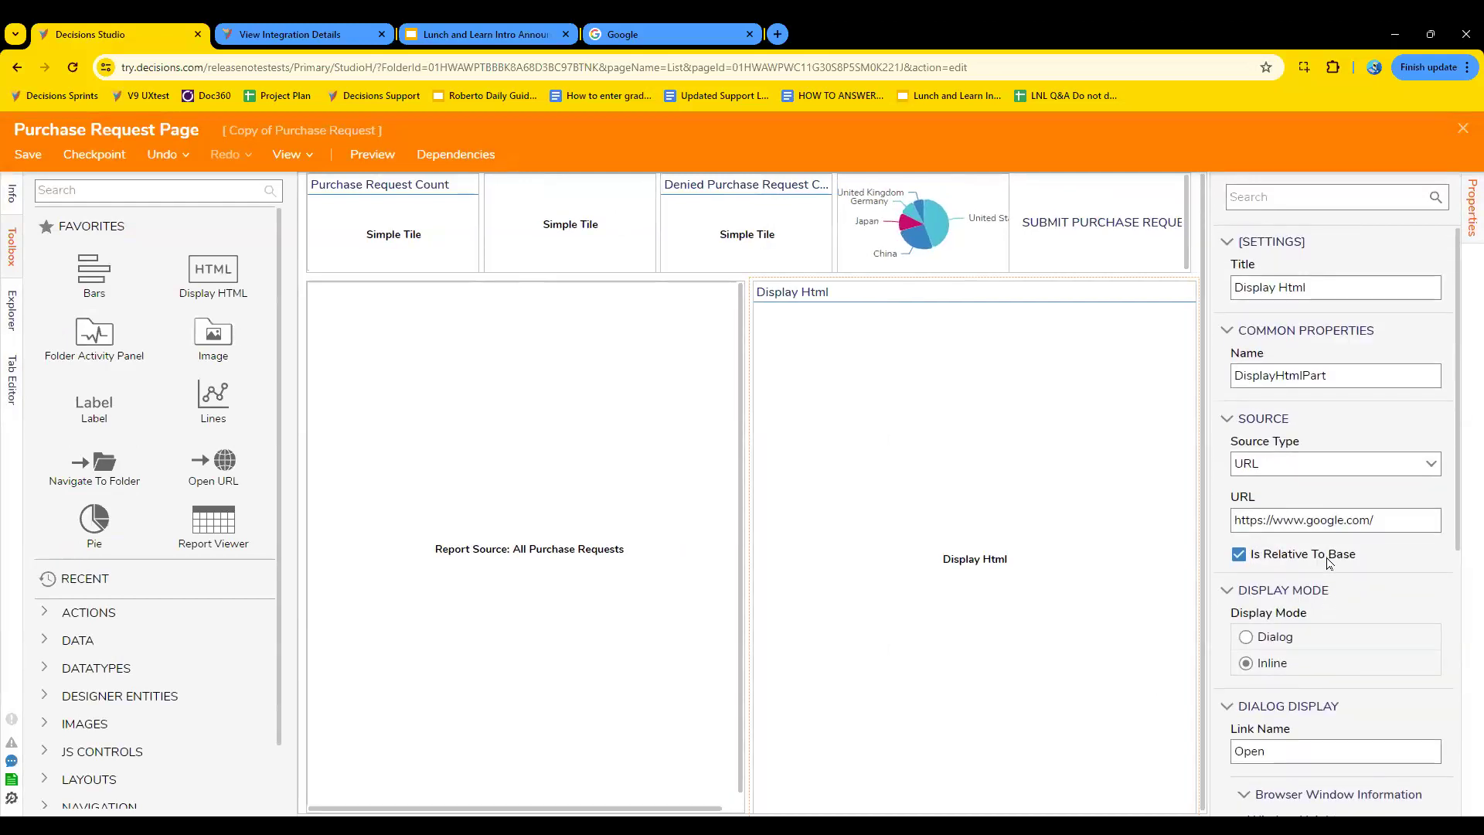
{"action": "scroll", "coordinate": [1329, 562], "scroll_direction": "down", "scroll_amount": 5}
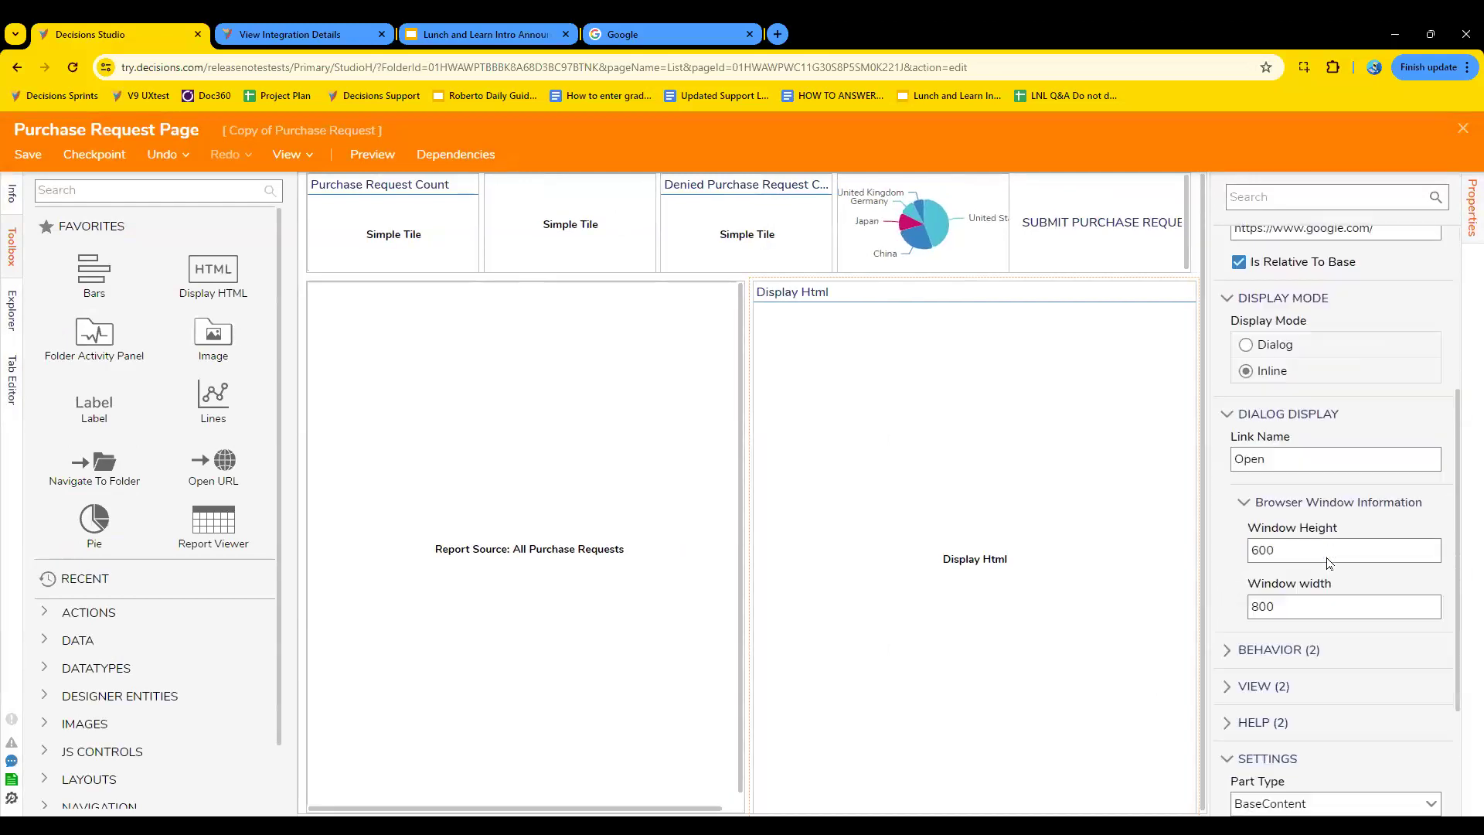
{"action": "scroll", "coordinate": [1327, 557], "scroll_direction": "up", "scroll_amount": 1}
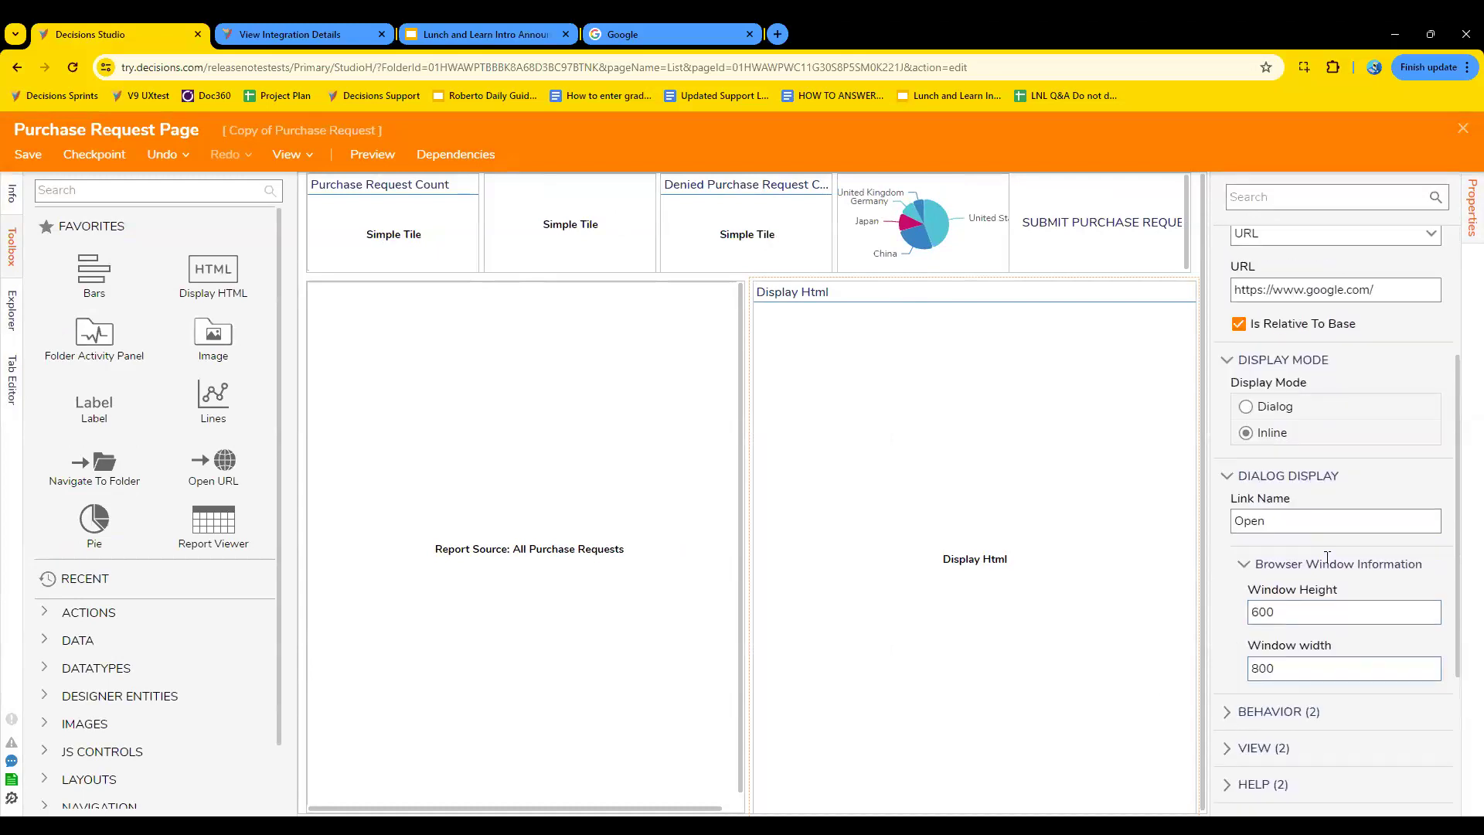
- Look through the Display HTML component's remaining behavior, view, help and title bar settings
{"action": "scroll", "coordinate": [1327, 557], "scroll_direction": "down", "scroll_amount": 1}
{"action": "scroll", "coordinate": [1327, 557], "scroll_direction": "down", "scroll_amount": 1}
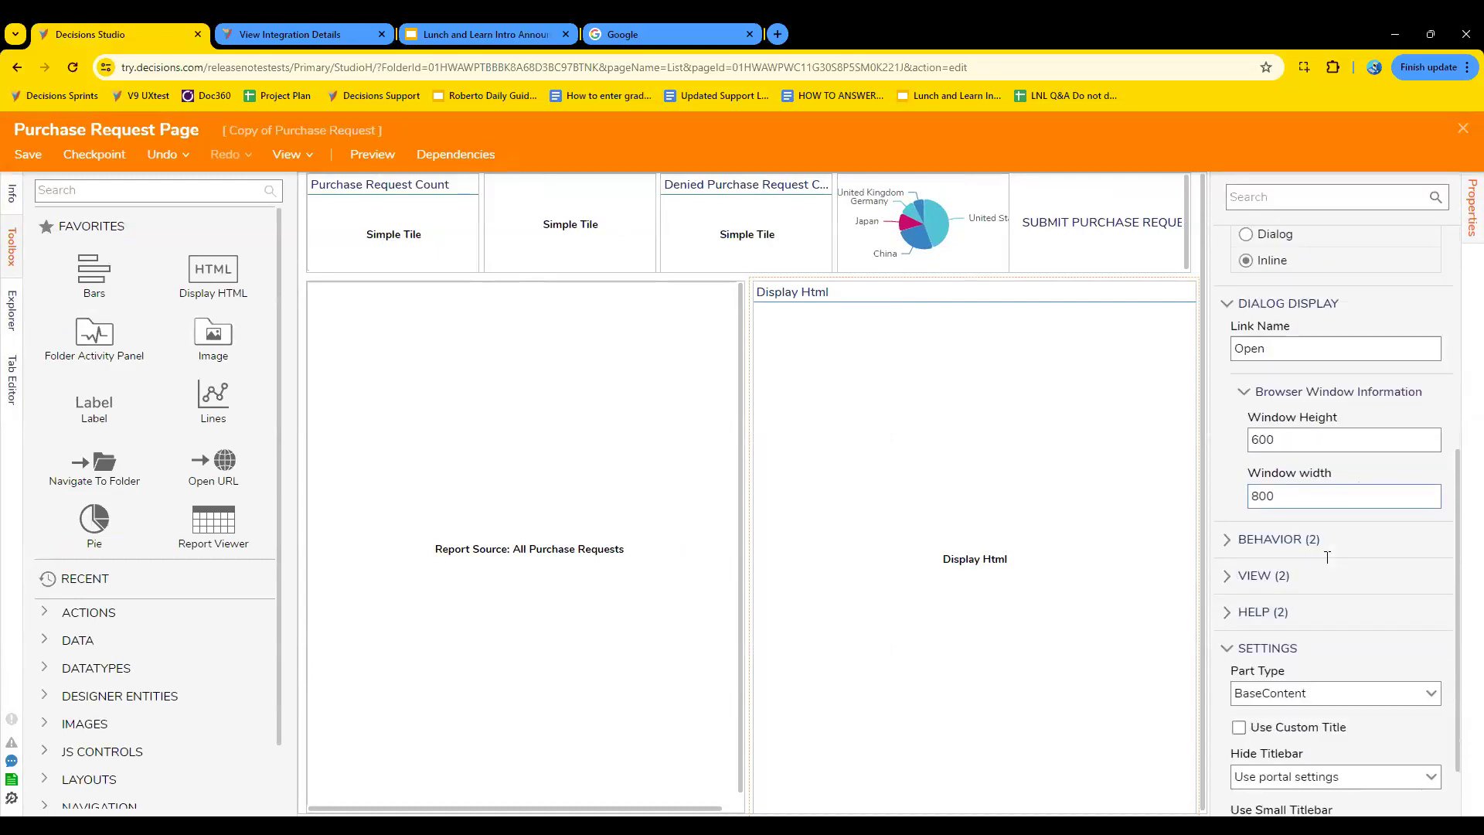
{"action": "left_click", "coordinate": [1291, 541]}
{"action": "left_click", "coordinate": [1291, 547]}
{"action": "left_click", "coordinate": [1267, 578]}
{"action": "left_click", "coordinate": [1266, 578]}
{"action": "left_click", "coordinate": [1283, 614]}
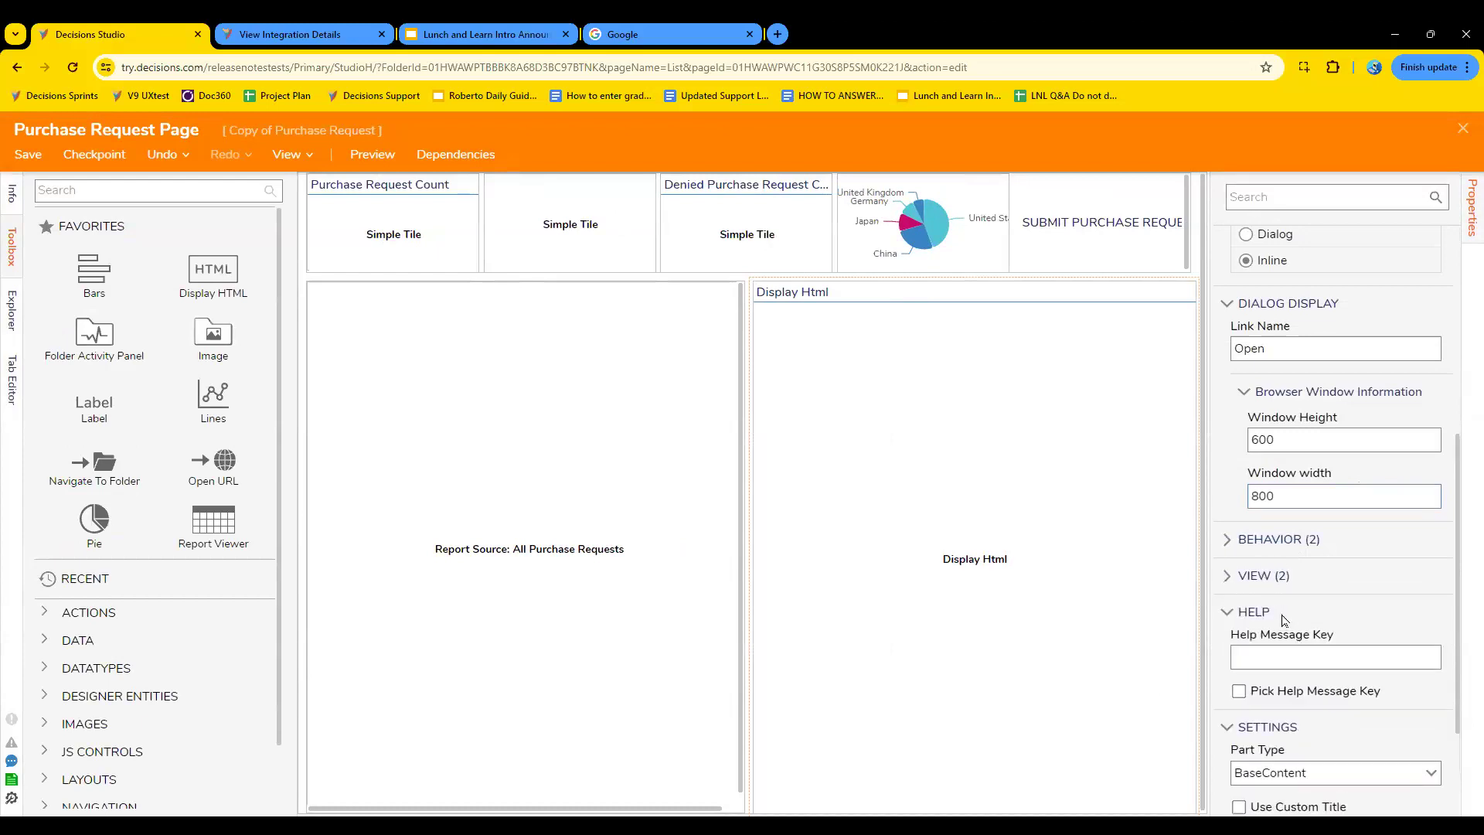
{"action": "left_click", "coordinate": [1282, 614]}
{"action": "scroll", "coordinate": [1283, 614], "scroll_direction": "down", "scroll_amount": 1}
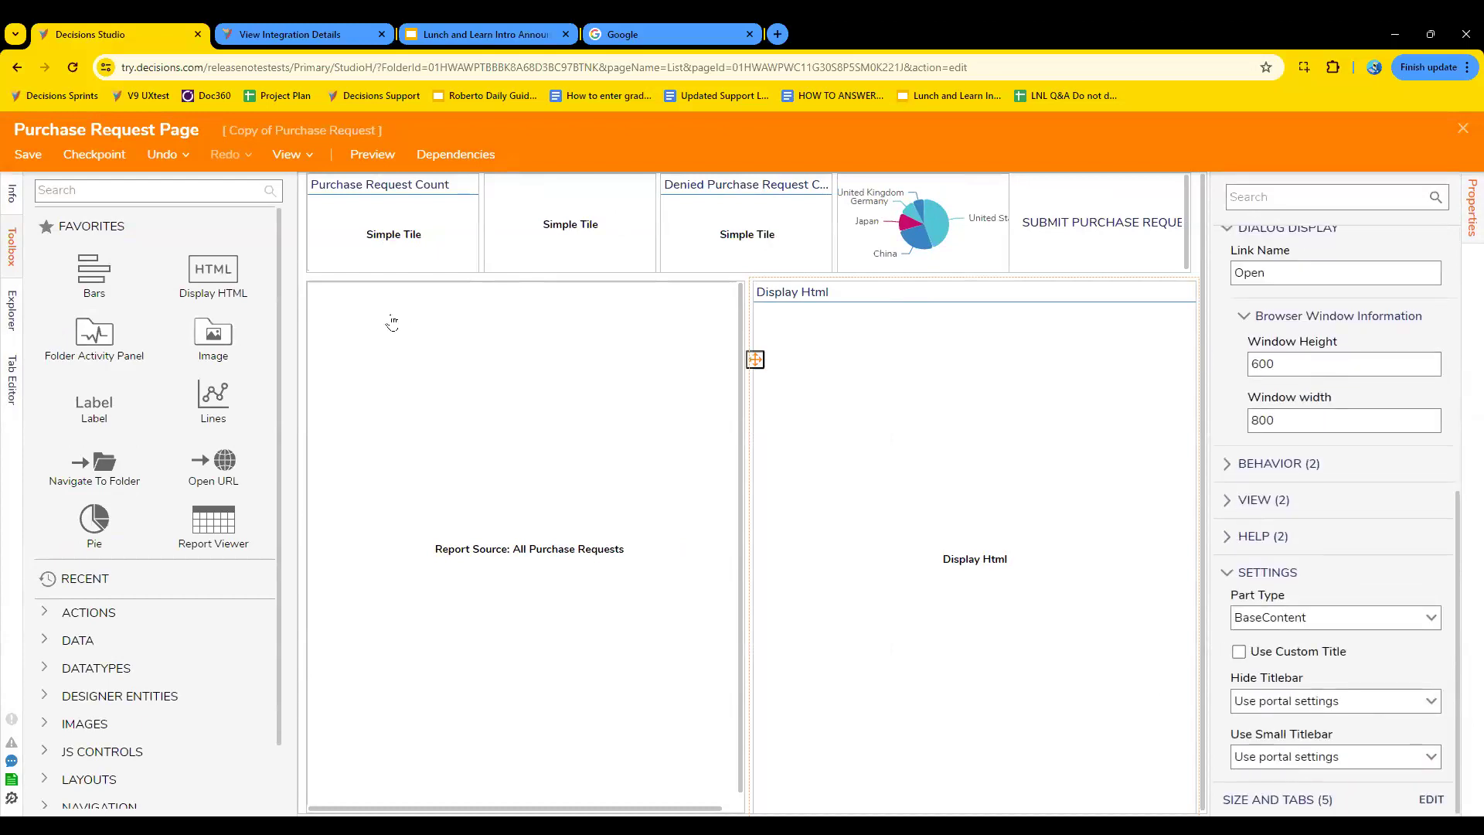
- Search the toolbox for html components, widen it to look through the matches, and clear the search
{"action": "left_click", "coordinate": [120, 191]}
{"action": "type", "text": "html"}
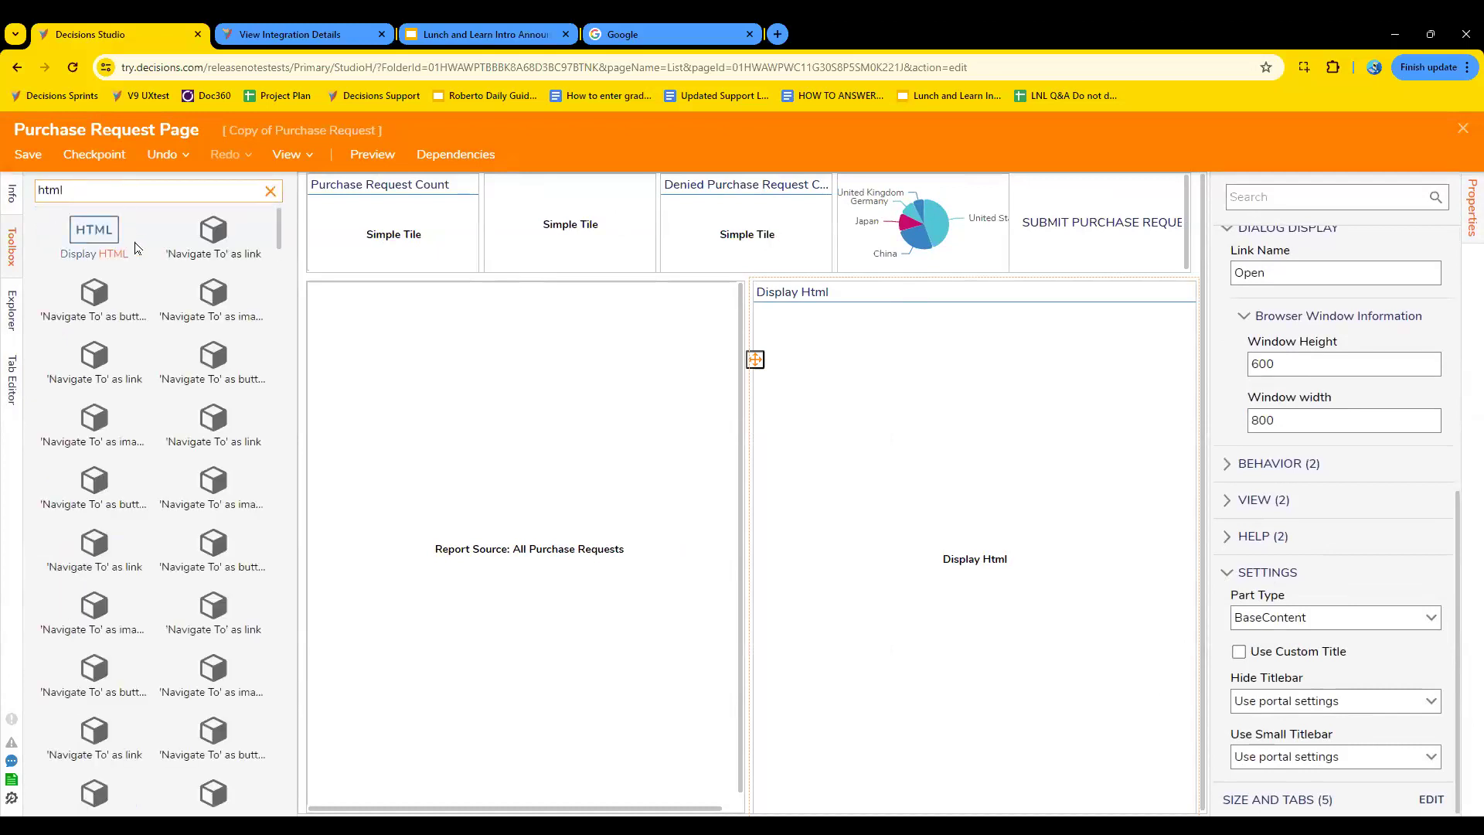
{"action": "left_click_drag", "start_coordinate": [295, 308], "coordinate": [550, 348]}
{"action": "scroll", "coordinate": [444, 477], "scroll_direction": "down", "scroll_amount": 10}
{"action": "scroll", "coordinate": [445, 477], "scroll_direction": "up", "scroll_amount": 10}
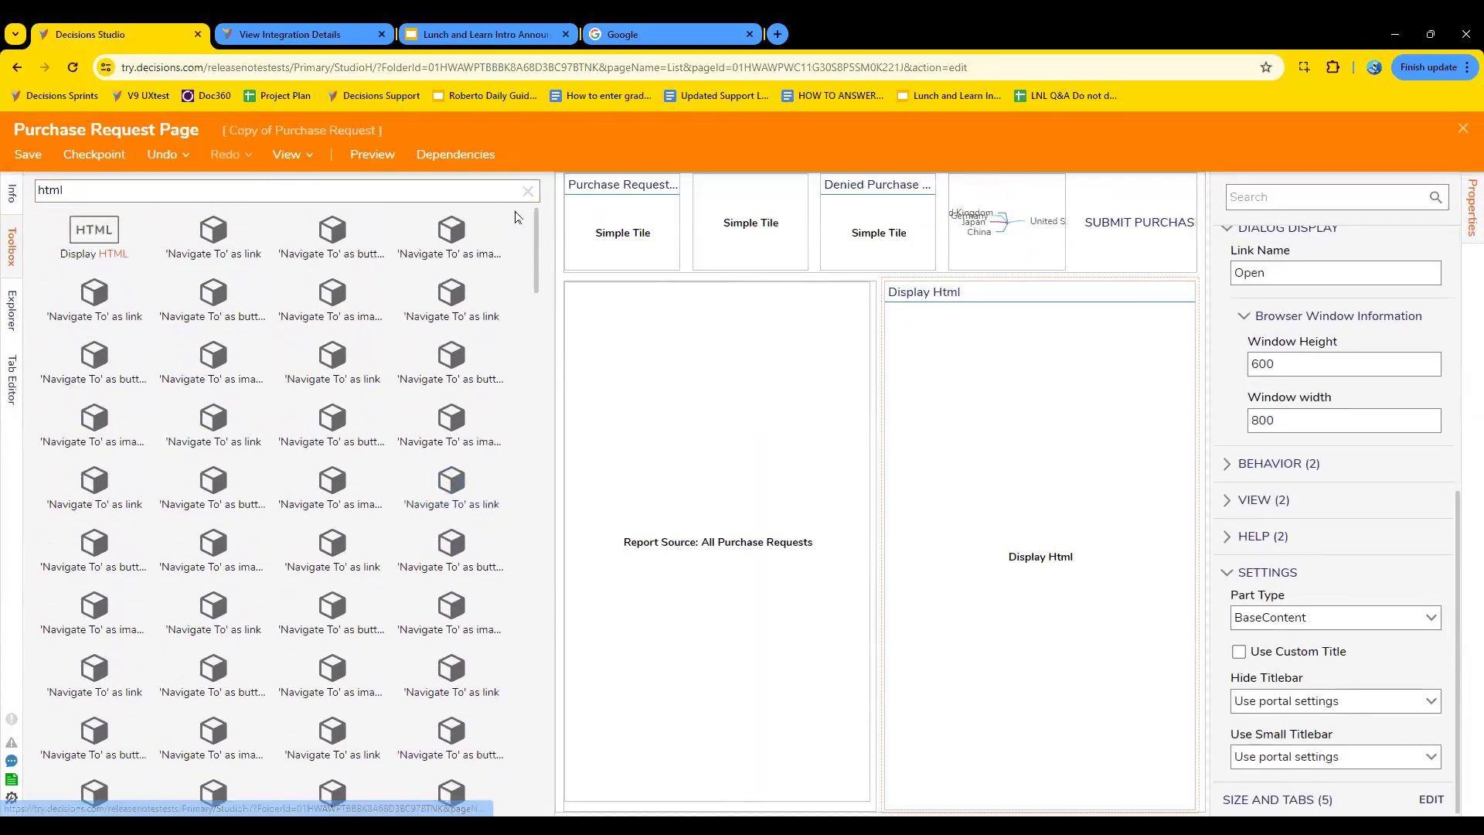
{"action": "left_click", "coordinate": [528, 191]}
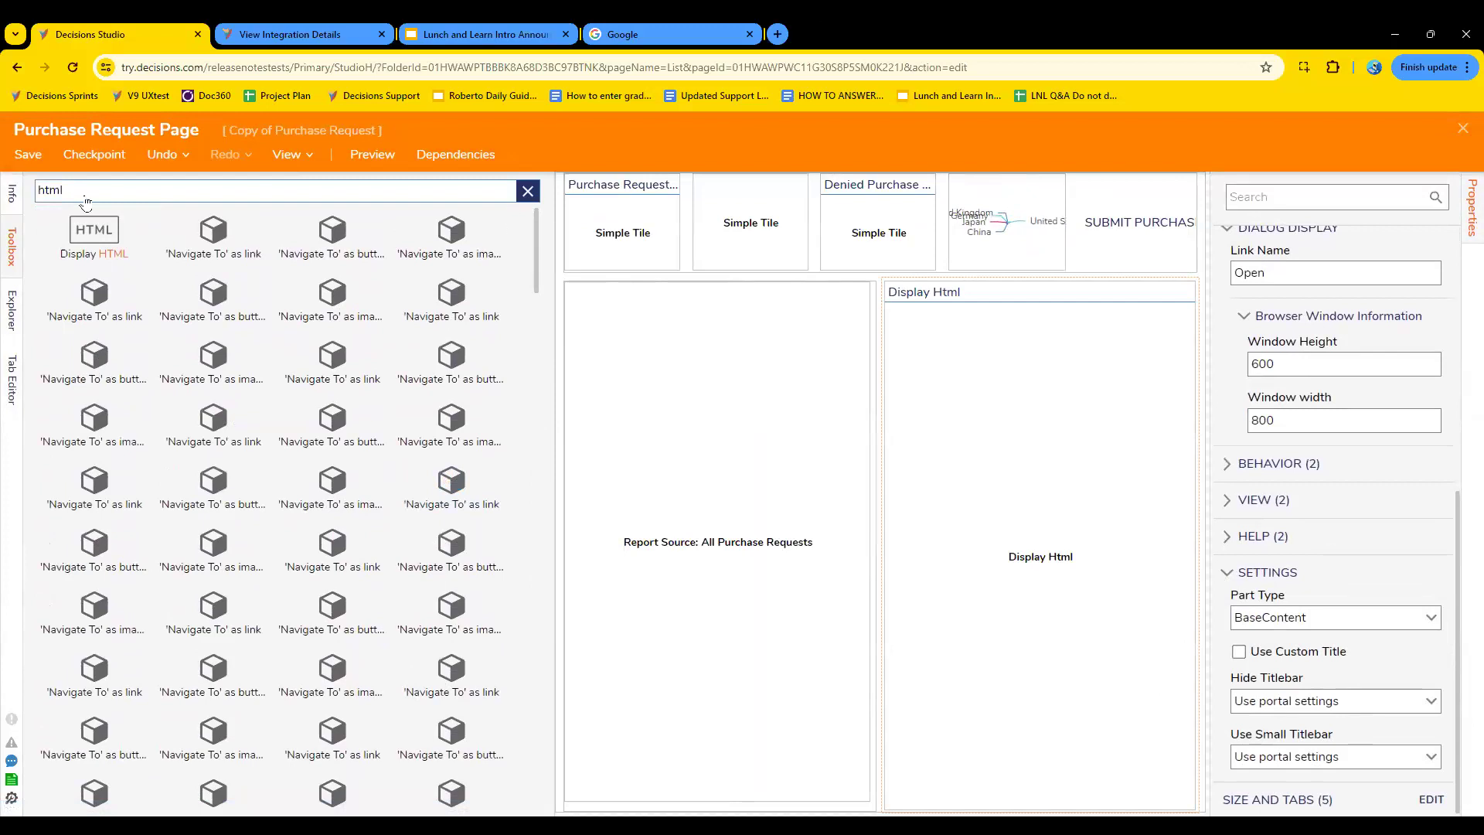
- Save Purchase Request Page without notes, close the designer, and view the page in the Manager Dashboard Purchase Requests folder
{"action": "left_click", "coordinate": [28, 154]}
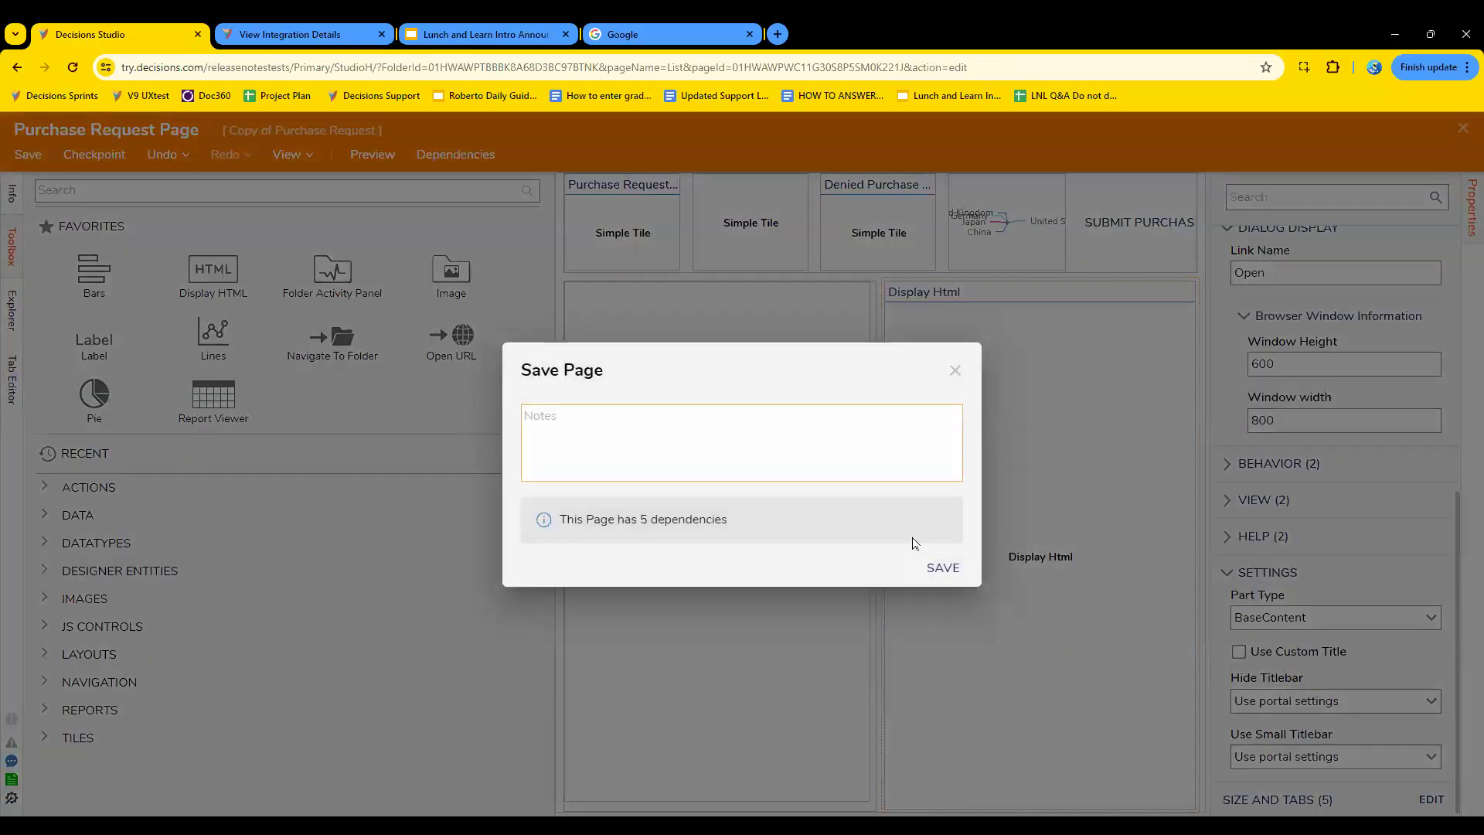
{"action": "left_click", "coordinate": [941, 567]}
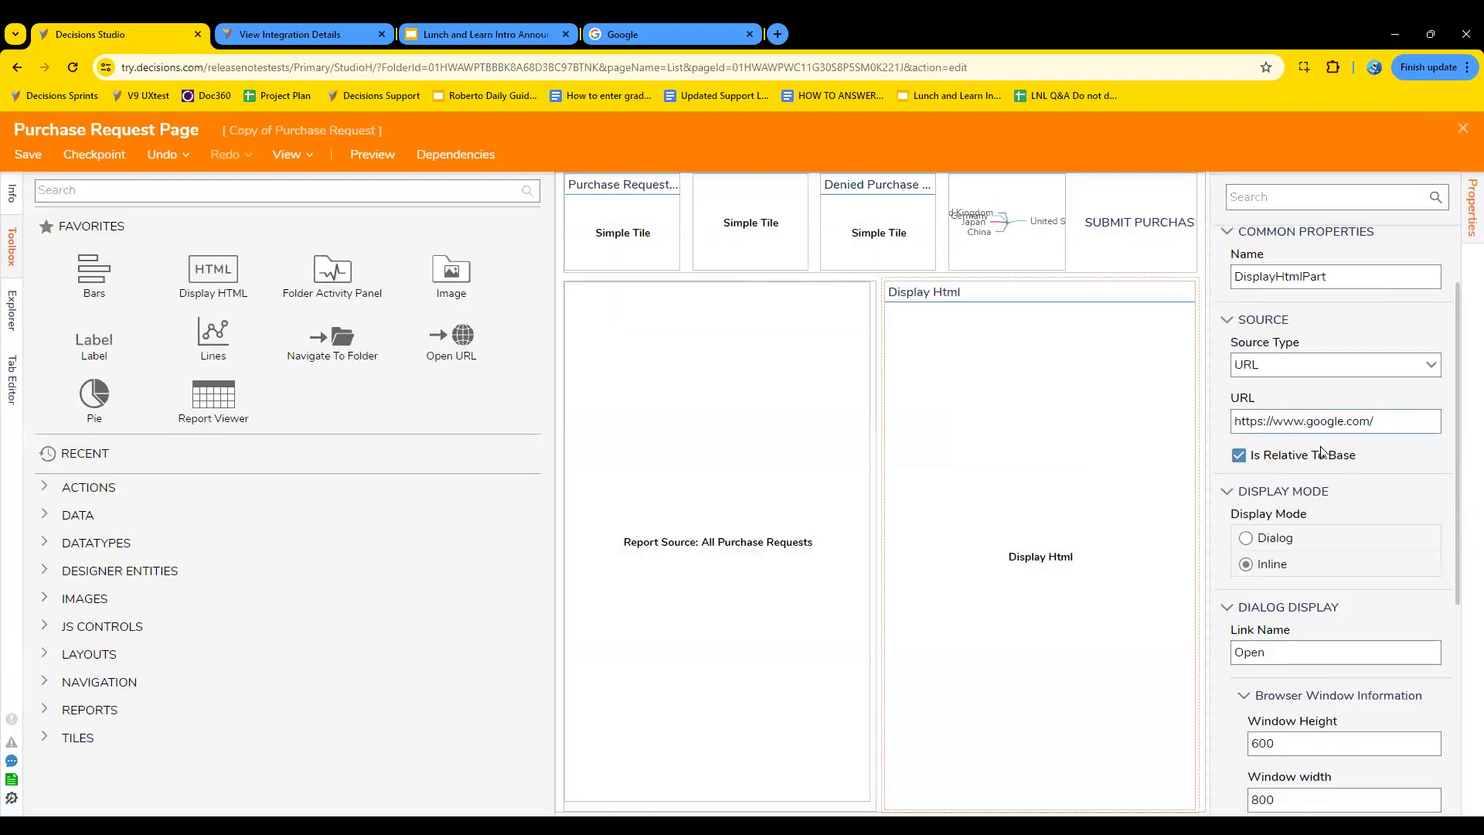
{"action": "left_click", "coordinate": [1461, 130]}
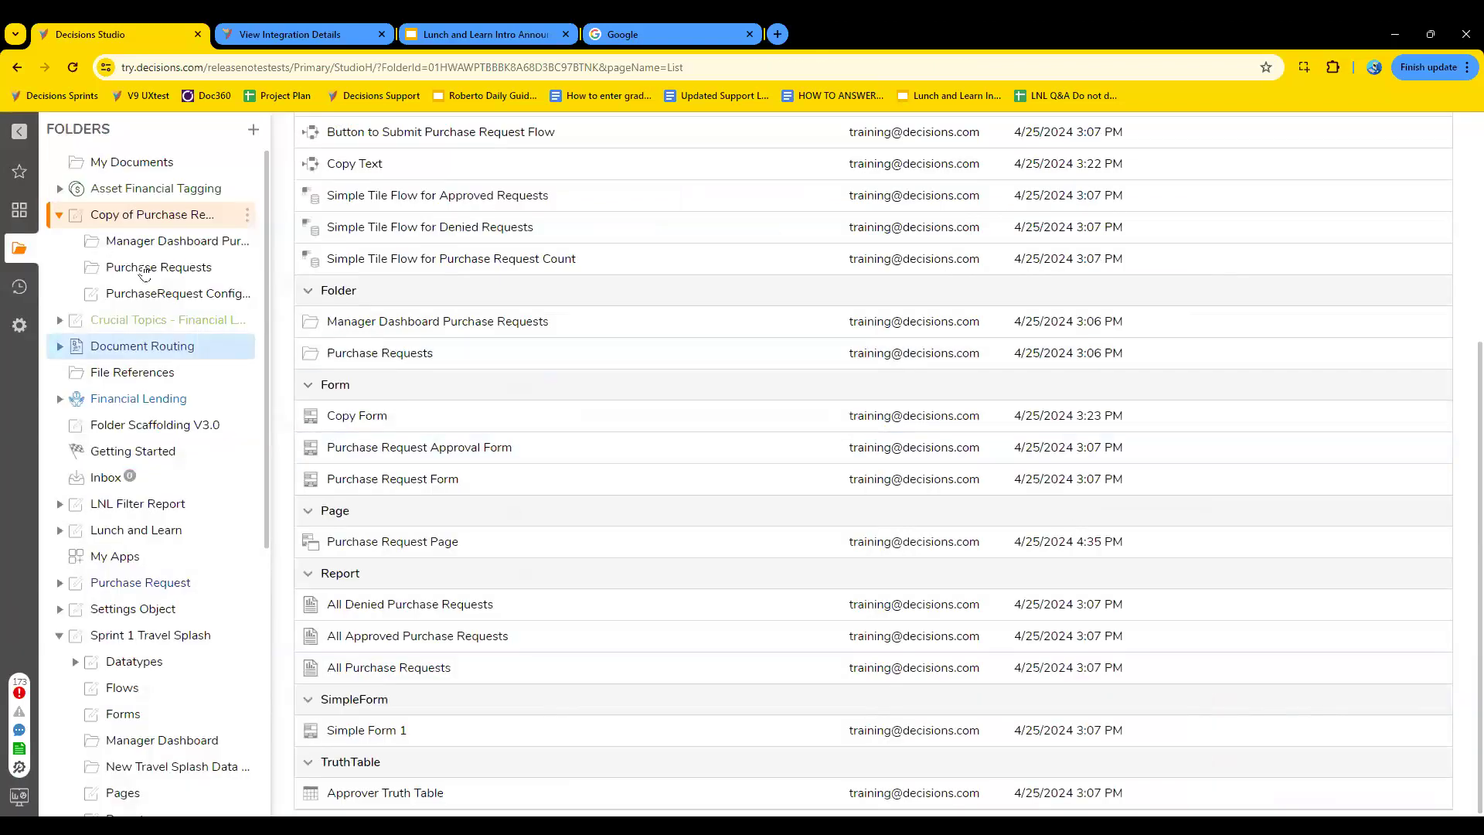
{"action": "left_click", "coordinate": [151, 241]}
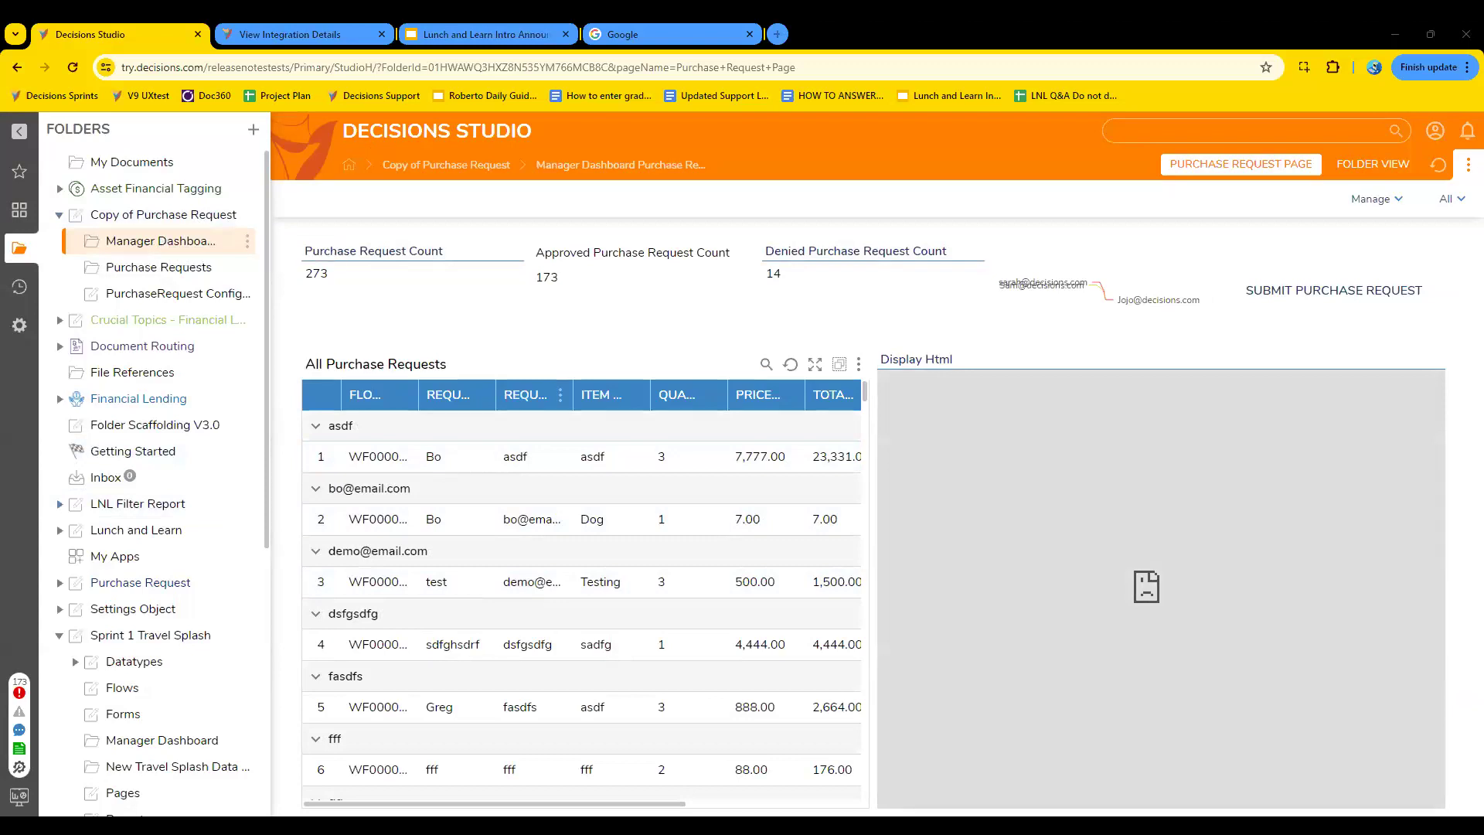
- Open Purchase Request Page from the Copy of Purchase Request folder and review the Display HTML component's source type options
{"action": "left_click", "coordinate": [177, 221]}
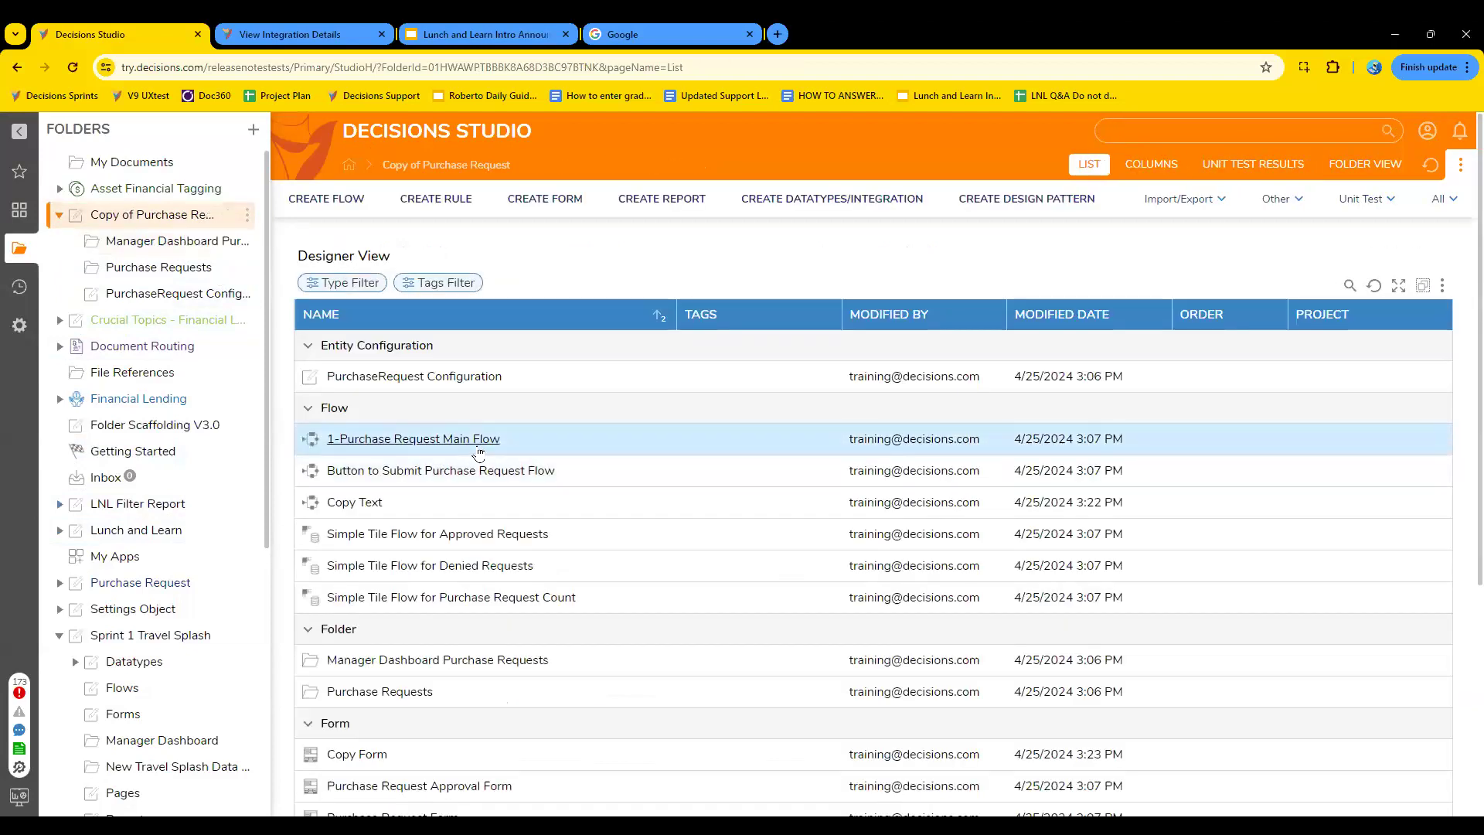
{"action": "scroll", "coordinate": [444, 716], "scroll_direction": "down", "scroll_amount": 4}
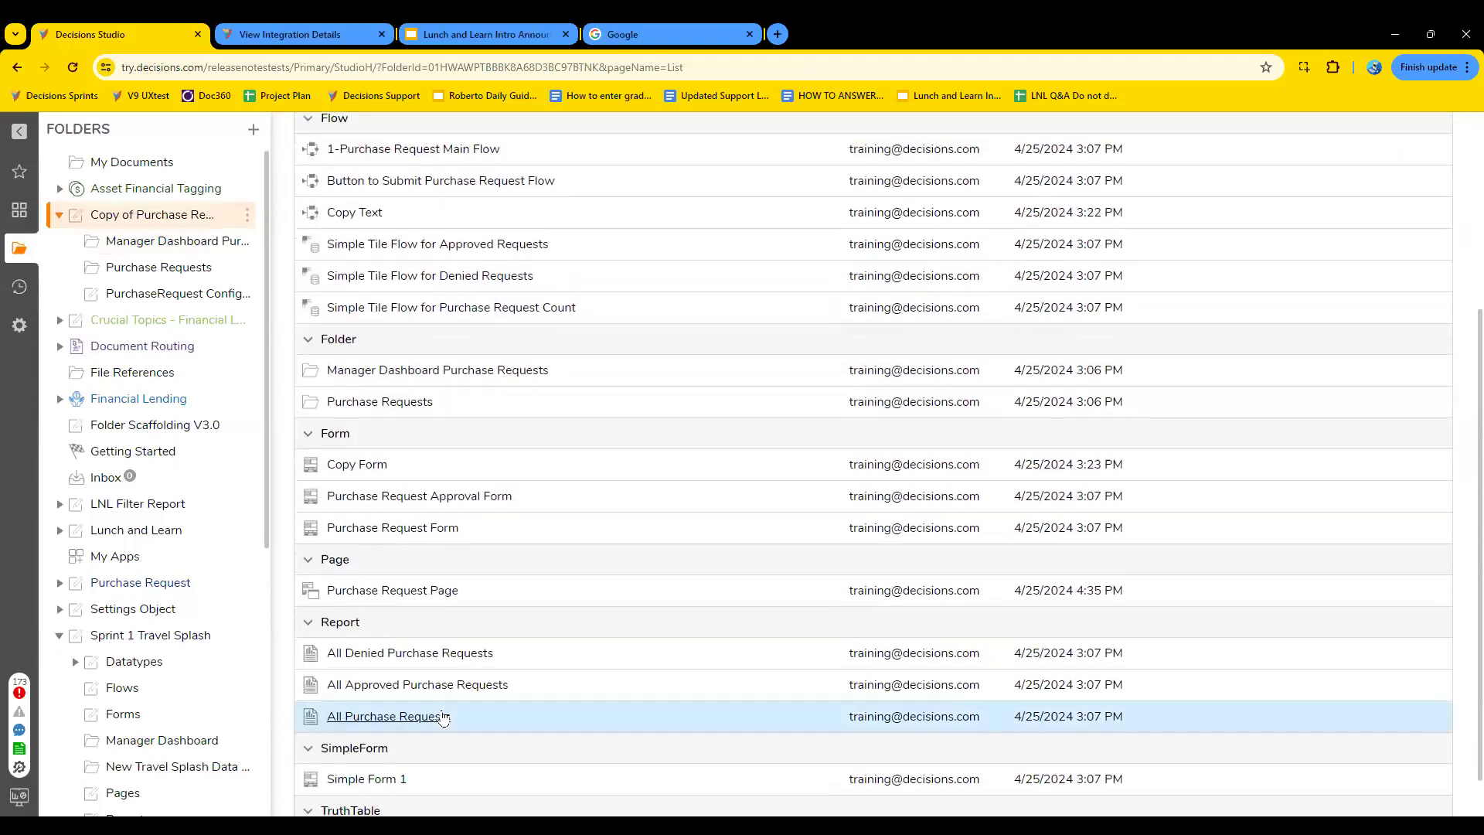
{"action": "left_click", "coordinate": [426, 591]}
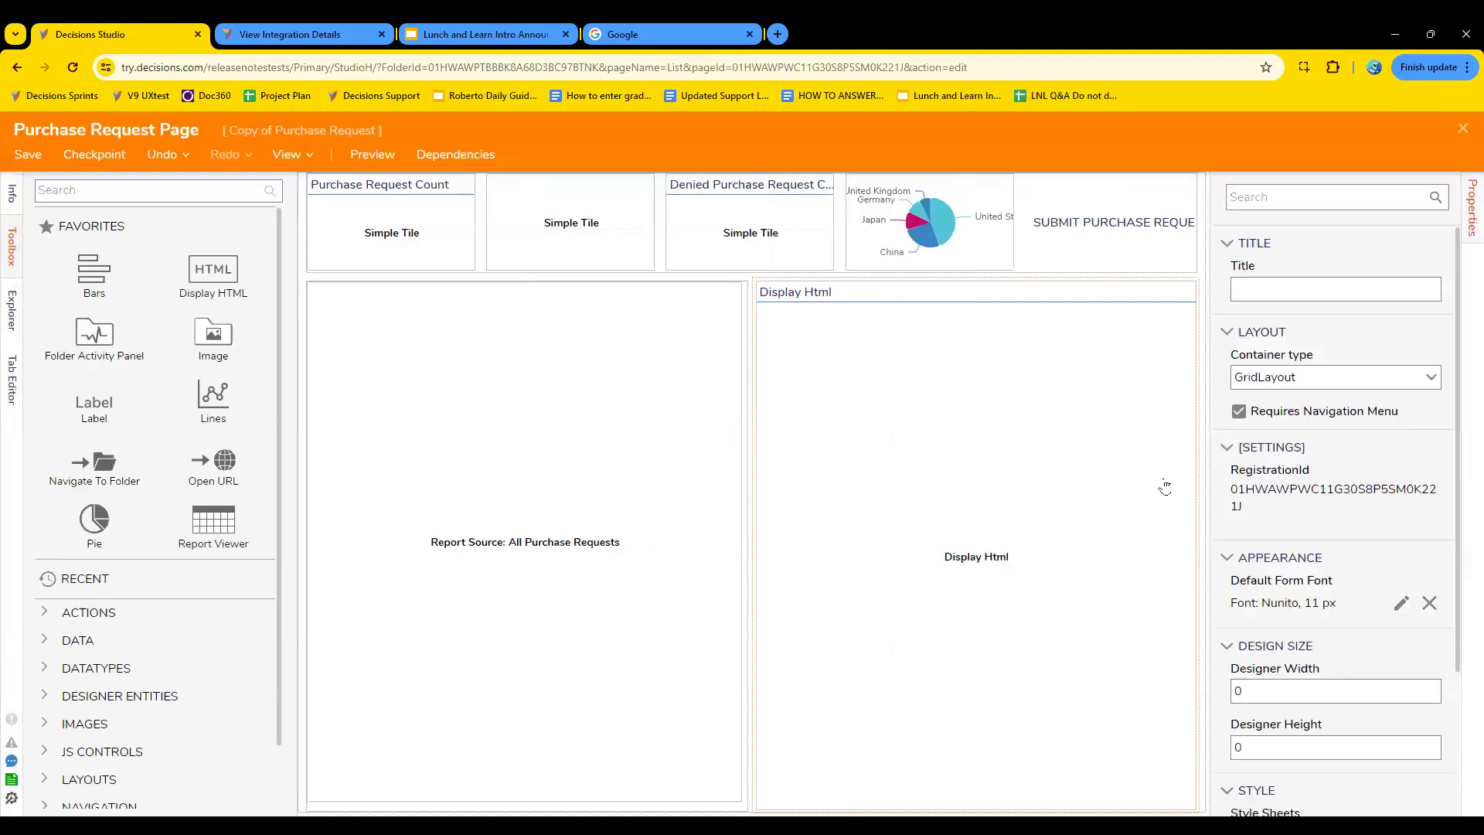
{"action": "left_click", "coordinate": [916, 518]}
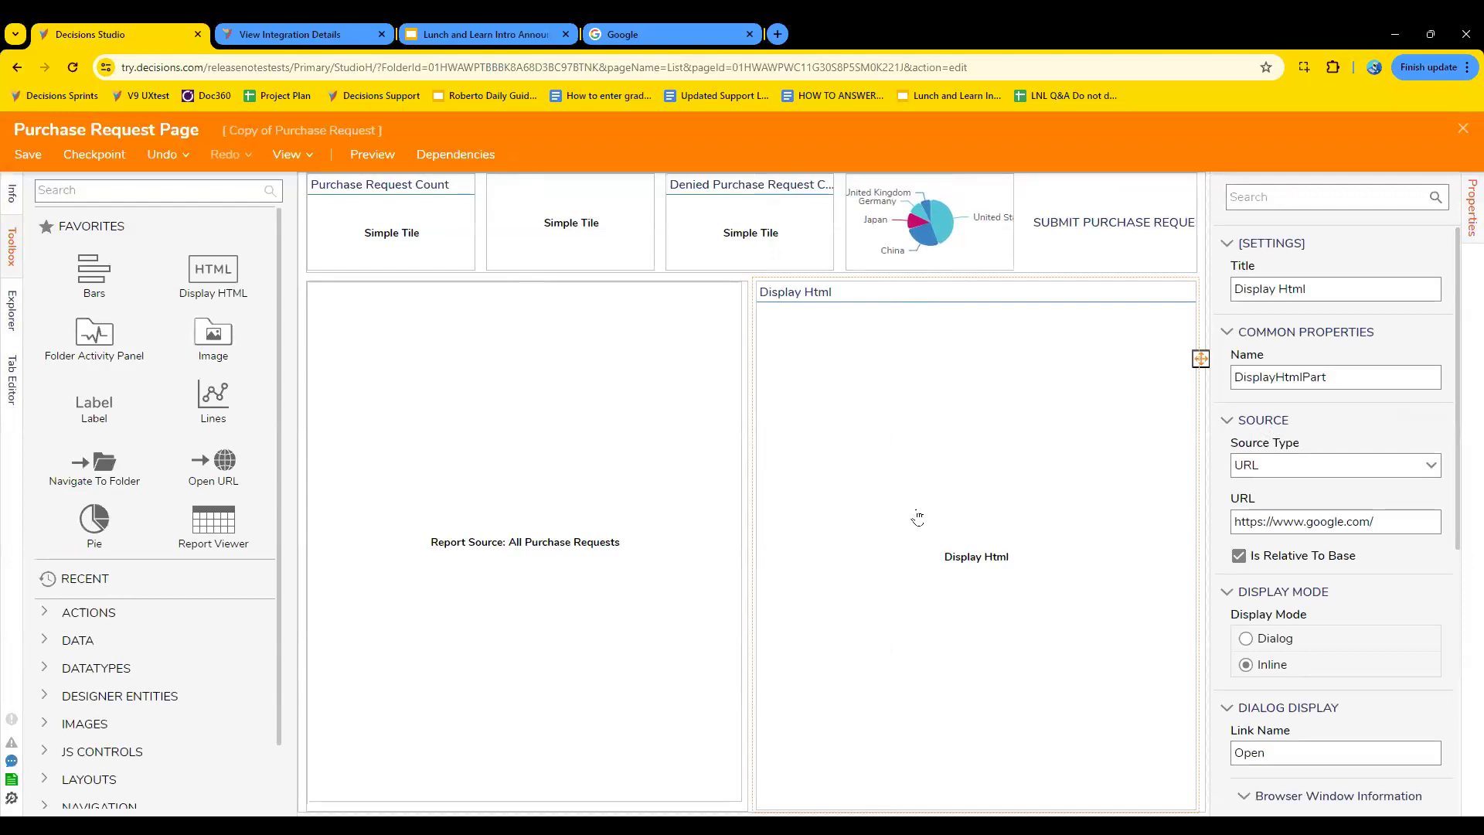
{"action": "scroll", "coordinate": [1419, 567], "scroll_direction": "down", "scroll_amount": 1}
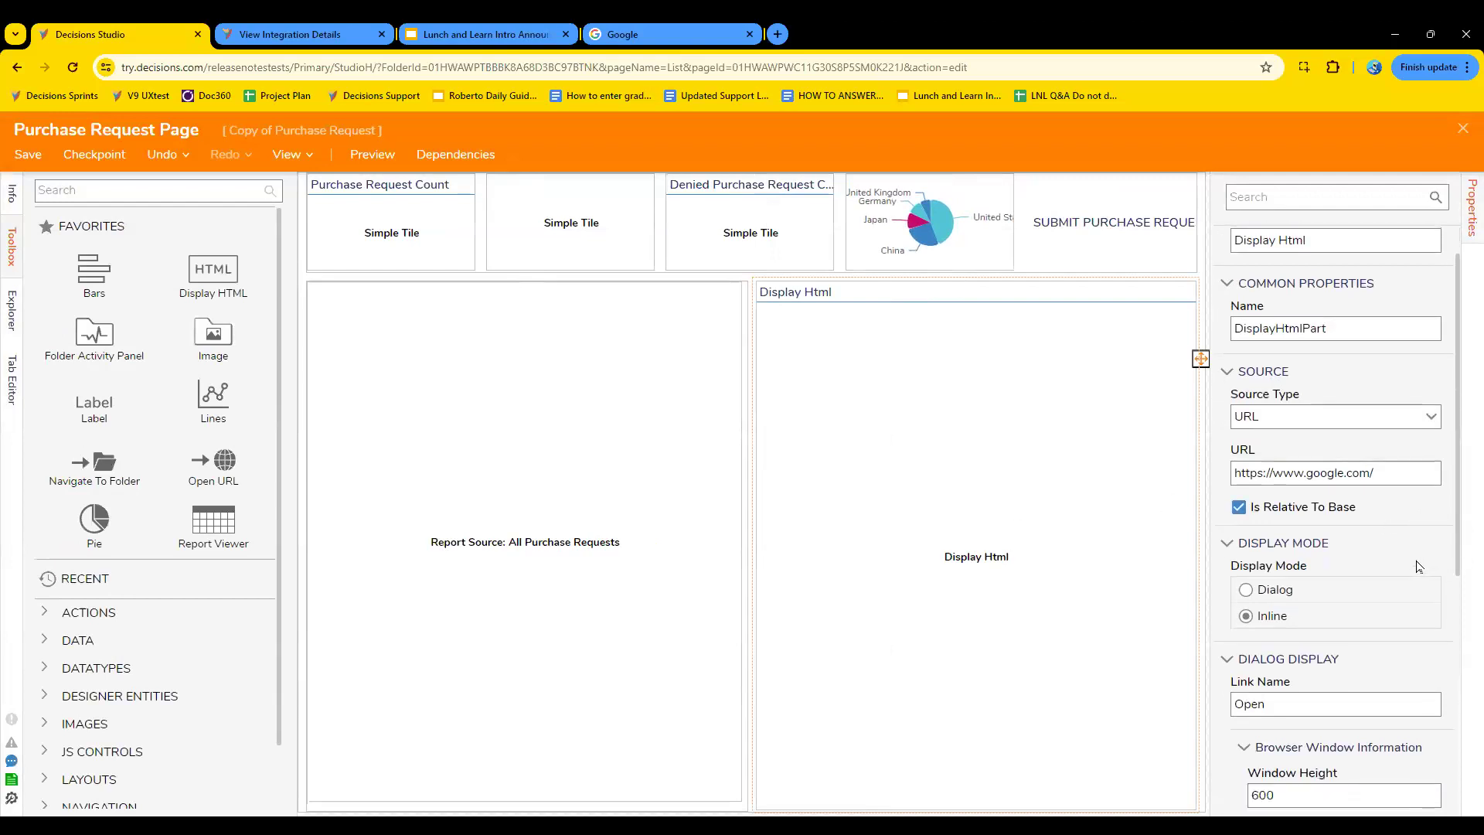
{"action": "scroll", "coordinate": [1419, 566], "scroll_direction": "down", "scroll_amount": 1}
{"action": "left_click", "coordinate": [1431, 372]}
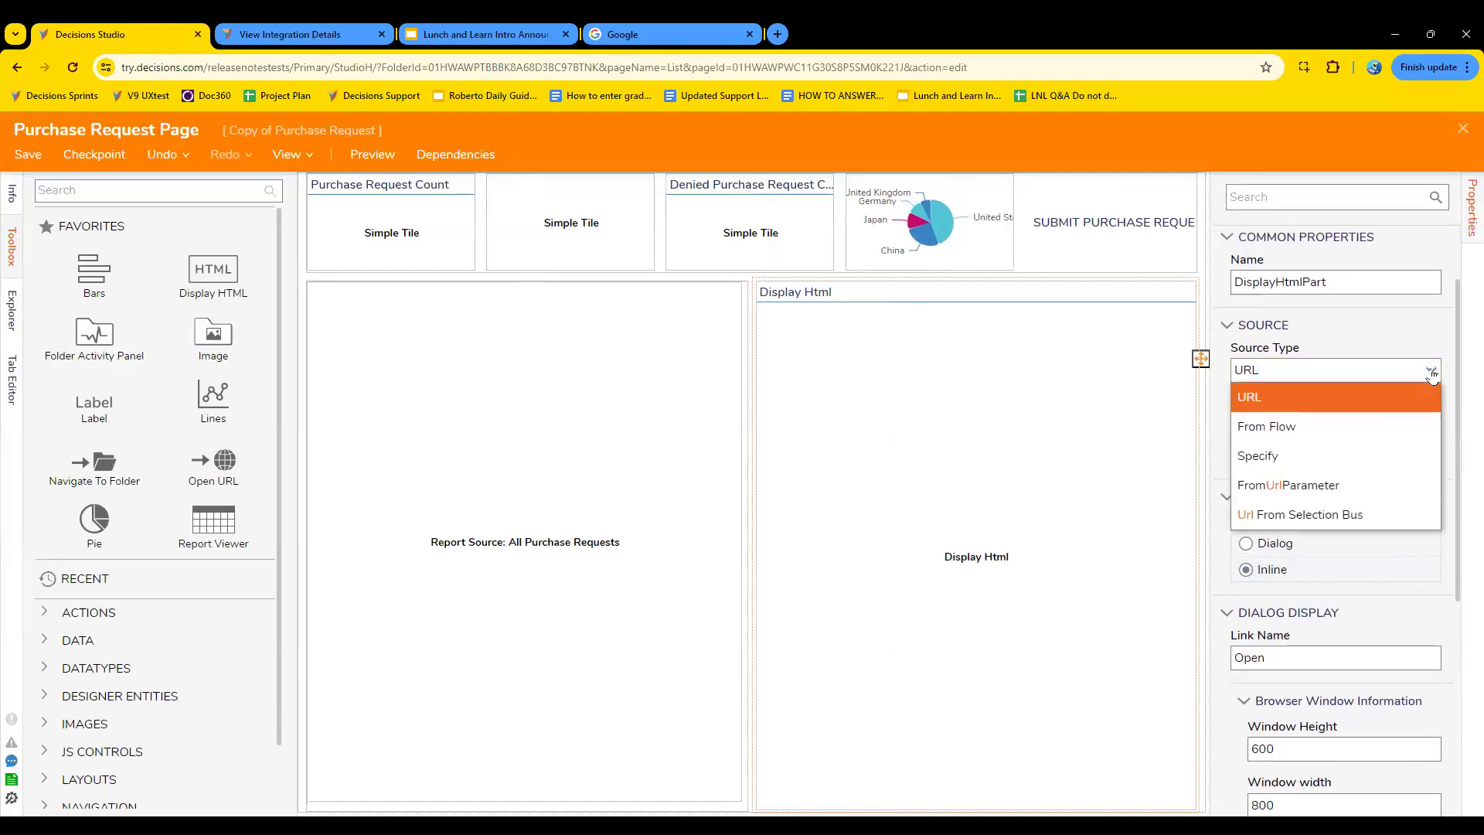
{"action": "left_click", "coordinate": [1432, 374]}
- Search the page designer's toolbox for "embed tag"
{"action": "left_click", "coordinate": [733, 373]}
{"action": "left_click", "coordinate": [204, 191]}
{"action": "type", "text": "embed tag"}
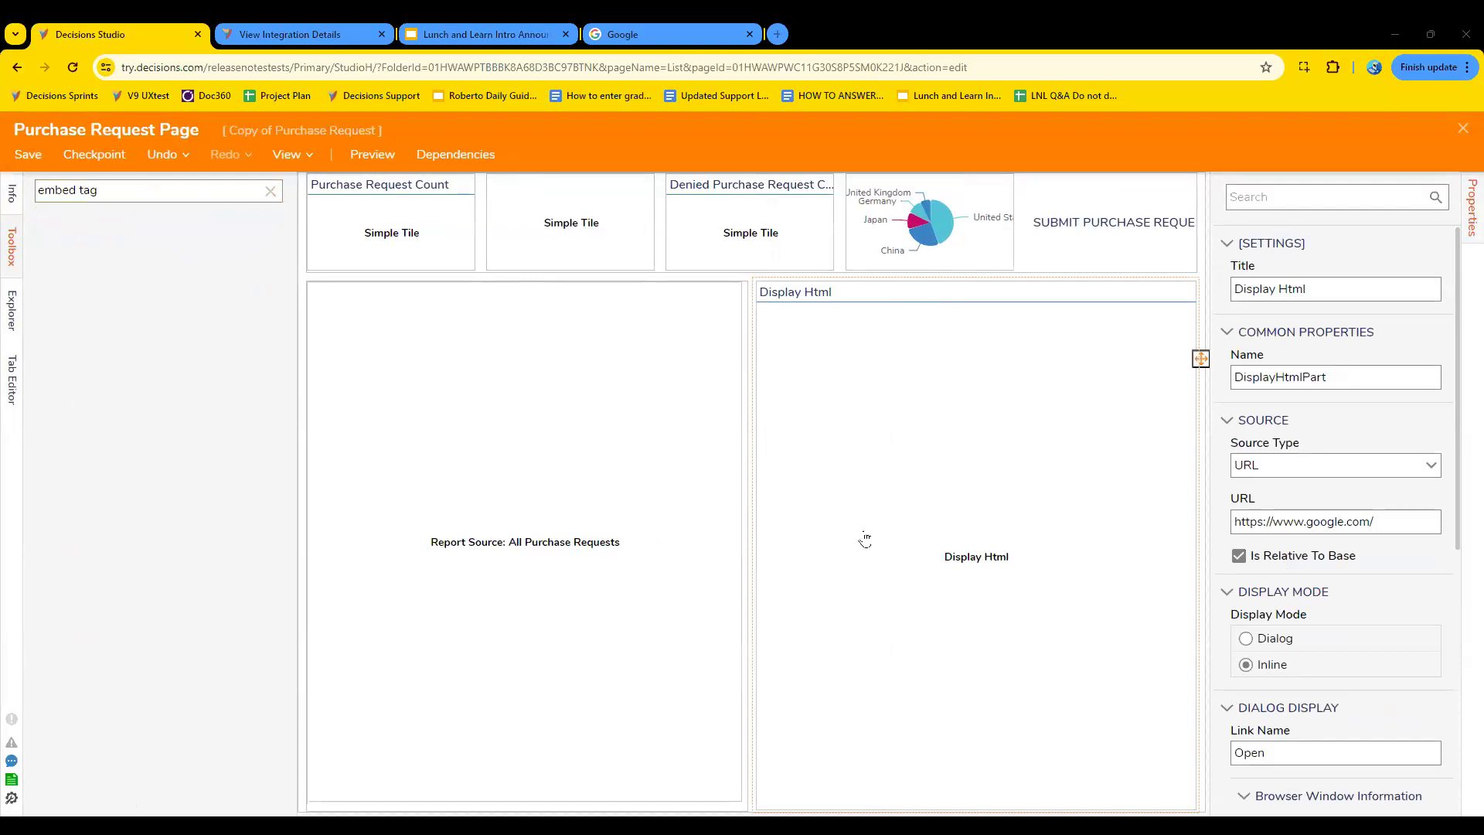
- Set the Display HTML component's source type to Specify and look at its Static HTML editor
{"action": "left_click", "coordinate": [940, 535]}
{"action": "left_click", "coordinate": [1389, 464]}
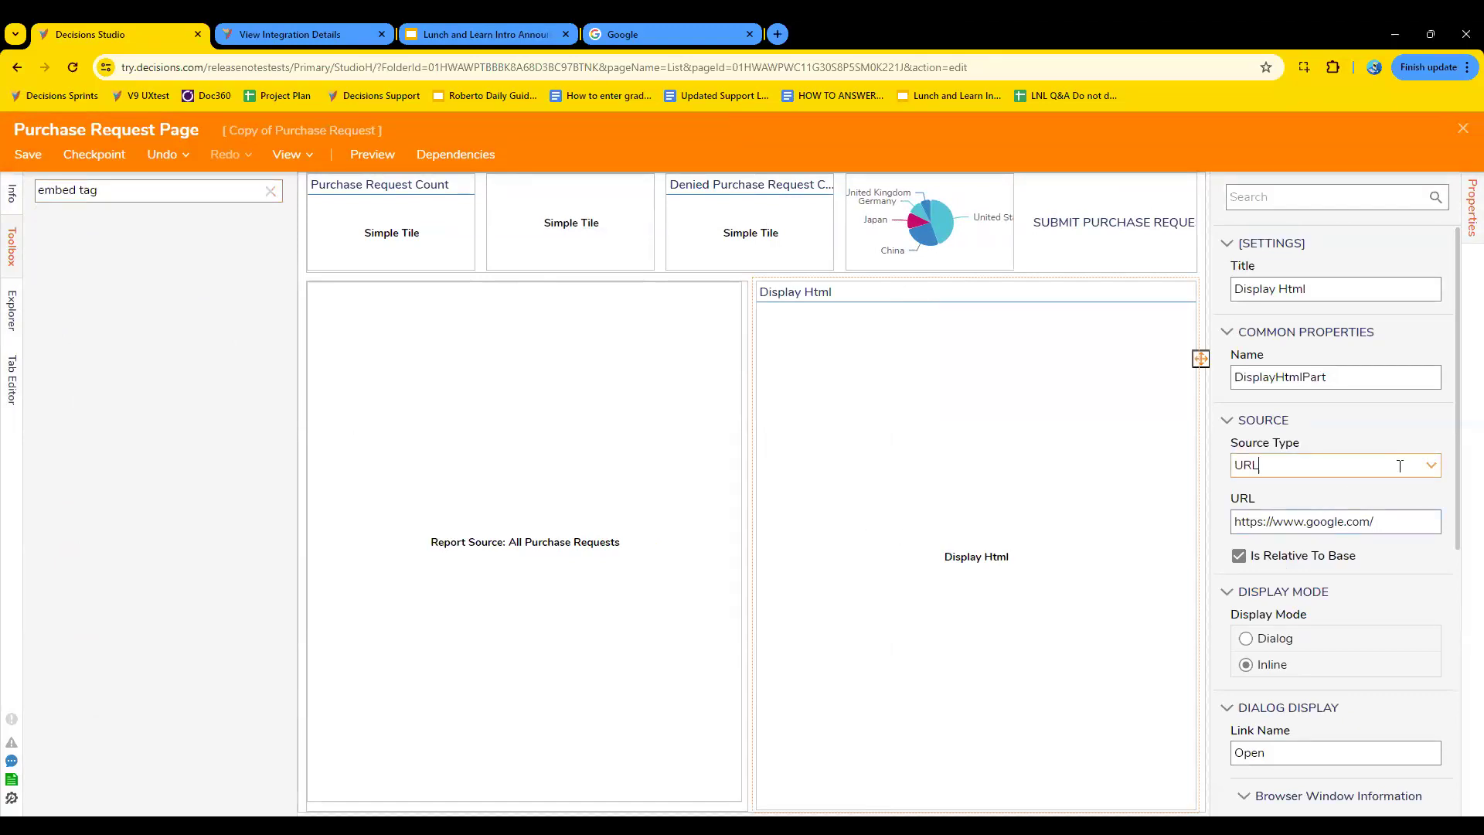
{"action": "left_click", "coordinate": [1431, 467]}
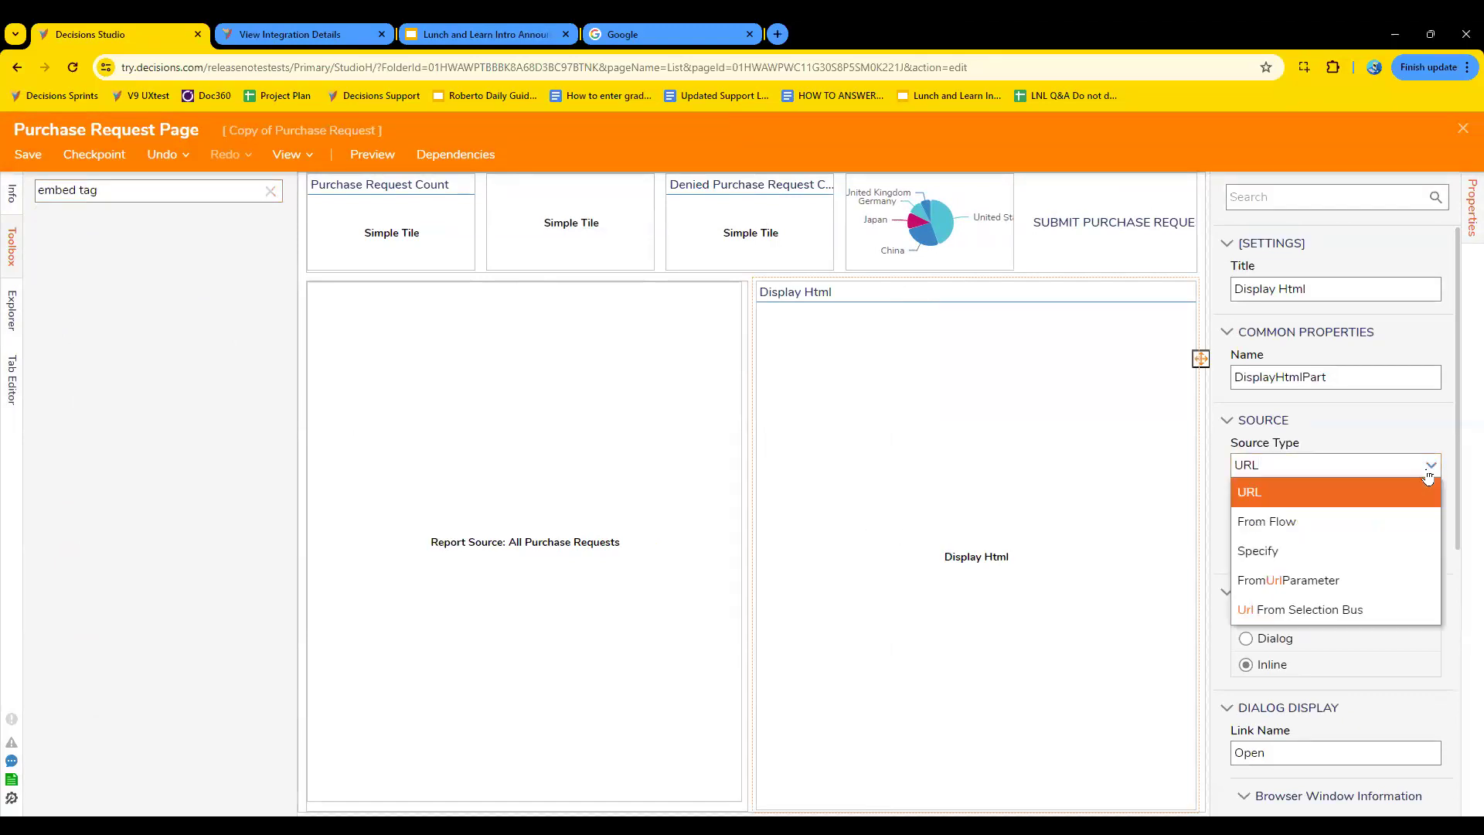
{"action": "left_click", "coordinate": [1357, 553]}
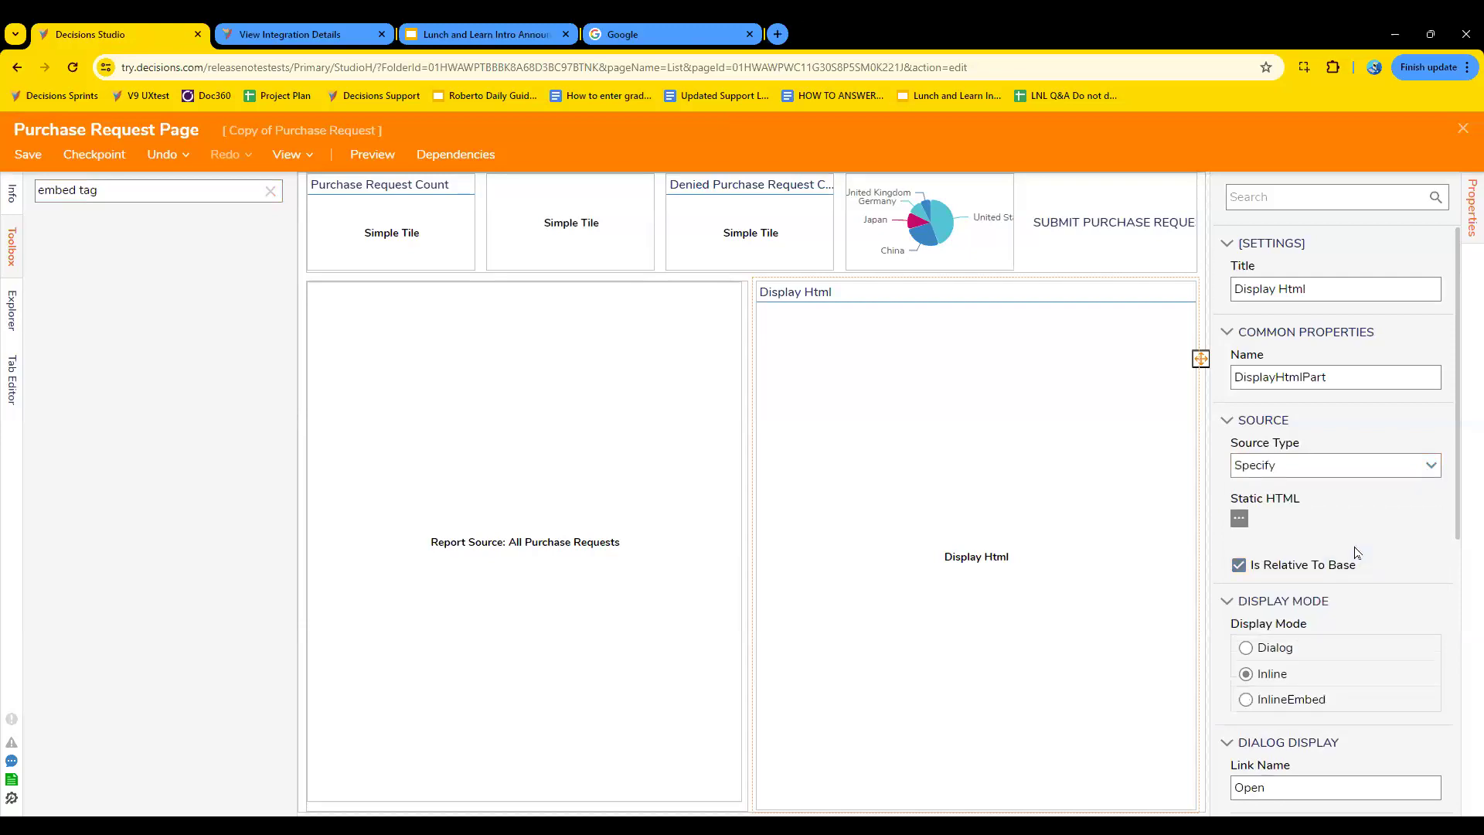
{"action": "left_click", "coordinate": [1239, 519]}
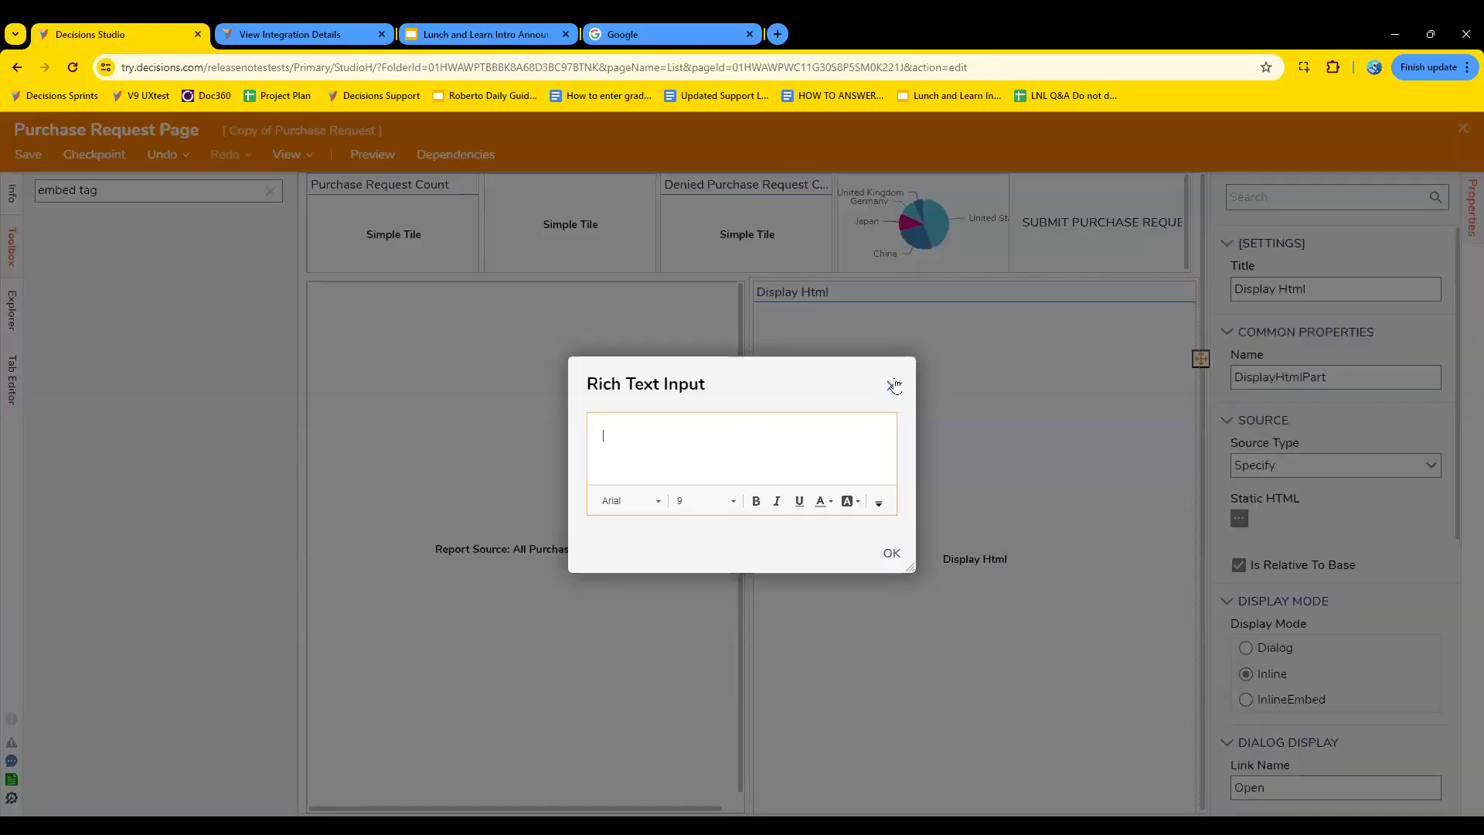
{"action": "left_click", "coordinate": [893, 387]}
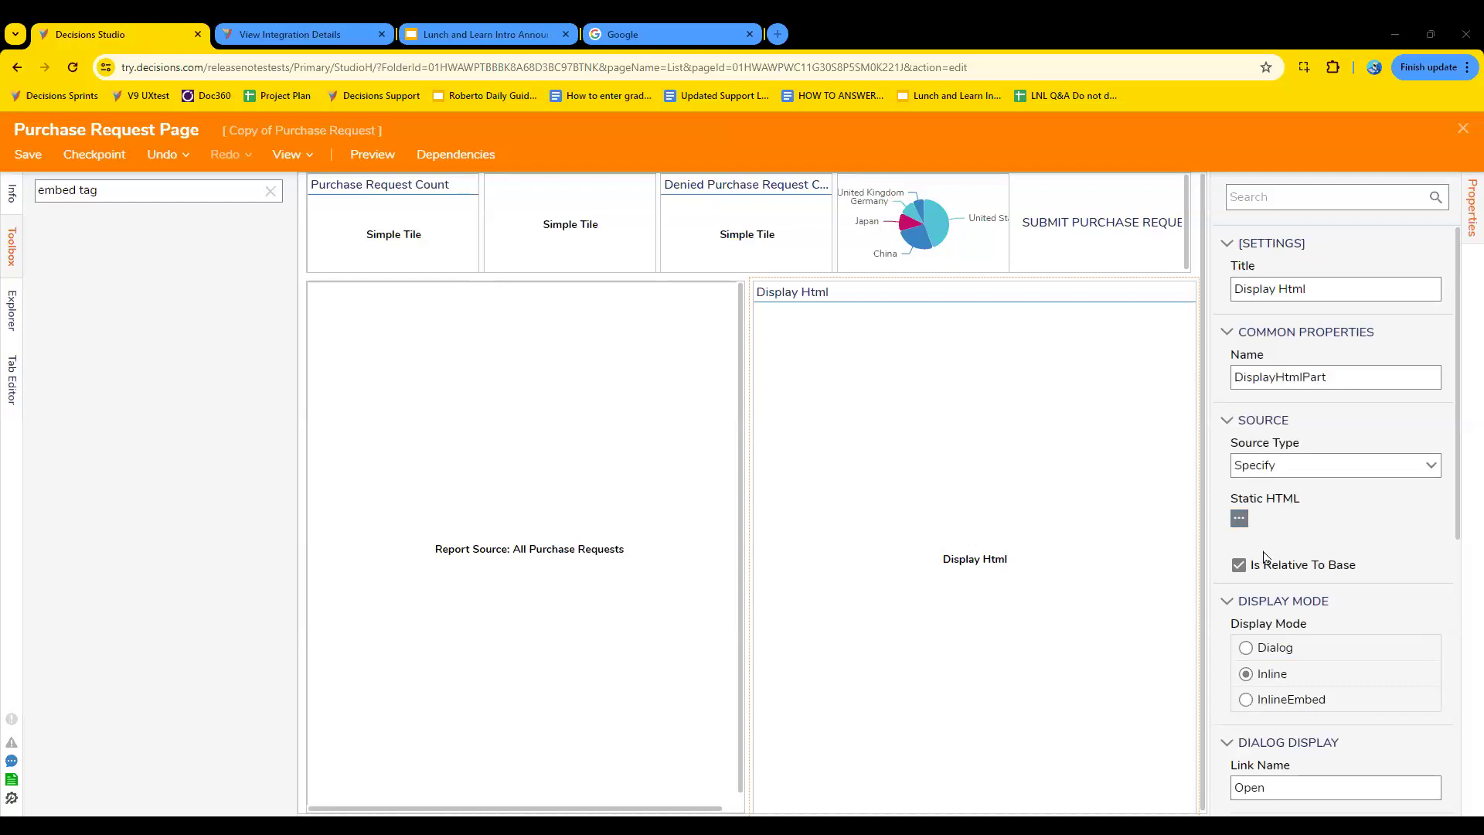
- Try to paste the copied Google address into the component's Static HTML, and close the page designer without saving
{"action": "left_click", "coordinate": [1244, 518]}
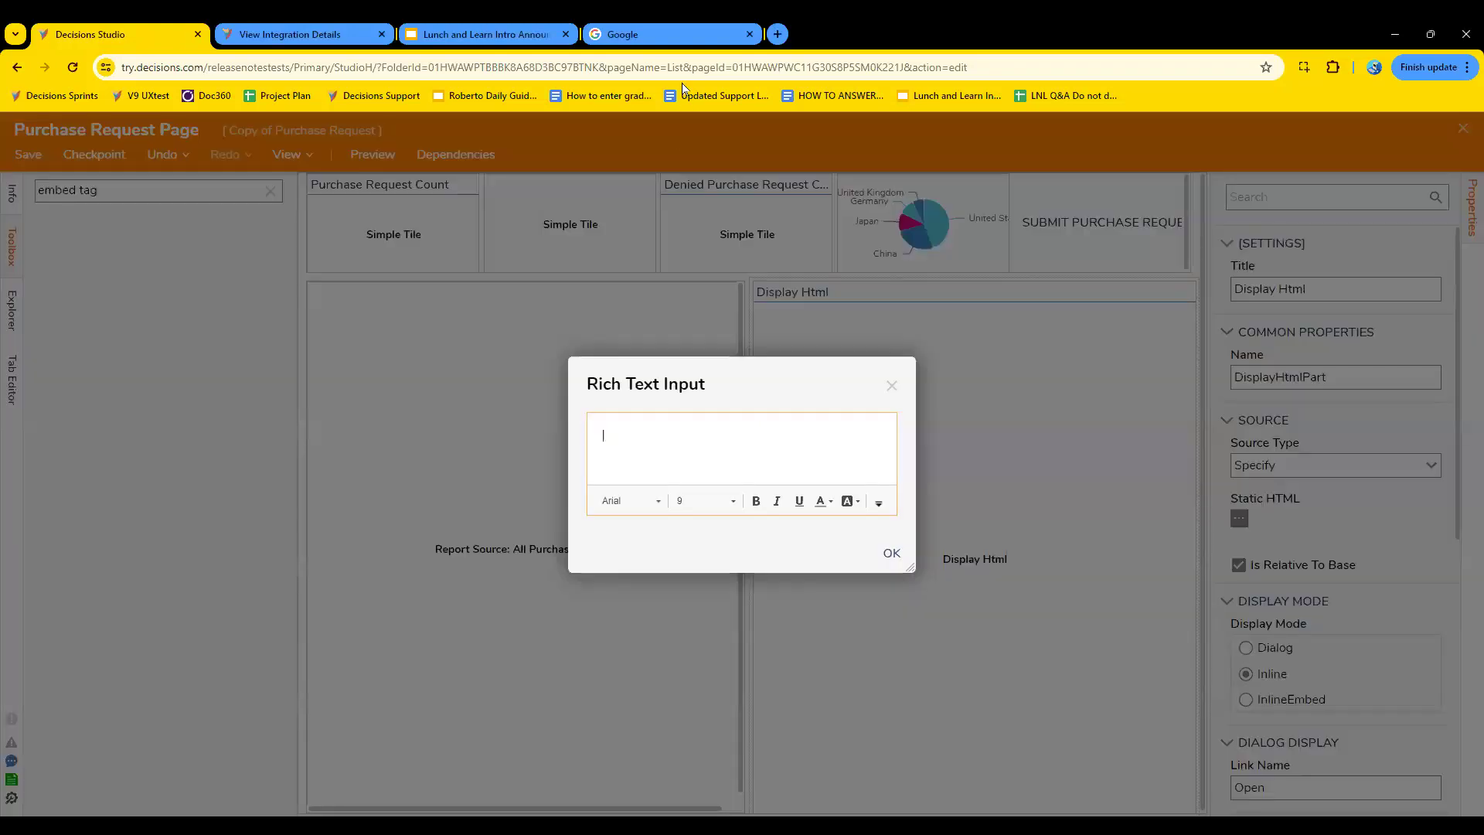
{"action": "left_click", "coordinate": [670, 38]}
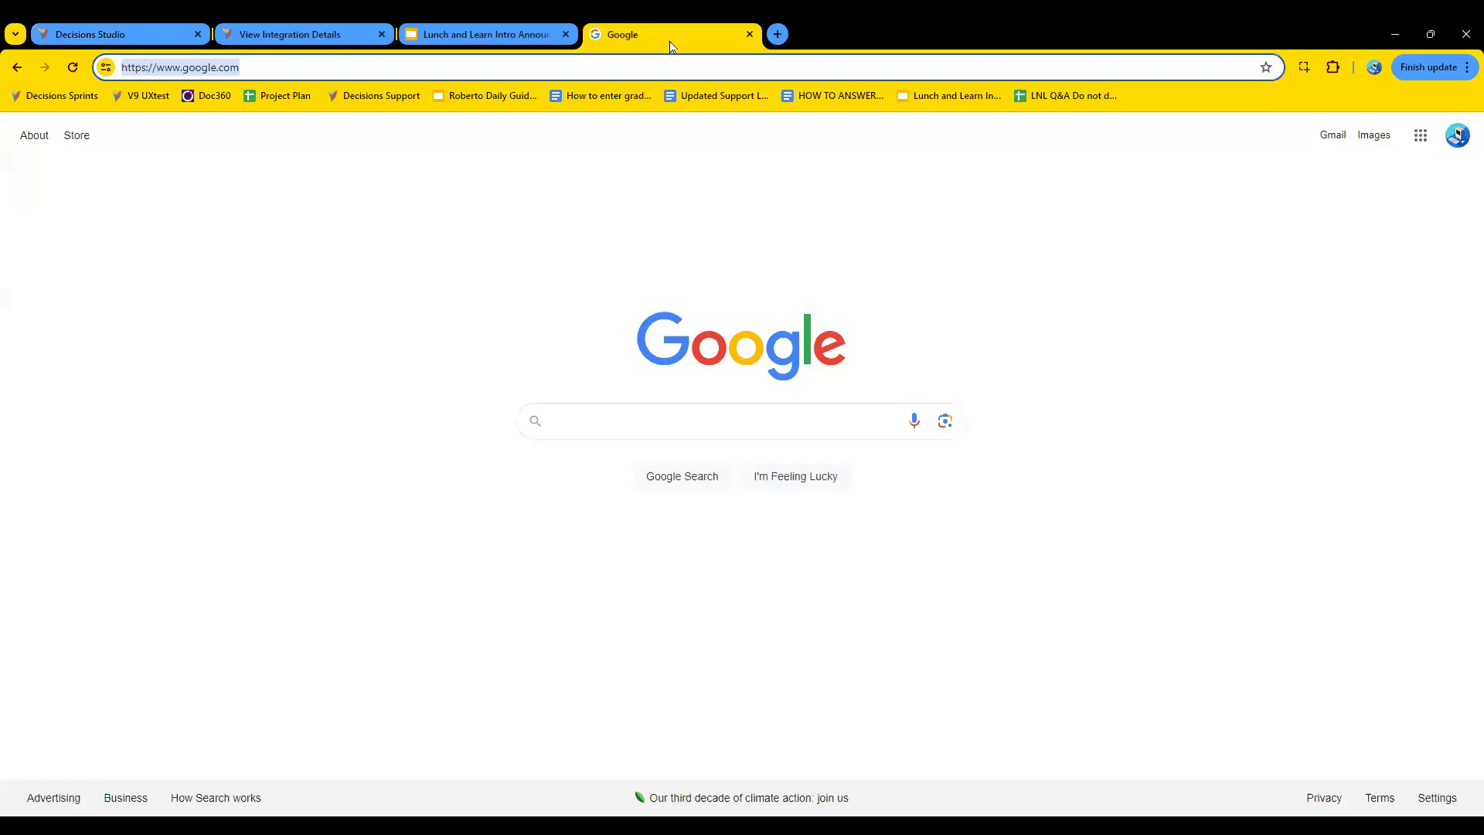
{"action": "right_click", "coordinate": [237, 68]}
{"action": "left_click", "coordinate": [286, 211]}
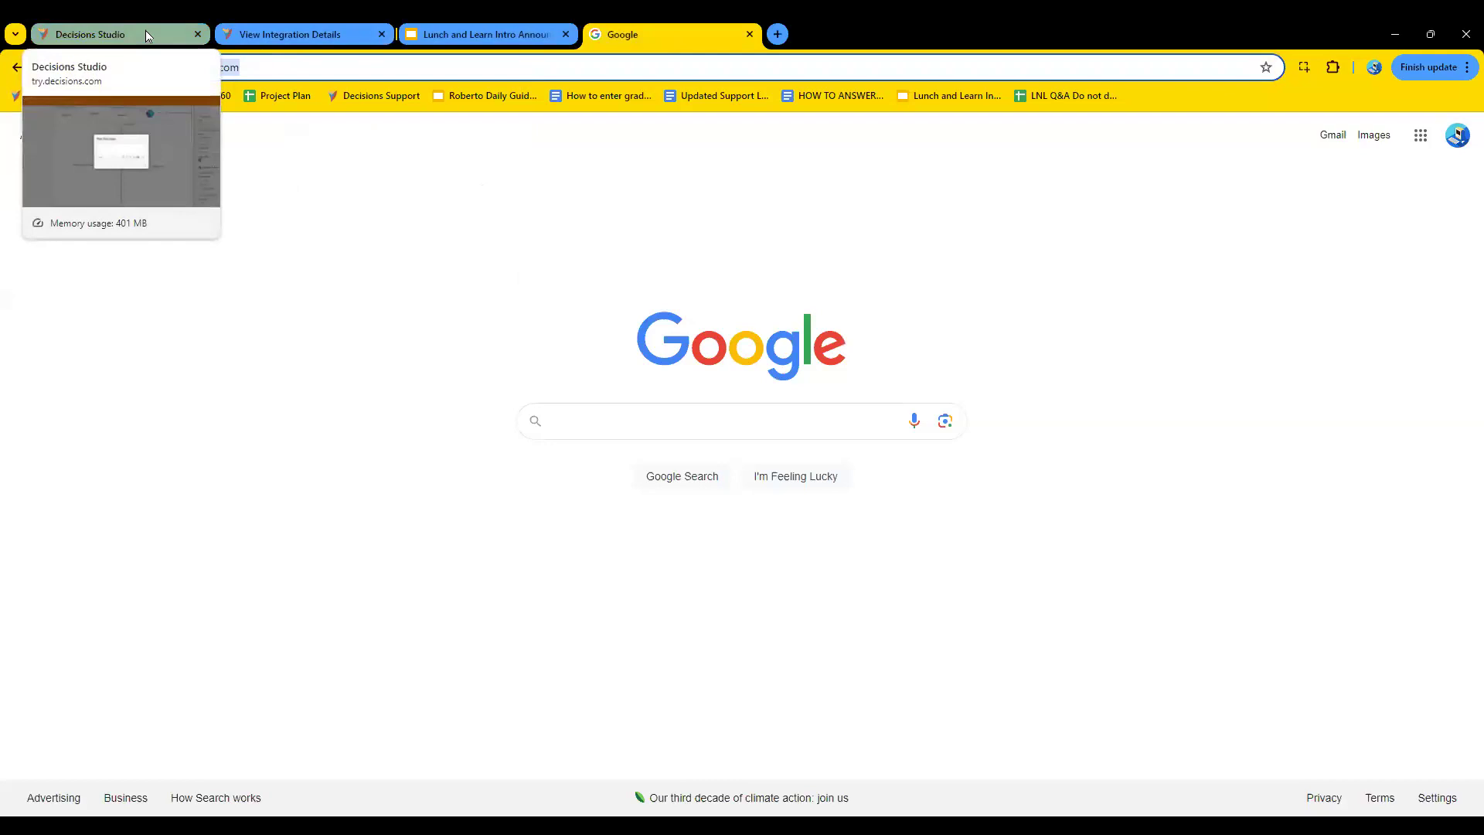
{"action": "left_click", "coordinate": [145, 35]}
{"action": "right_click", "coordinate": [693, 440]}
{"action": "left_click", "coordinate": [646, 437]}
{"action": "right_click", "coordinate": [646, 447]}
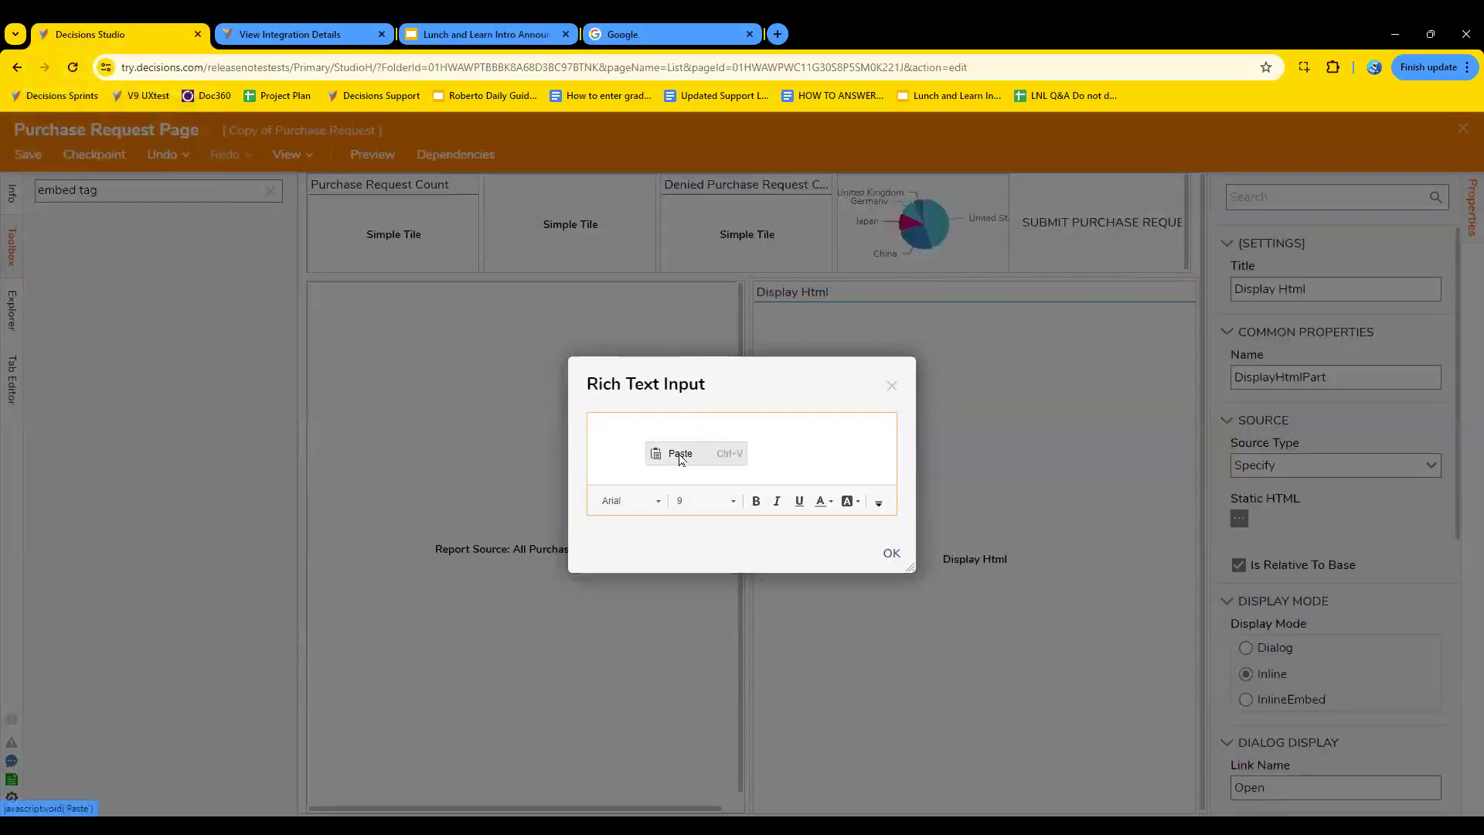
{"action": "left_click", "coordinate": [680, 454]}
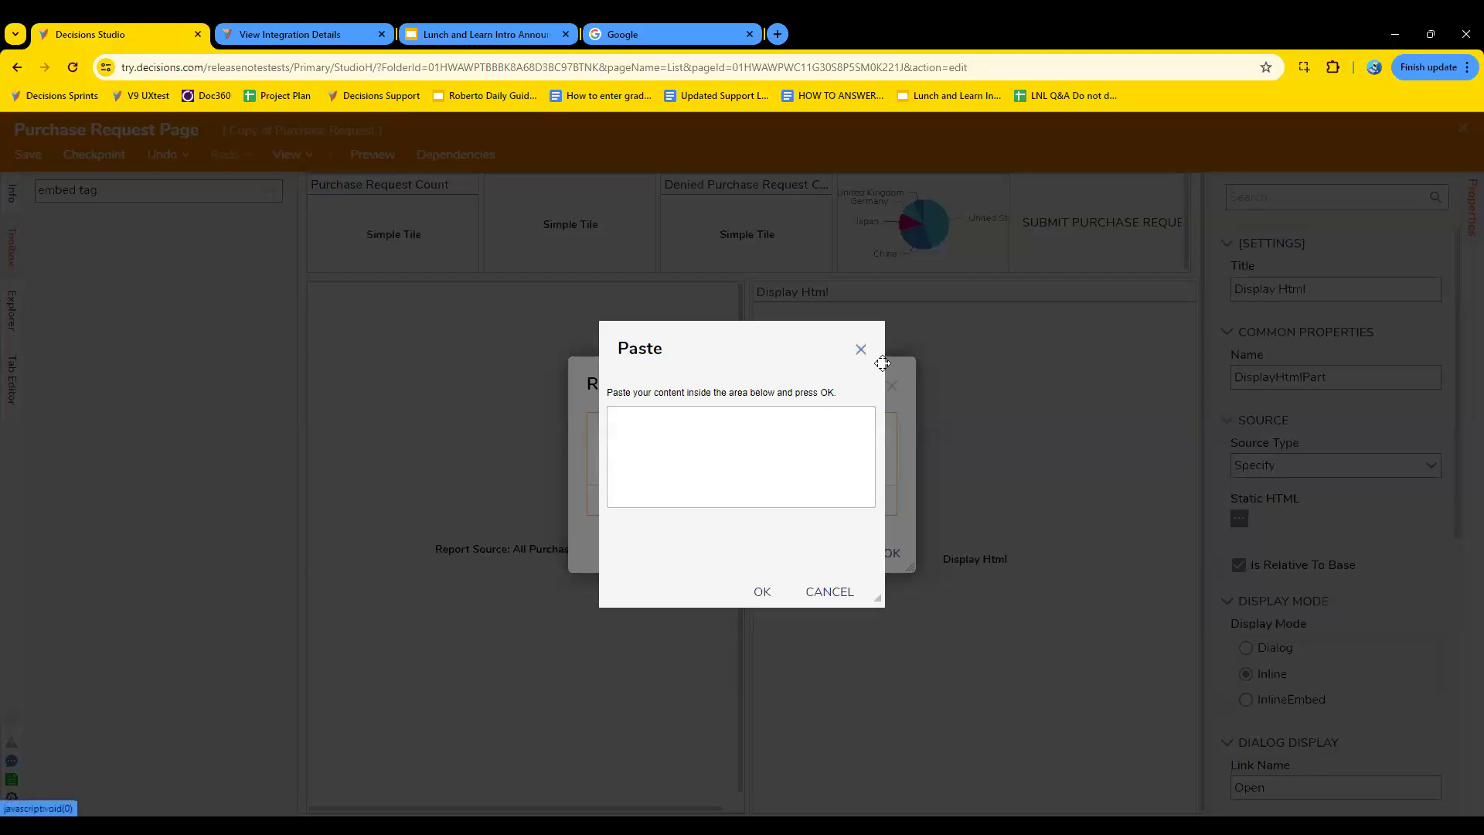
{"action": "left_click", "coordinate": [862, 351]}
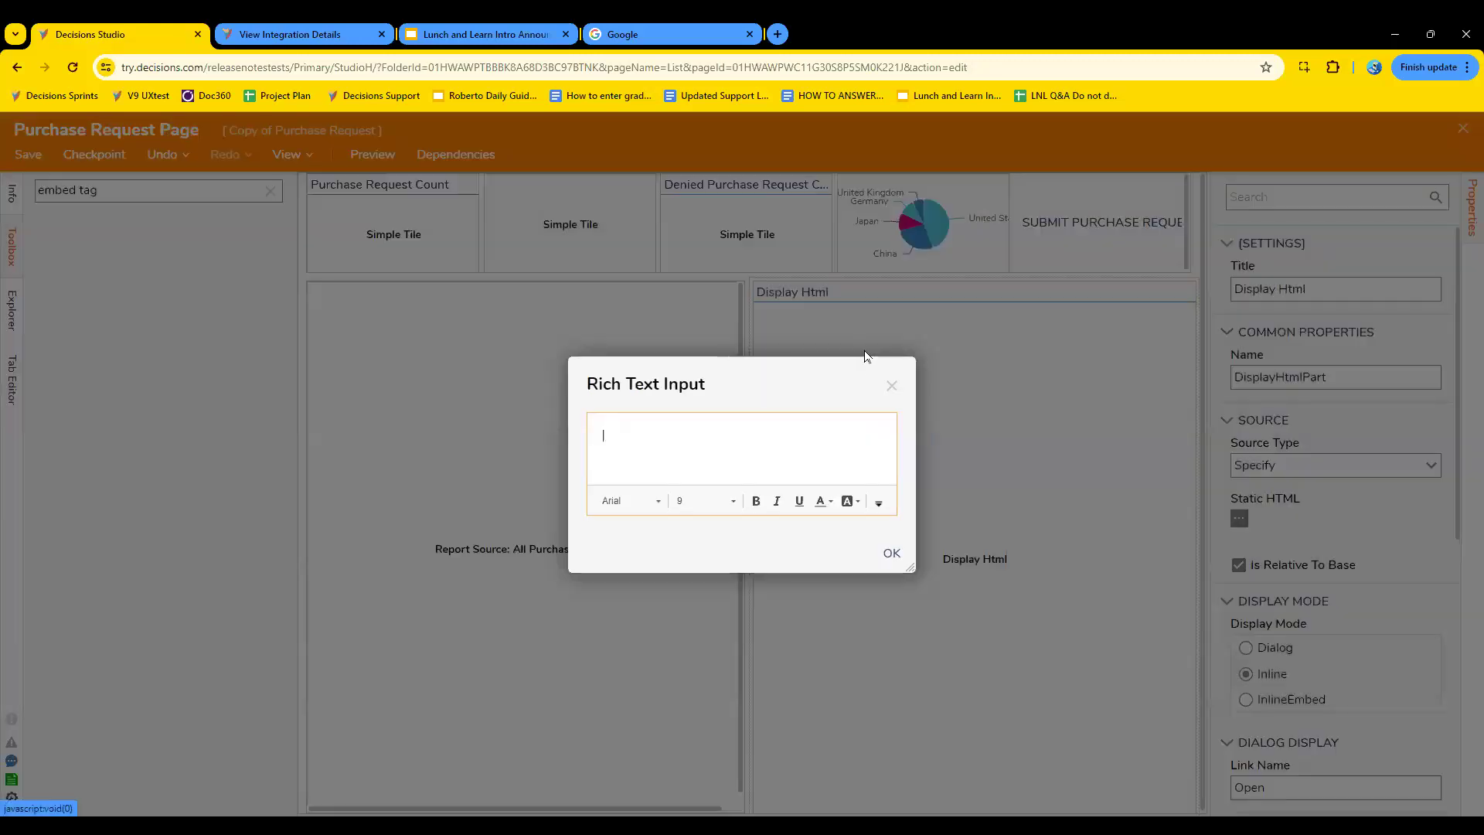
{"action": "left_click", "coordinate": [891, 385]}
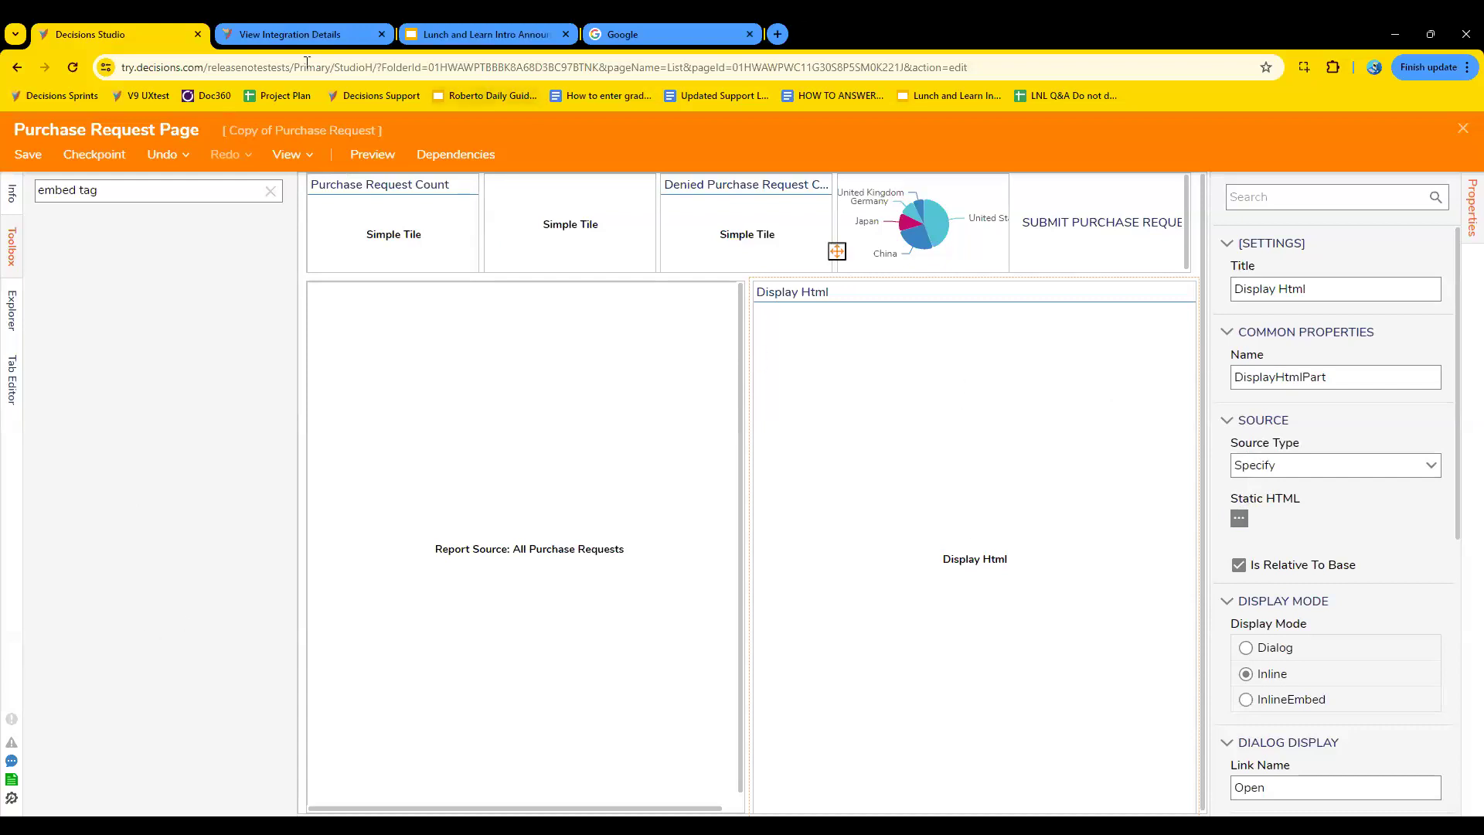
{"action": "left_click", "coordinate": [1463, 128]}
{"action": "left_click", "coordinate": [855, 575]}
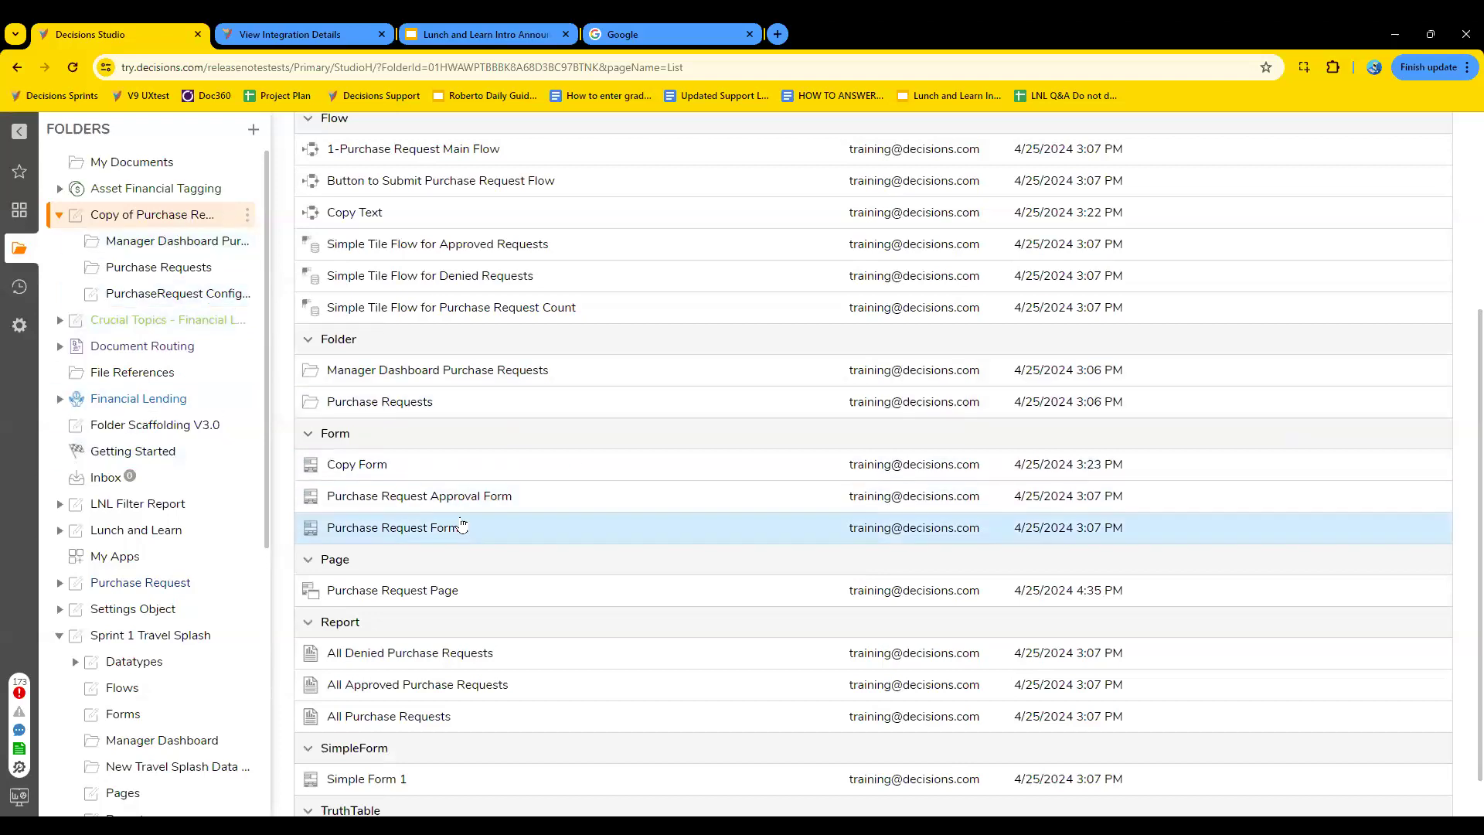
- Reopen Purchase Request Page and delete its Submit Purchase Request component
{"action": "scroll", "coordinate": [563, 645], "scroll_direction": "down", "scroll_amount": 1}
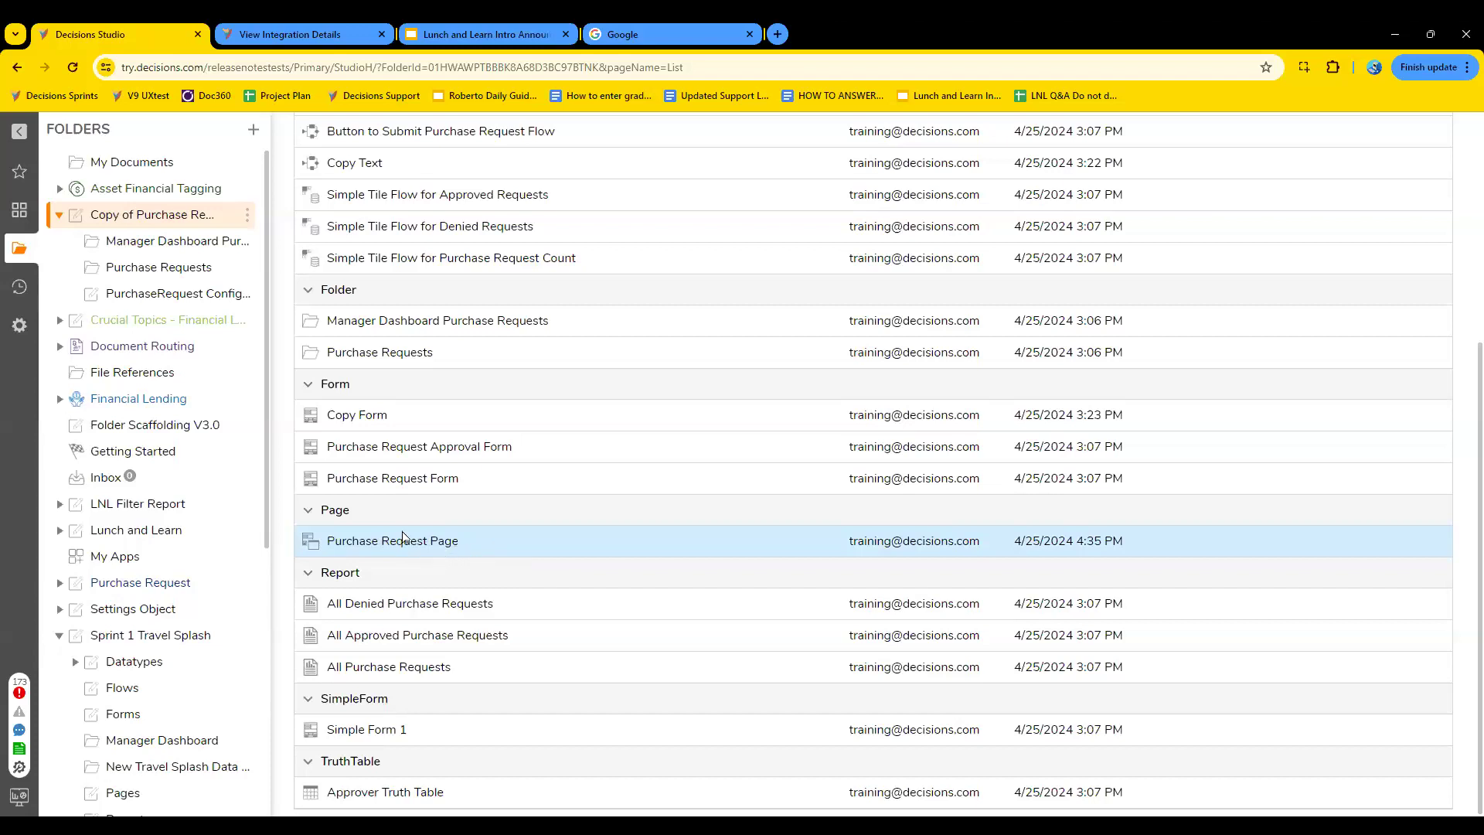
{"action": "left_click", "coordinate": [378, 543]}
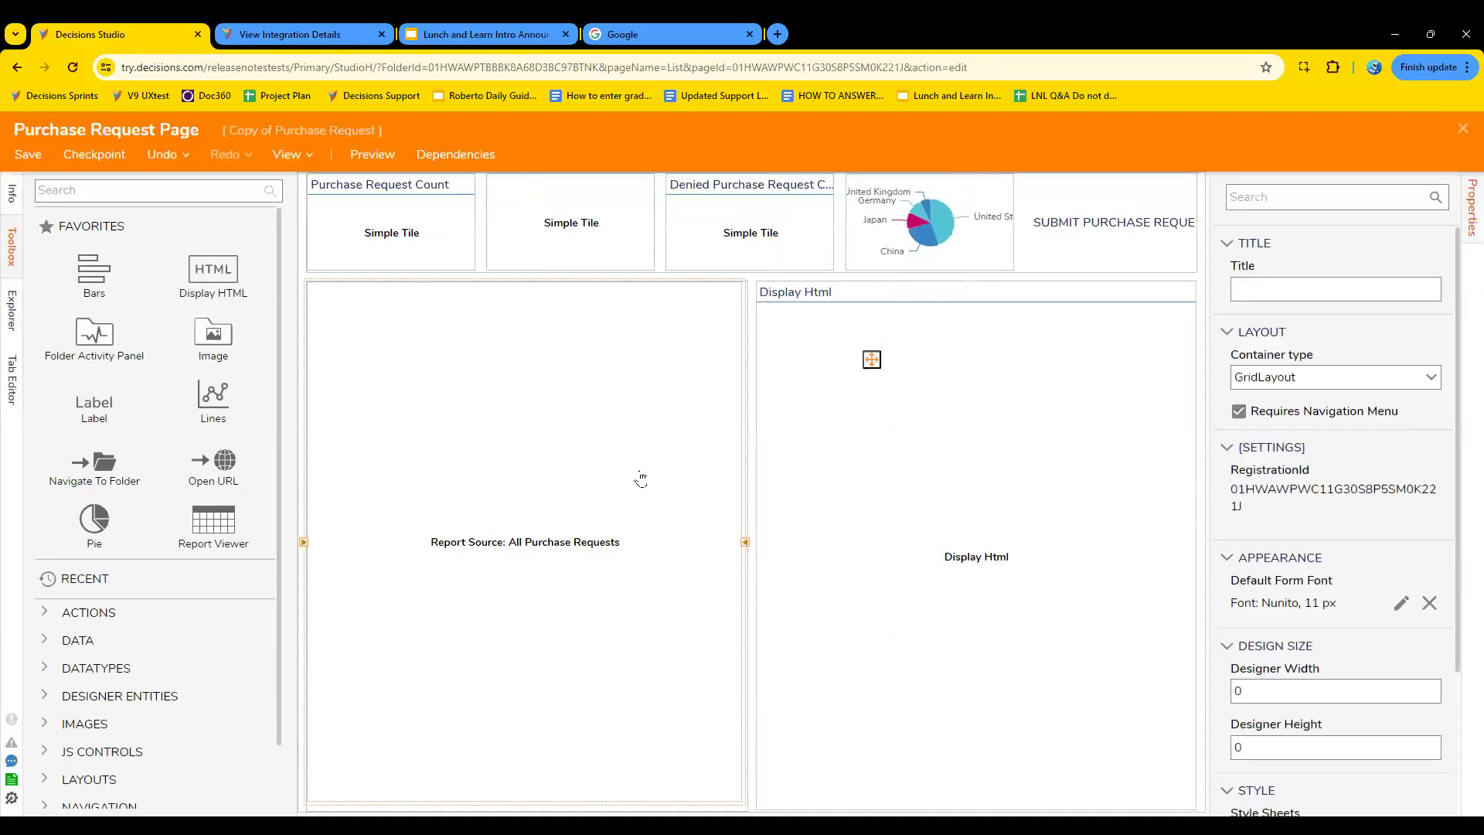
{"action": "left_click", "coordinate": [641, 479]}
{"action": "left_click", "coordinate": [1040, 492]}
{"action": "left_click", "coordinate": [1124, 253]}
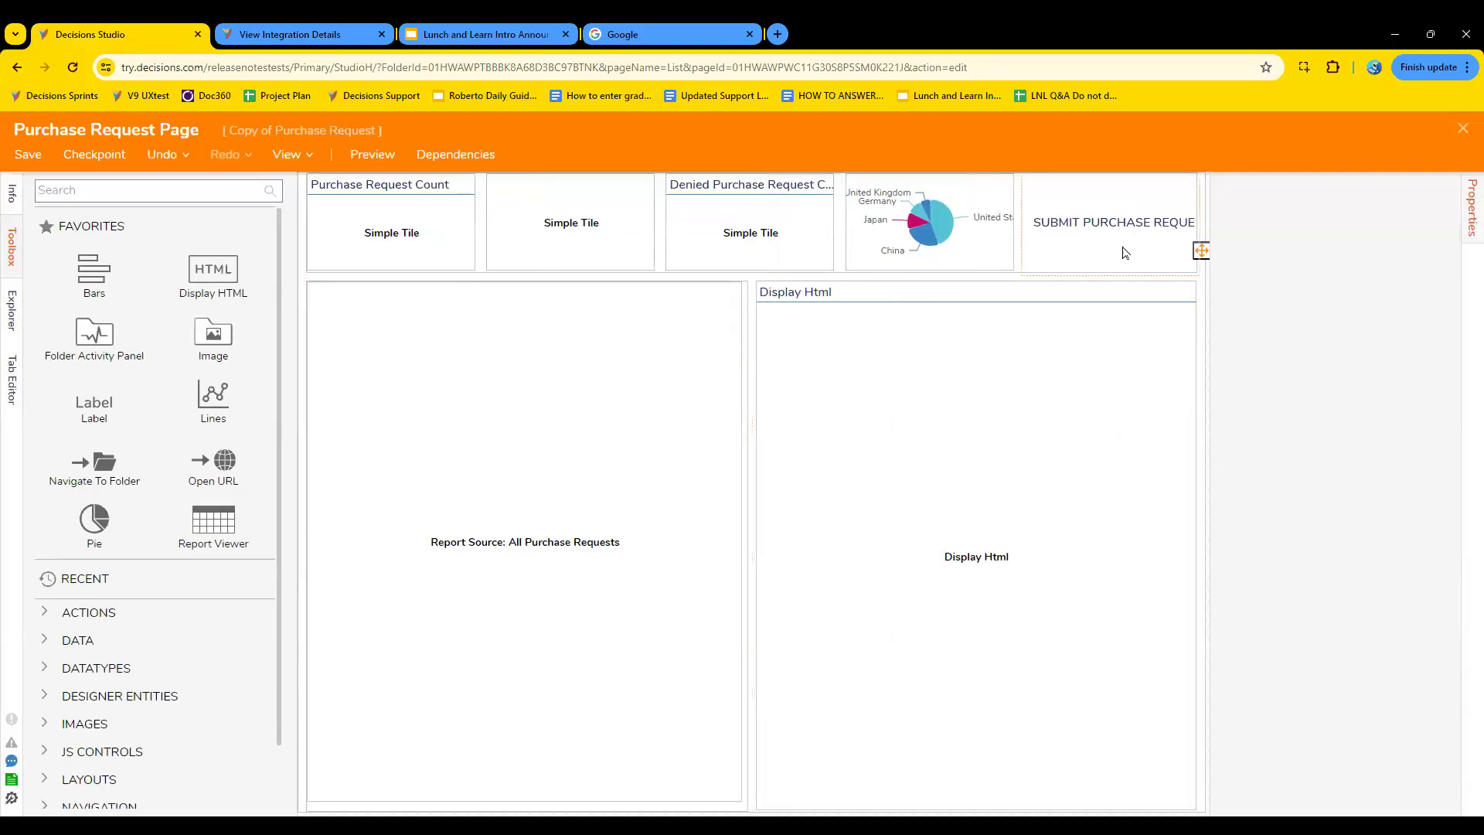
{"action": "key", "text": "Delete"}
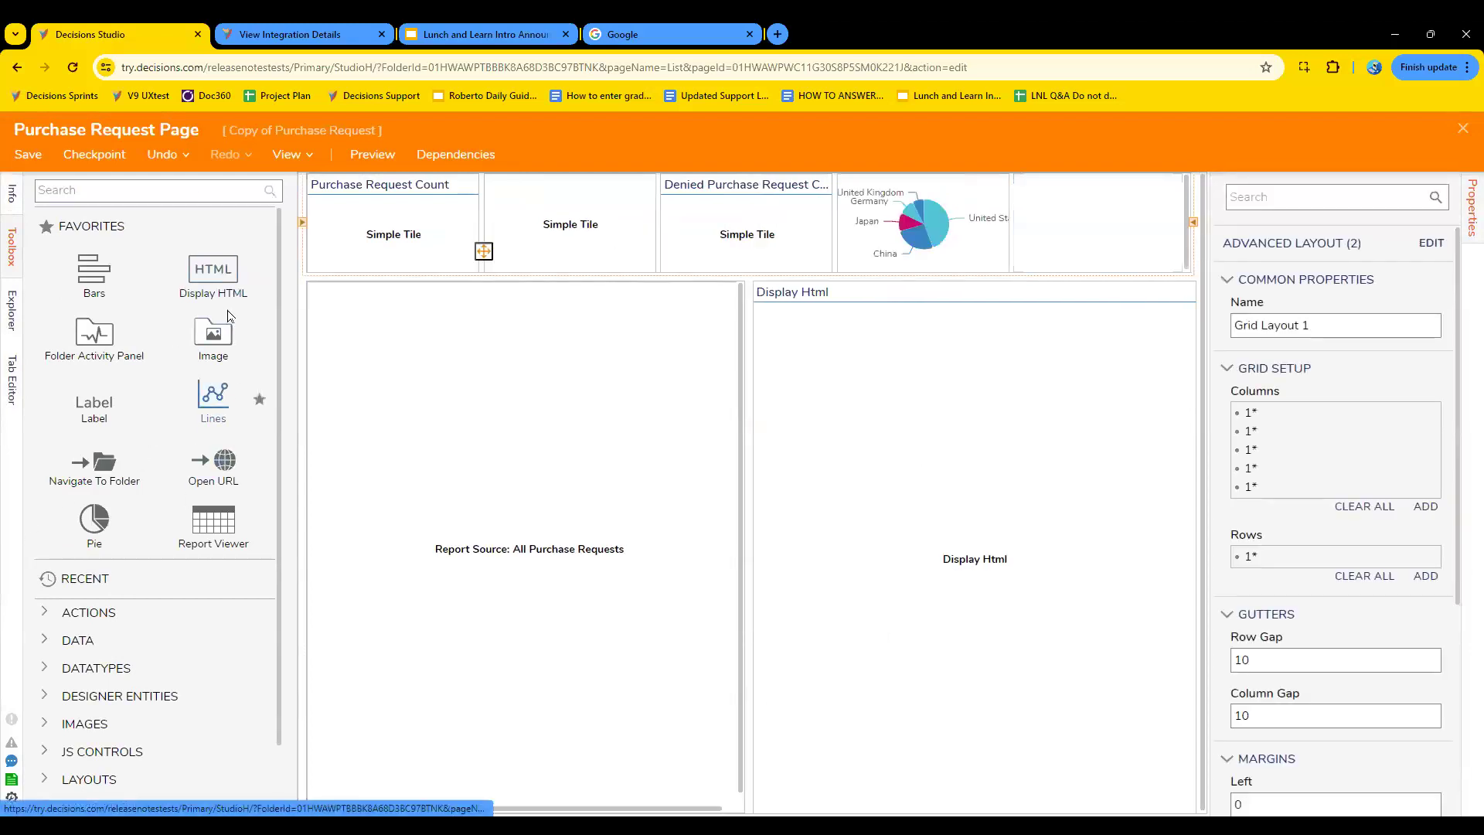
- Place a Run Flow component in the emptied grid cell, view its flow selection choices, and close the designer without saving
{"action": "left_click", "coordinate": [172, 196]}
{"action": "type", "text": "flow"}
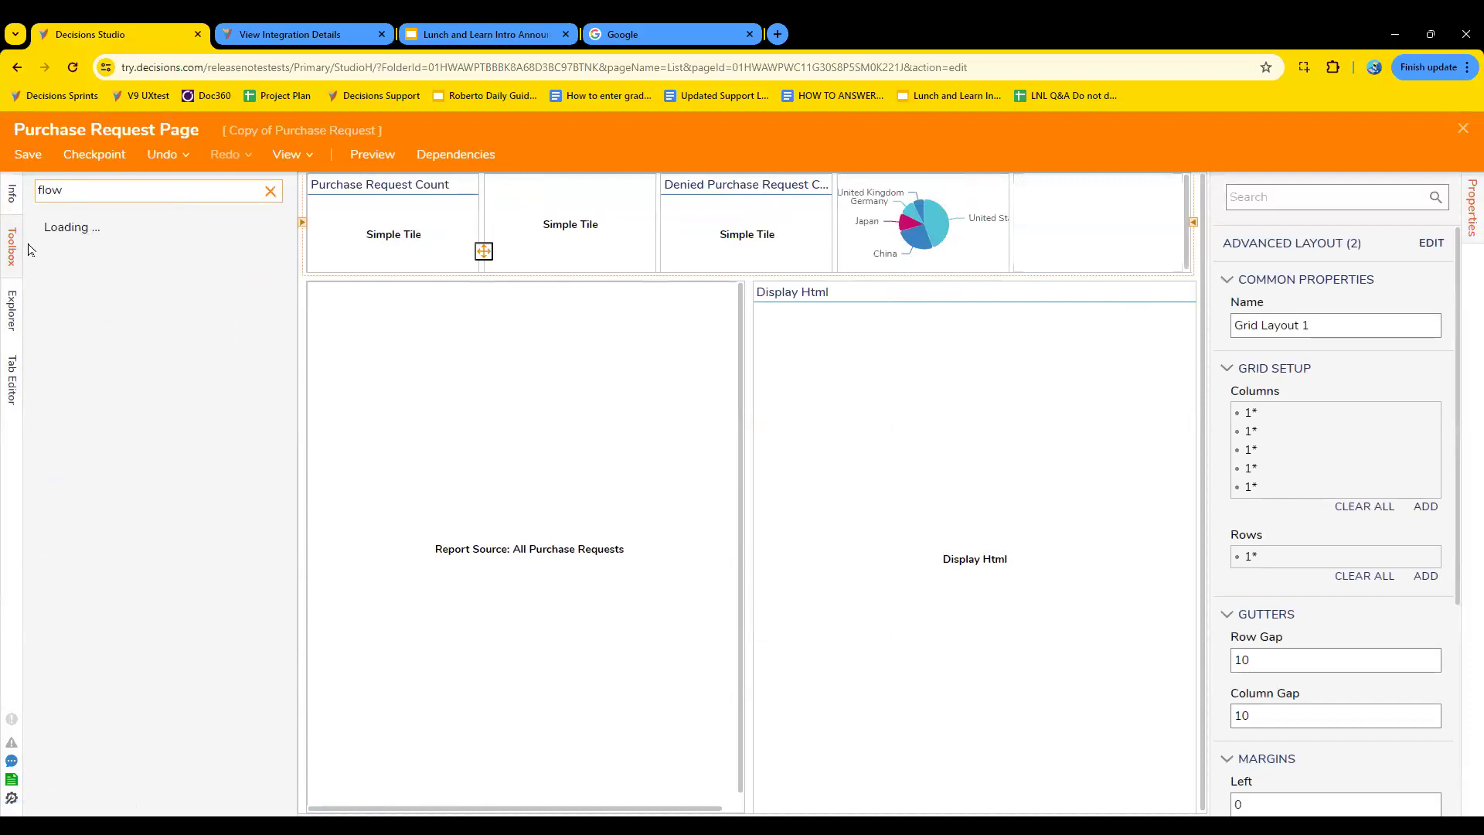
{"action": "left_click_drag", "start_coordinate": [90, 257], "coordinate": [1113, 225]}
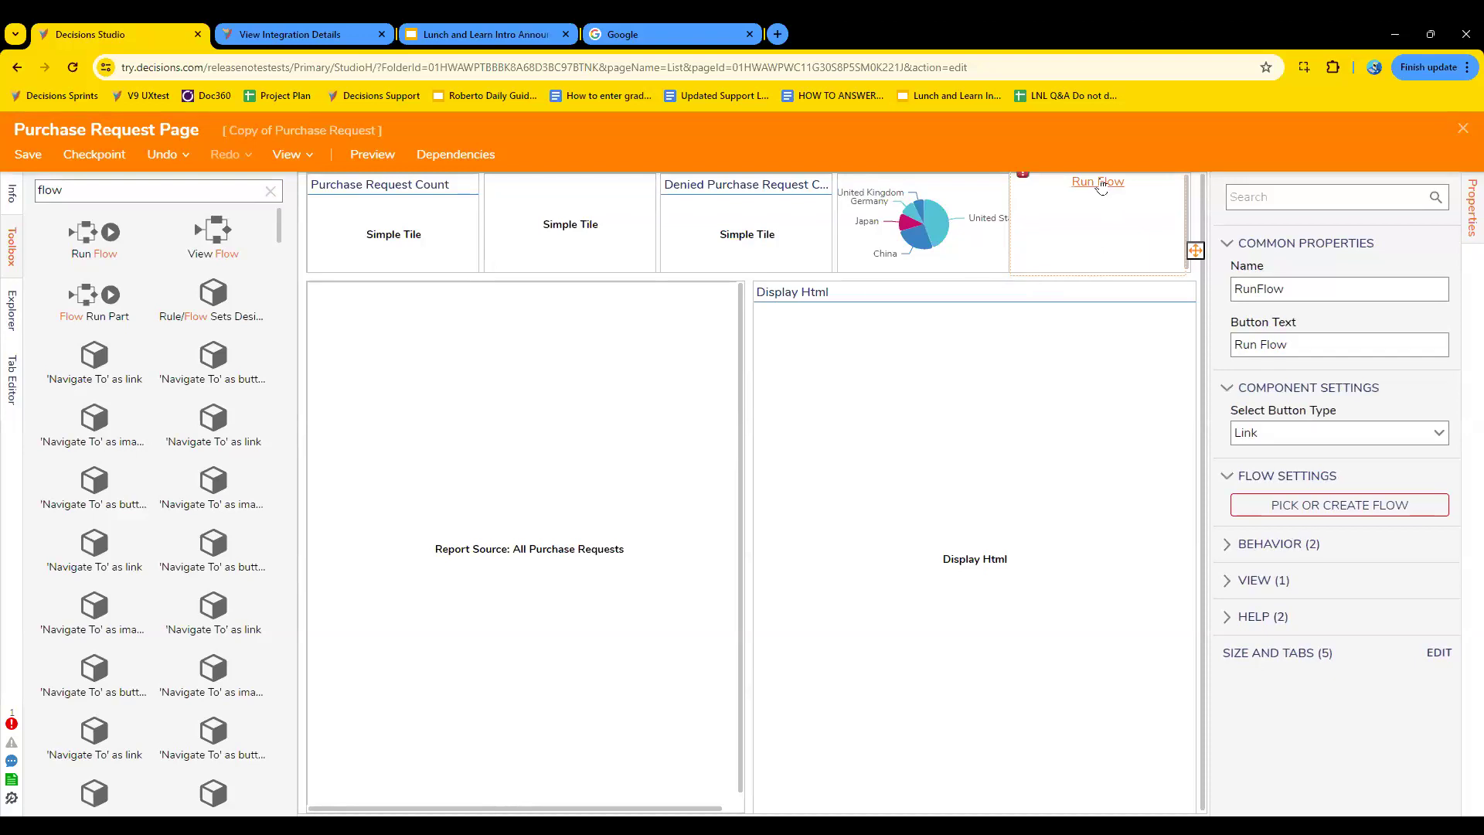
{"action": "left_click", "coordinate": [1352, 507]}
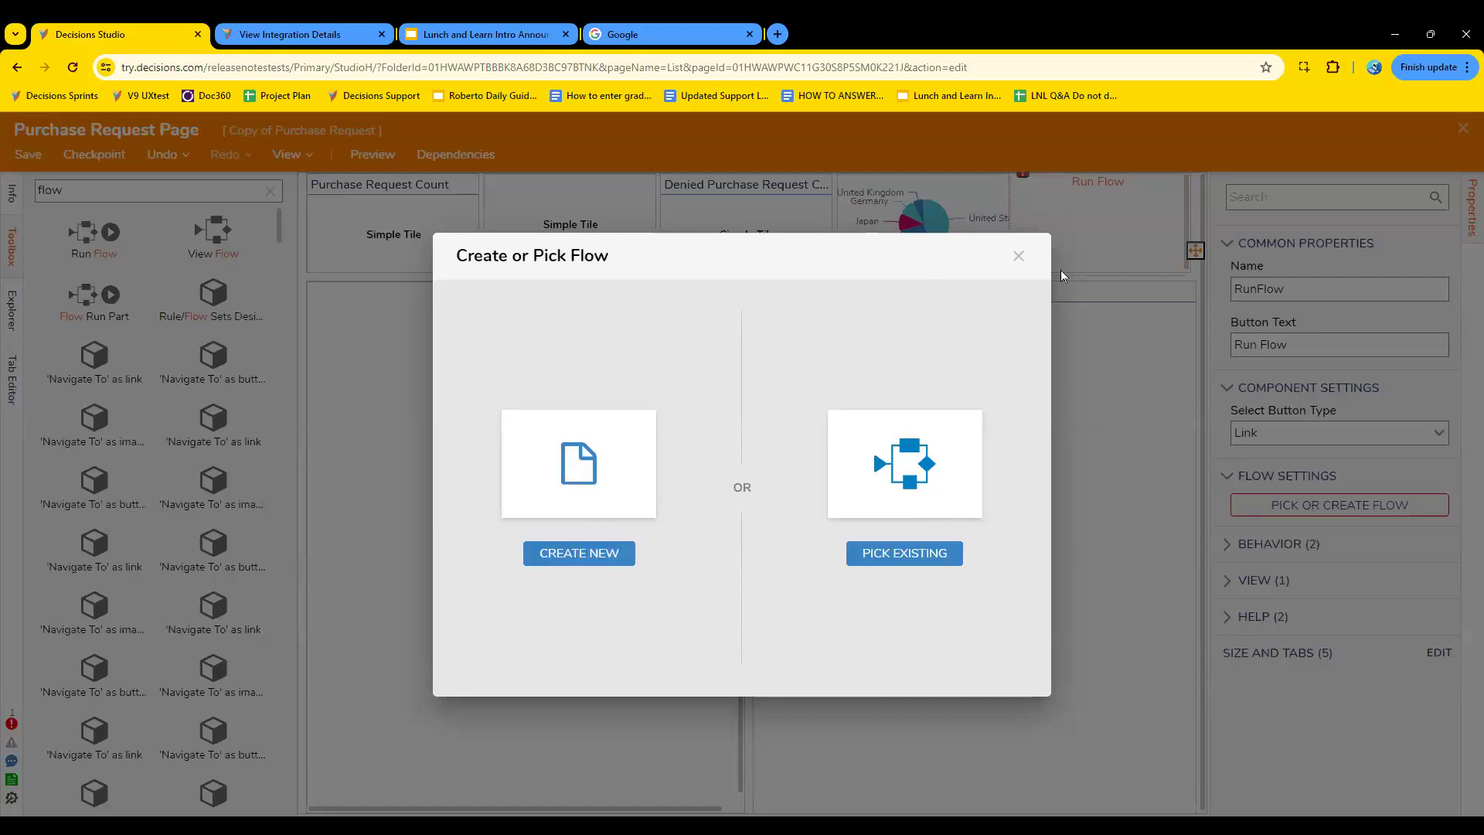
{"action": "left_click", "coordinate": [1019, 256]}
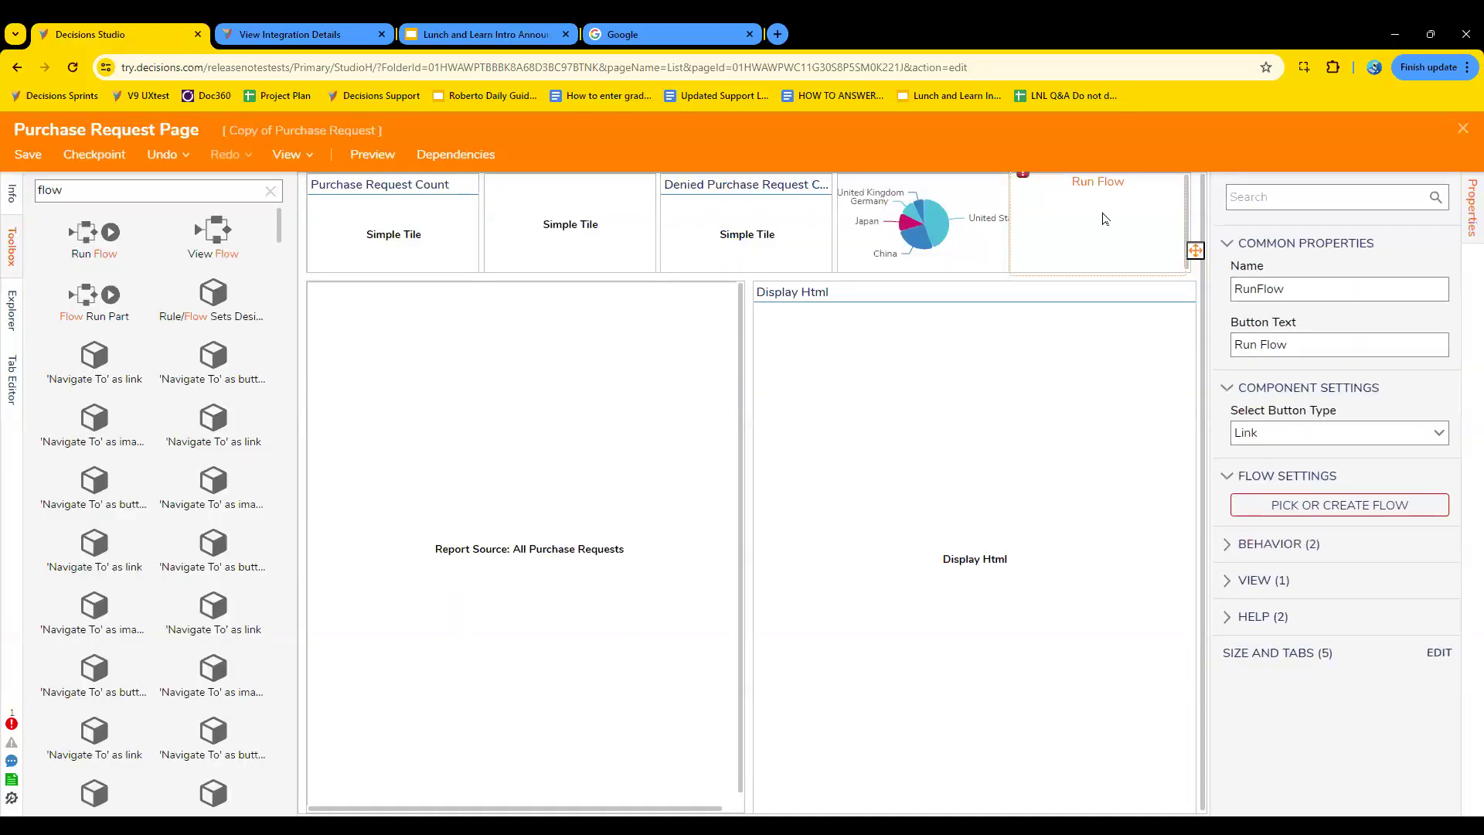
{"action": "left_click", "coordinate": [1463, 132]}
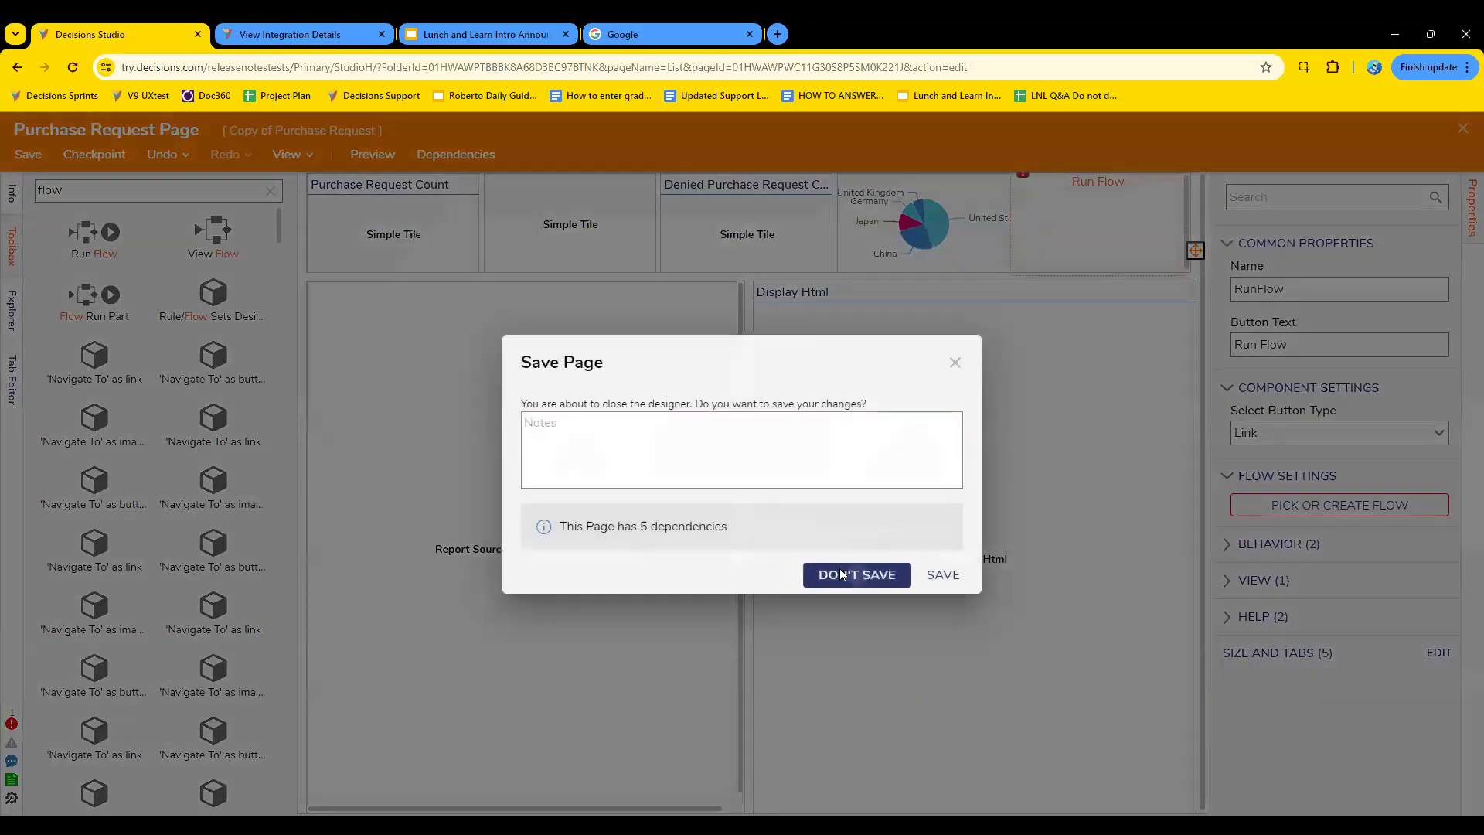
{"action": "left_click", "coordinate": [855, 573]}
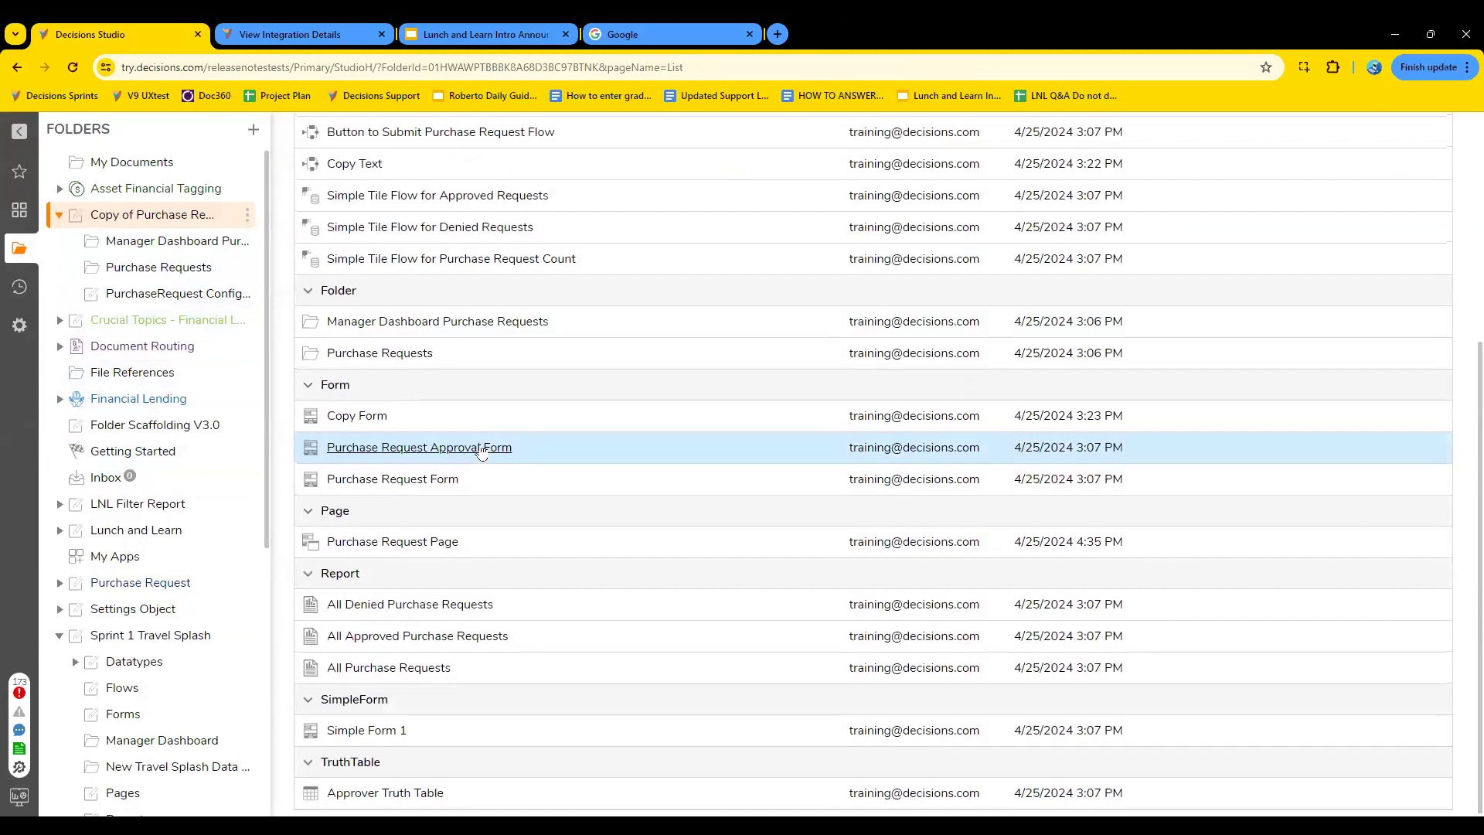
- Create a user action flow named "Text to copy" in the PurchaseRequest Configuration folder
{"action": "scroll", "coordinate": [481, 453], "scroll_direction": "up", "scroll_amount": 4}
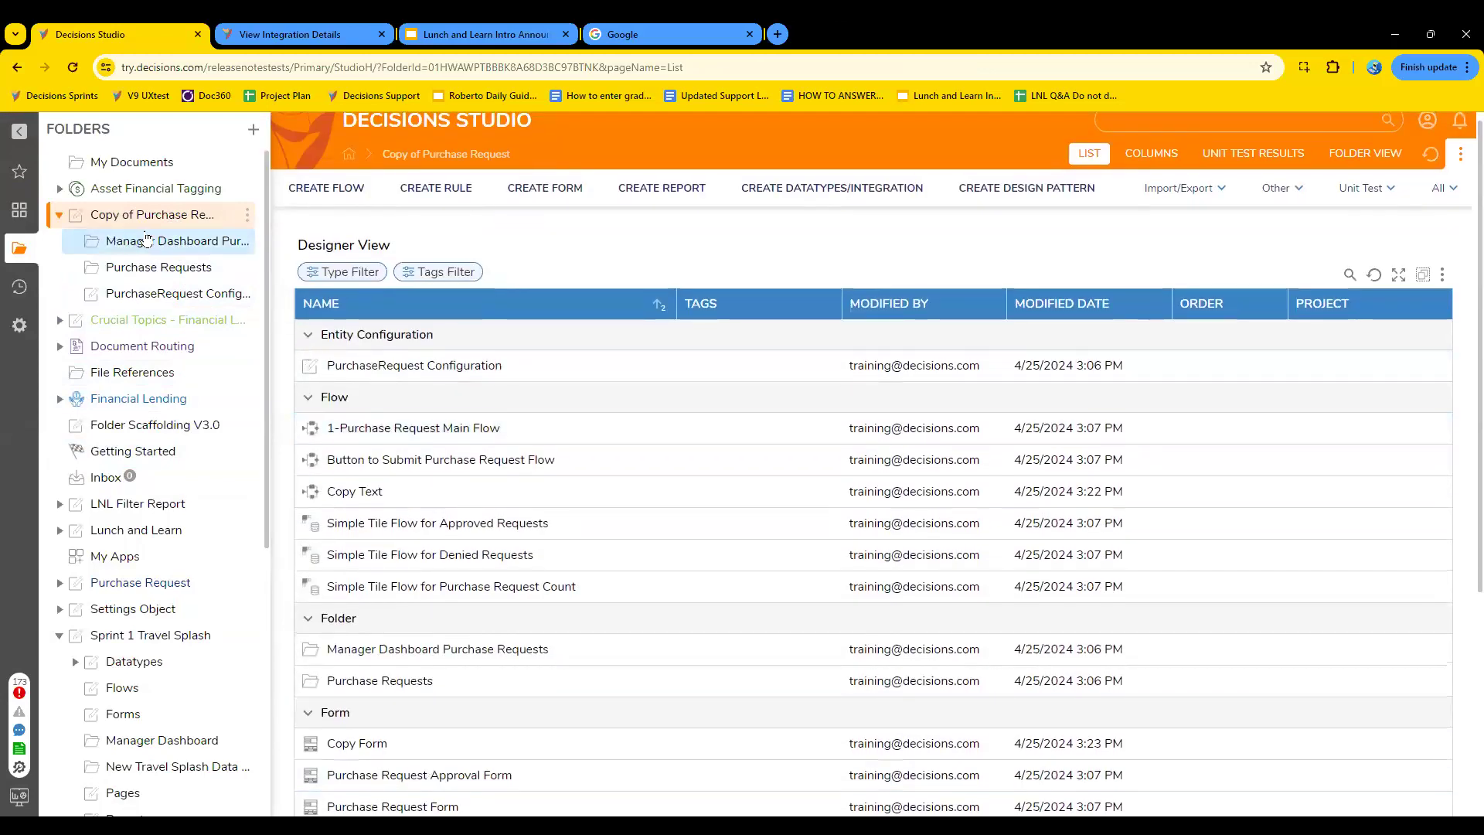
{"action": "left_click", "coordinate": [434, 367]}
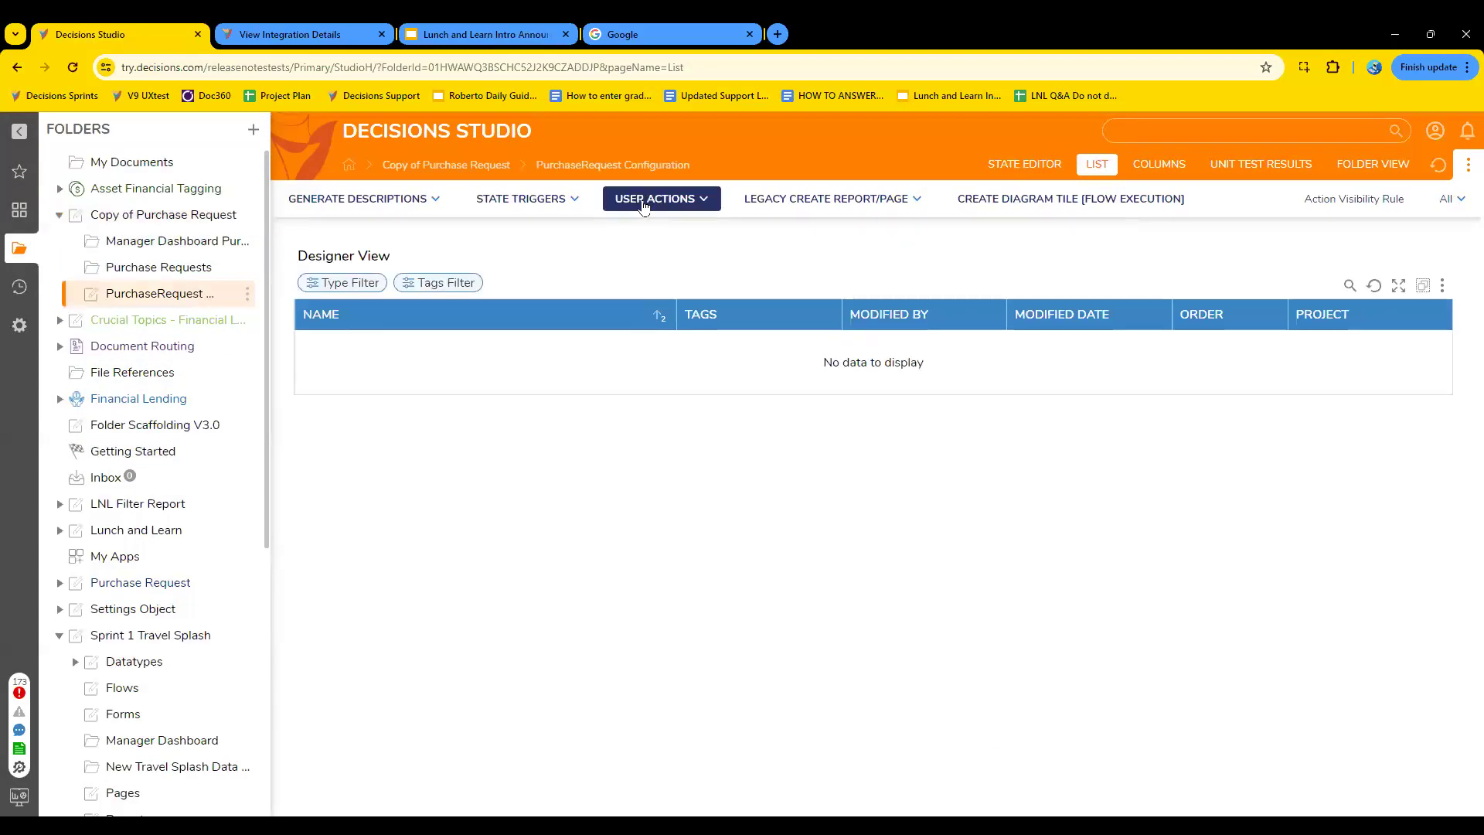
{"action": "left_click", "coordinate": [644, 203]}
{"action": "left_click", "coordinate": [646, 258]}
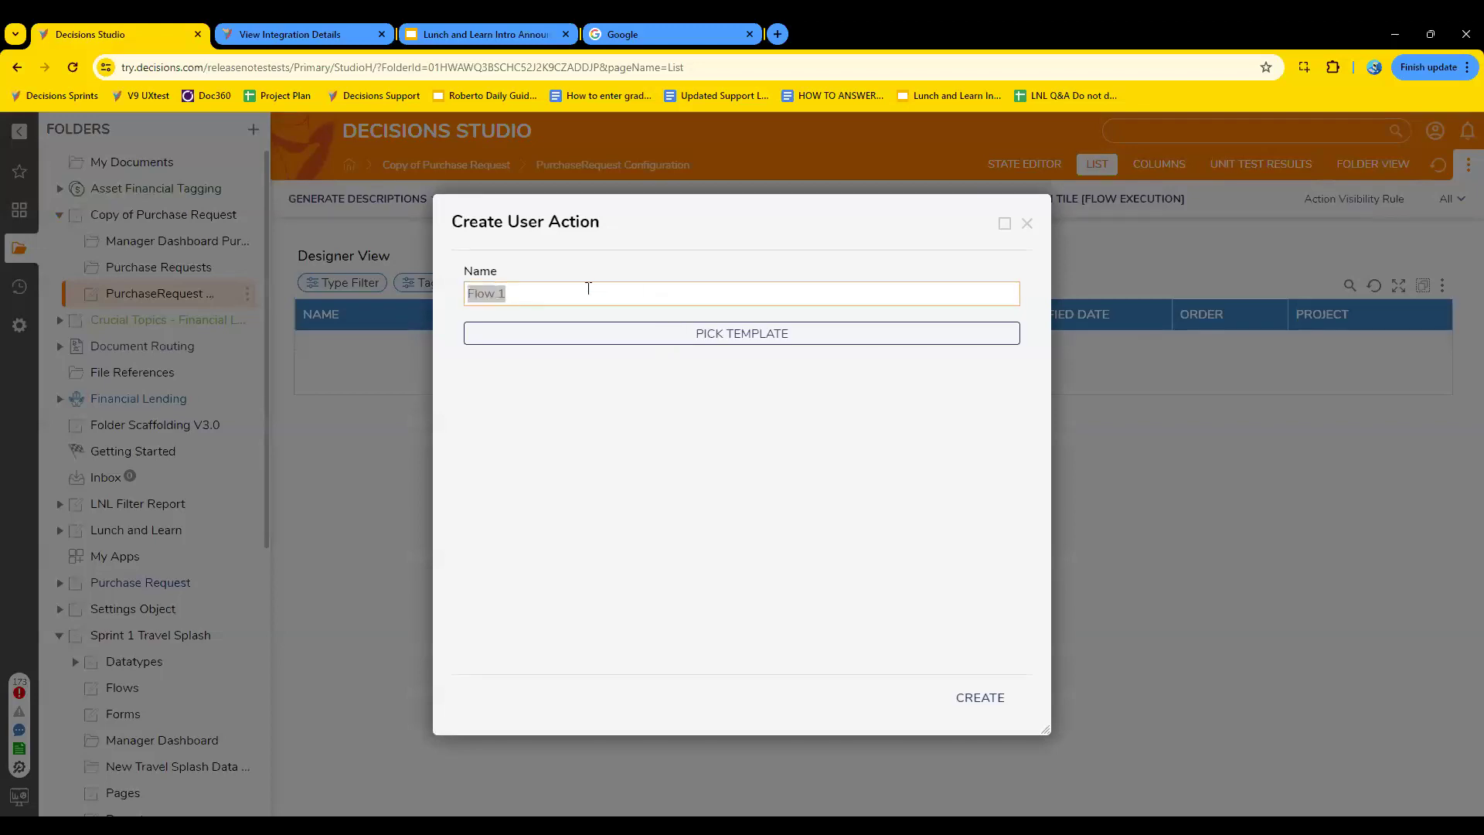
{"action": "type", "text": "Text to copy"}
{"action": "left_click", "coordinate": [674, 338]}
{"action": "left_click", "coordinate": [1029, 166]}
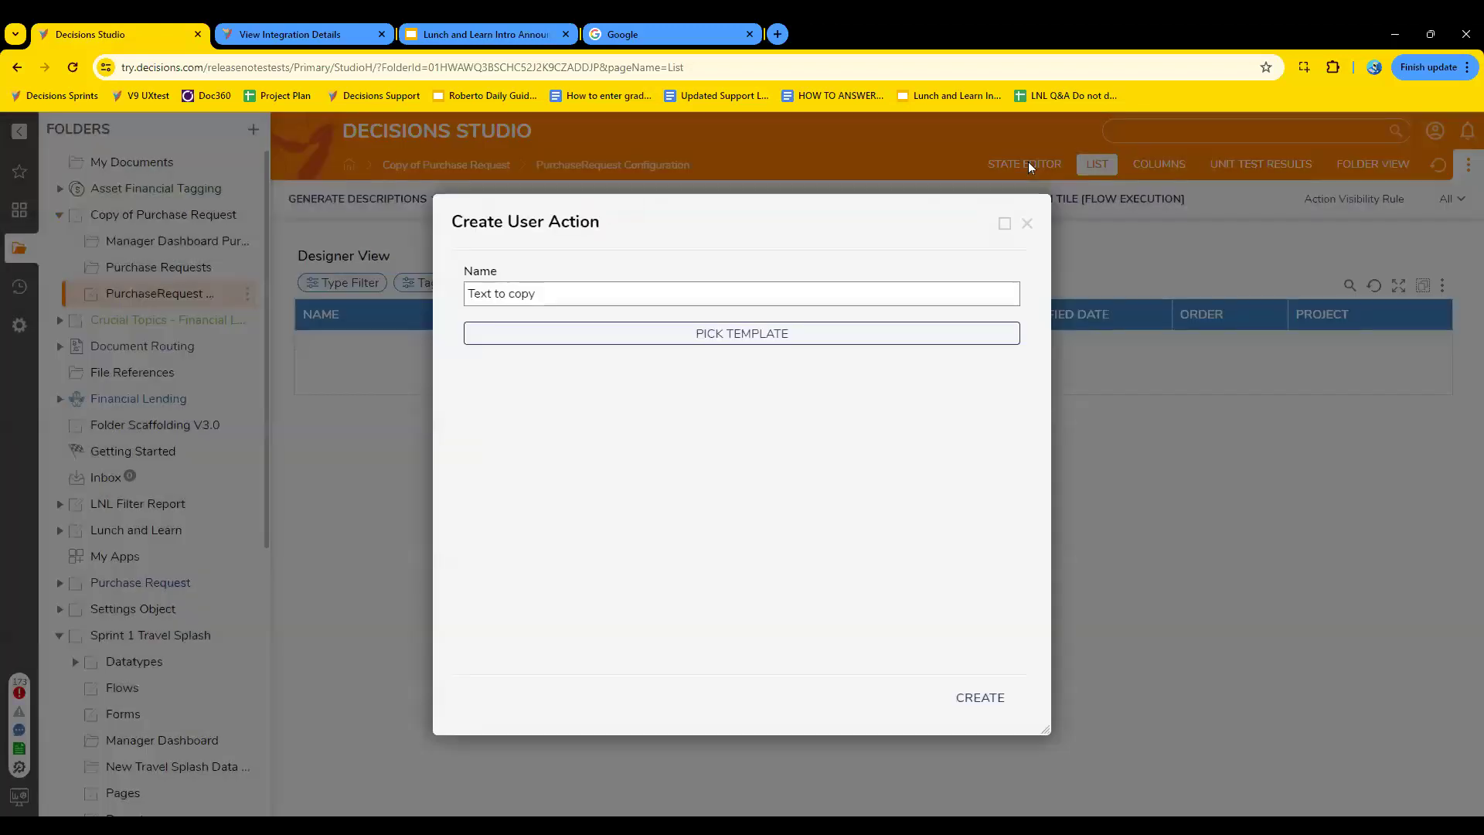
{"action": "left_click", "coordinate": [976, 696]}
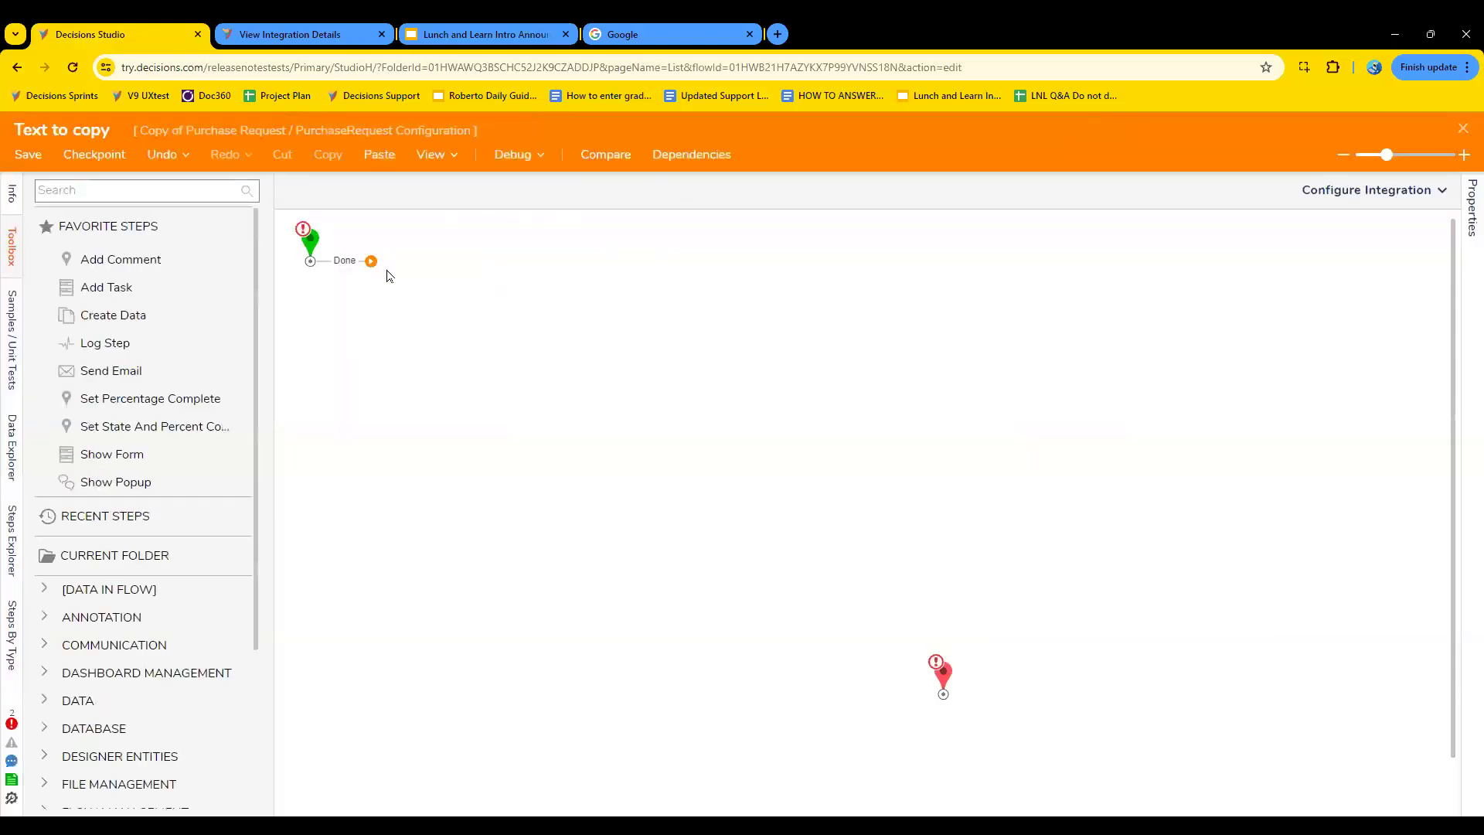
- Add a Run Report step to the flow and connect the start step's Done outcome to it
{"action": "left_click", "coordinate": [156, 192]}
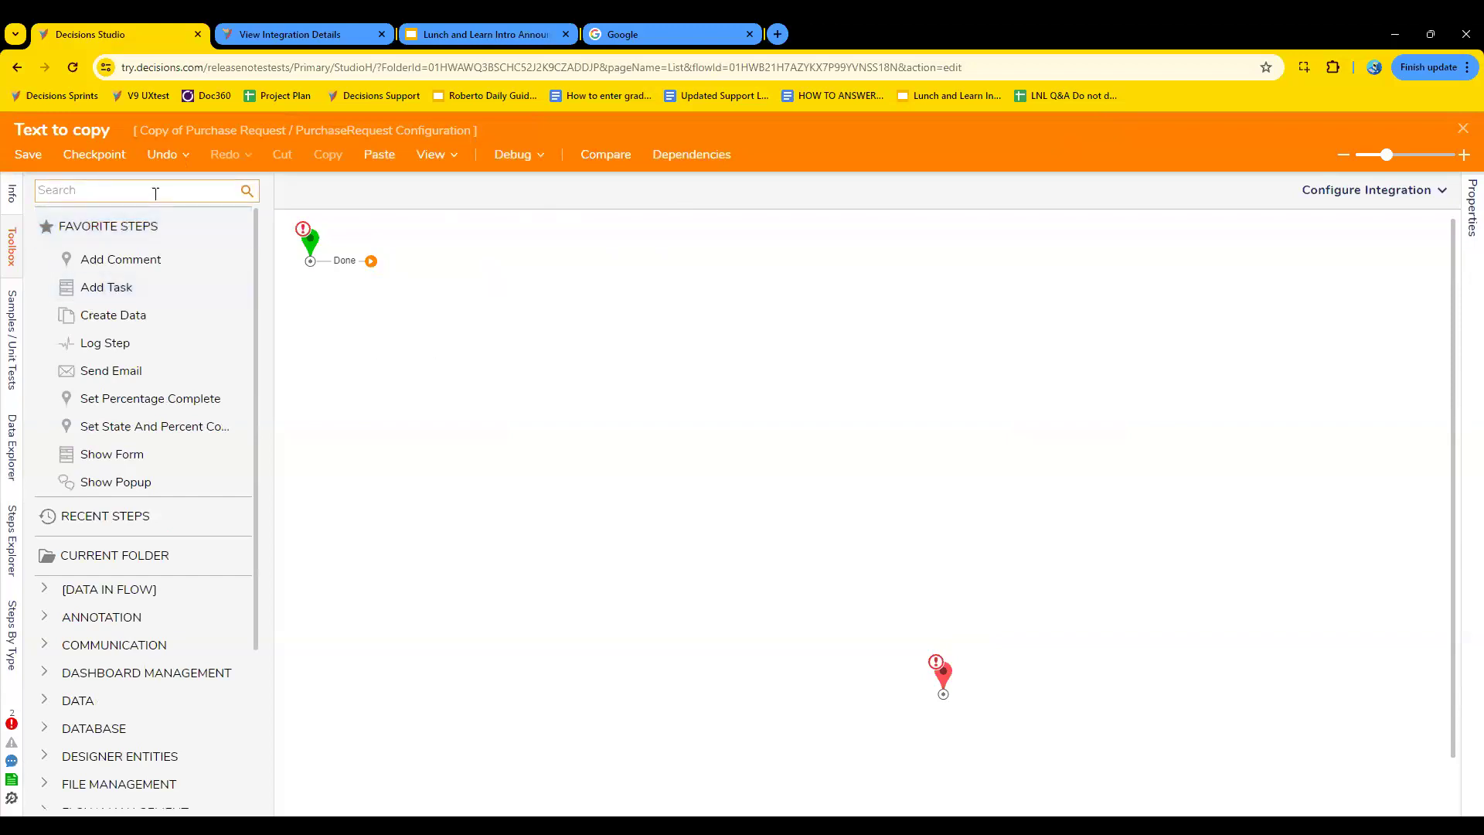
{"action": "type", "text": "run report"}
{"action": "key", "text": "Return"}
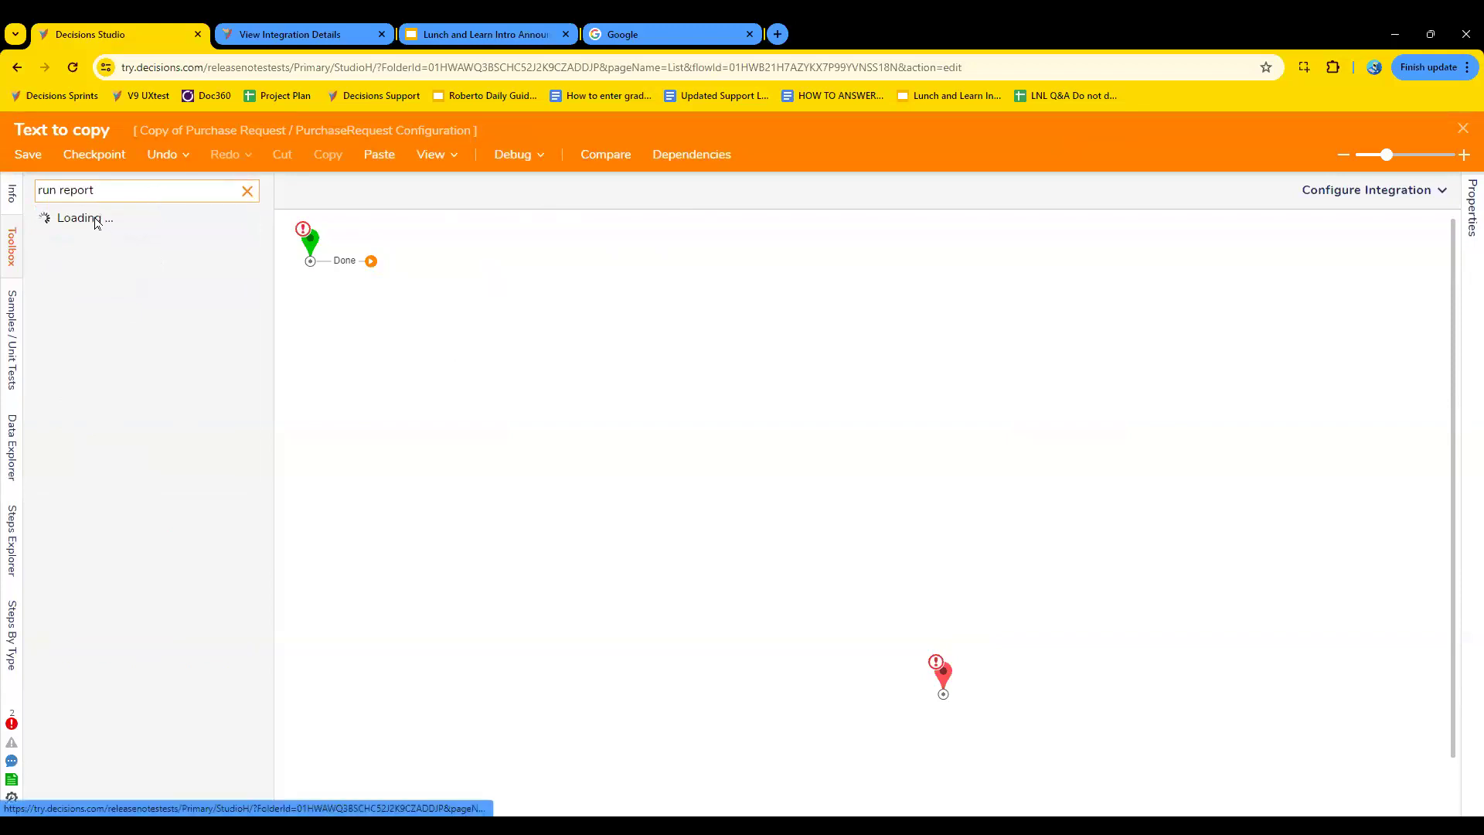
{"action": "left_click_drag", "start_coordinate": [96, 224], "coordinate": [448, 290]}
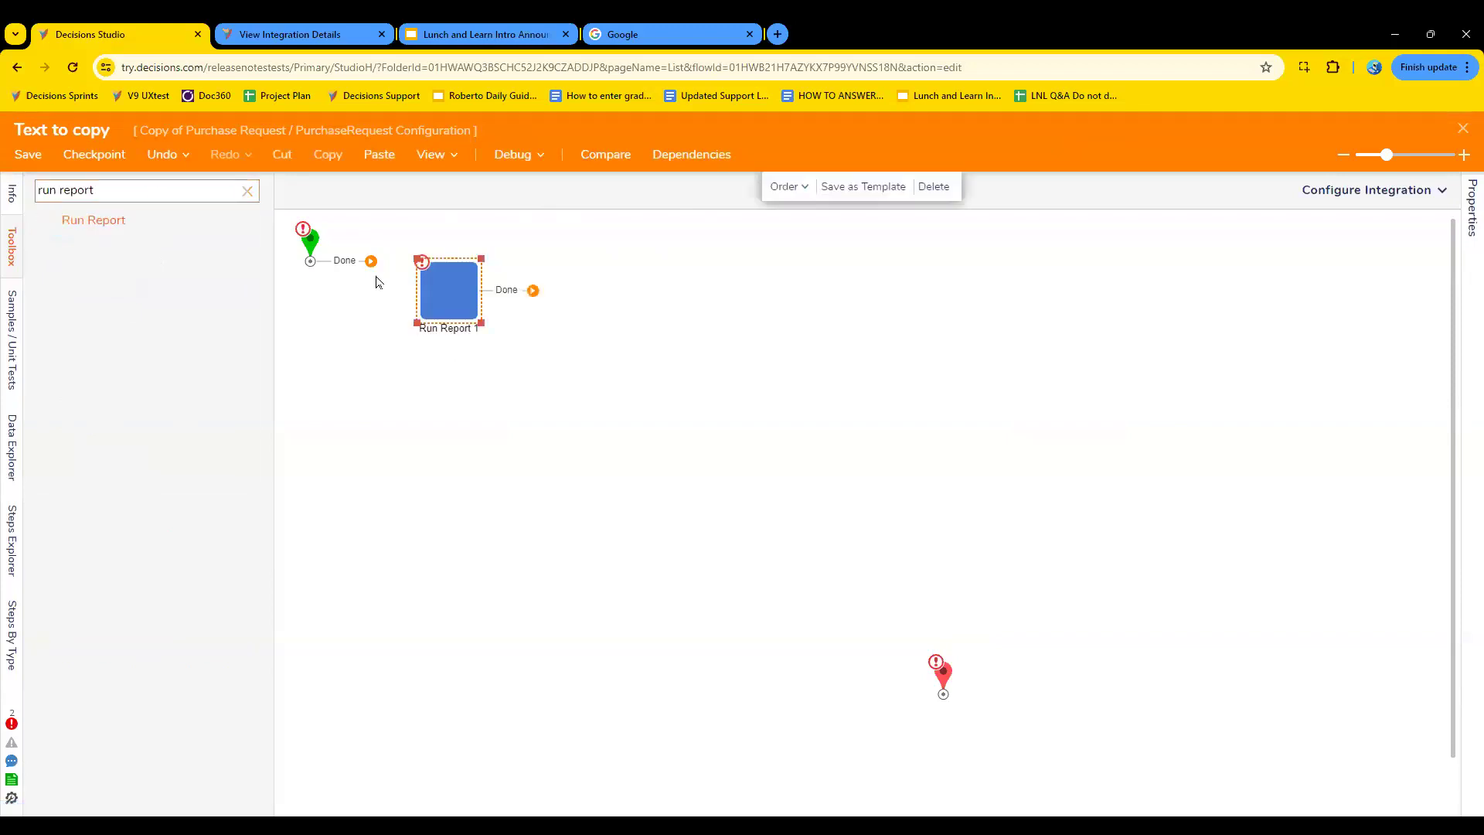
{"action": "left_click_drag", "start_coordinate": [371, 260], "coordinate": [454, 294]}
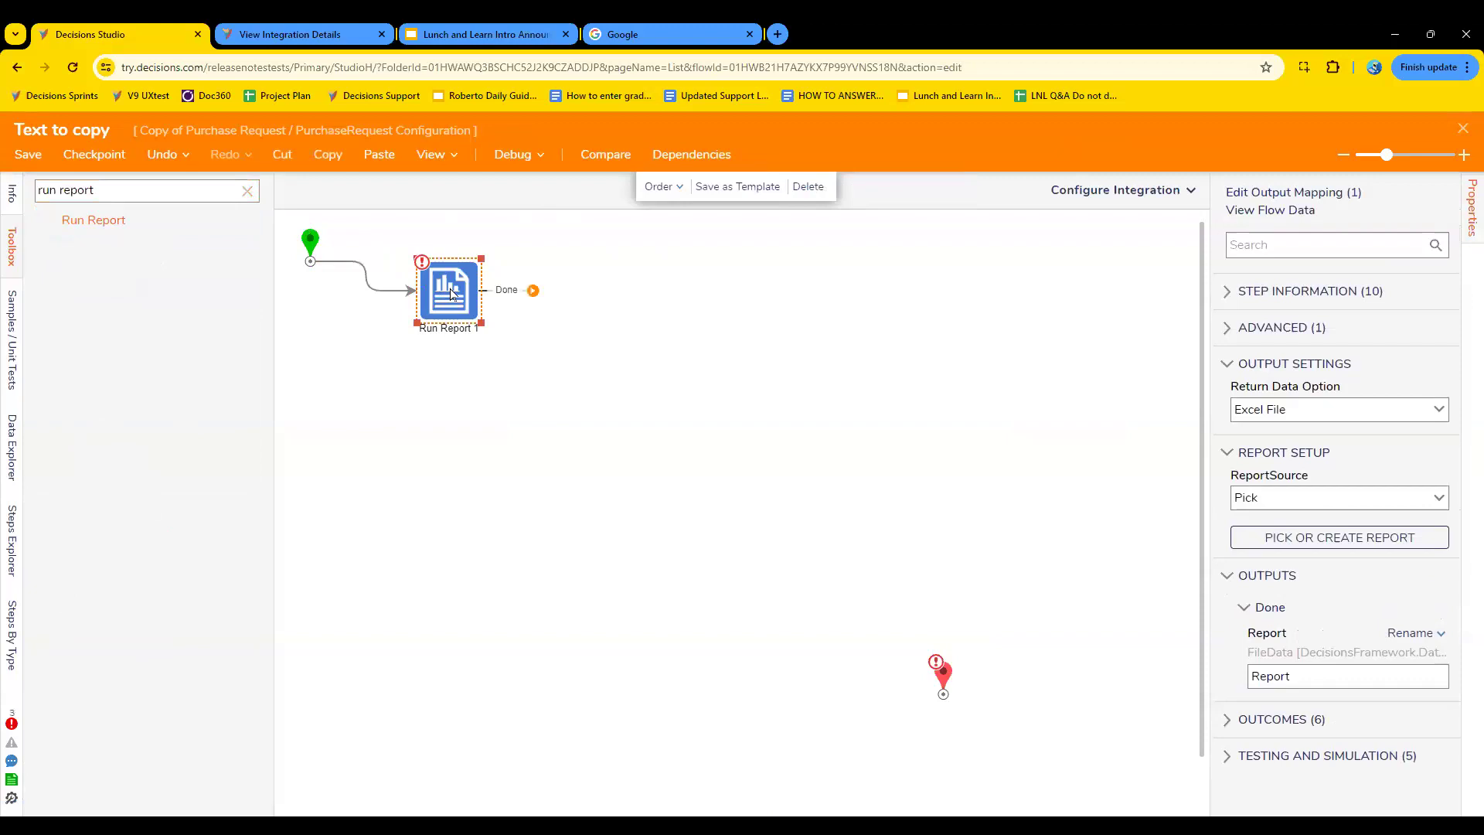
{"action": "left_click", "coordinate": [247, 190]}
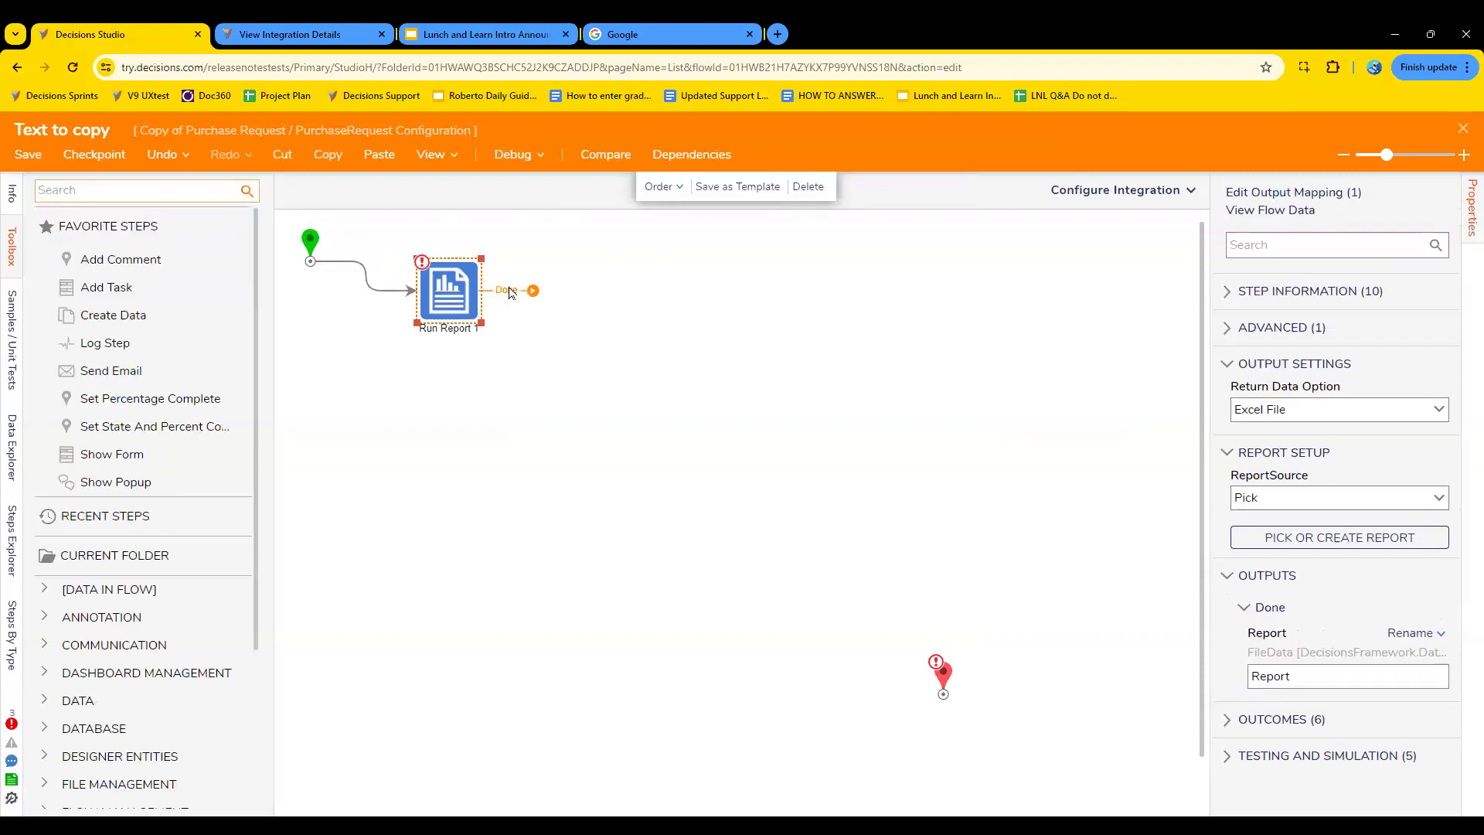
- Assign the existing All Purchase Requests report from the Copy of Purchase Request project to the Run Report step
{"action": "left_click", "coordinate": [1340, 537]}
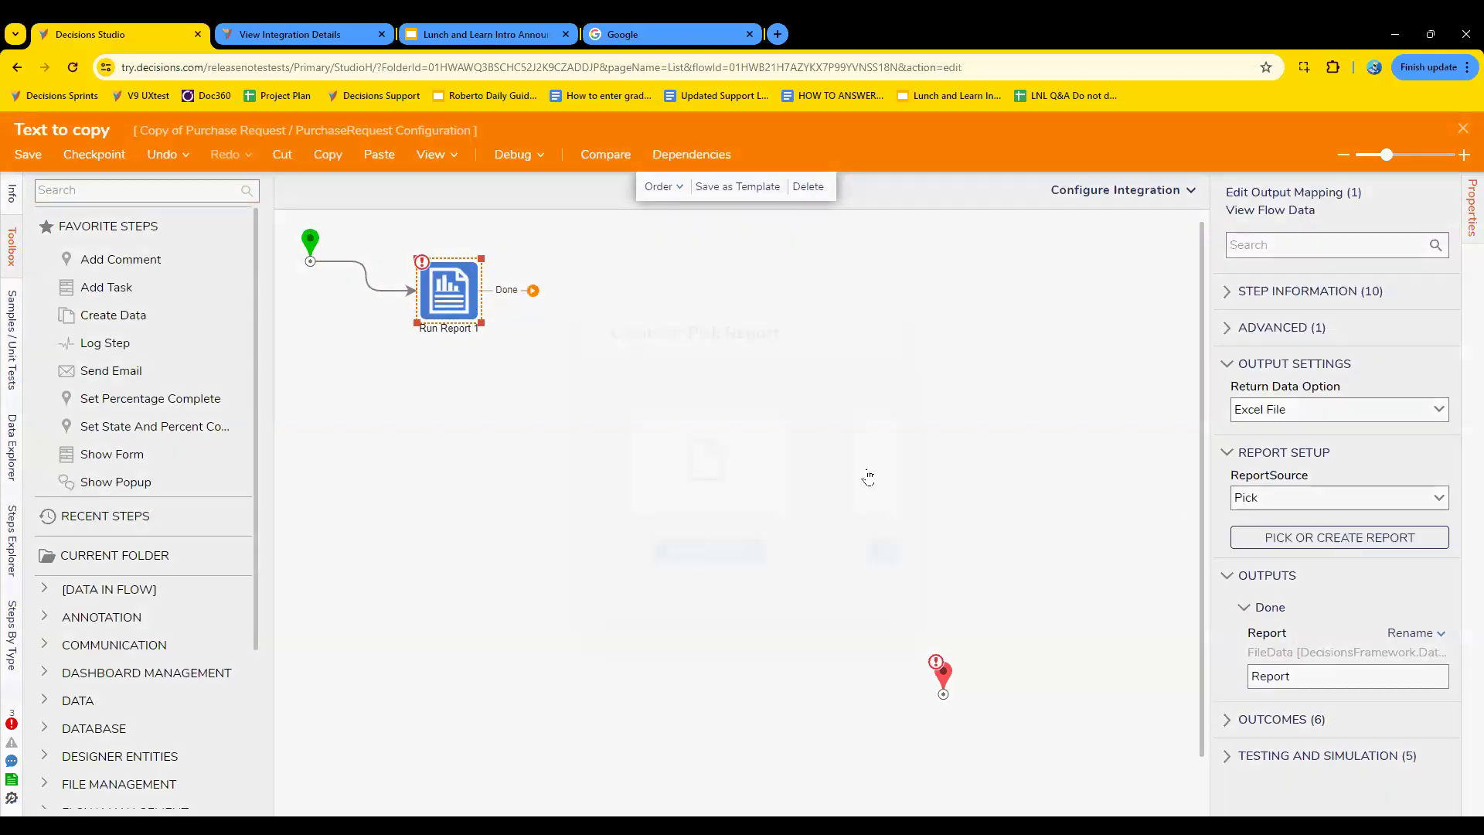
{"action": "left_click", "coordinate": [900, 554]}
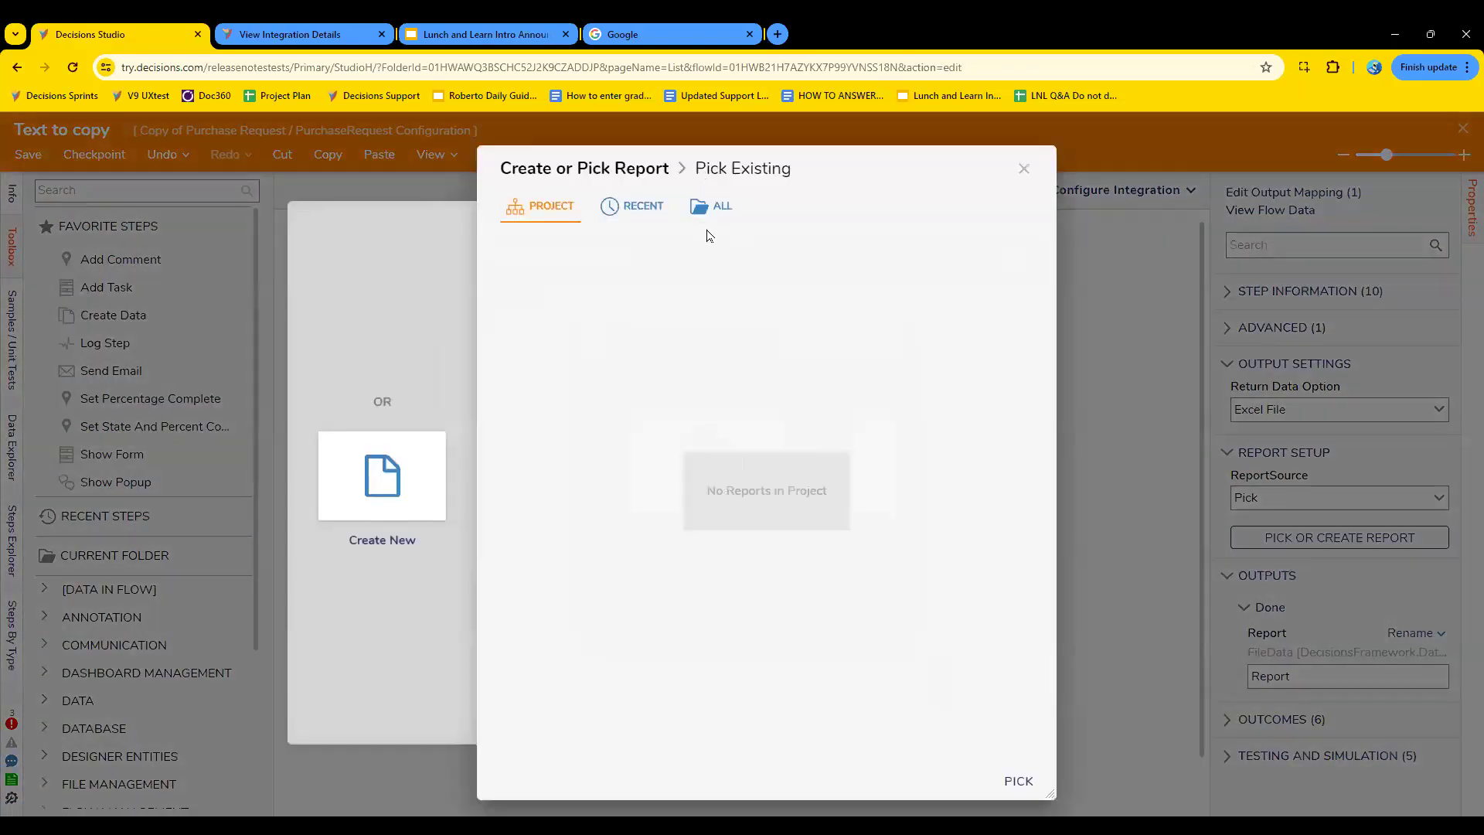
{"action": "left_click", "coordinate": [717, 207]}
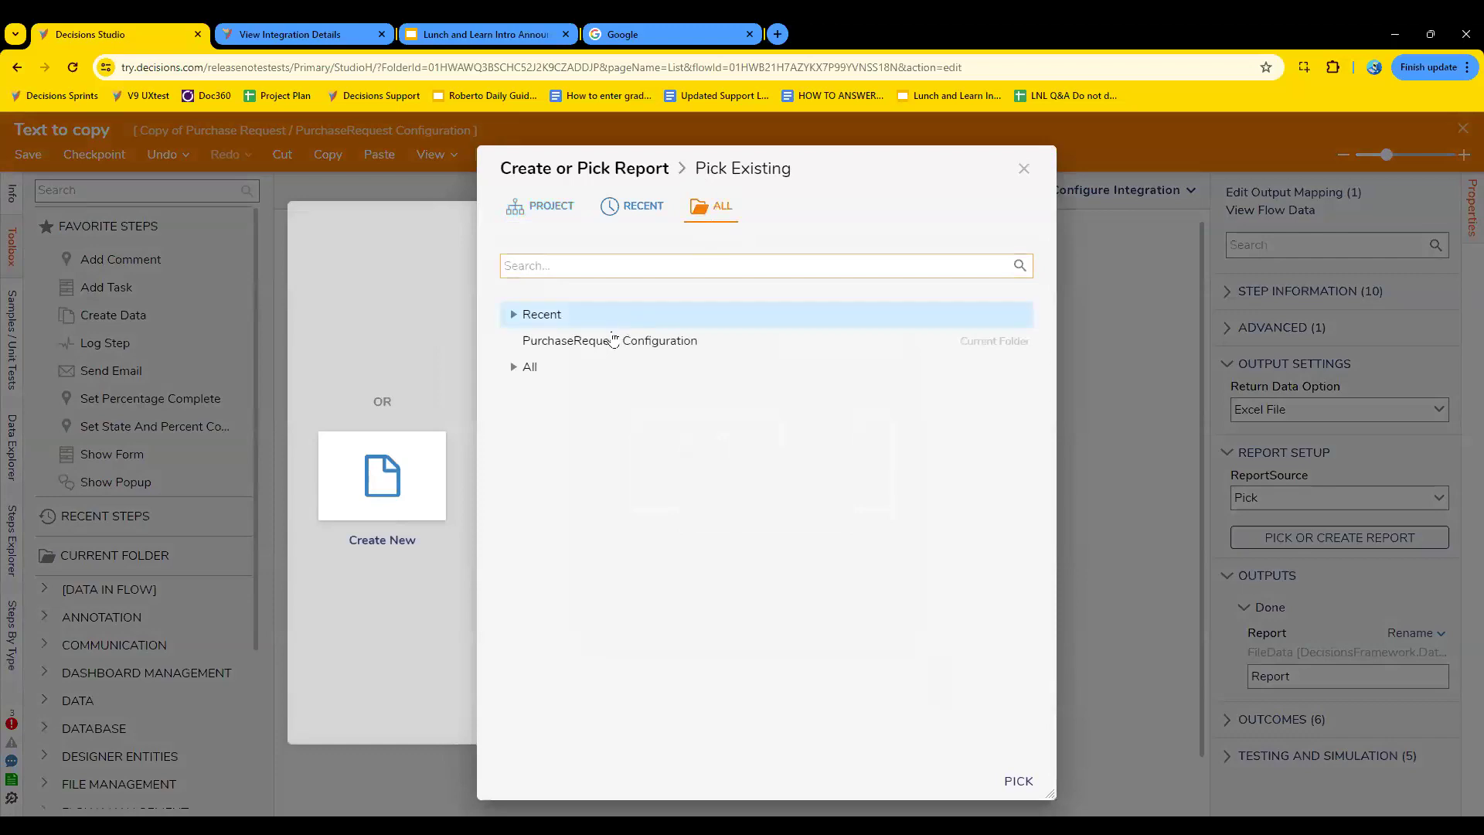
{"action": "left_click", "coordinate": [513, 368]}
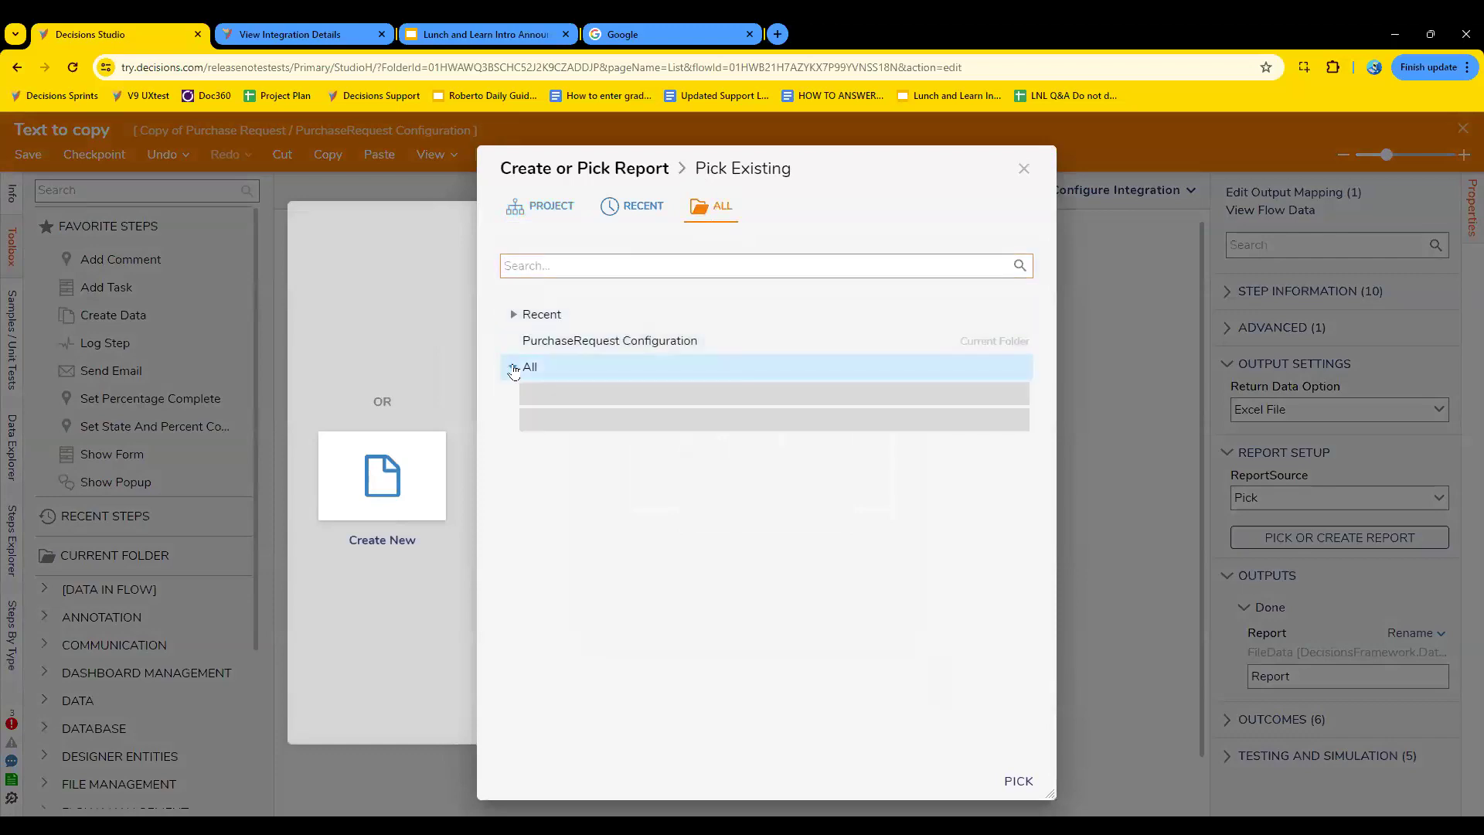
{"action": "left_click", "coordinate": [615, 266]}
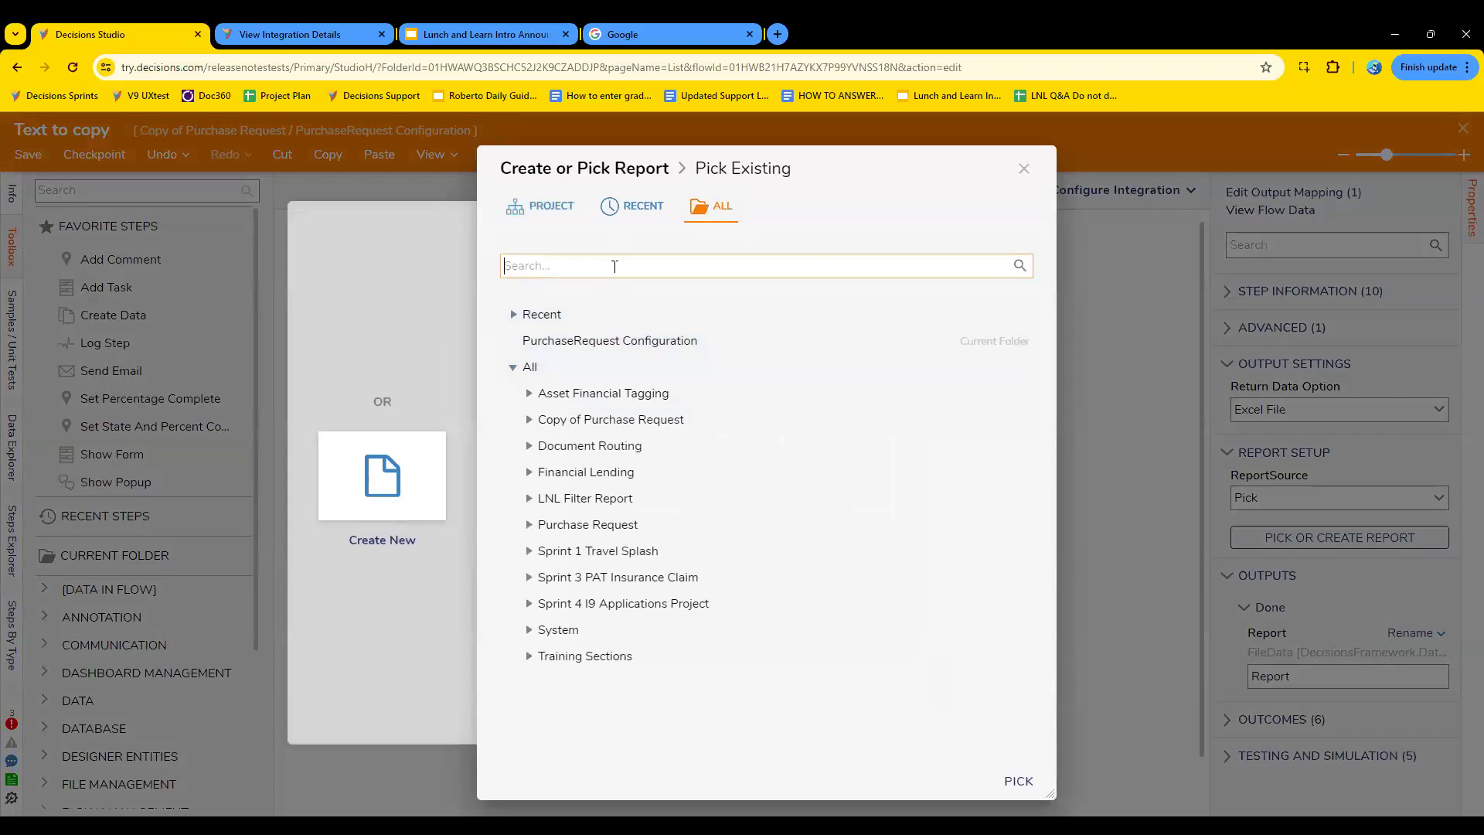
{"action": "left_click", "coordinate": [529, 419]}
{"action": "left_click", "coordinate": [656, 499]}
{"action": "left_click", "coordinate": [1017, 781]}
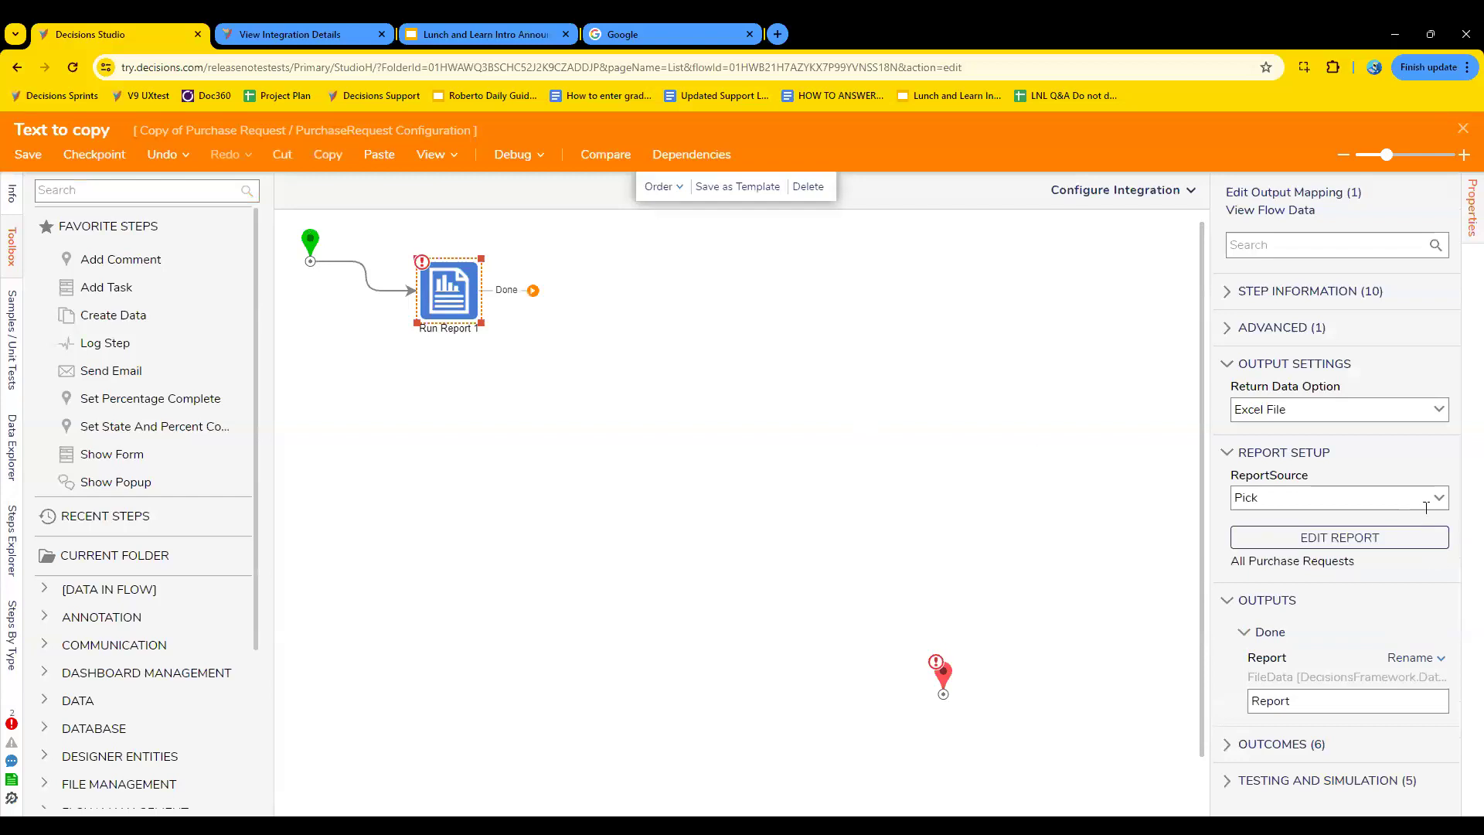
- Set the Run Report step to return Data Rows and name its report output "Reportinformation"
{"action": "left_click", "coordinate": [1438, 411]}
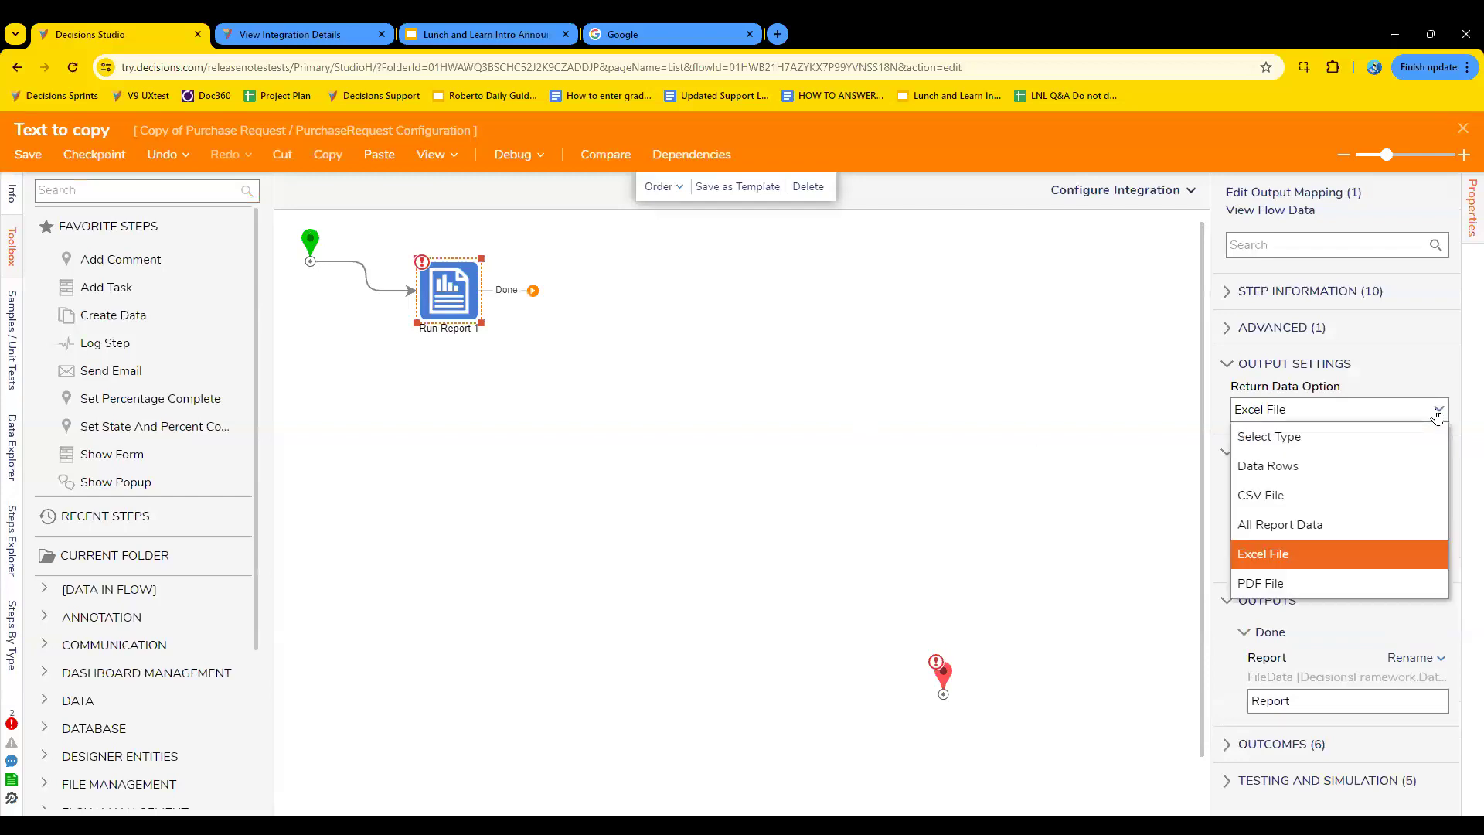
{"action": "left_click", "coordinate": [1315, 463]}
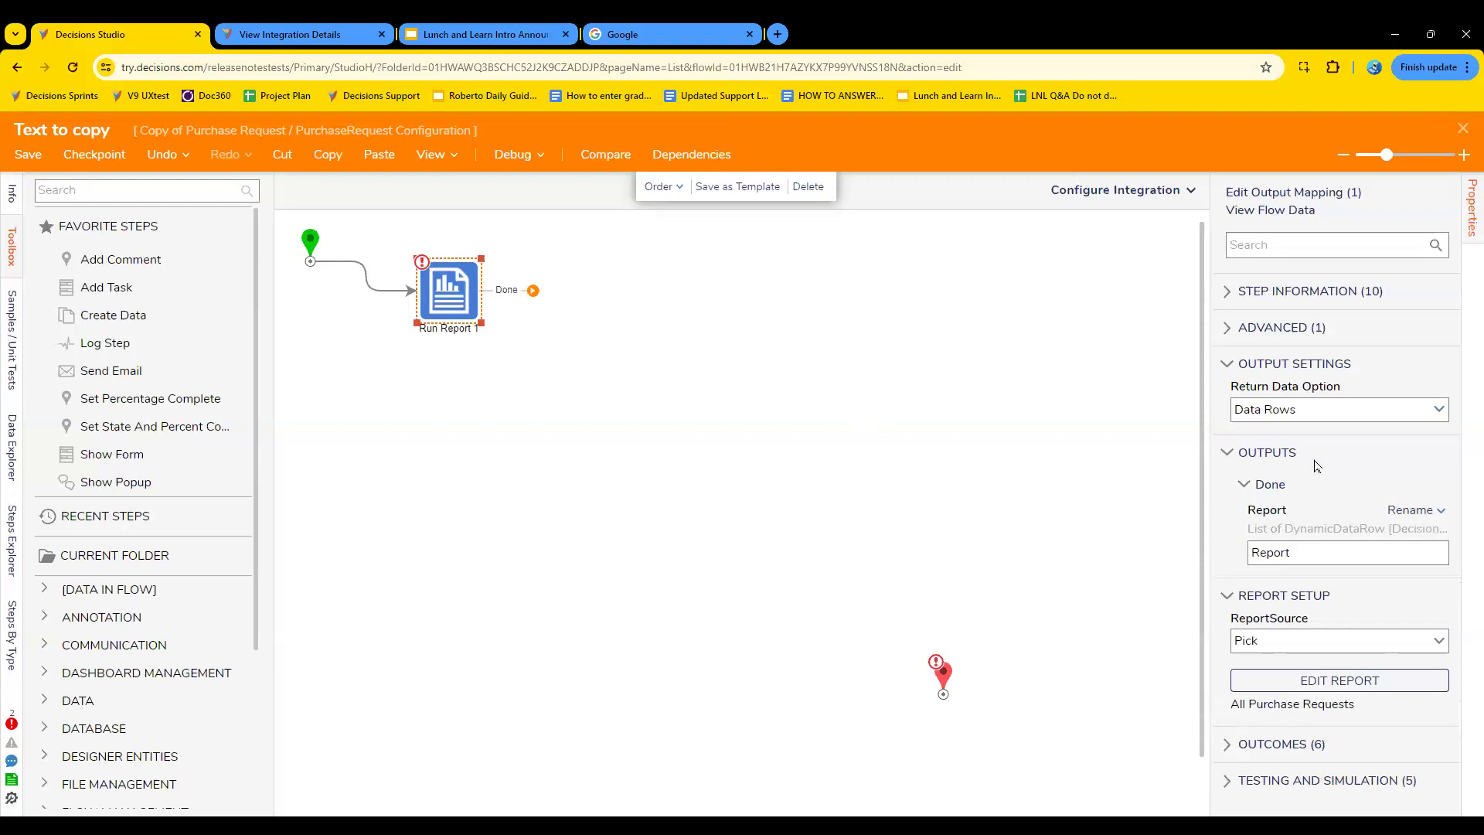
{"action": "left_click", "coordinate": [1397, 549]}
{"action": "left_click", "coordinate": [1397, 549]}
{"action": "type", "text": "information"}
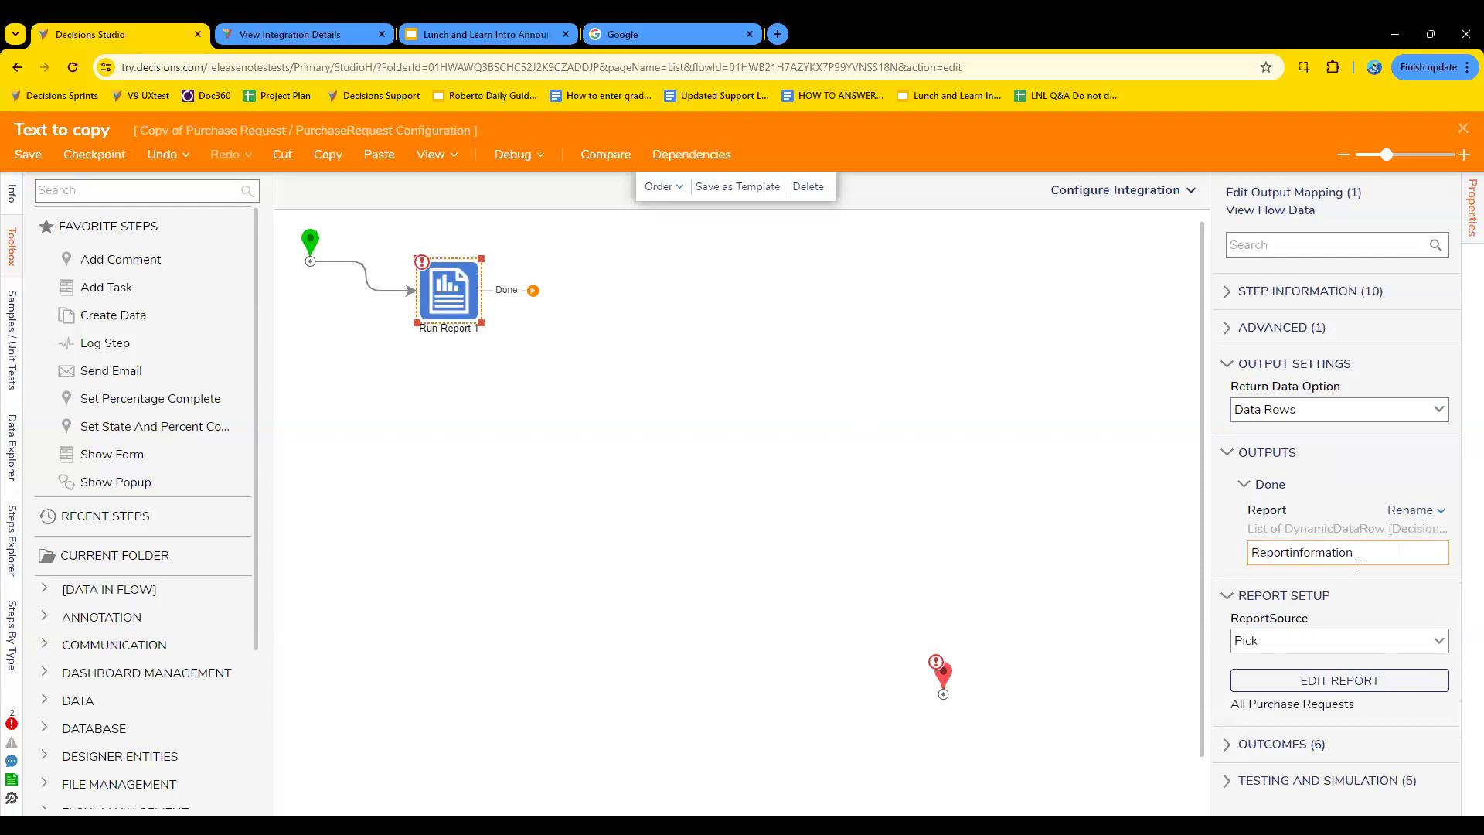
{"action": "left_click", "coordinate": [855, 456]}
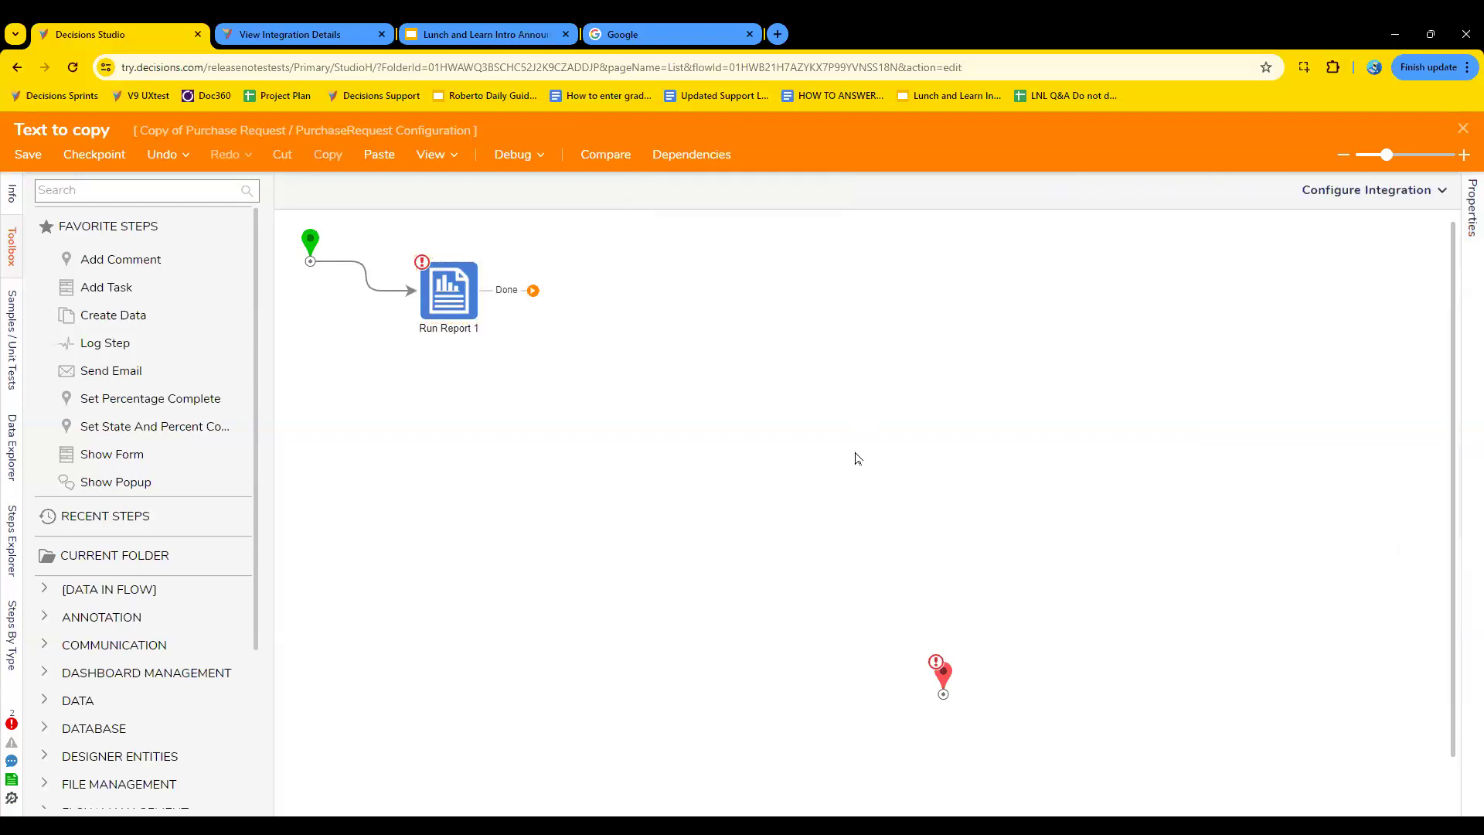
{"action": "left_click", "coordinate": [454, 299]}
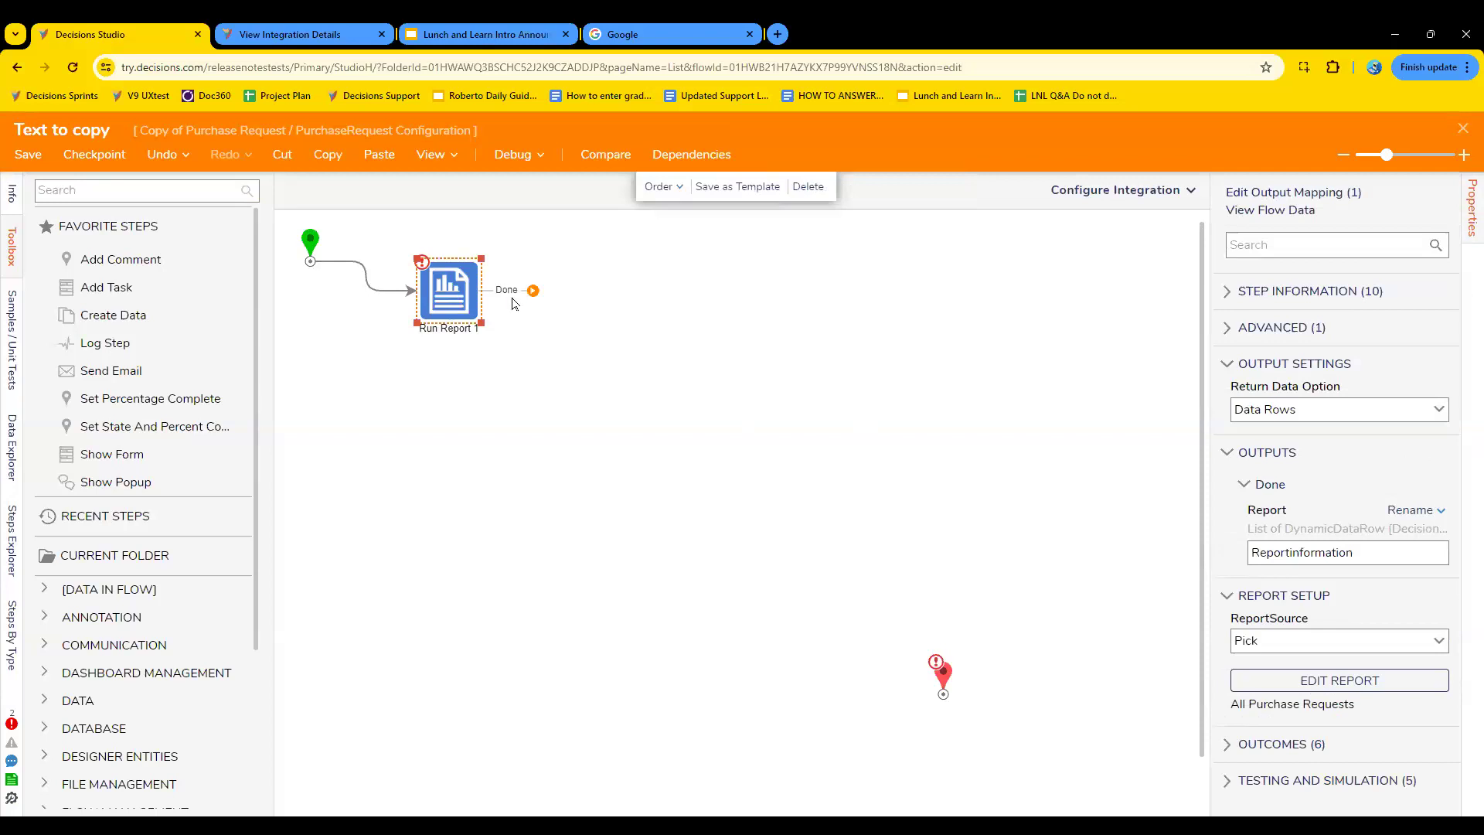
- Add a [Pick or Create Form] step connected to the Done outcome of the Run Report step
{"action": "left_click", "coordinate": [130, 197]}
{"action": "type", "text": "fsor"}
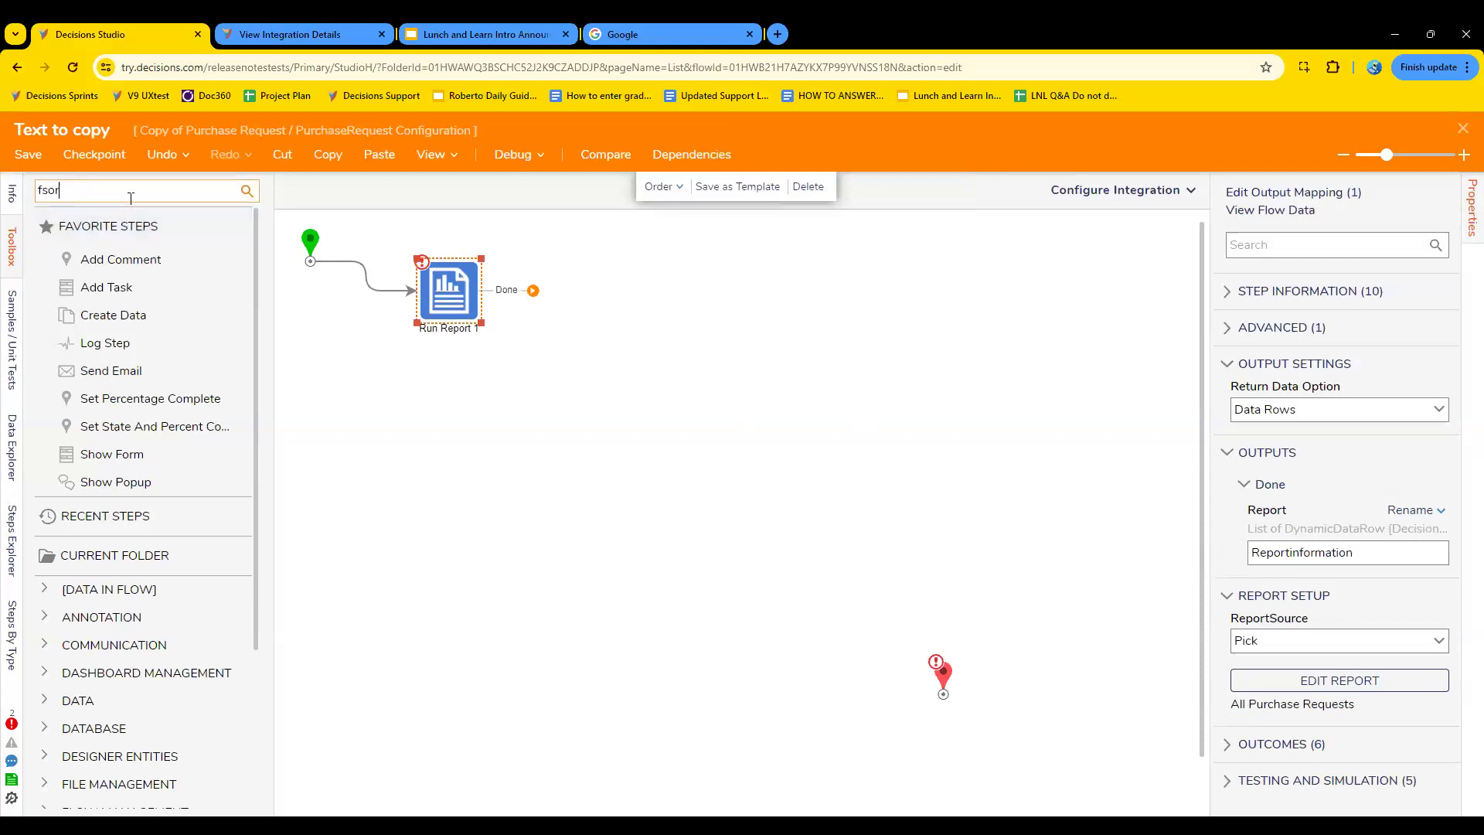
{"action": "type", "text": "m"}
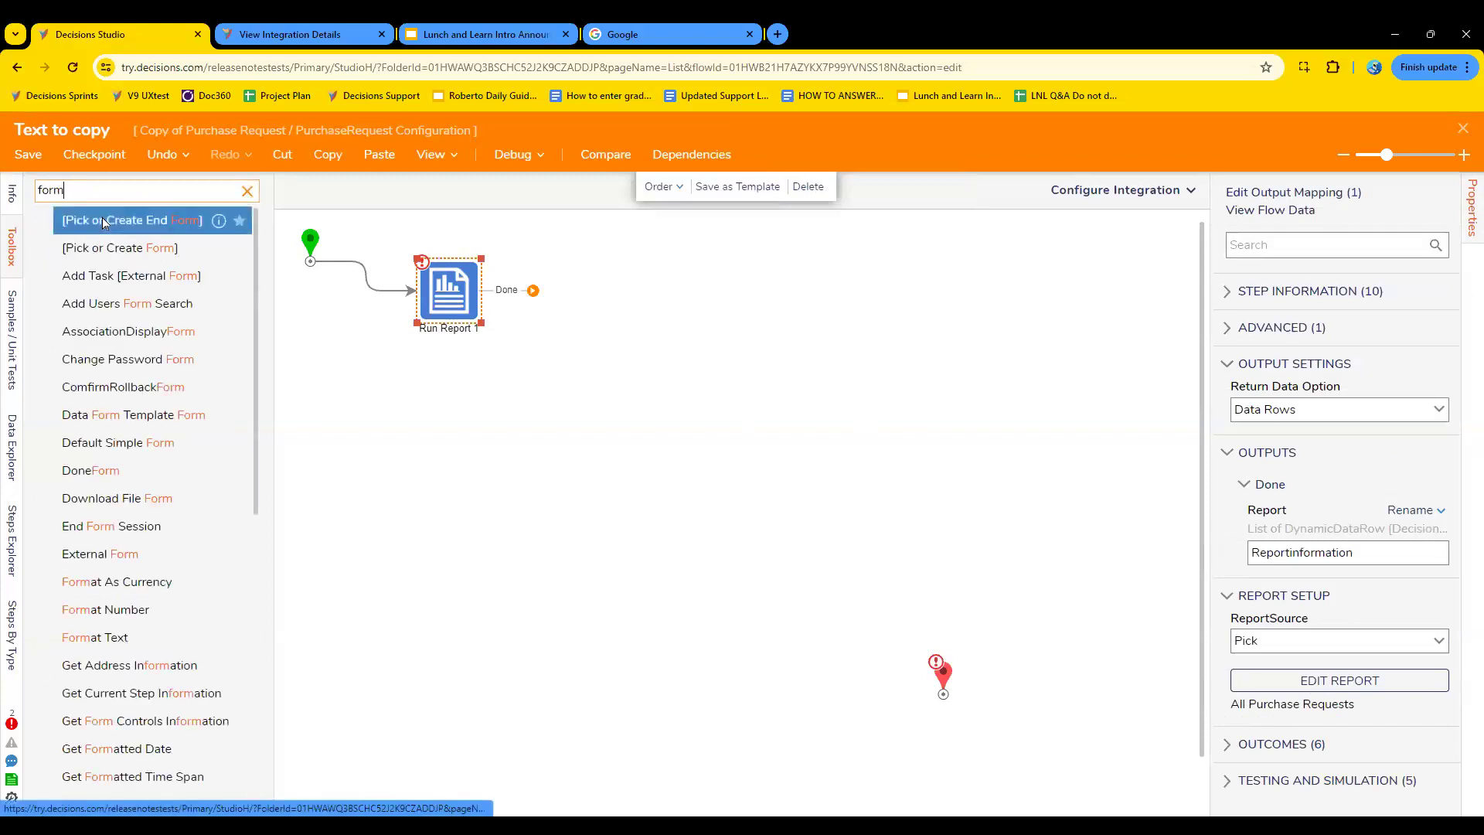
{"action": "left_click_drag", "start_coordinate": [93, 247], "coordinate": [588, 298]}
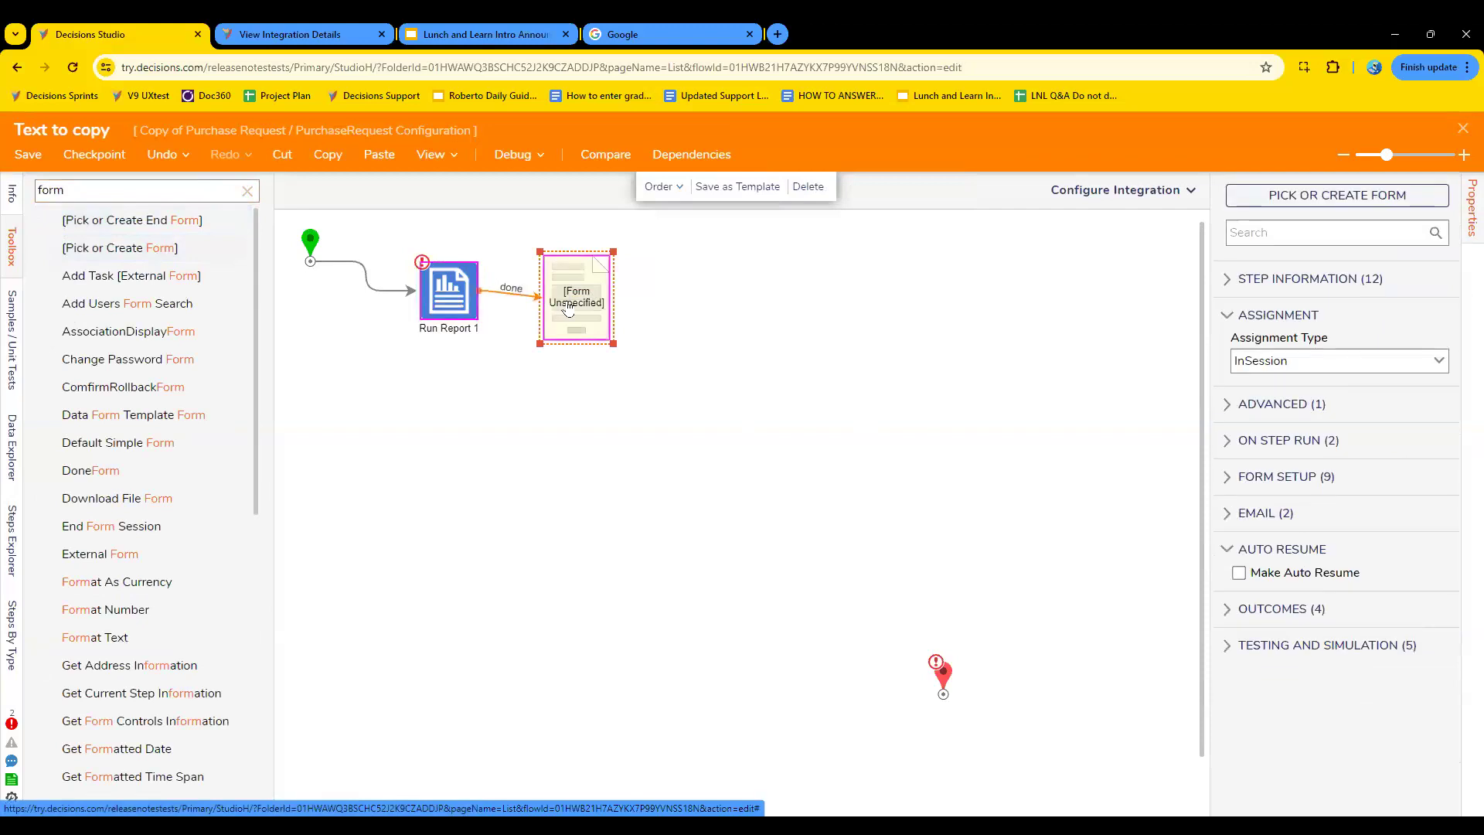
- Create a new standard form named "Copy data form" for the form step
{"action": "left_click", "coordinate": [1281, 198]}
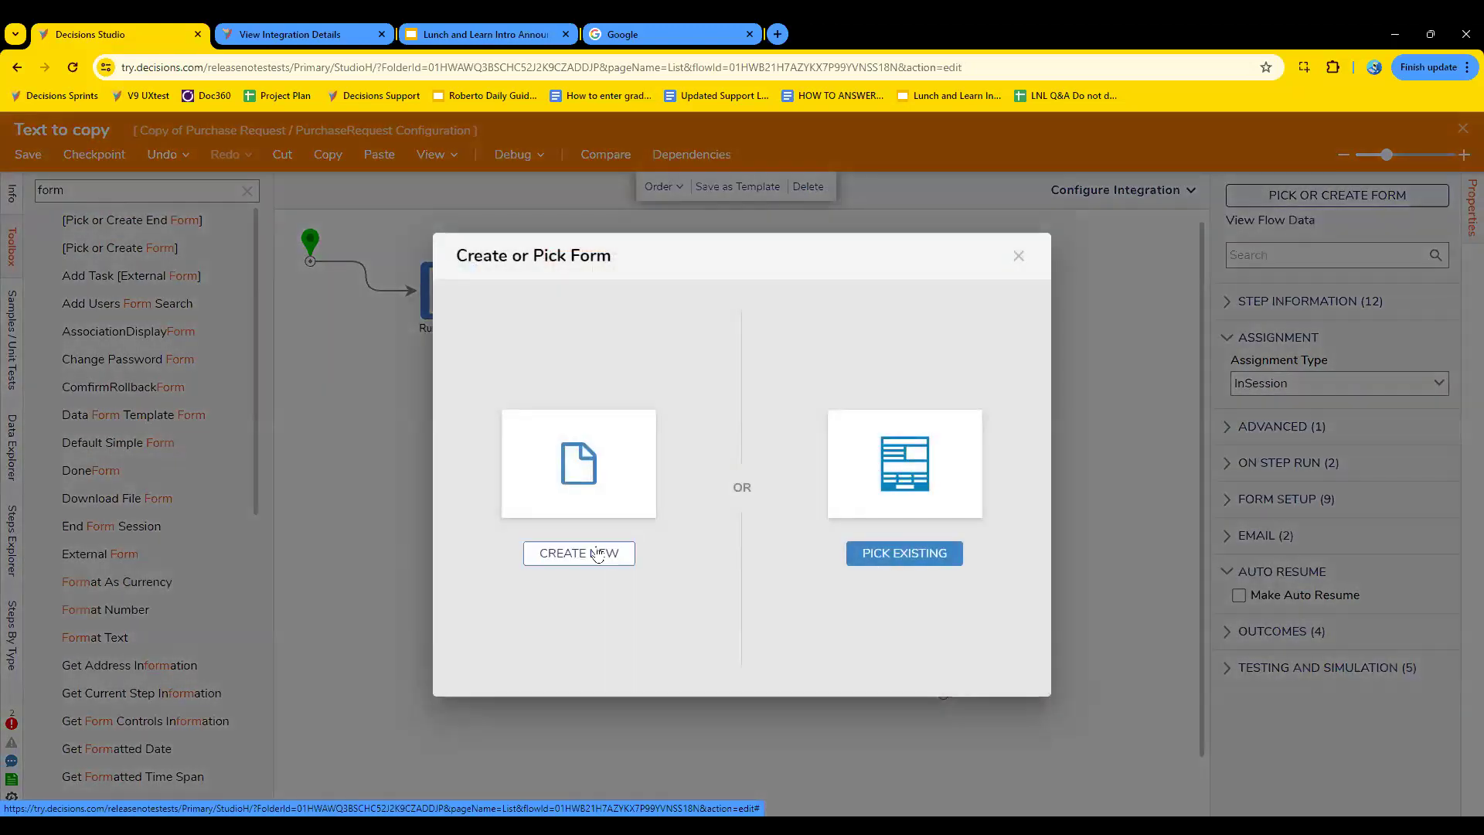
{"action": "left_click", "coordinate": [592, 552]}
{"action": "left_click", "coordinate": [665, 363]}
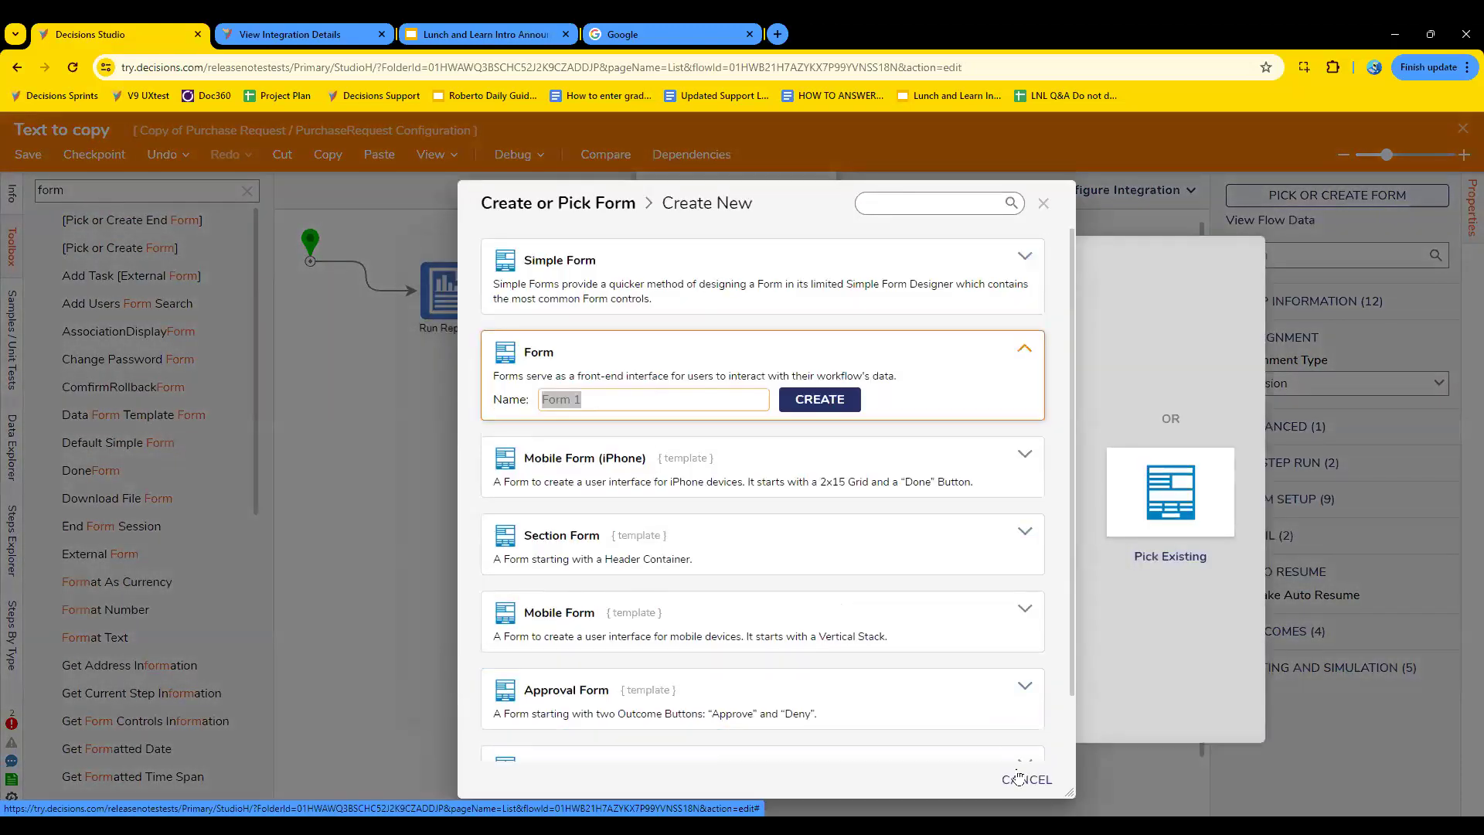
{"action": "type", "text": "Copy data f"}
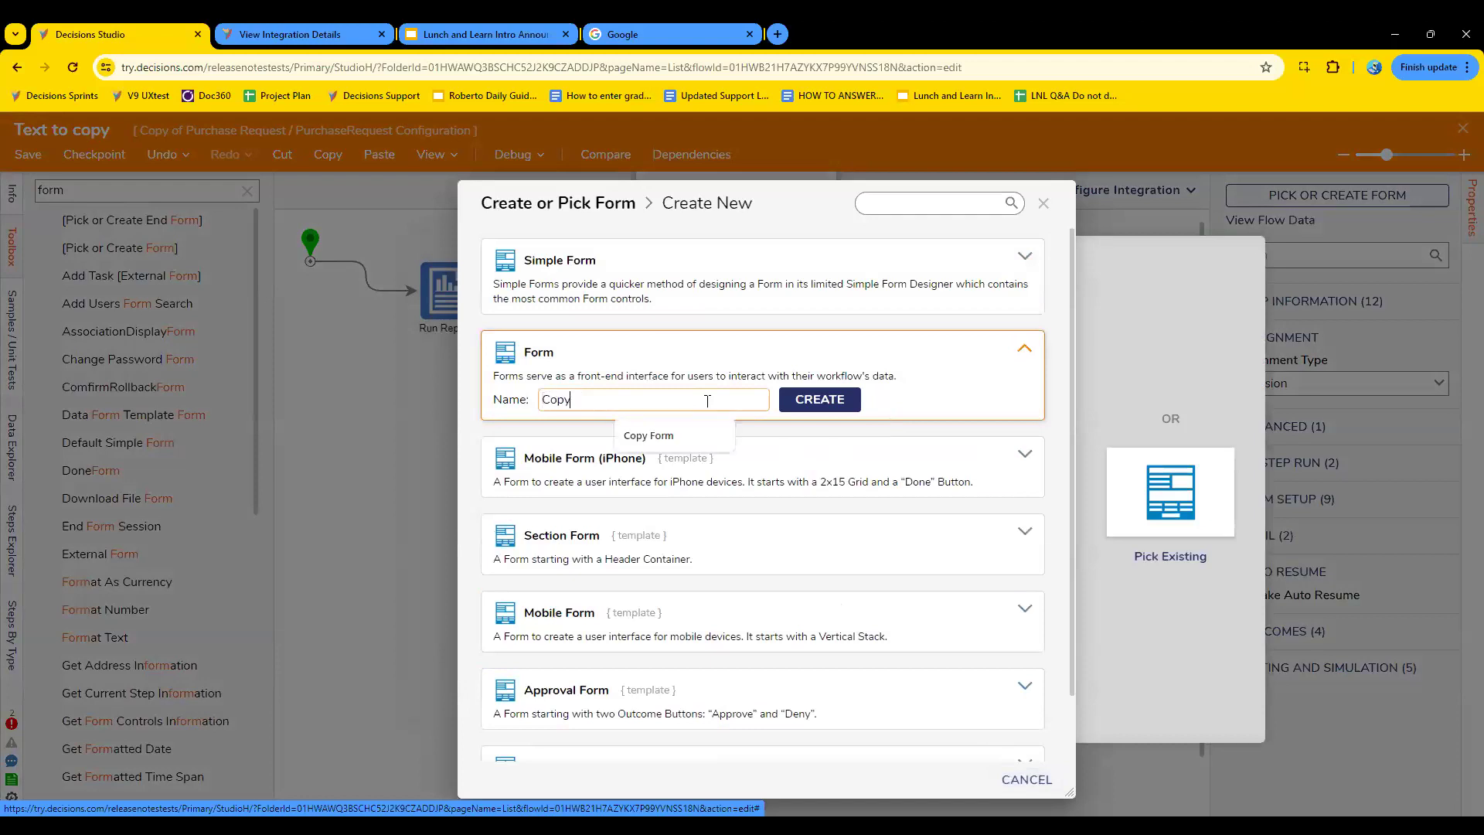
{"action": "type", "text": "orm"}
{"action": "left_click", "coordinate": [796, 399]}
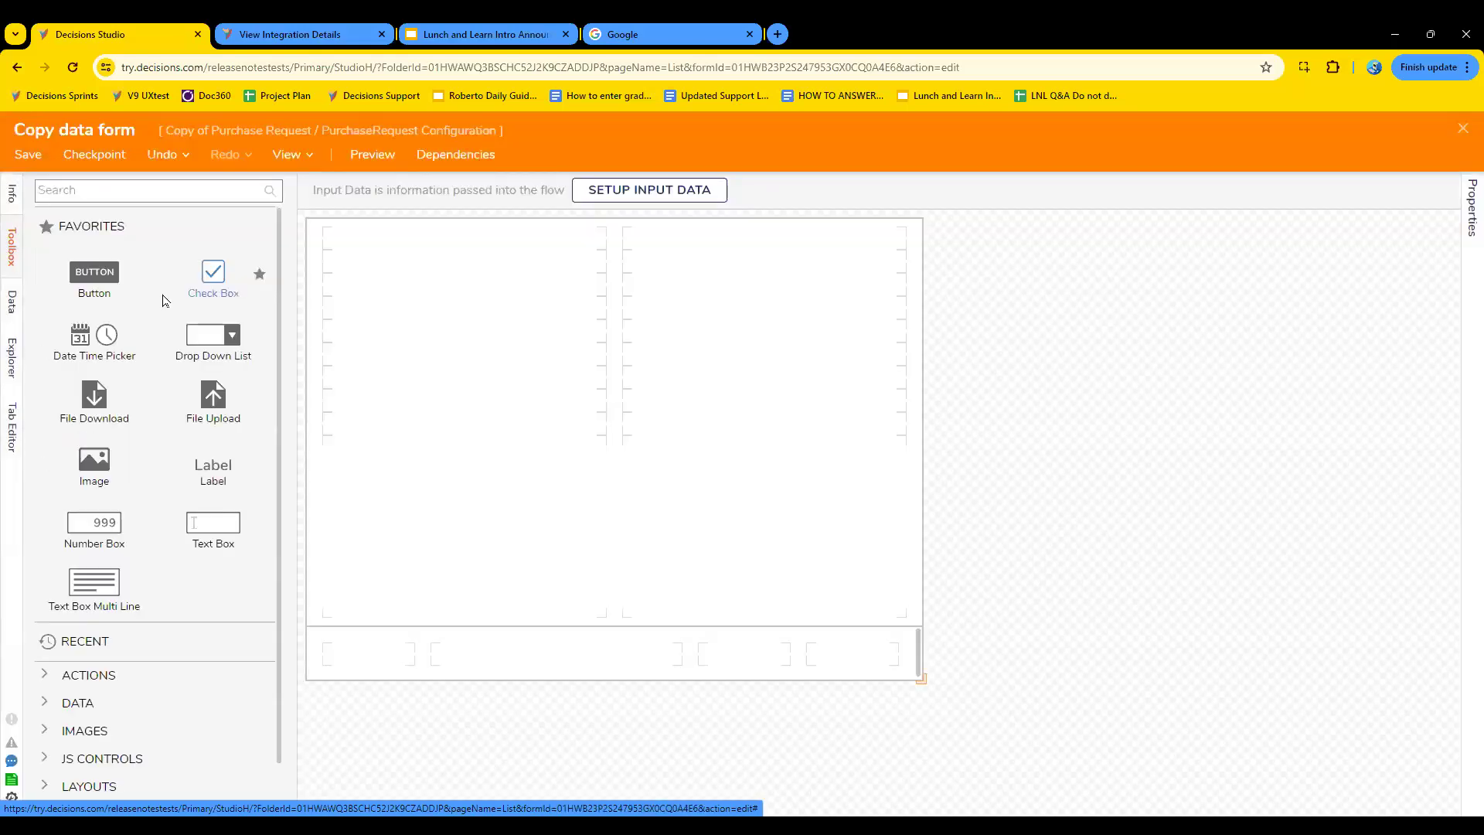
- Place a multi-line text box on the form and enlarge it to span both columns and about six rows
{"action": "left_click_drag", "start_coordinate": [104, 592], "coordinate": [423, 303]}
{"action": "left_click", "coordinate": [610, 308]}
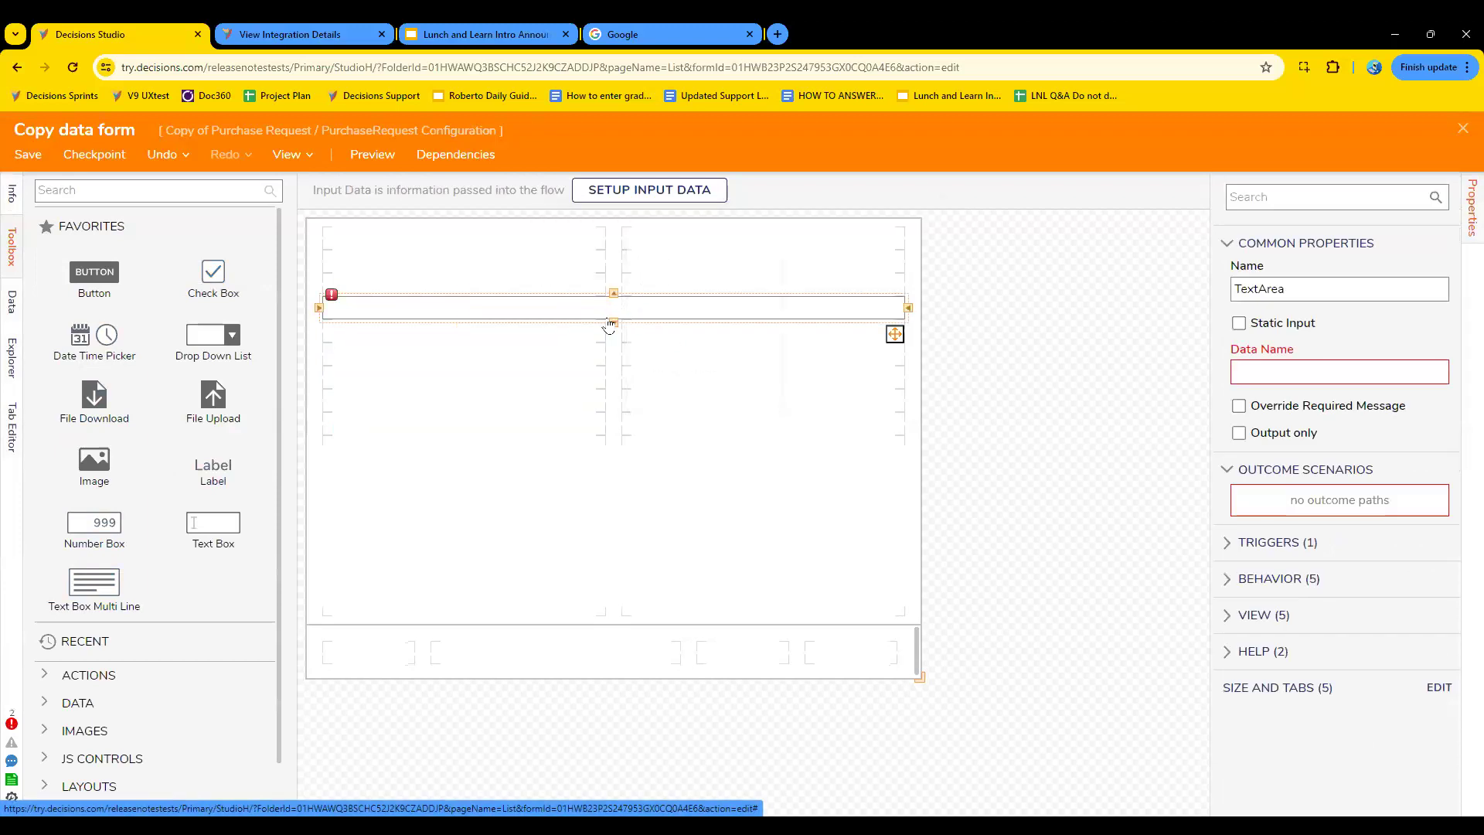
{"action": "left_click", "coordinate": [615, 323]}
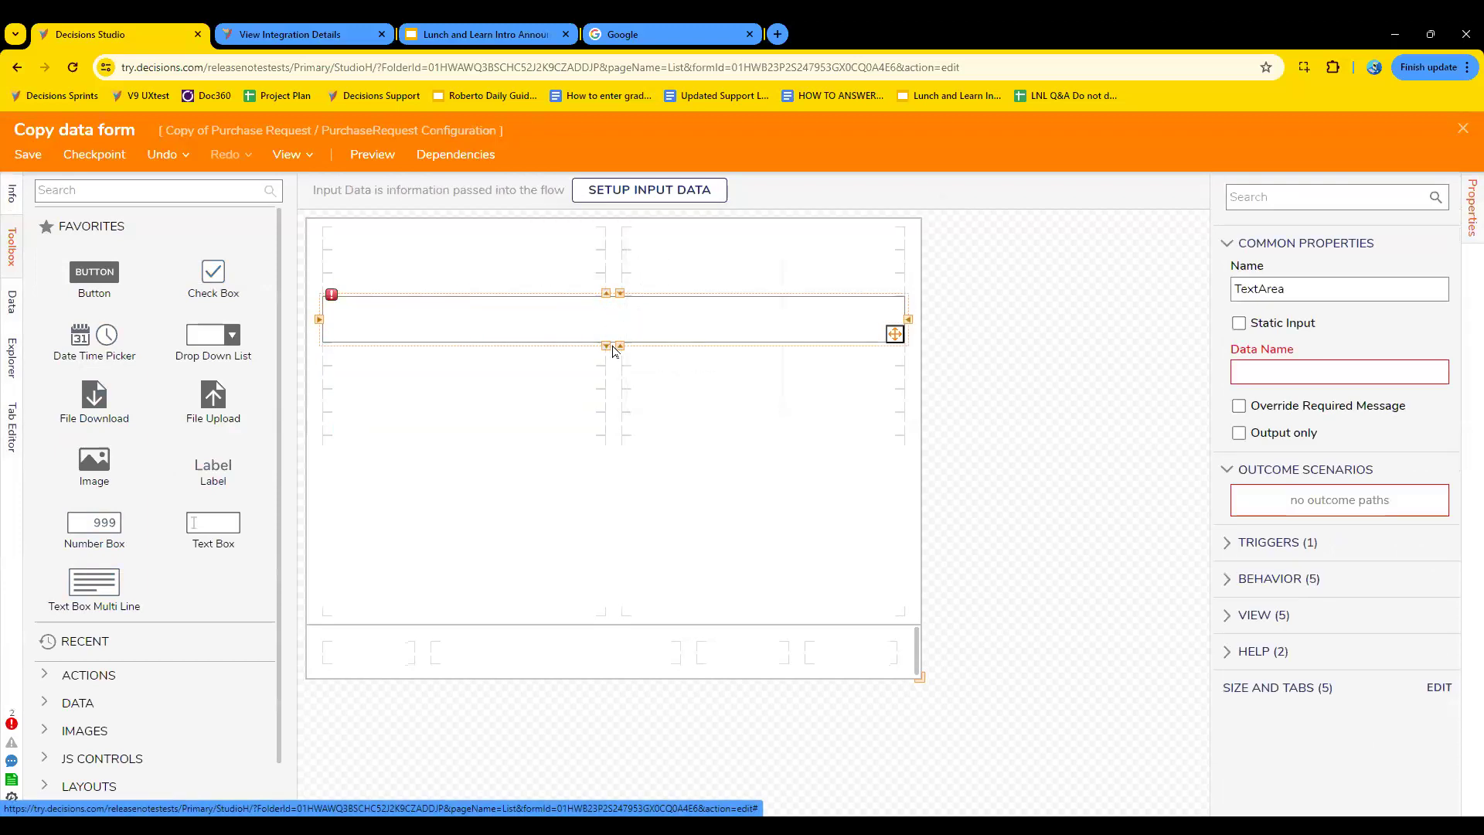
{"action": "left_click_drag", "start_coordinate": [608, 378], "coordinate": [607, 433]}
- Set the multi-line text box's data name to "textinfo"
{"action": "left_click", "coordinate": [1294, 374]}
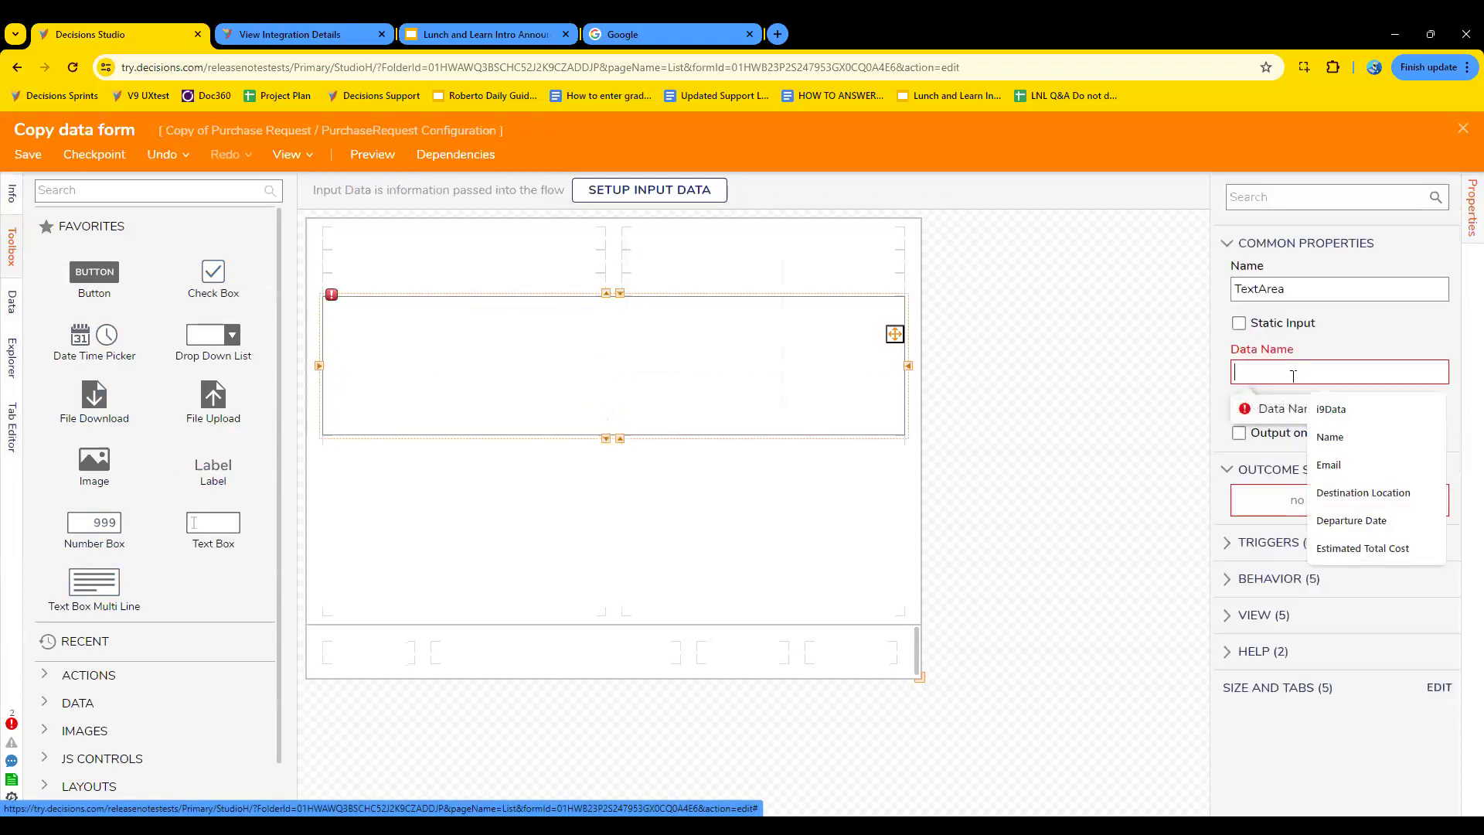
{"action": "type", "text": "copiedtext"}
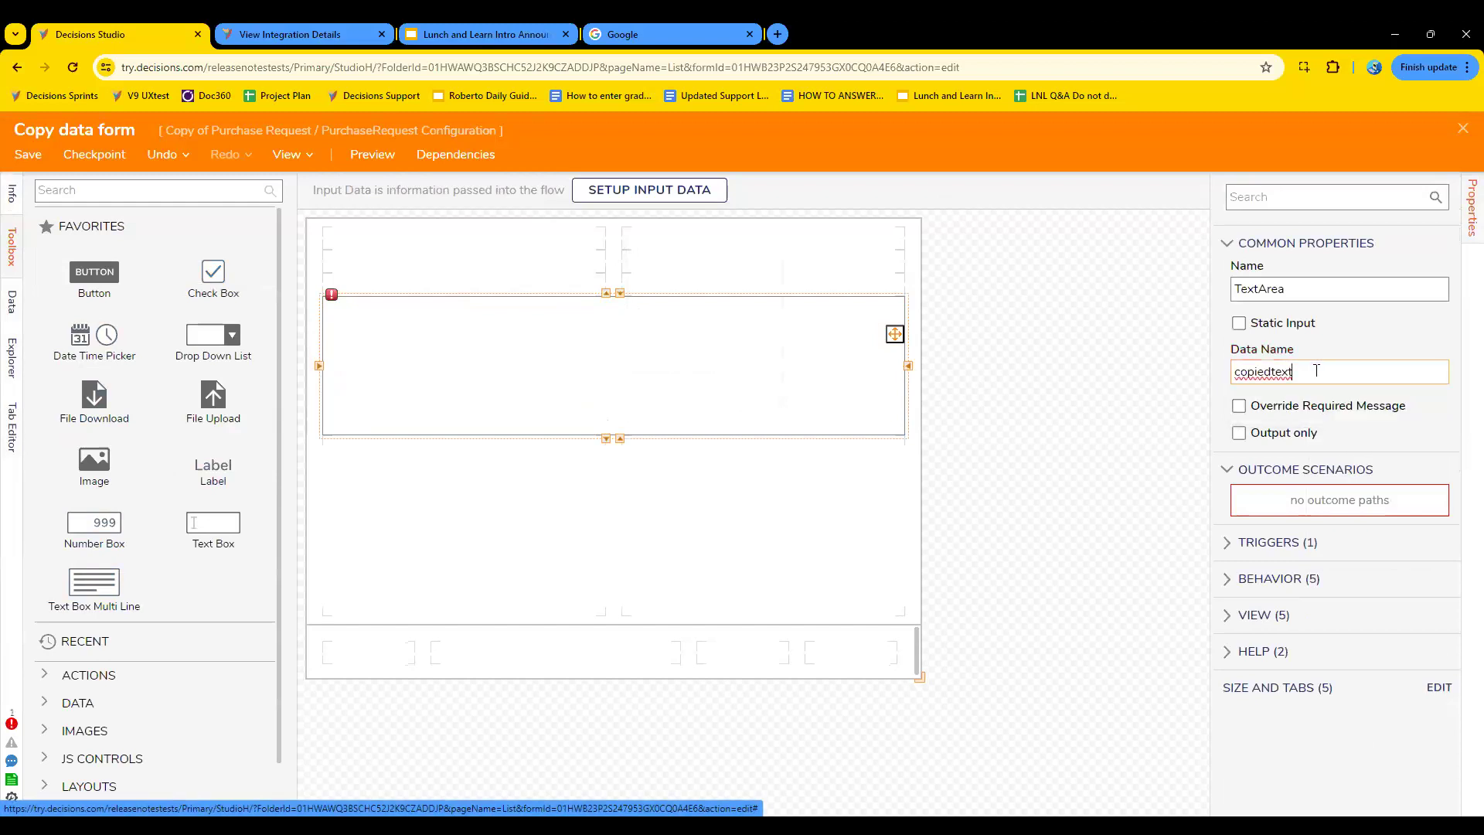
{"action": "key", "text": "ctrl+a"}
{"action": "type", "text": "textinfo"}
- Place a button in the last cell of the form's footer row with the outcome name "Done"
{"action": "left_click_drag", "start_coordinate": [94, 271], "coordinate": [864, 658]}
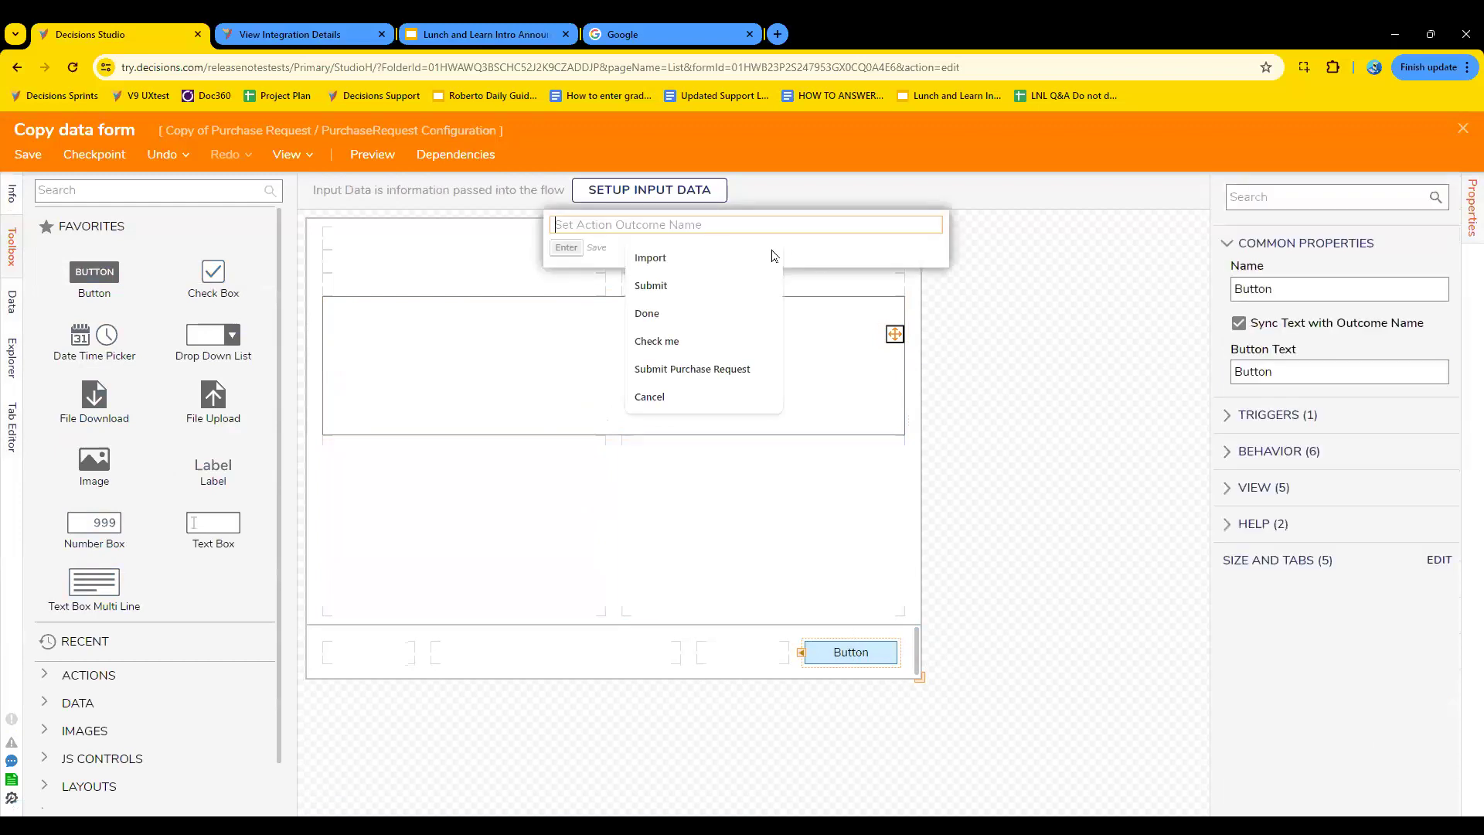
{"action": "type", "text": "D"}
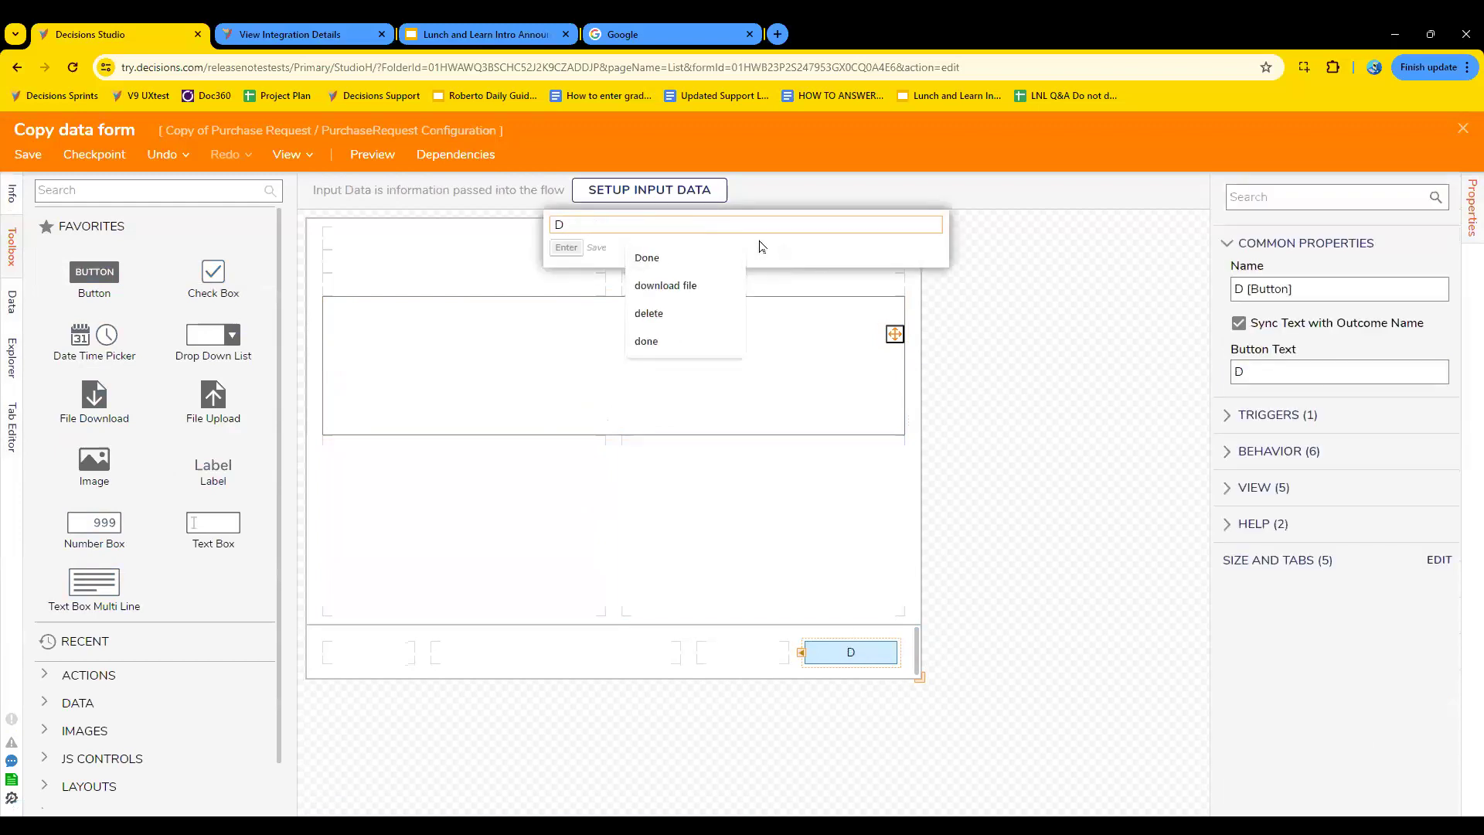
{"action": "left_click", "coordinate": [650, 258]}
- Place a Copy Text Button in the first cell of the form's footer row and label it "Copy text buttom"
{"action": "left_click", "coordinate": [191, 190]}
{"action": "type", "text": "copy text"}
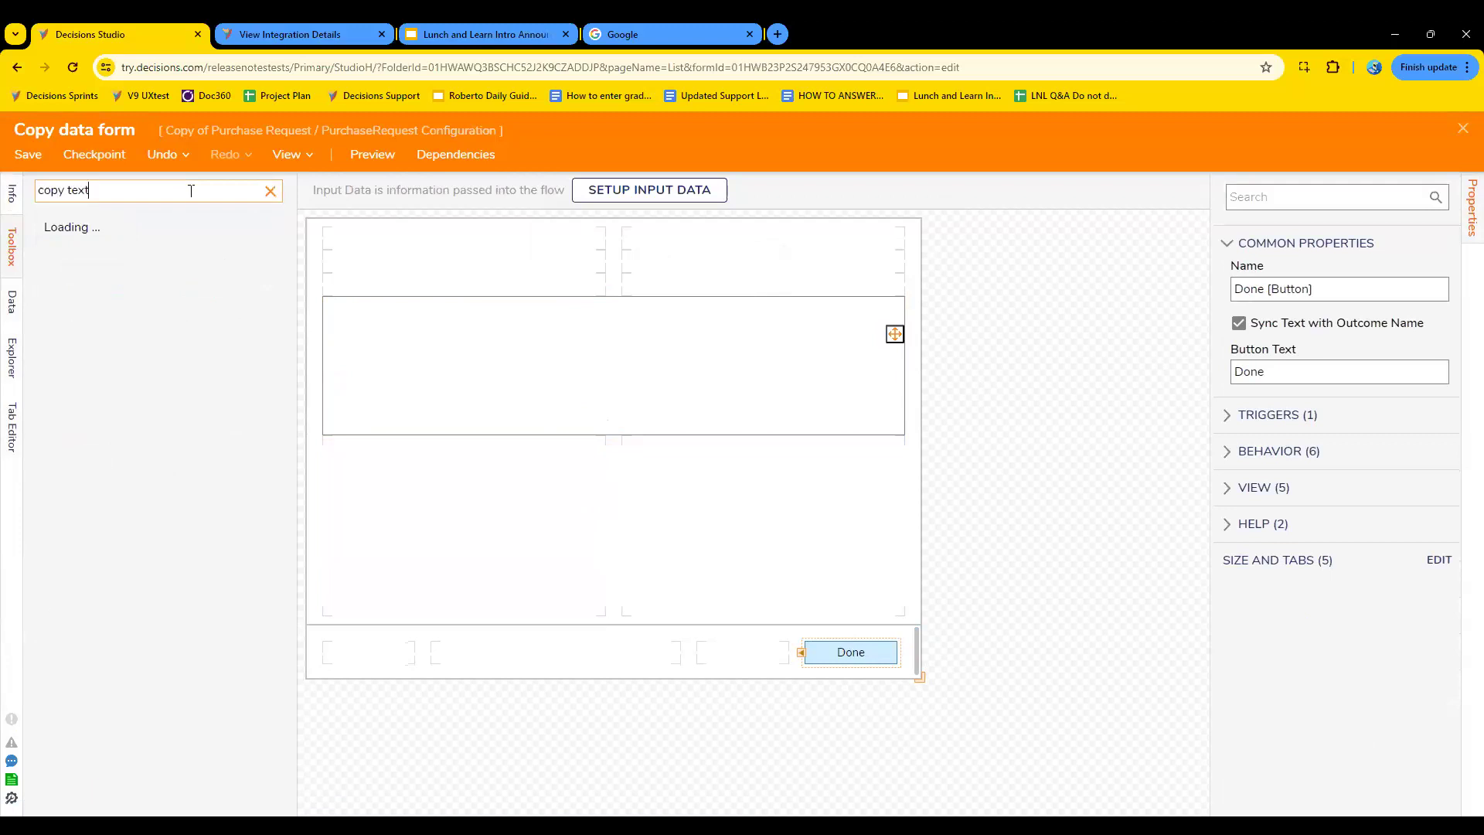
{"action": "left_click_drag", "start_coordinate": [94, 230], "coordinate": [571, 489]}
{"action": "left_click_drag", "start_coordinate": [511, 627], "coordinate": [383, 665]}
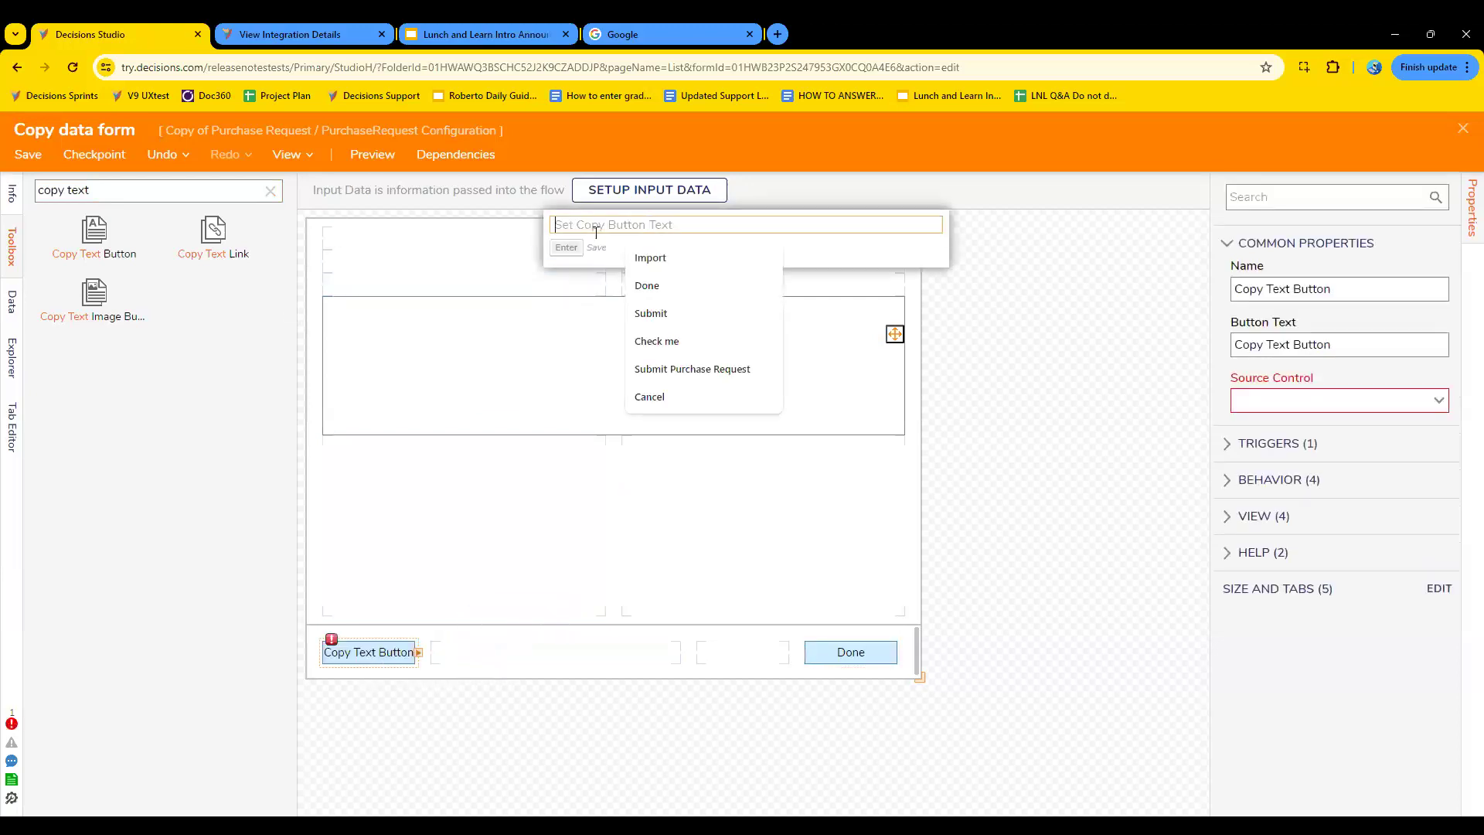
{"action": "type", "text": "Copy text buttom"}
{"action": "key", "text": "Return"}
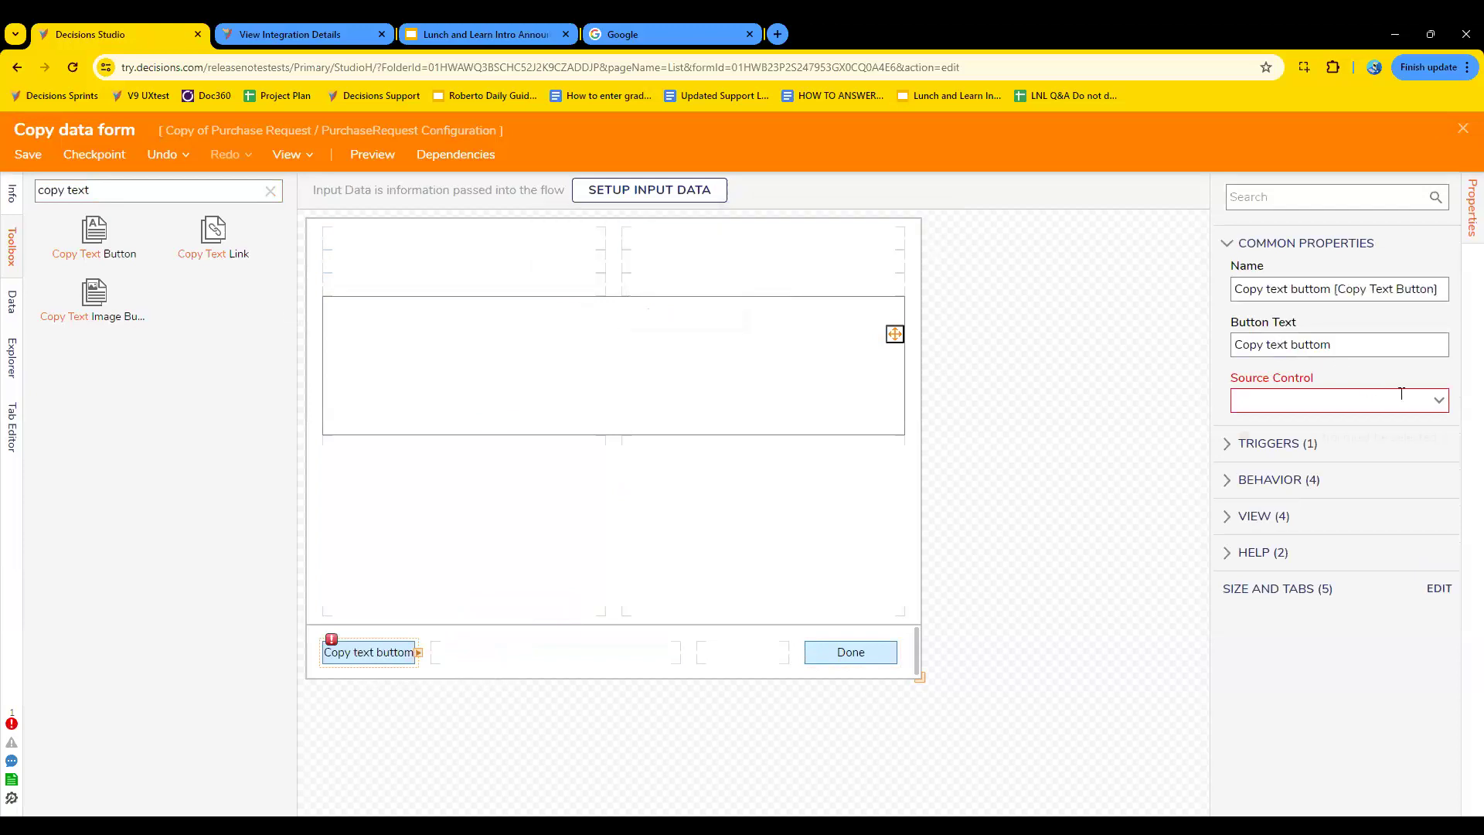
- Set TextArea as the source control of the copy text button
{"action": "left_click", "coordinate": [1447, 404]}
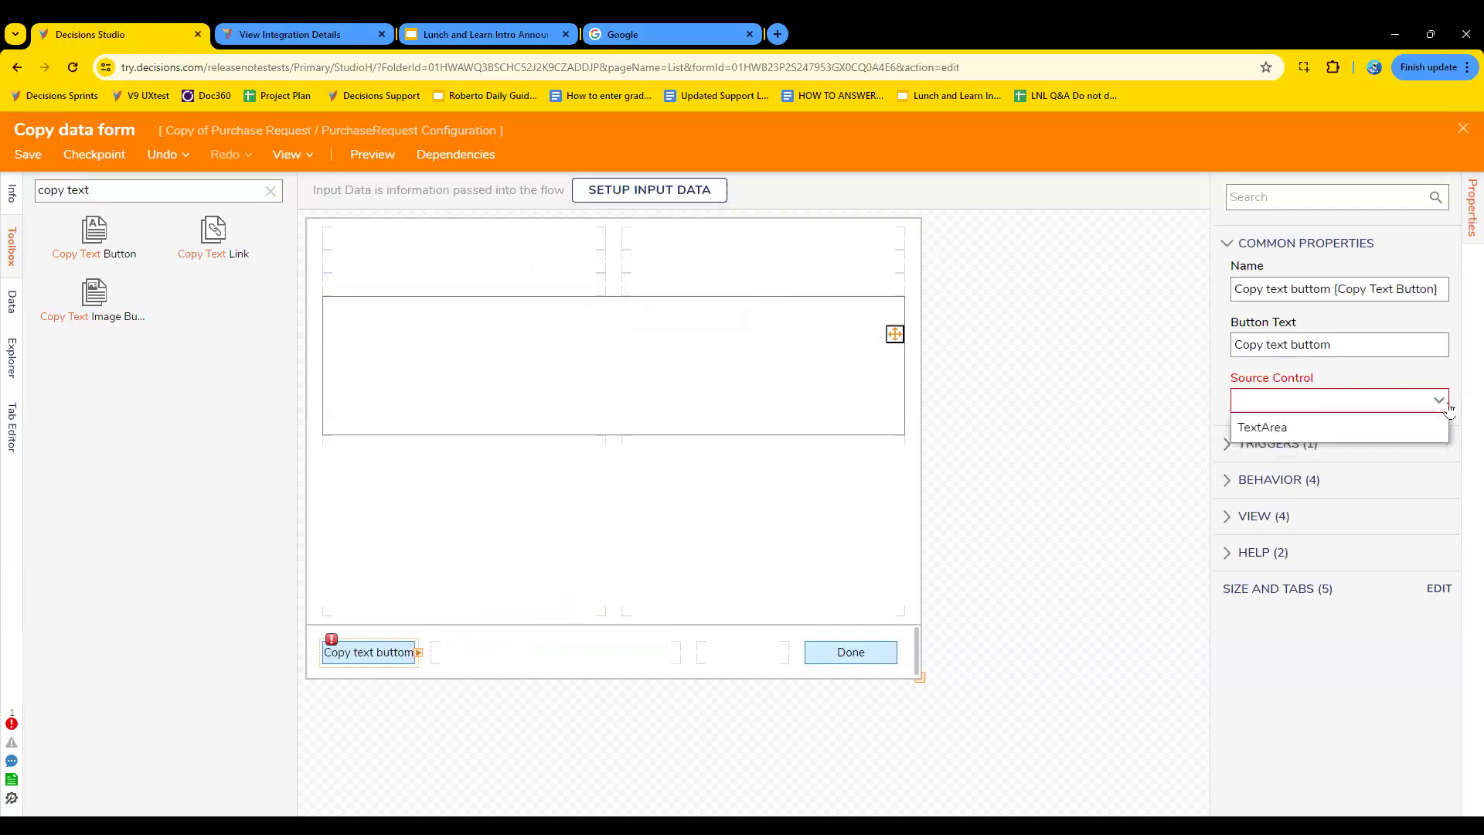
{"action": "left_click", "coordinate": [1336, 433]}
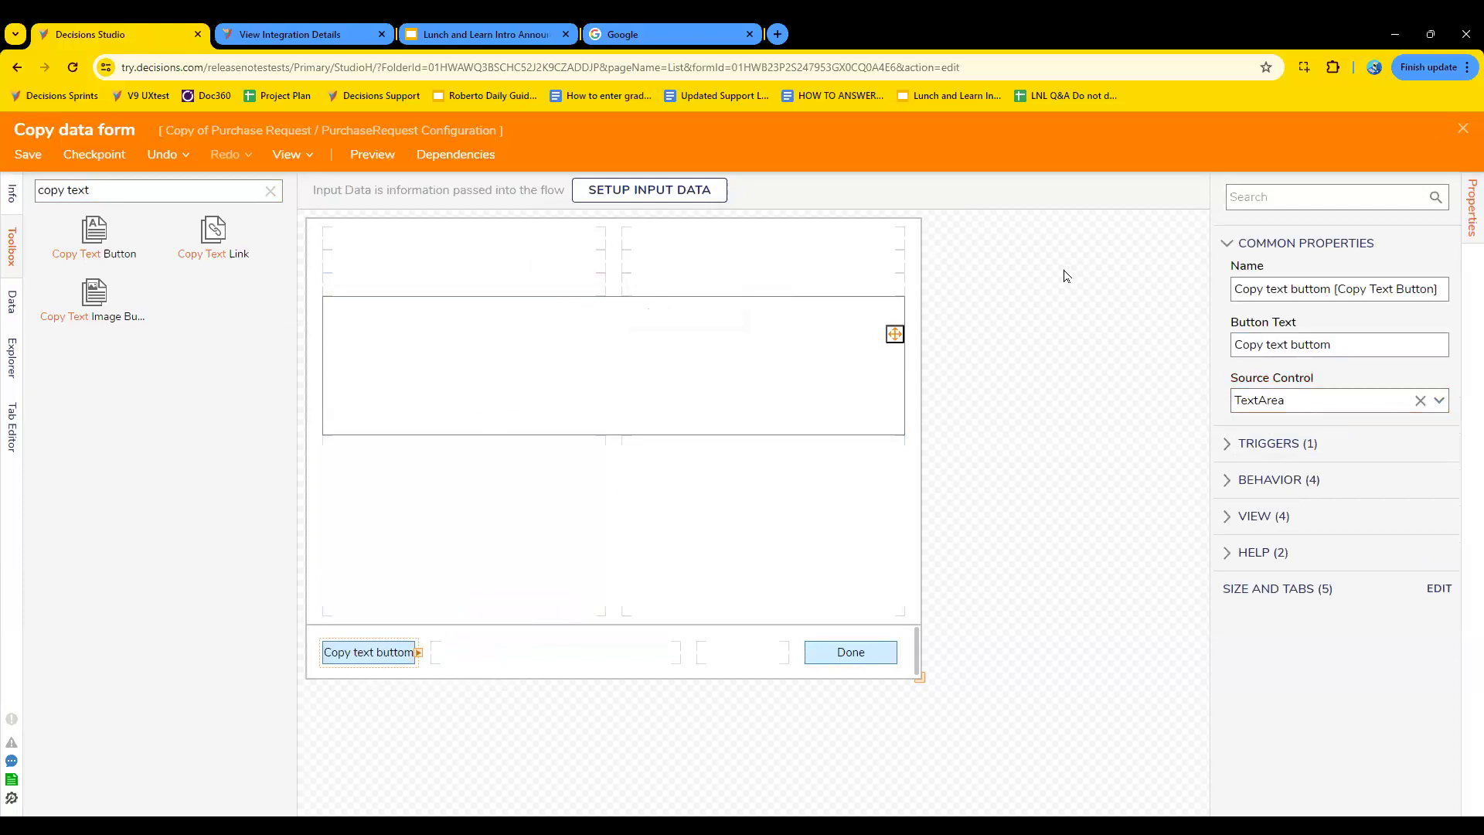
{"action": "left_click", "coordinate": [740, 361]}
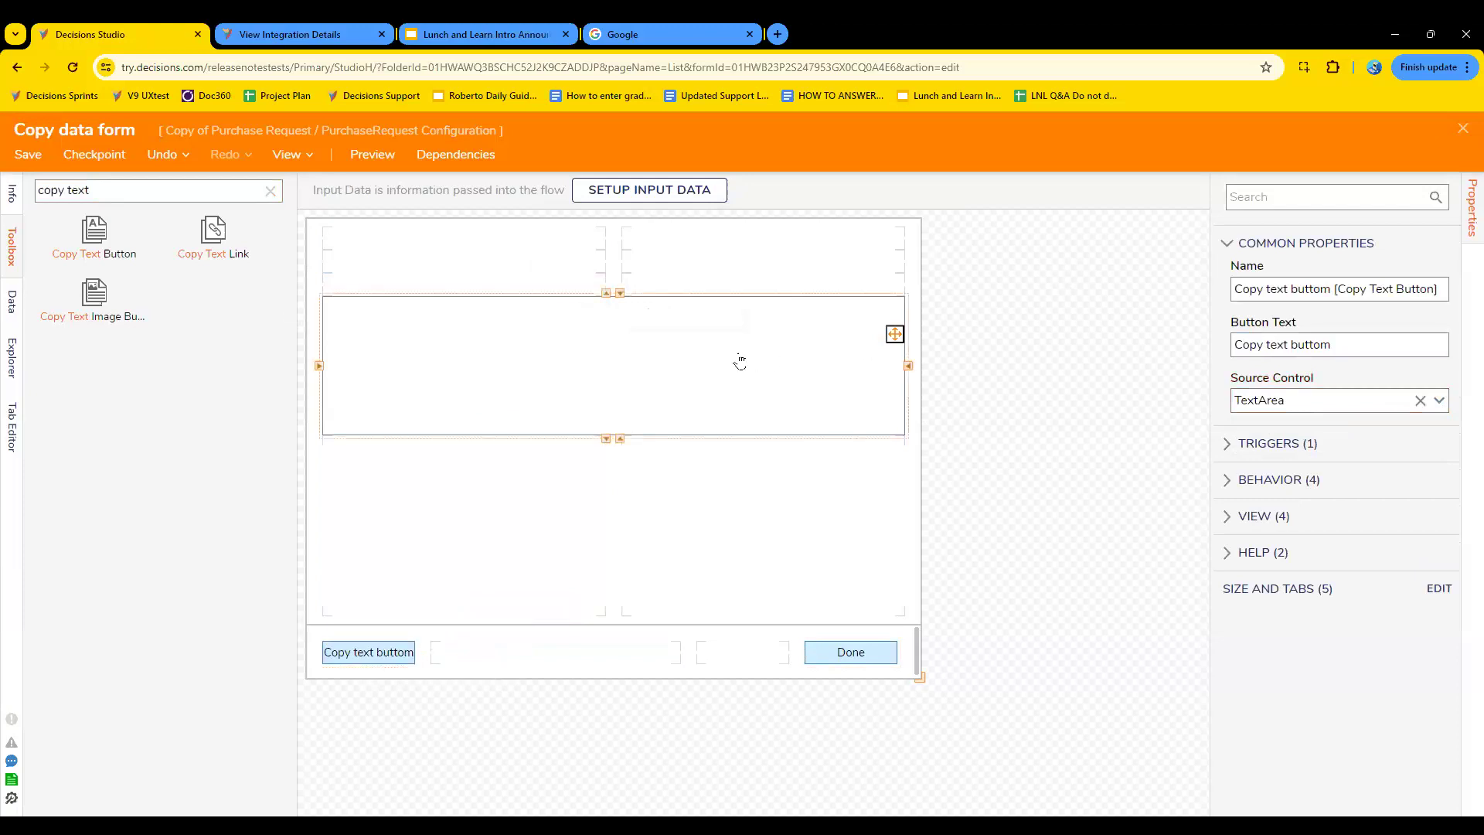
- Extend the text area down to just above the footer row, then save and close the Copy data form
{"action": "left_click", "coordinate": [27, 153]}
{"action": "left_click", "coordinate": [954, 542]}
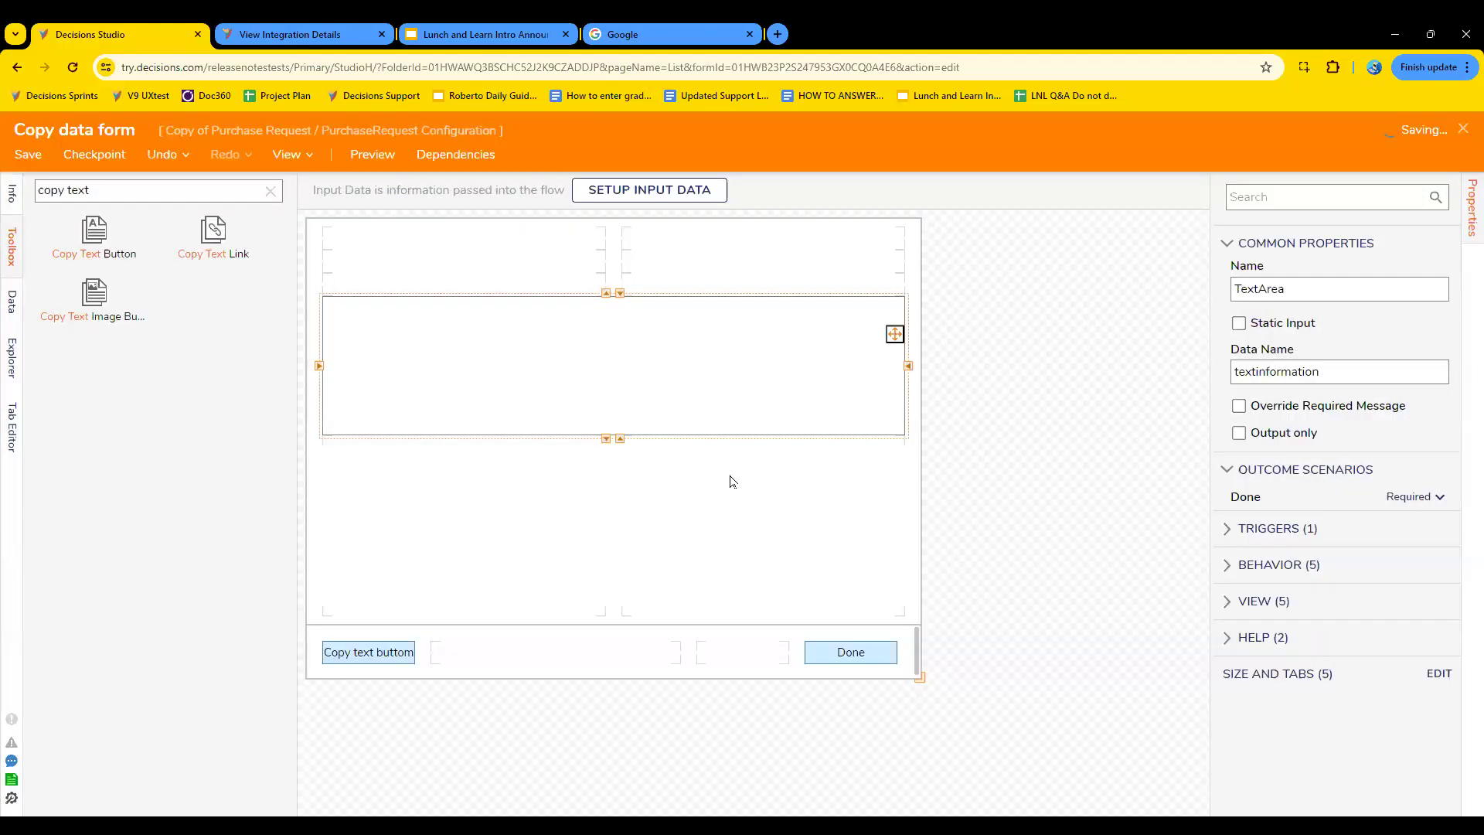
{"action": "left_click_drag", "start_coordinate": [608, 441], "coordinate": [611, 619]}
{"action": "left_click", "coordinate": [28, 154]}
{"action": "left_click", "coordinate": [964, 547]}
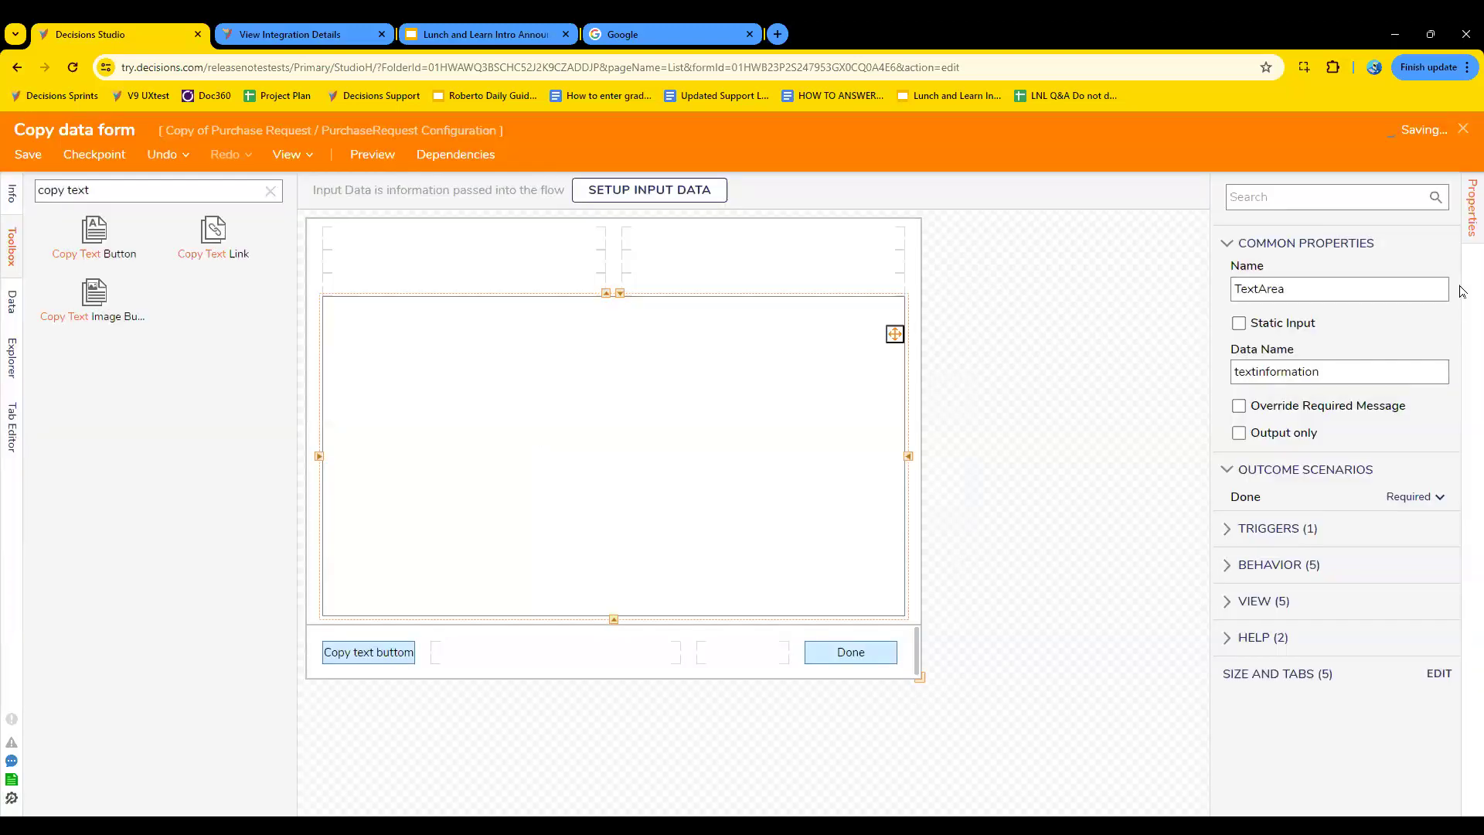
{"action": "left_click", "coordinate": [1463, 132]}
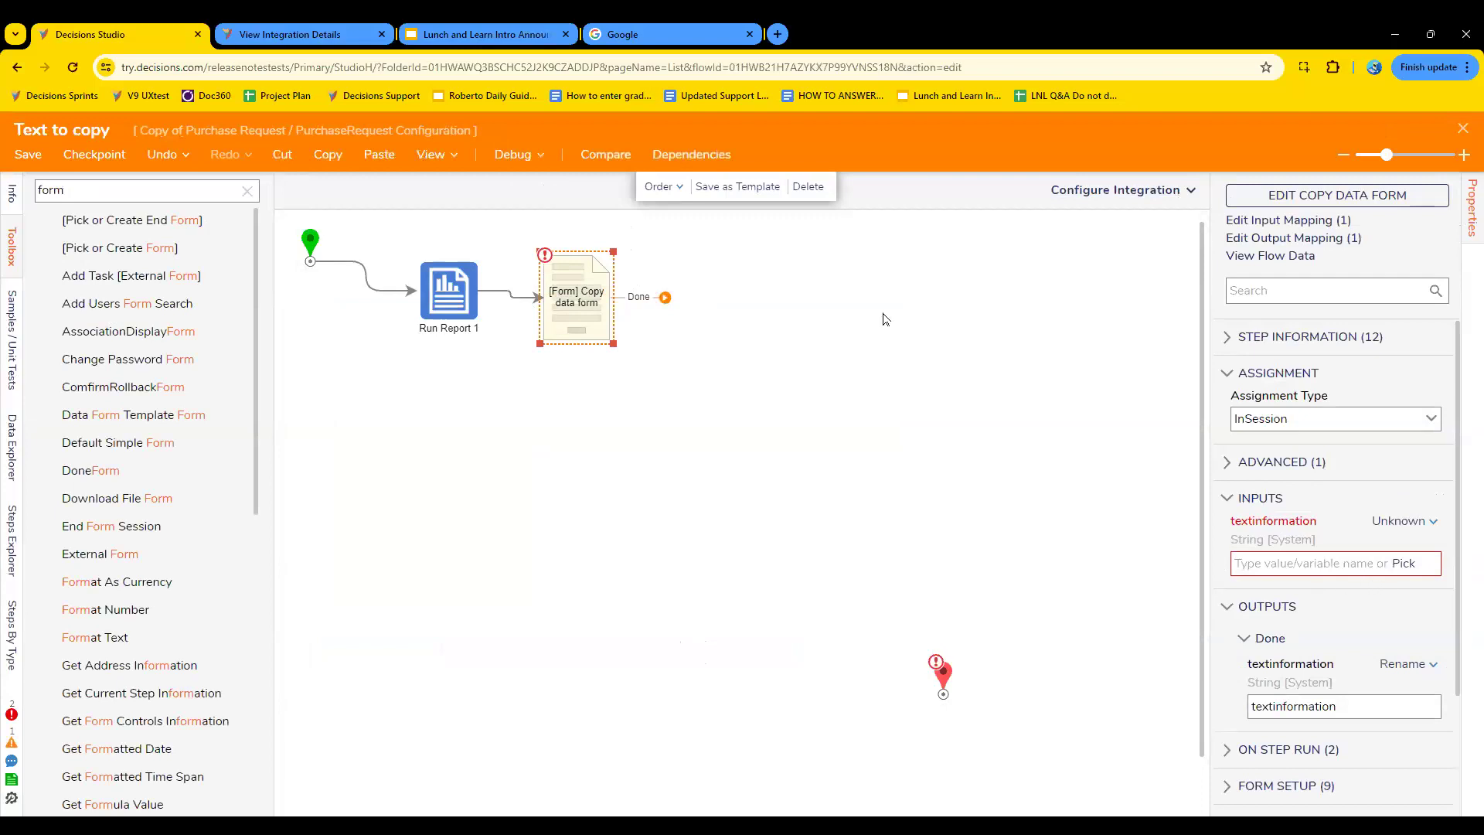
- Connect the form's Done outcome to the end step and insert a Join Strings With Special Character step between Run Report 1 and the form
{"action": "left_click_drag", "start_coordinate": [664, 298], "coordinate": [943, 697]}
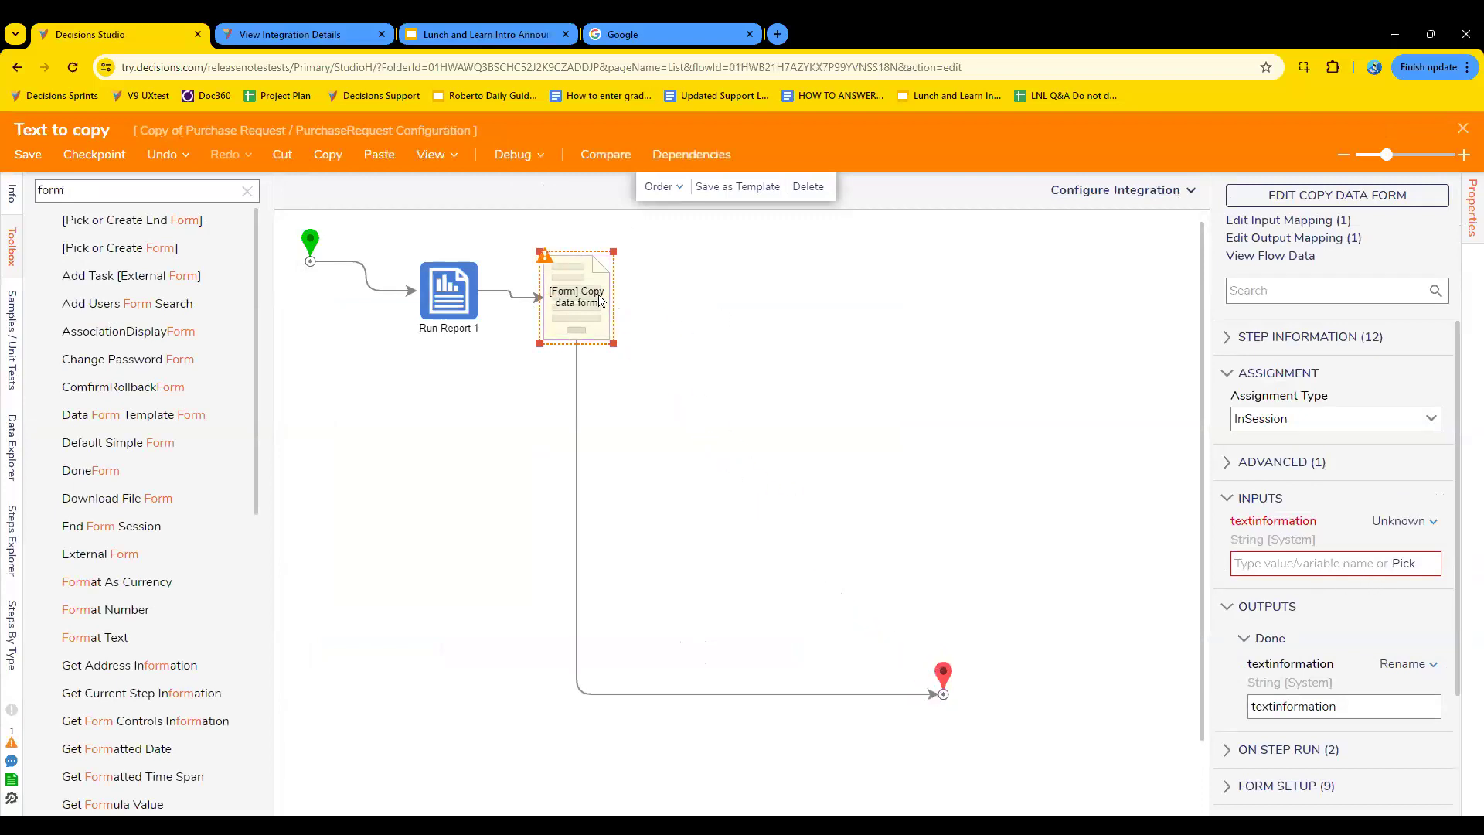
{"action": "left_click_drag", "start_coordinate": [584, 308], "coordinate": [868, 295]}
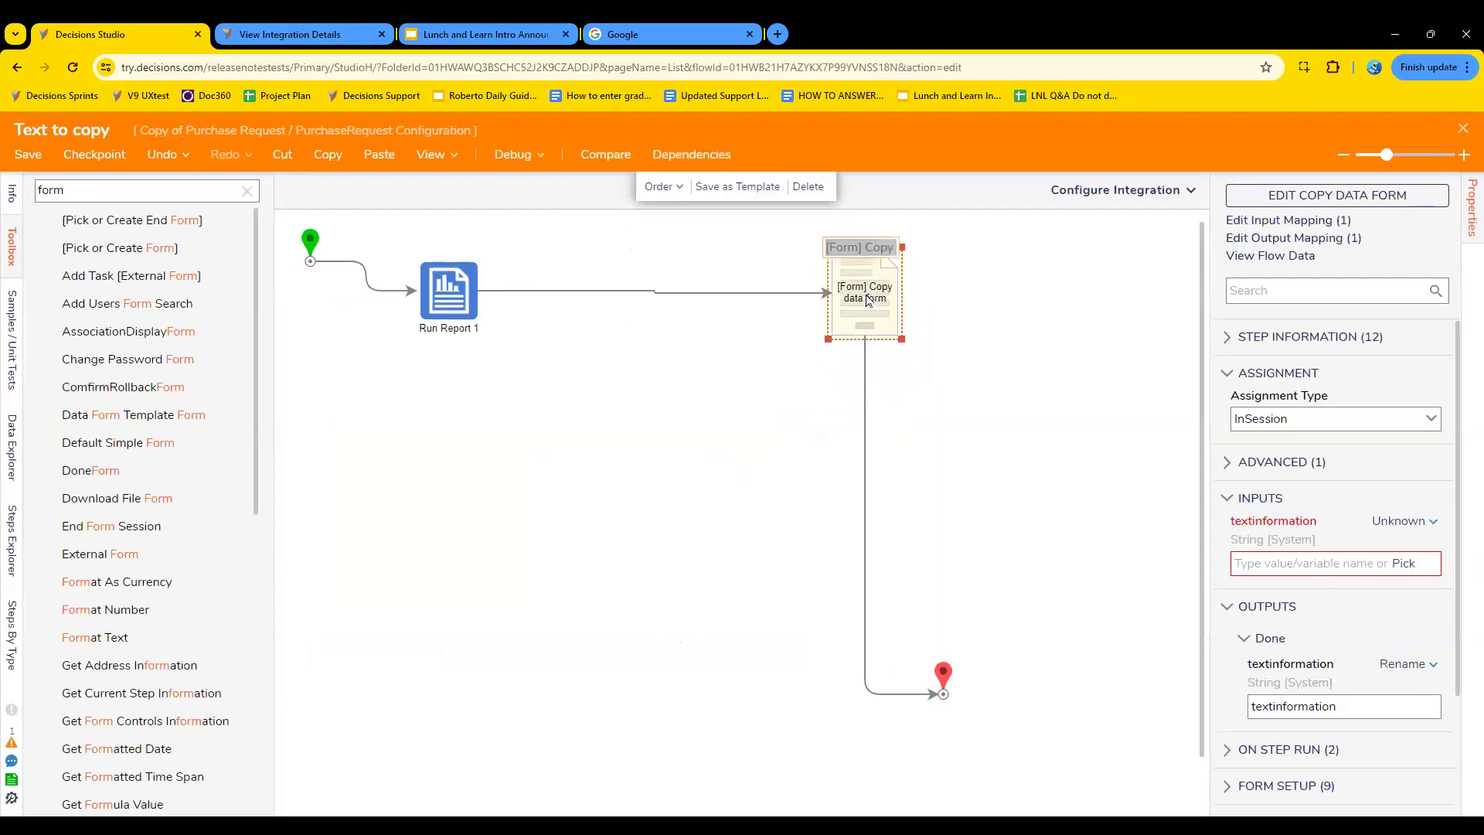
{"action": "double_click", "coordinate": [61, 181]}
{"action": "type", "text": "join strings"}
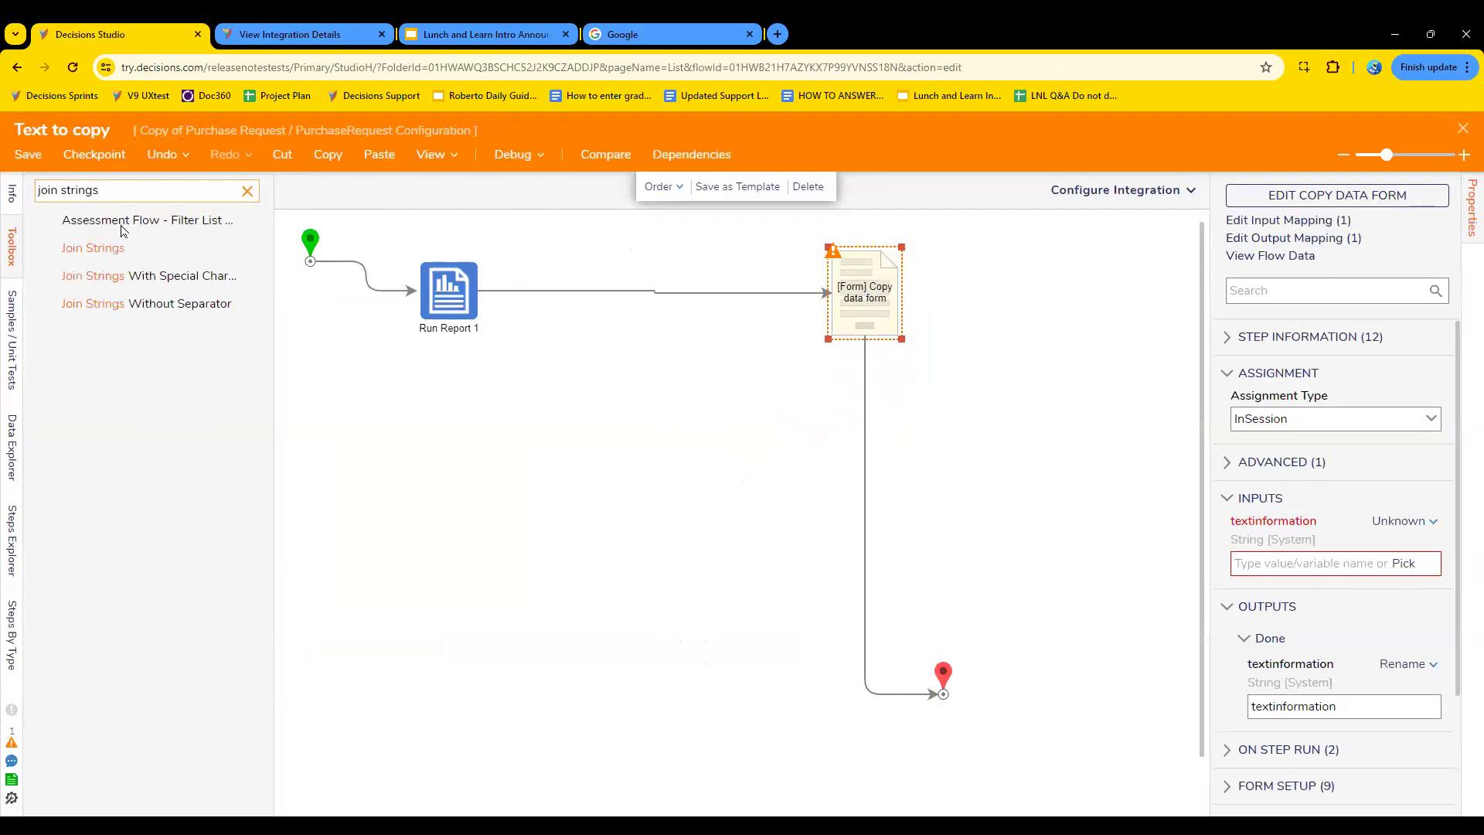
{"action": "left_click_drag", "start_coordinate": [193, 276], "coordinate": [592, 293]}
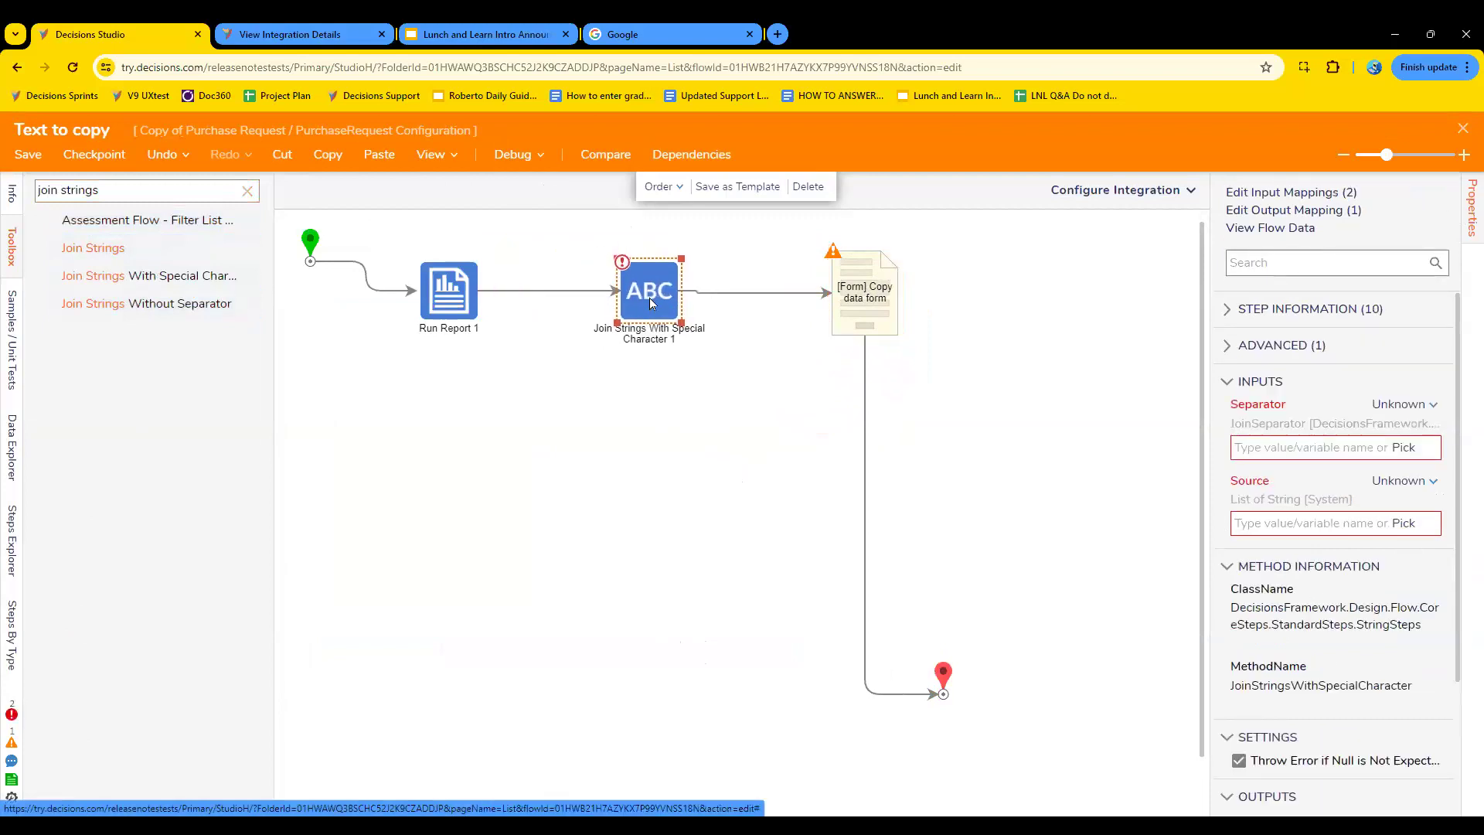
{"action": "left_click", "coordinate": [1405, 449]}
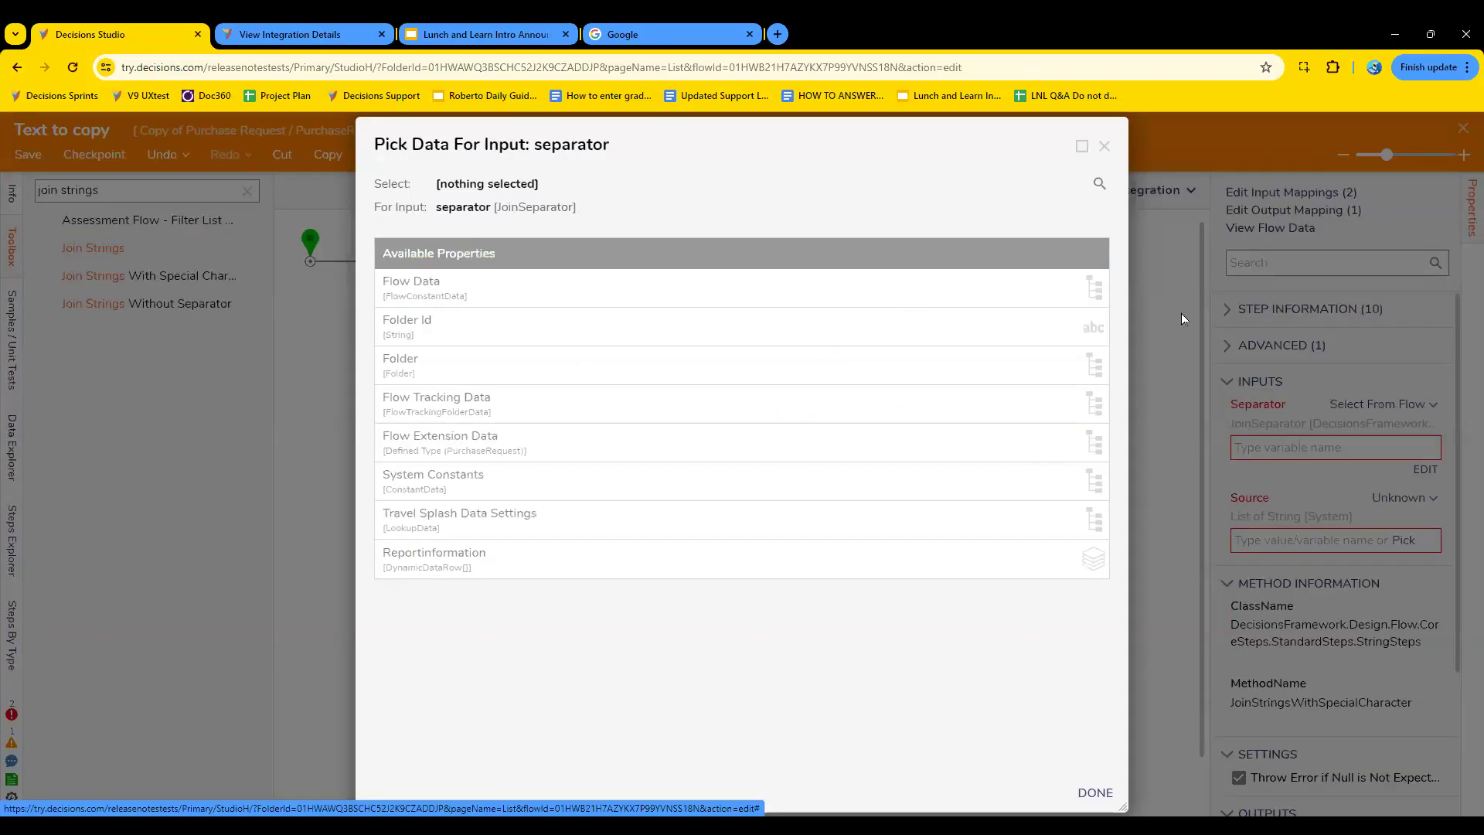
{"action": "left_click", "coordinate": [1104, 147]}
{"action": "left_click", "coordinate": [1342, 451]}
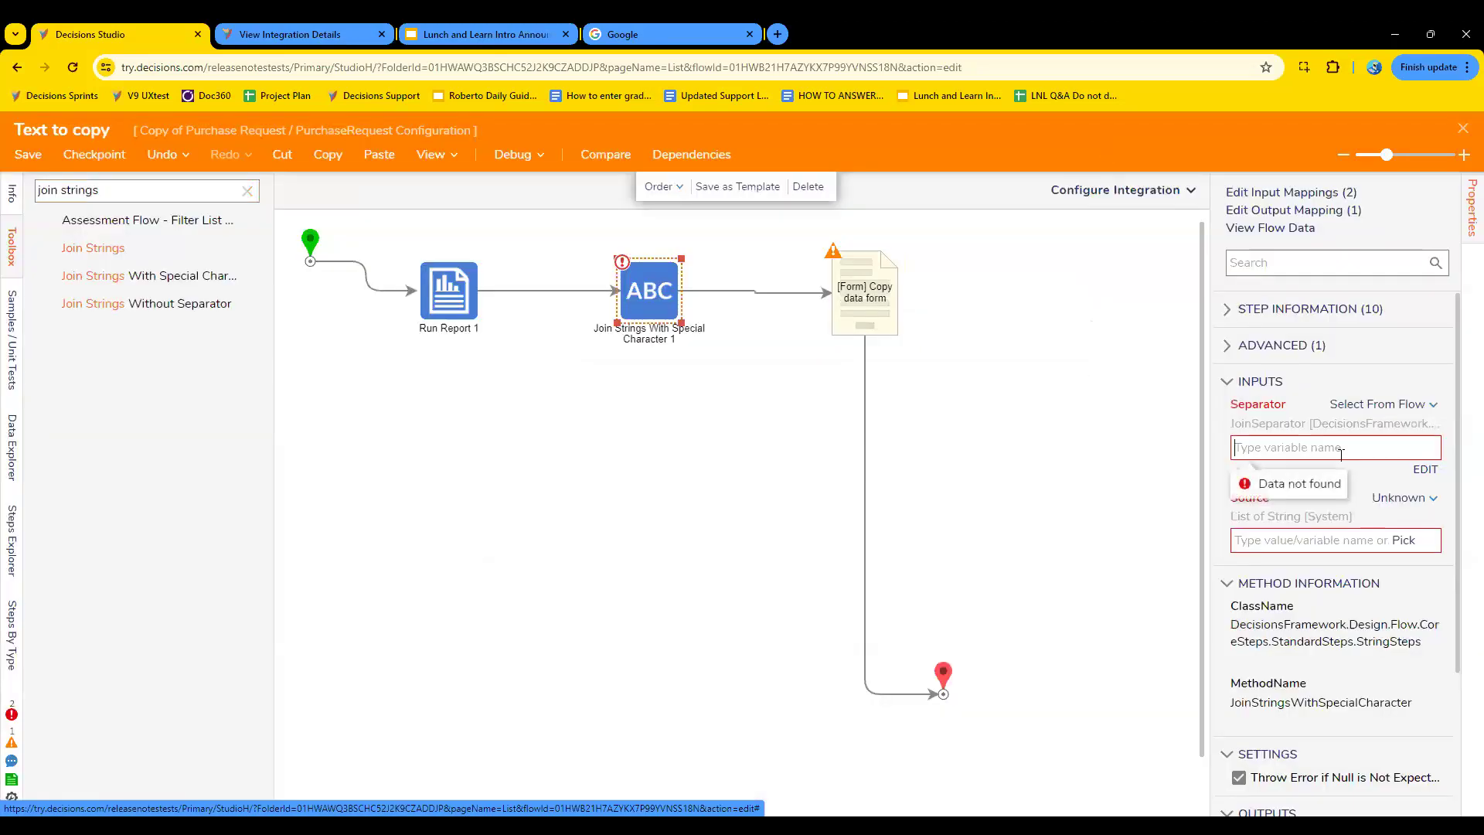
- Set the join step's Separator input to a Constant with the value Line Break
{"action": "left_click", "coordinate": [1391, 404]}
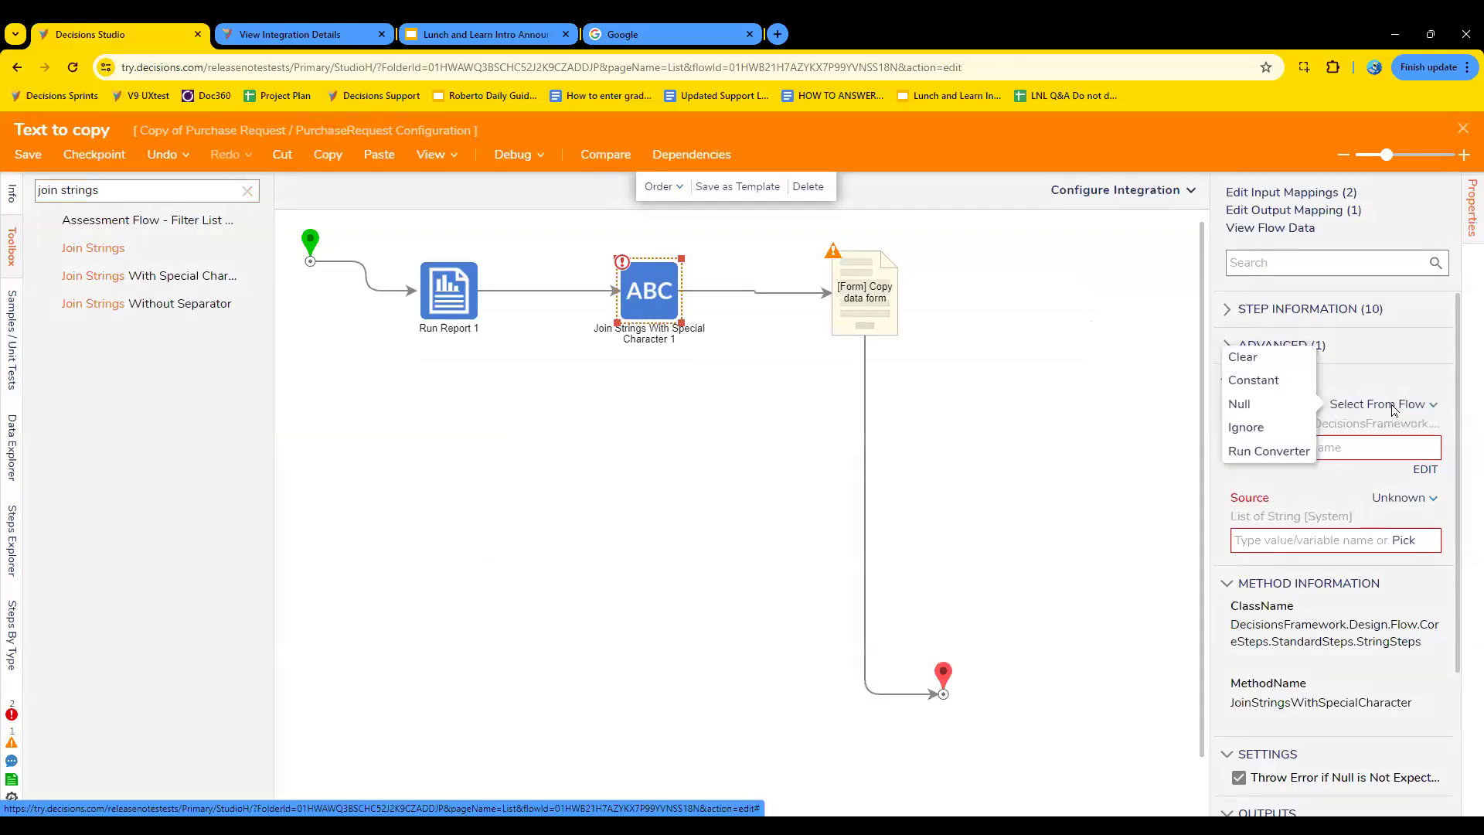
{"action": "left_click", "coordinate": [1268, 378]}
{"action": "left_click", "coordinate": [1431, 448]}
{"action": "left_click", "coordinate": [1336, 474]}
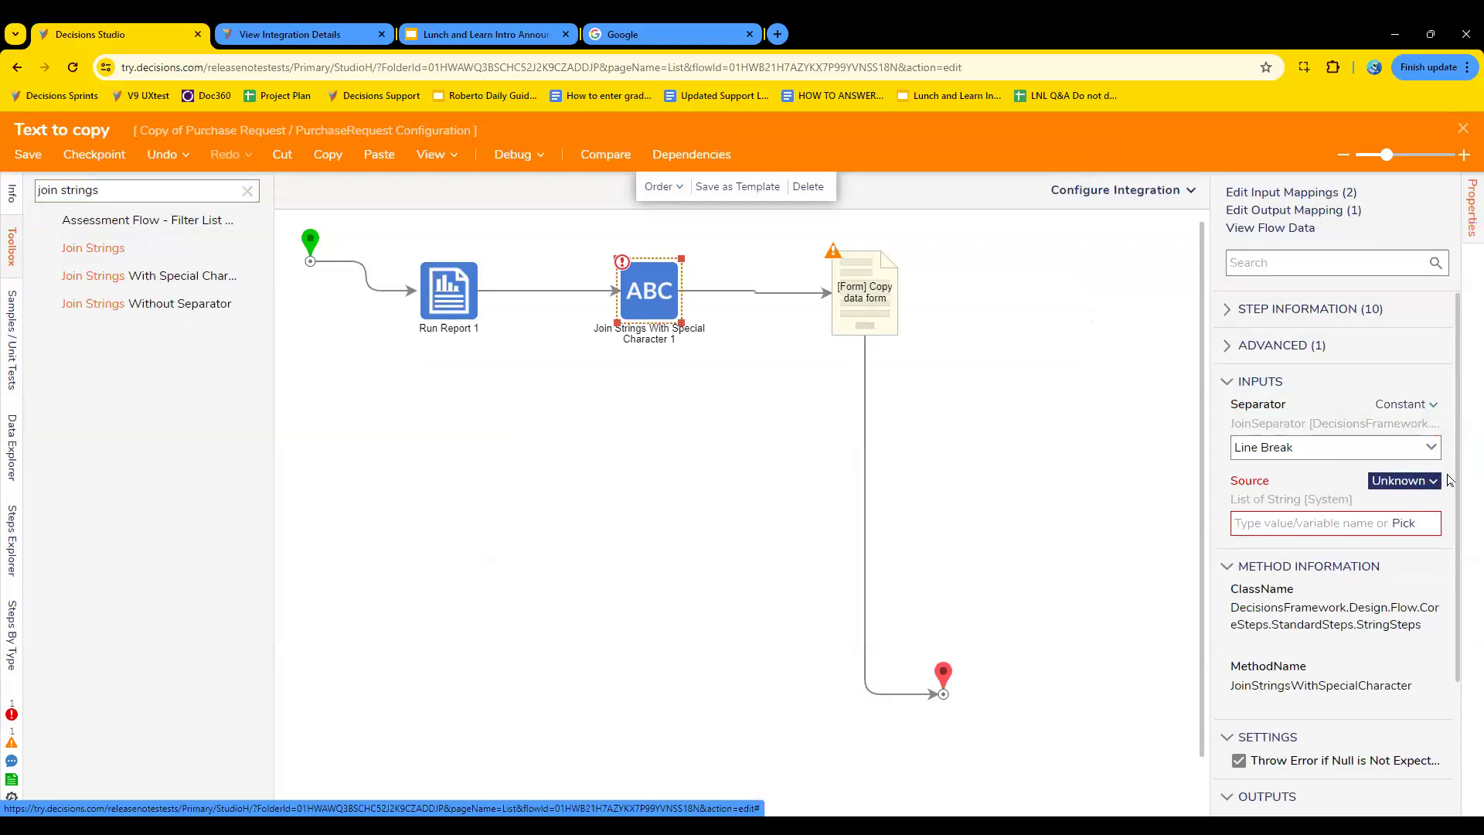
- Map the join step's Source input to All Field 01 of the Reportinformation data
{"action": "left_click", "coordinate": [1404, 523]}
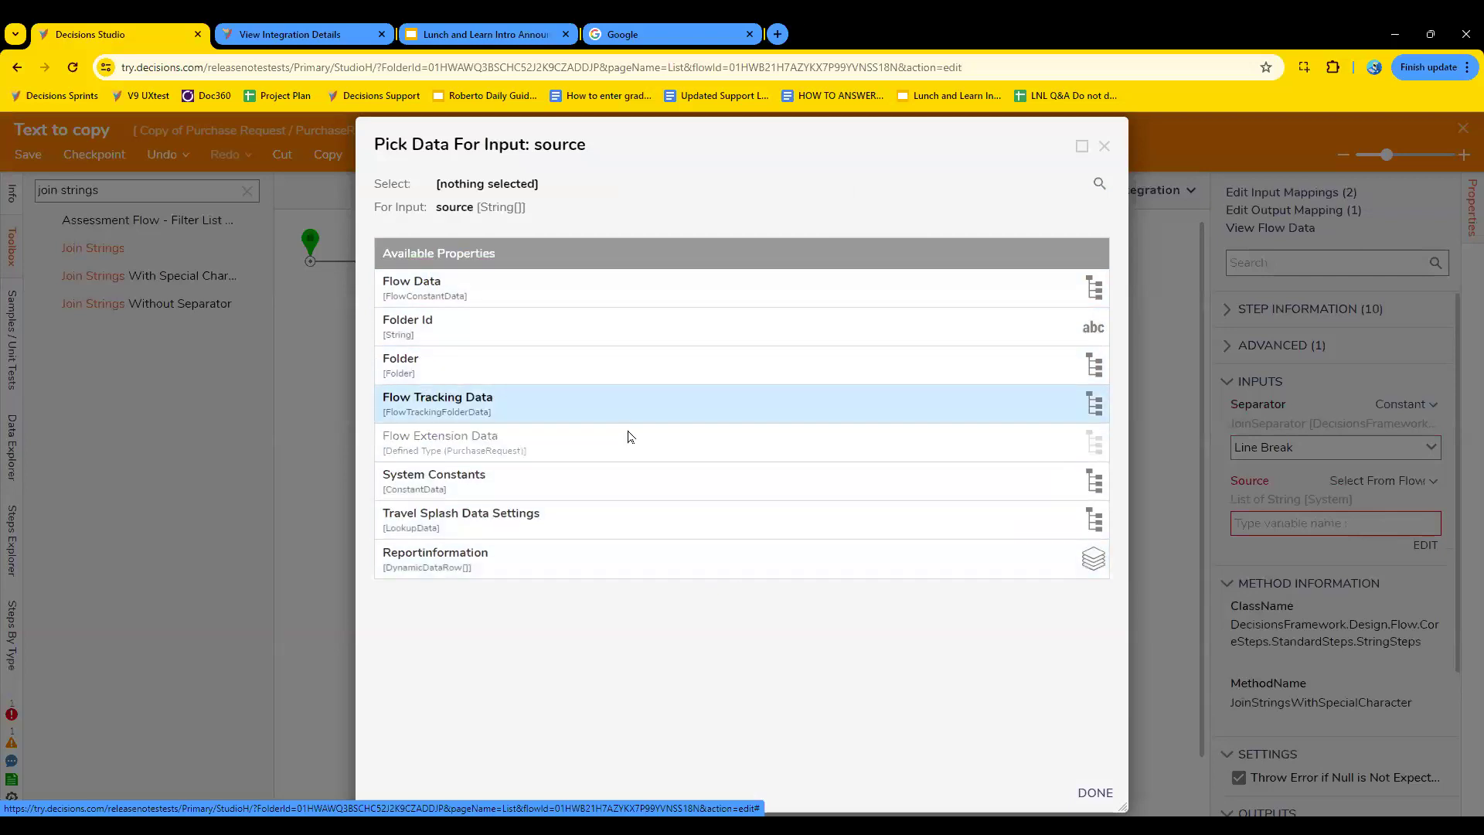
{"action": "left_click", "coordinate": [568, 567]}
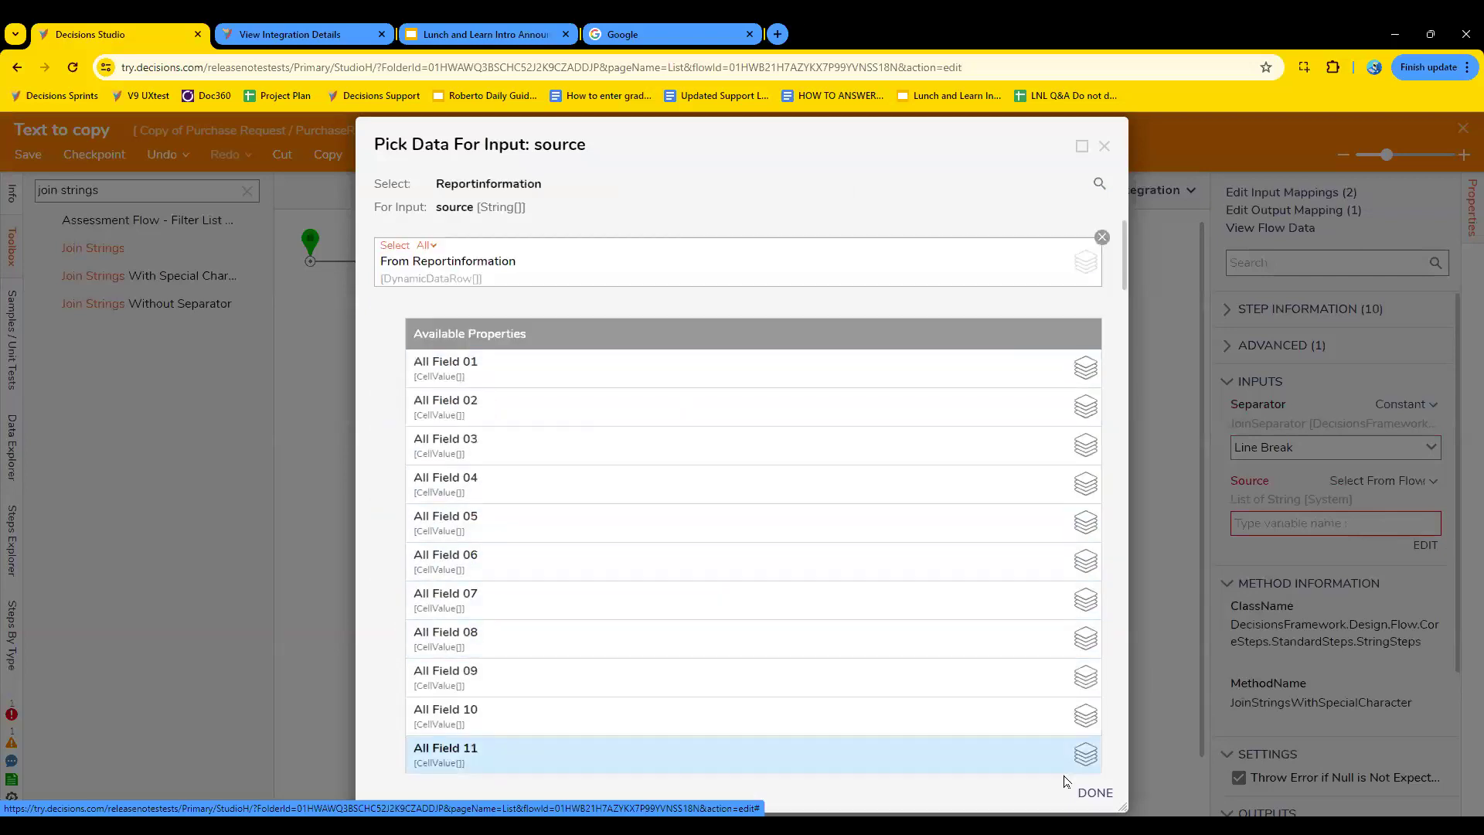
{"action": "left_click", "coordinate": [735, 368]}
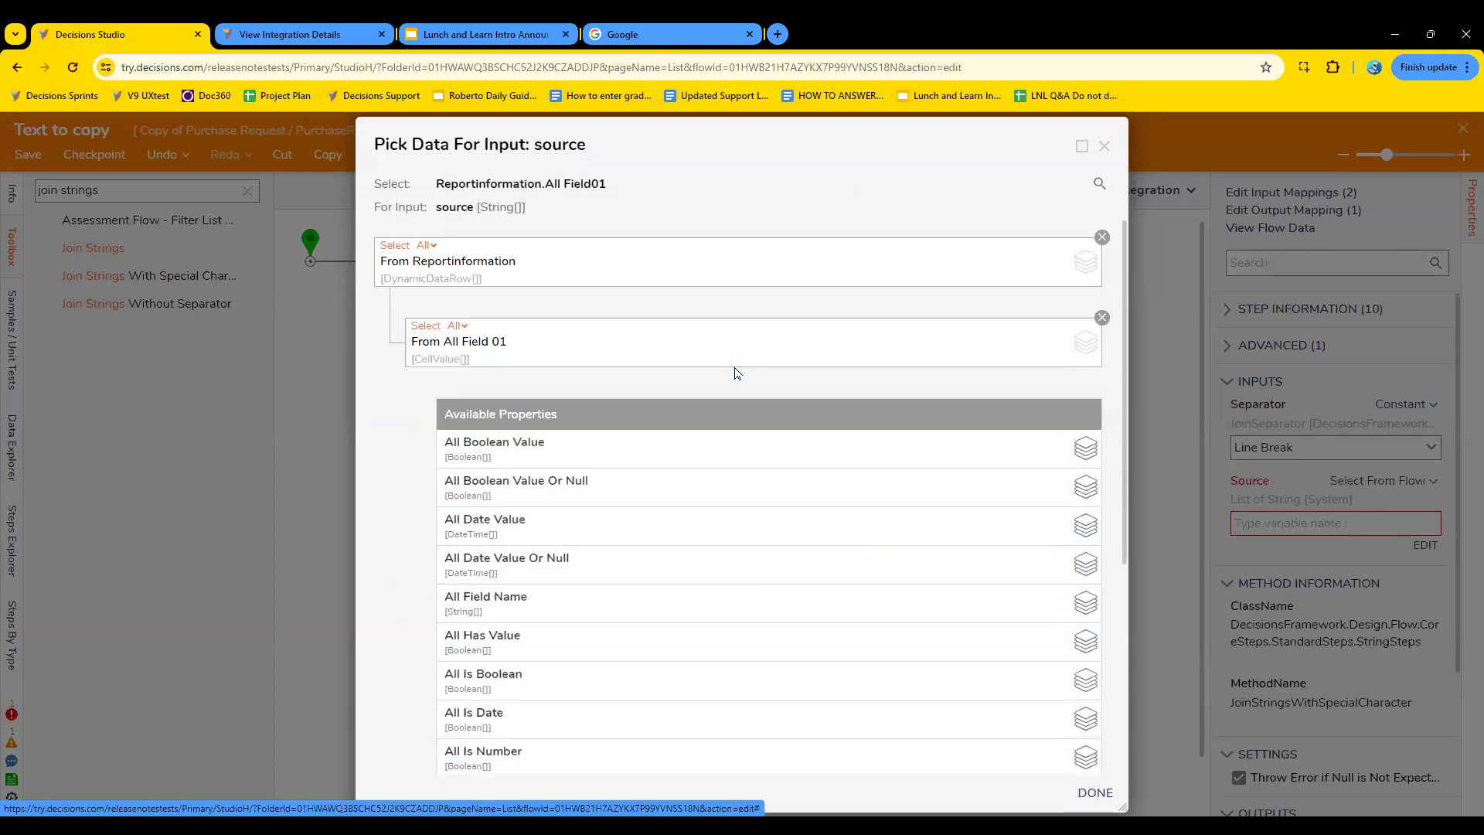
{"action": "left_click", "coordinate": [1096, 794]}
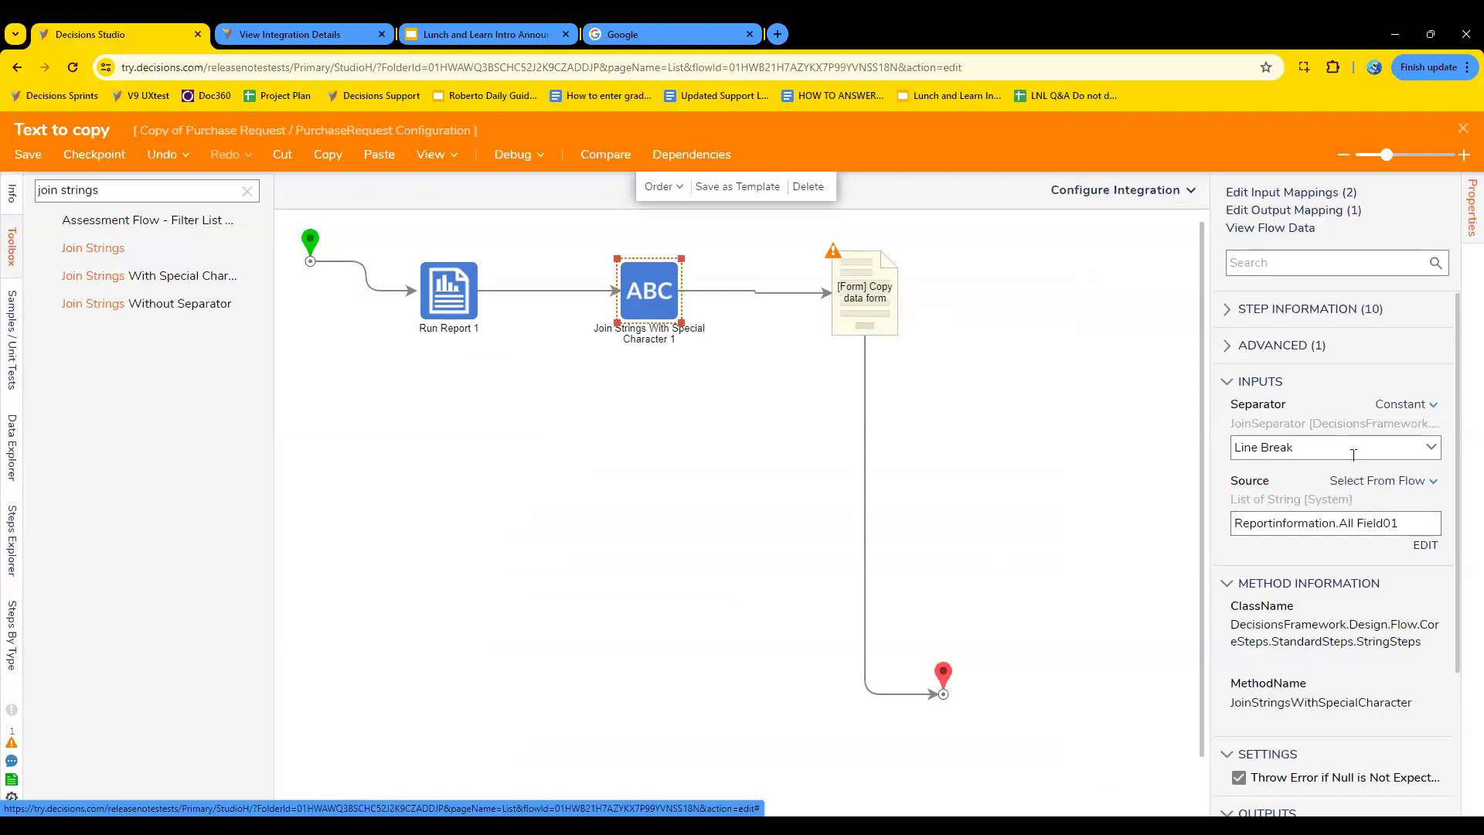
- Narrow the join step's Source mapping to All Text Value under All Field 01 and save the flow
{"action": "left_click", "coordinate": [1427, 546]}
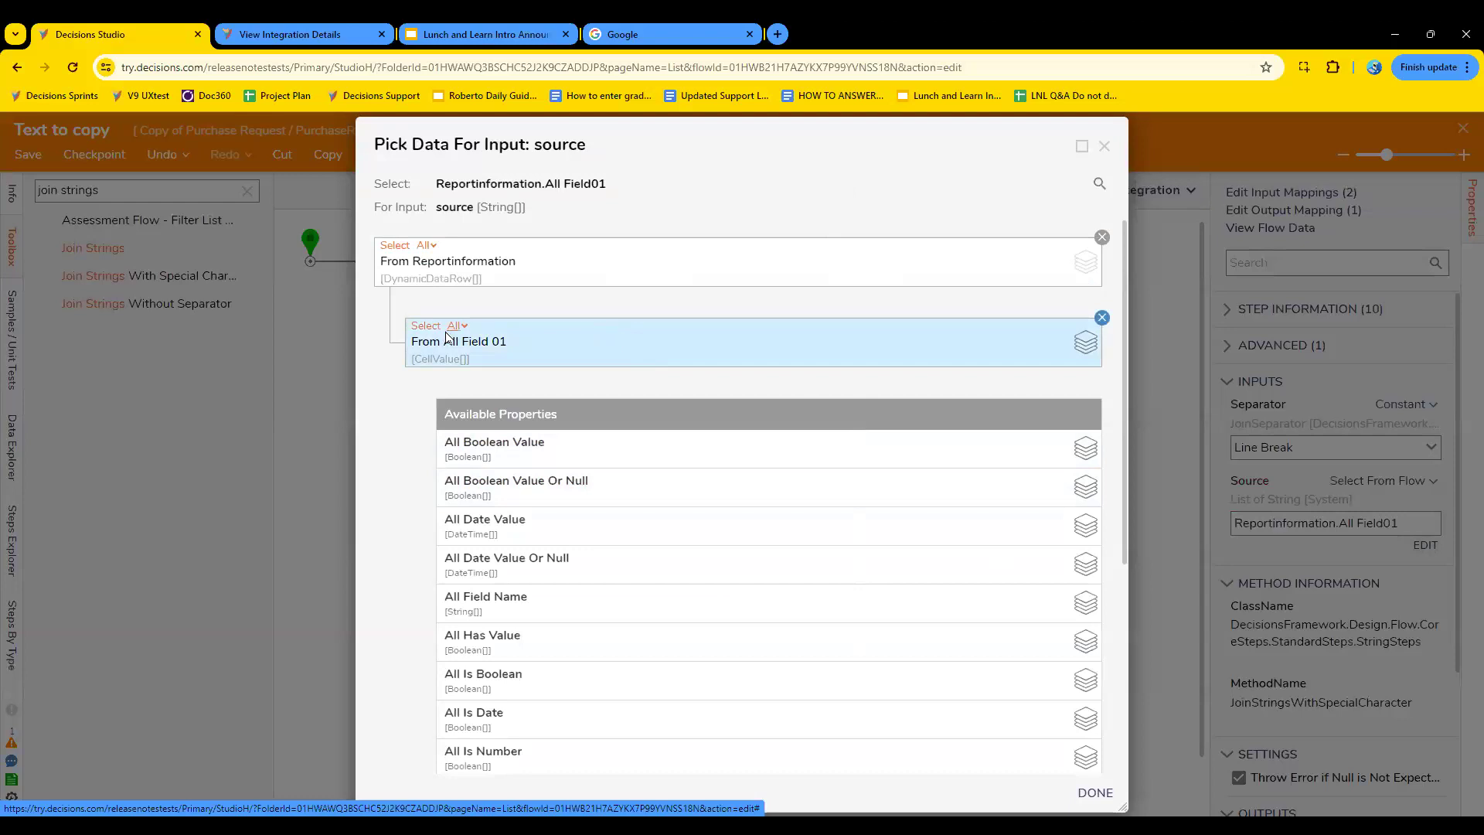
{"action": "scroll", "coordinate": [429, 360], "scroll_direction": "up", "scroll_amount": 5}
{"action": "scroll", "coordinate": [428, 360], "scroll_direction": "down", "scroll_amount": 5}
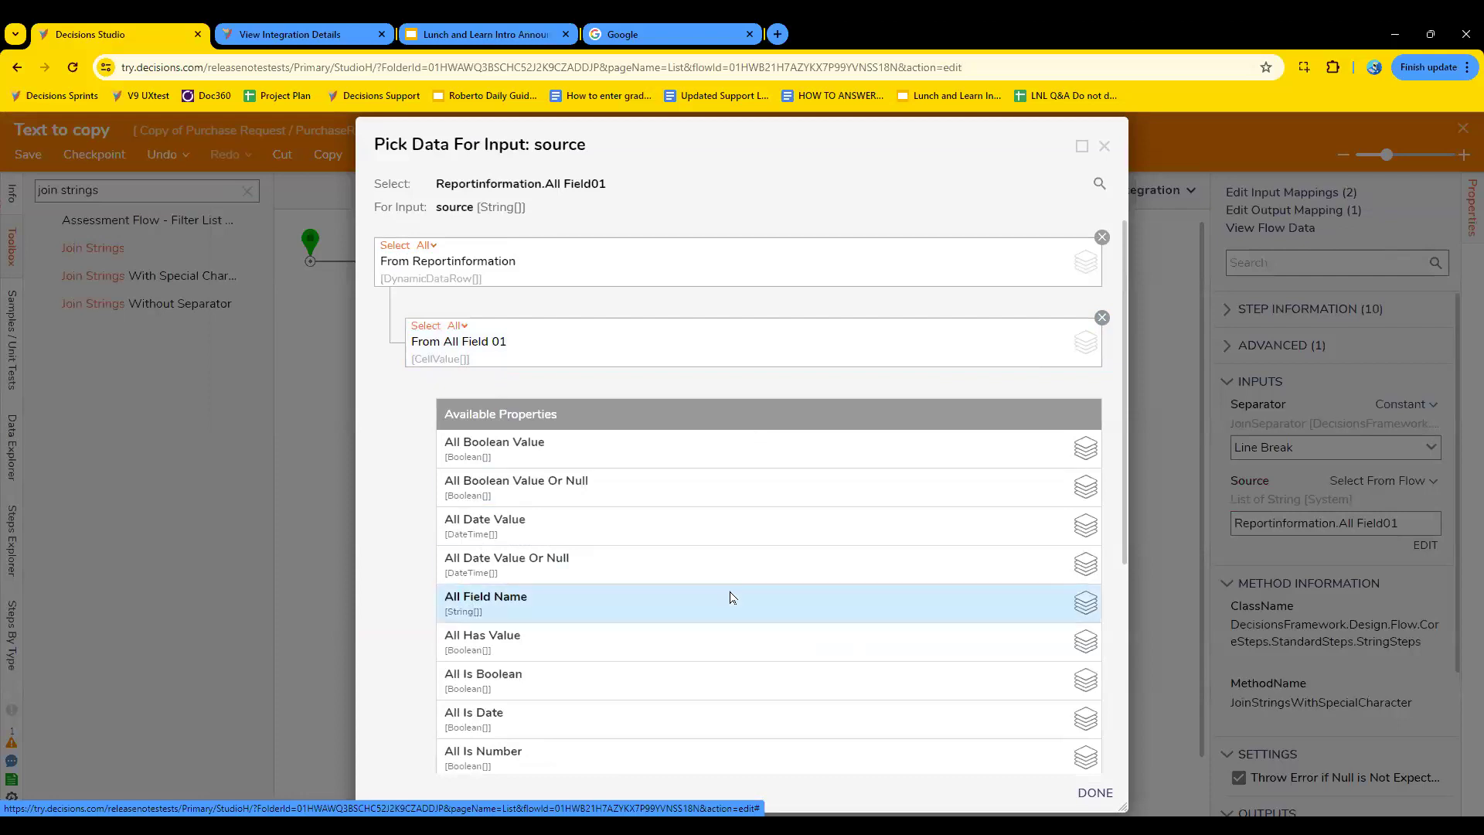
{"action": "scroll", "coordinate": [732, 597], "scroll_direction": "down", "scroll_amount": 5}
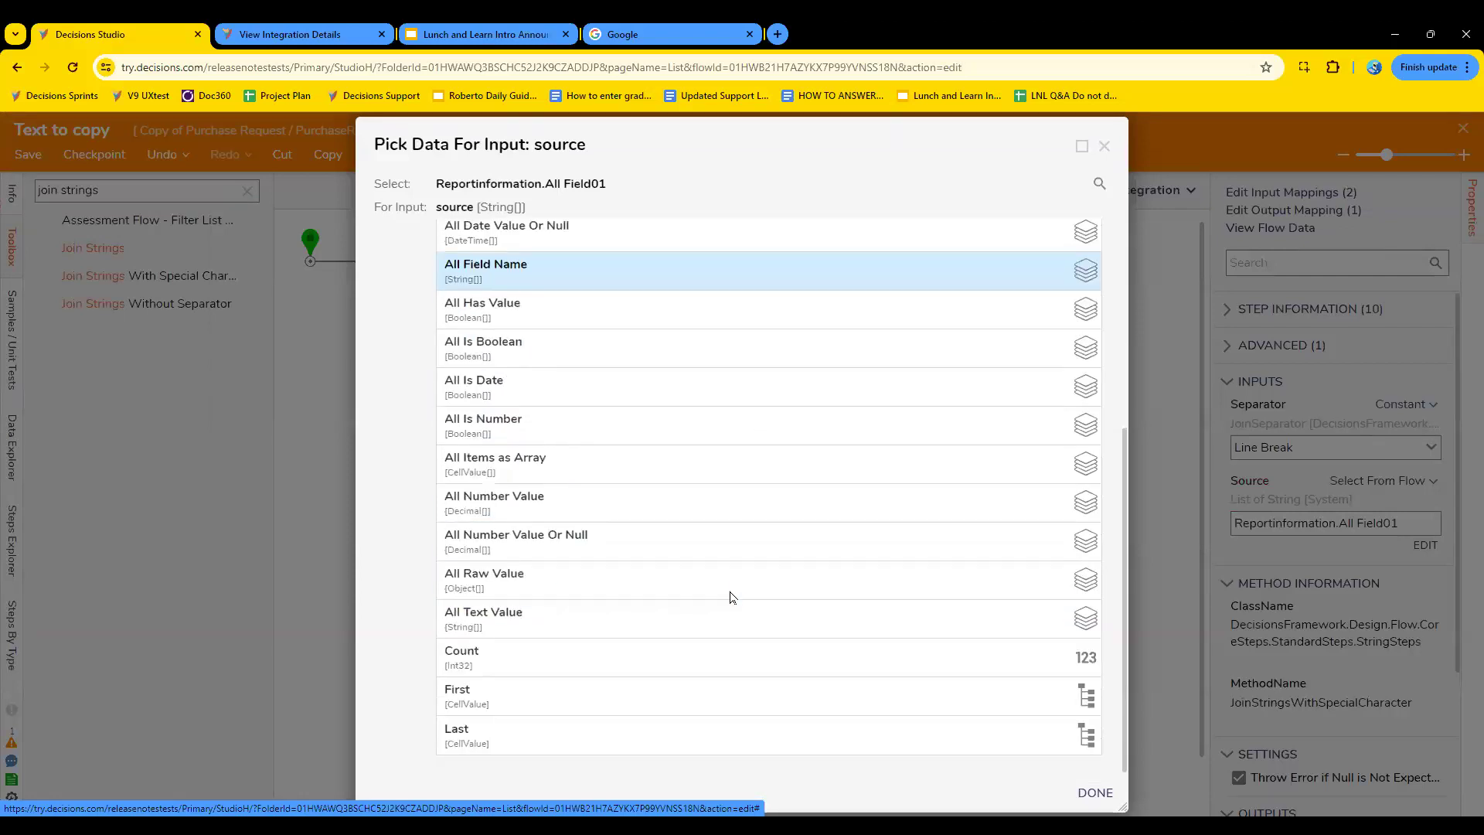
{"action": "left_click", "coordinate": [608, 625]}
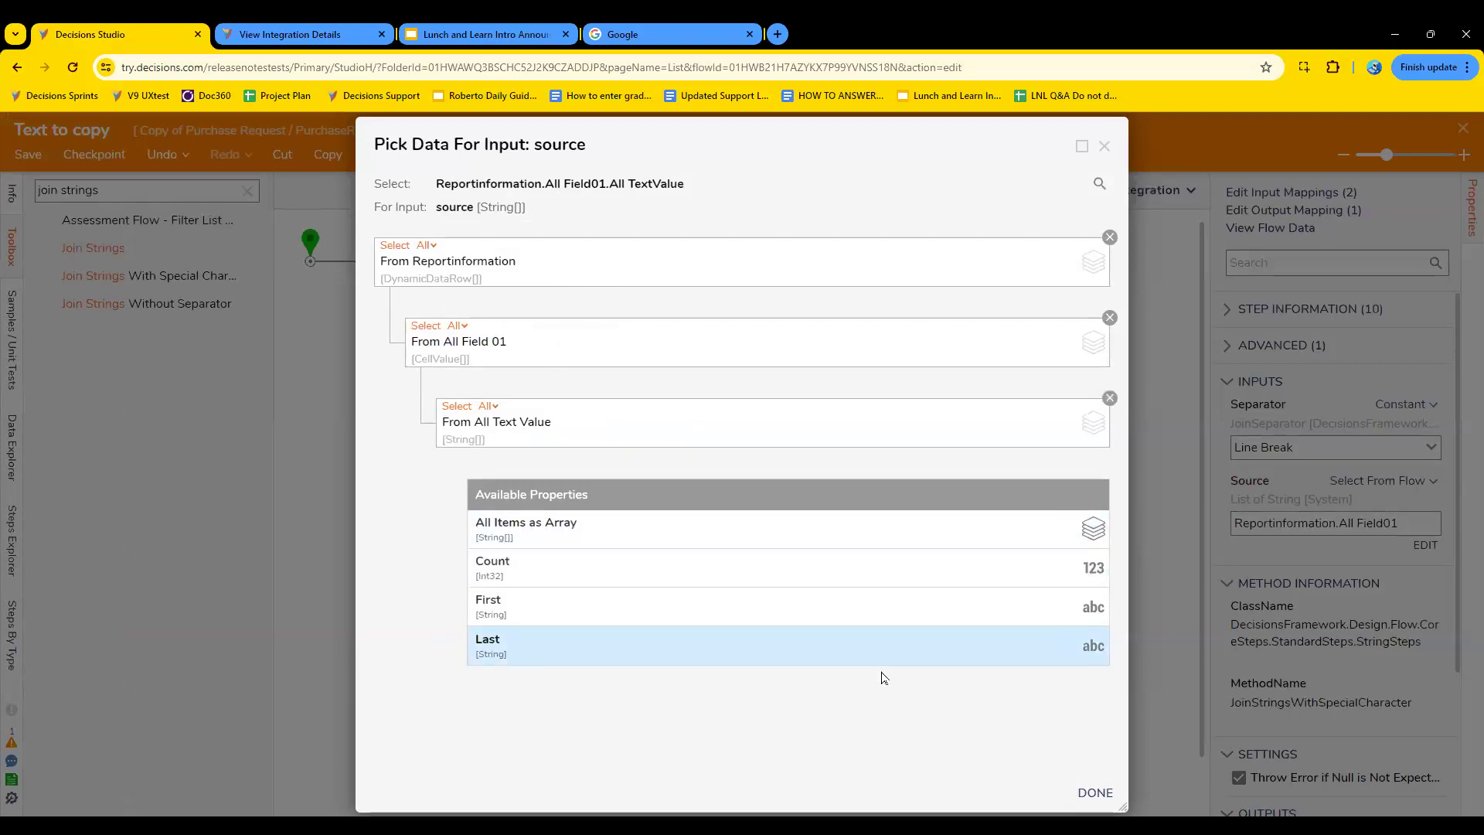
{"action": "left_click", "coordinate": [1091, 783]}
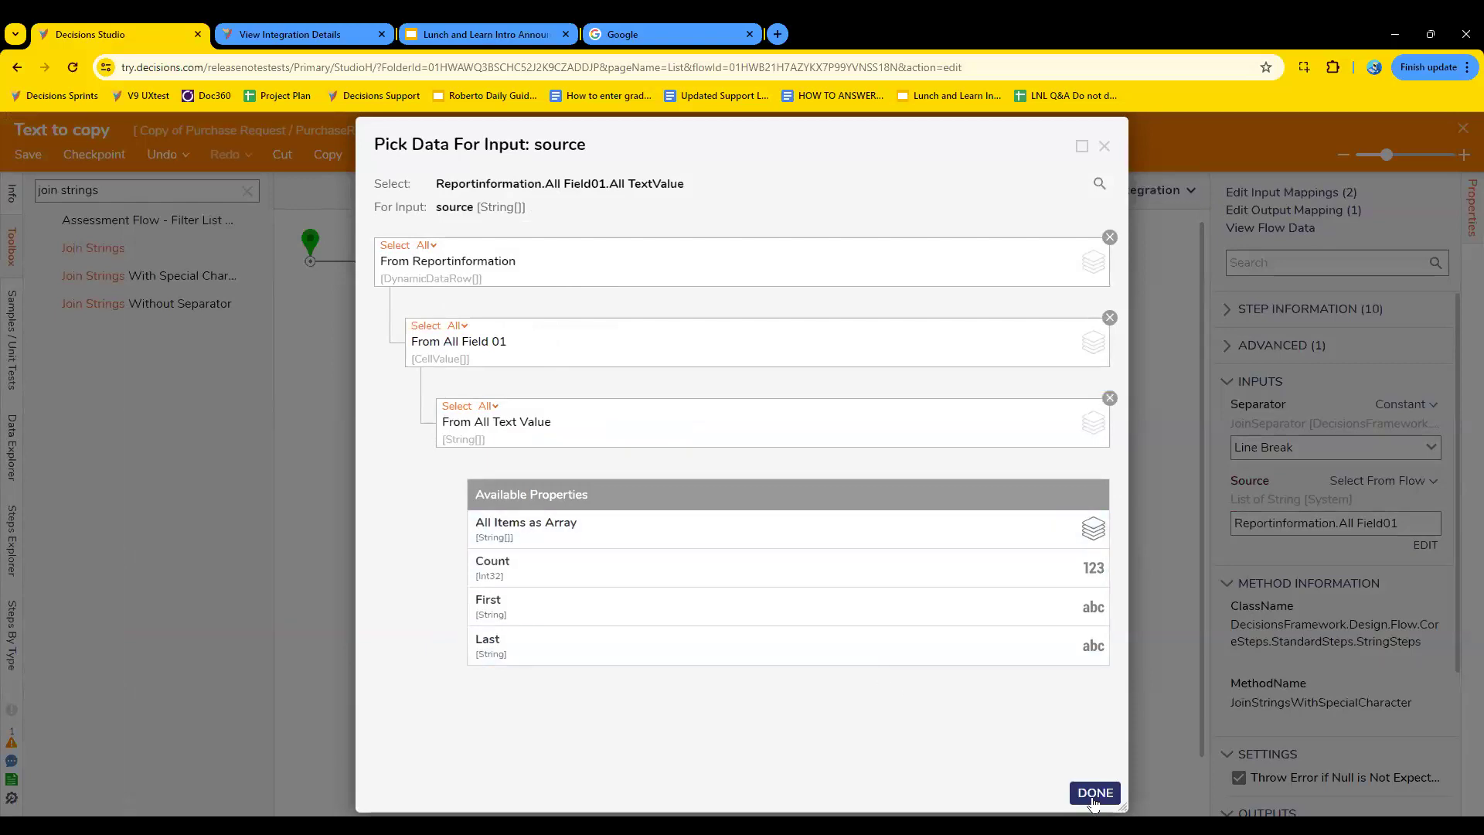
{"action": "left_click", "coordinate": [1091, 793]}
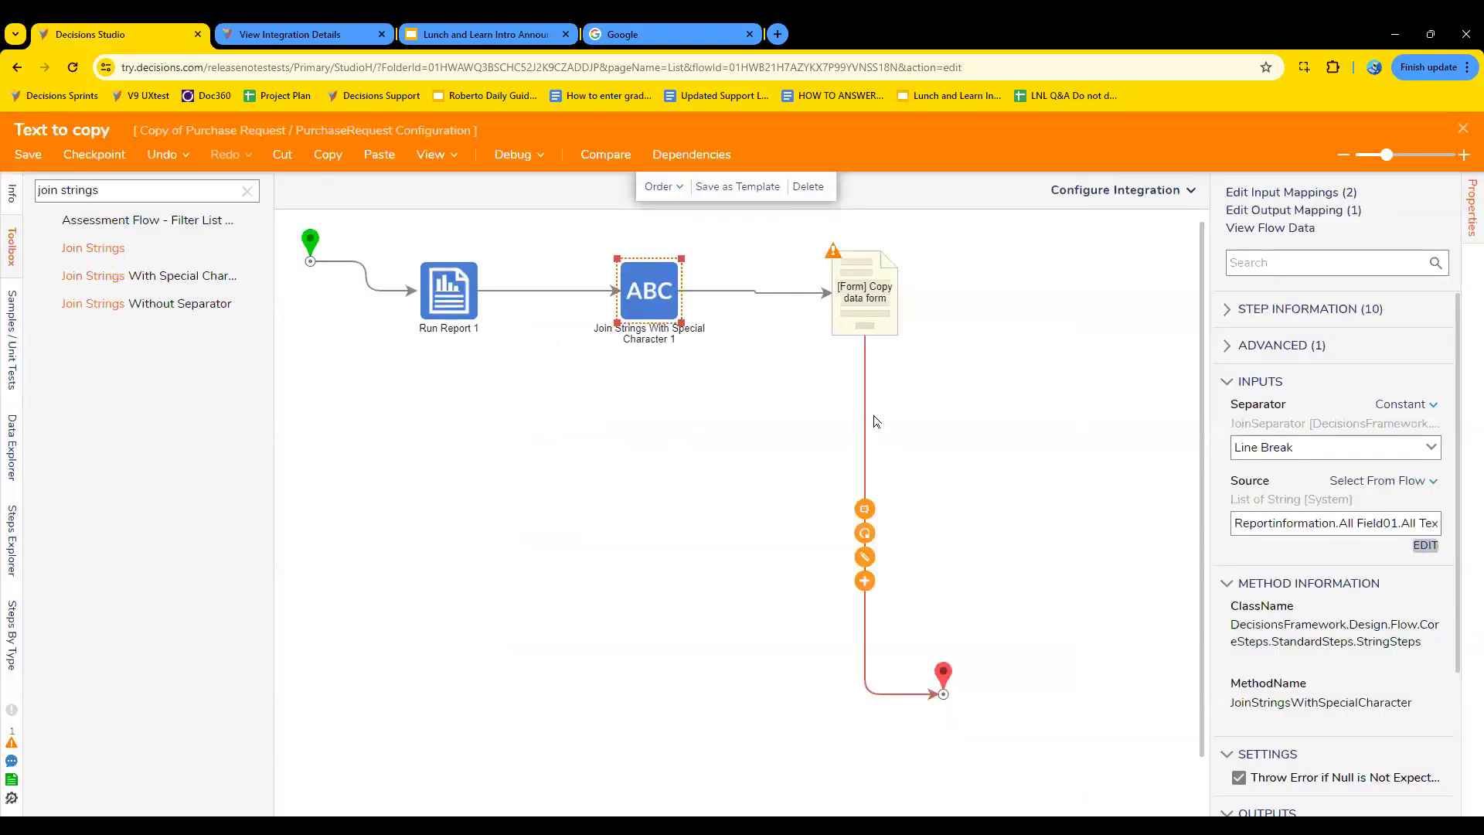
{"action": "key", "text": "ctrl+s"}
{"action": "left_click", "coordinate": [946, 541]}
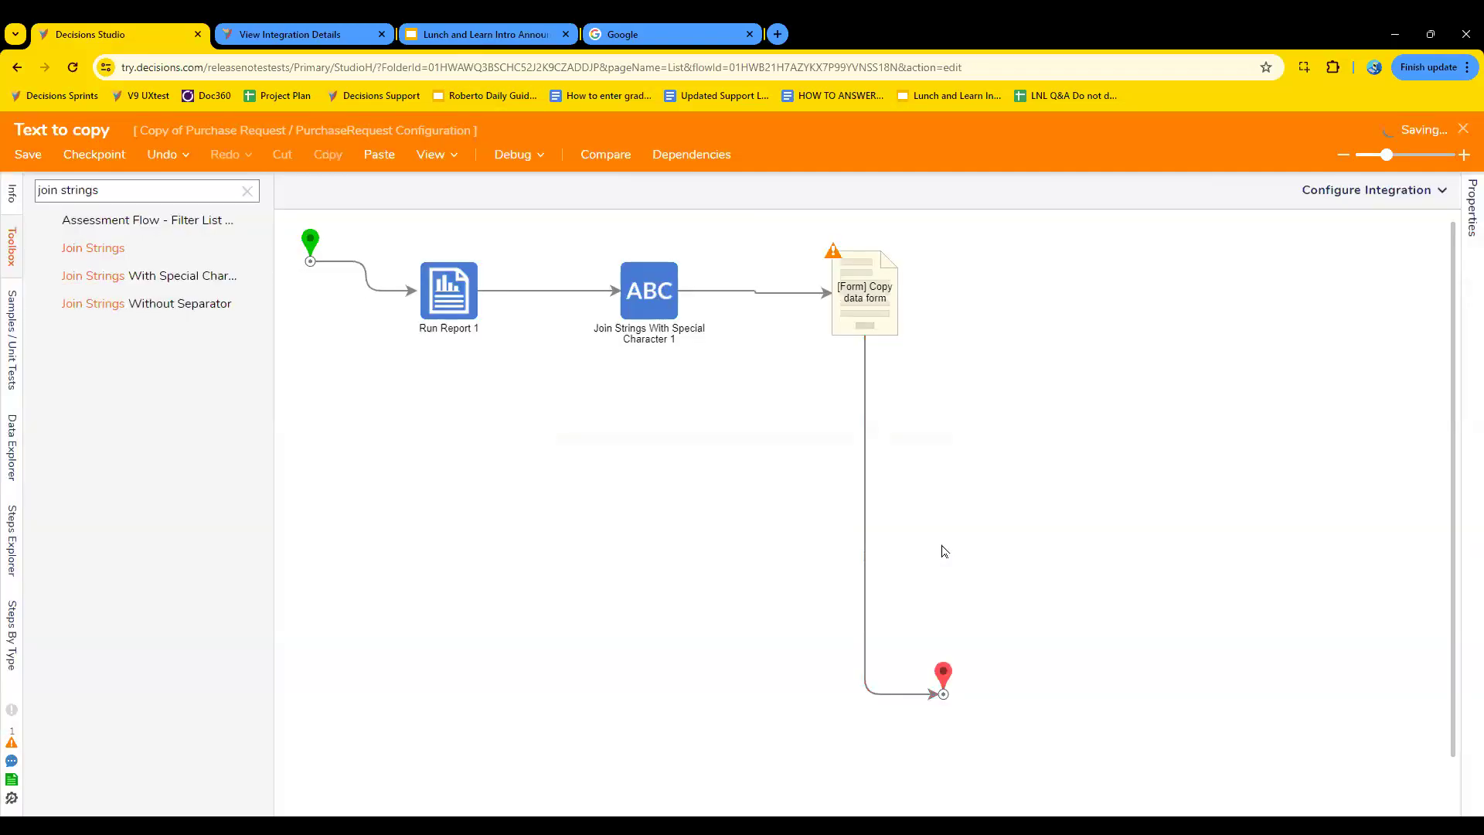
- Map the Copy data form step's textinformation input to JoinStringsWithSpecialCharacter1_Output
{"action": "left_click", "coordinate": [886, 296]}
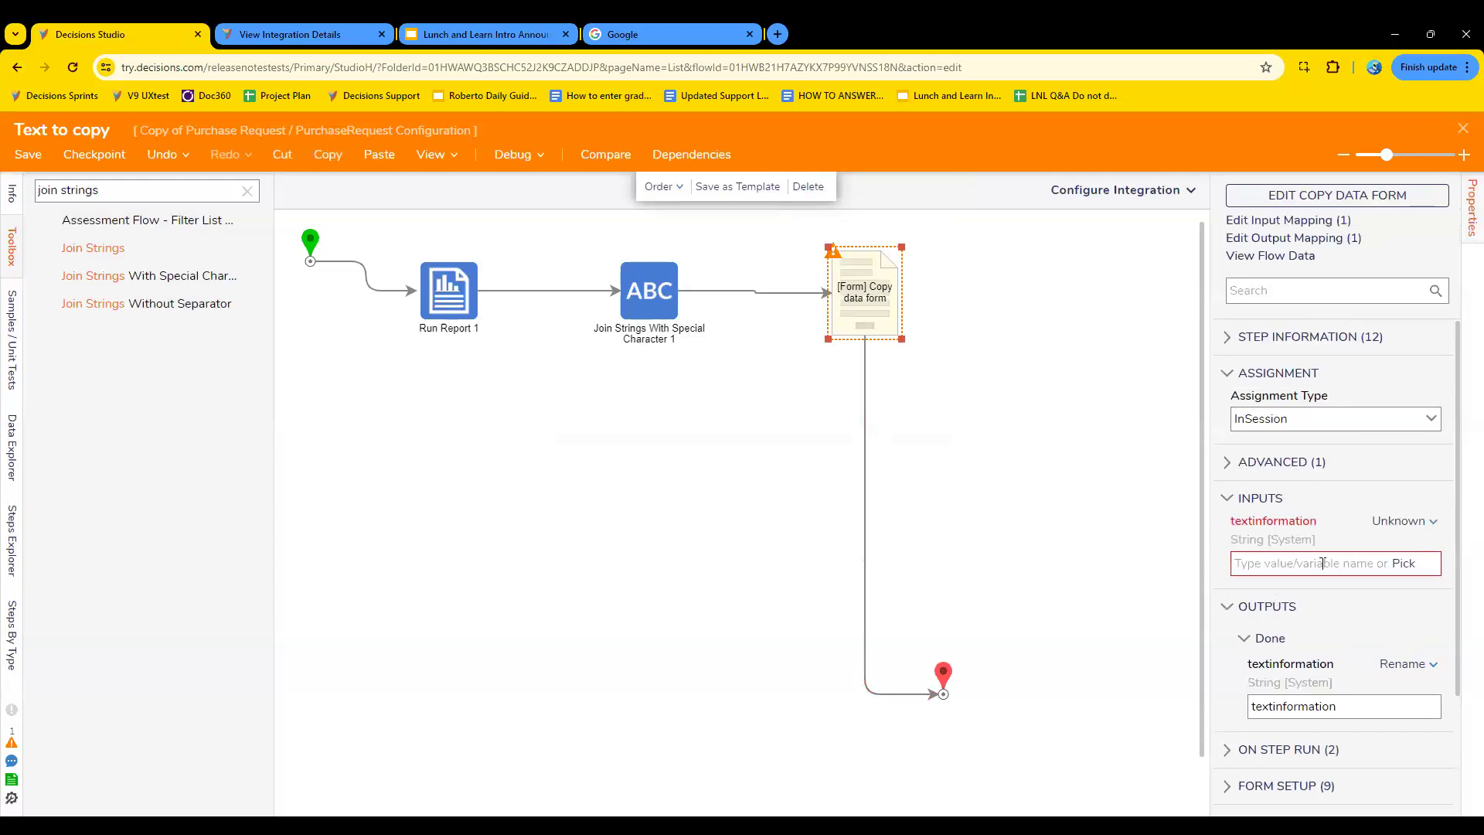
{"action": "left_click", "coordinate": [1409, 565]}
{"action": "left_click", "coordinate": [759, 552]}
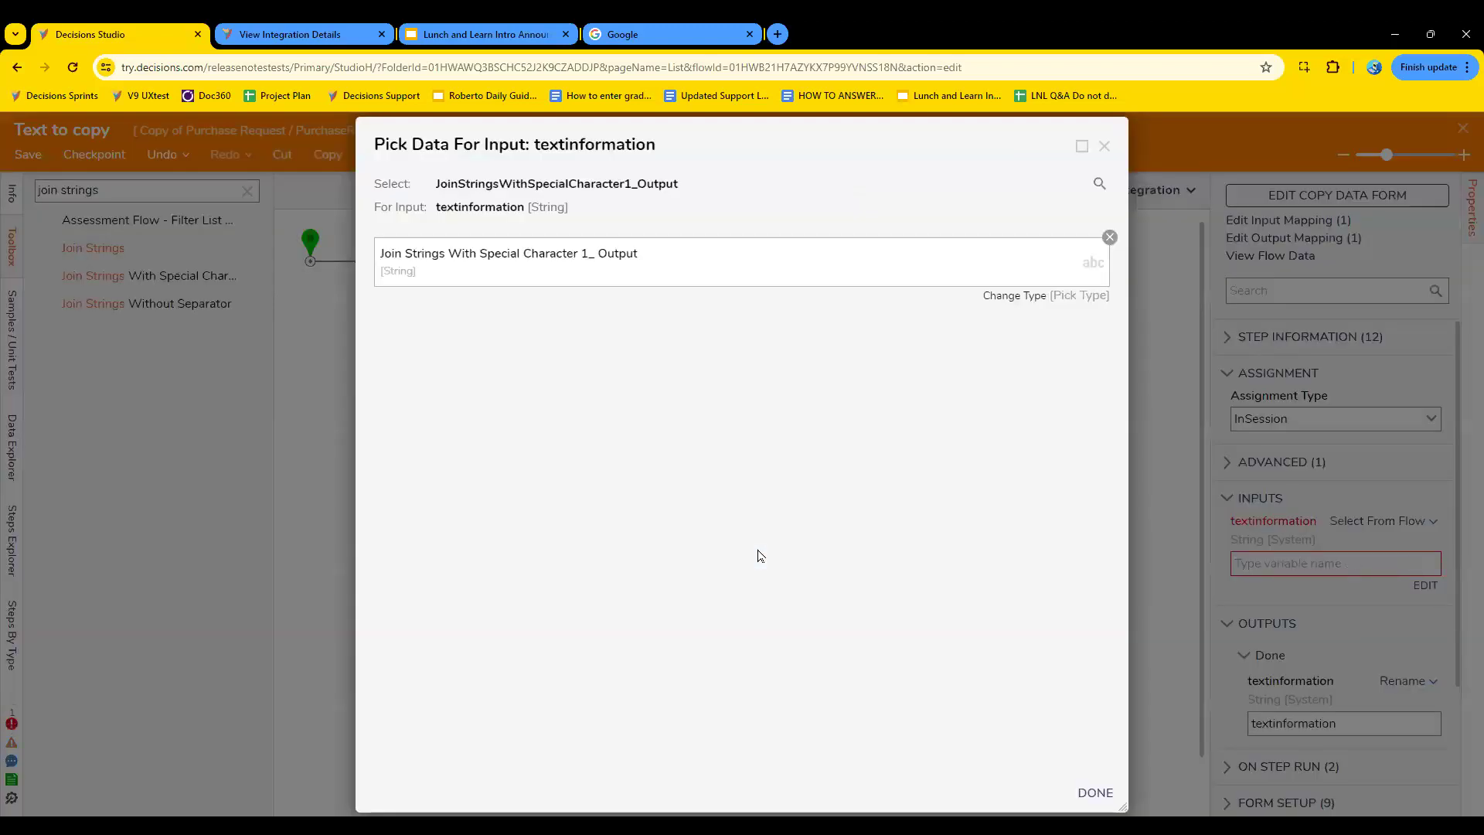
{"action": "left_click", "coordinate": [1093, 793]}
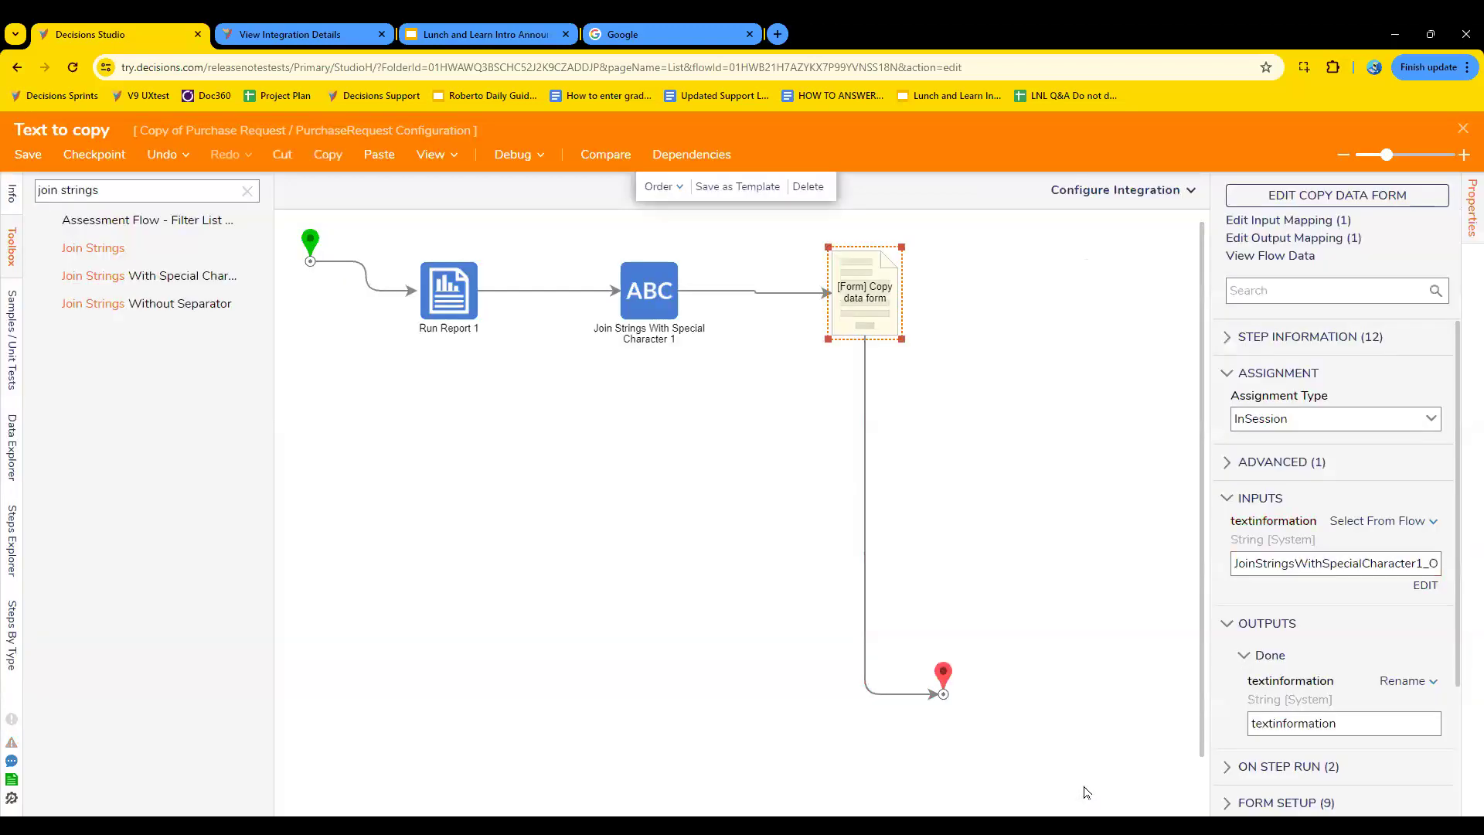
- Save the Text to copy flow without notes and close its designer
{"action": "left_click", "coordinate": [27, 158]}
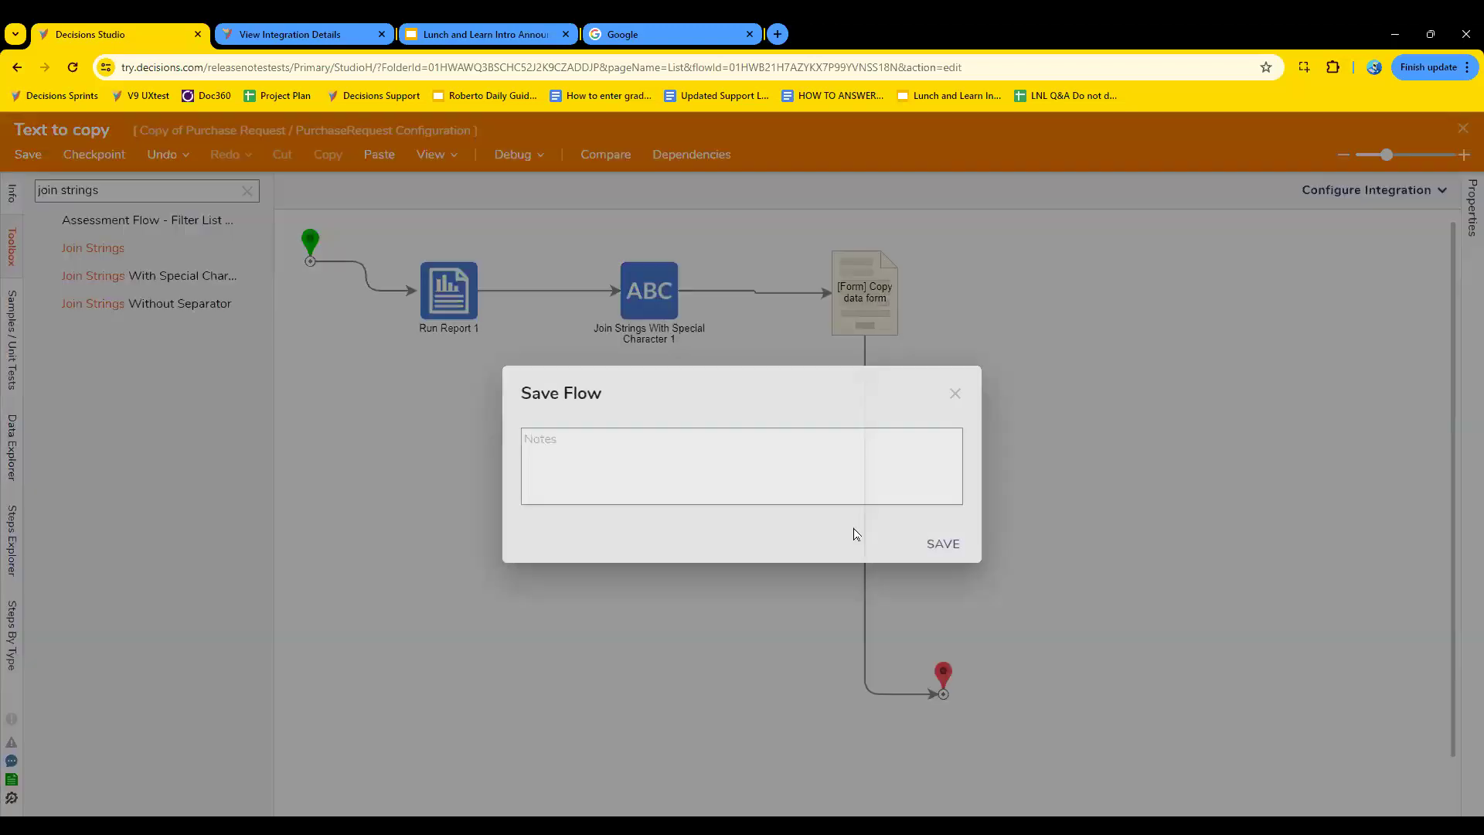
{"action": "left_click", "coordinate": [941, 541]}
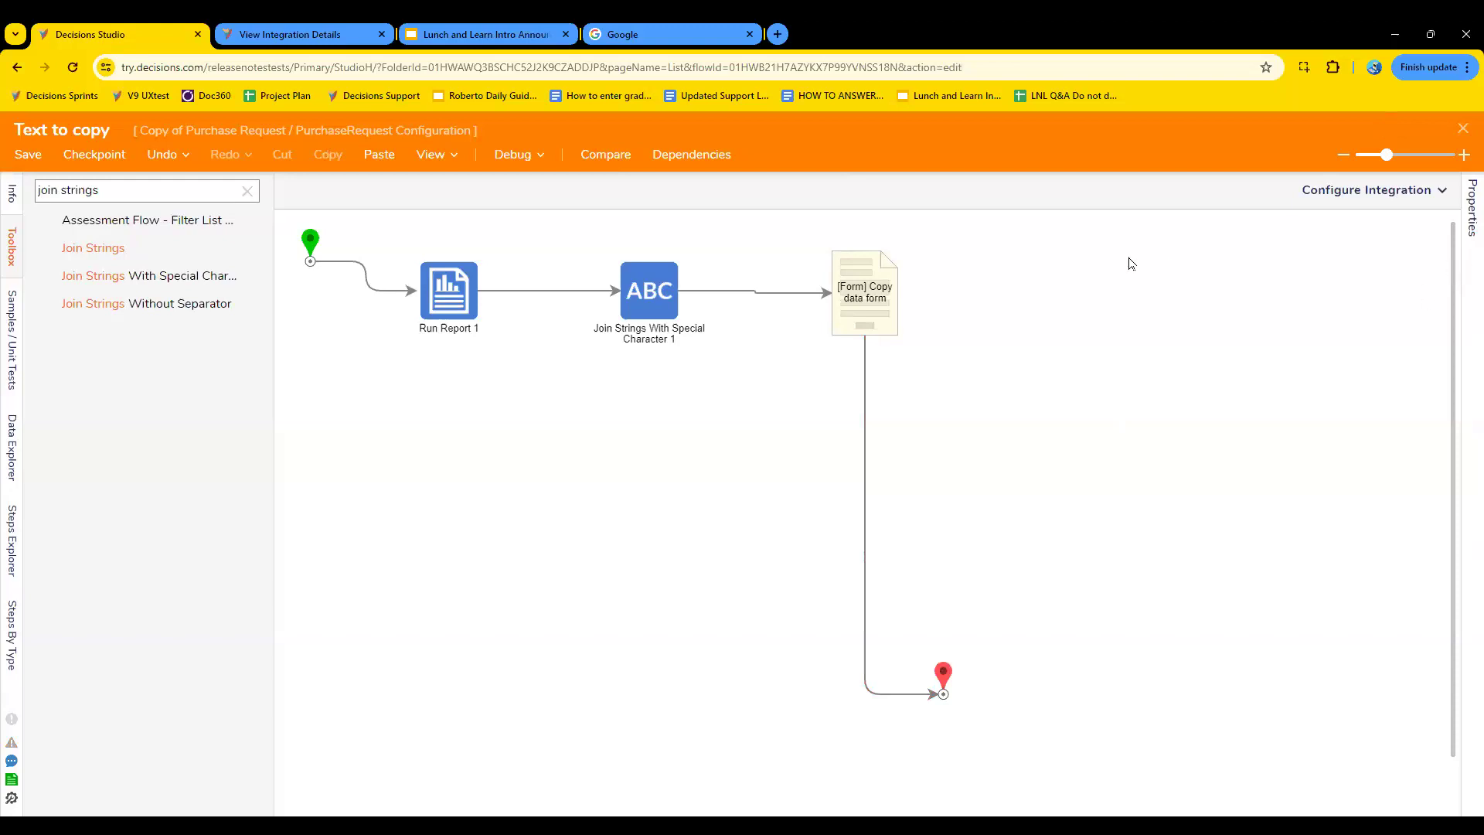
{"action": "left_click", "coordinate": [1465, 130]}
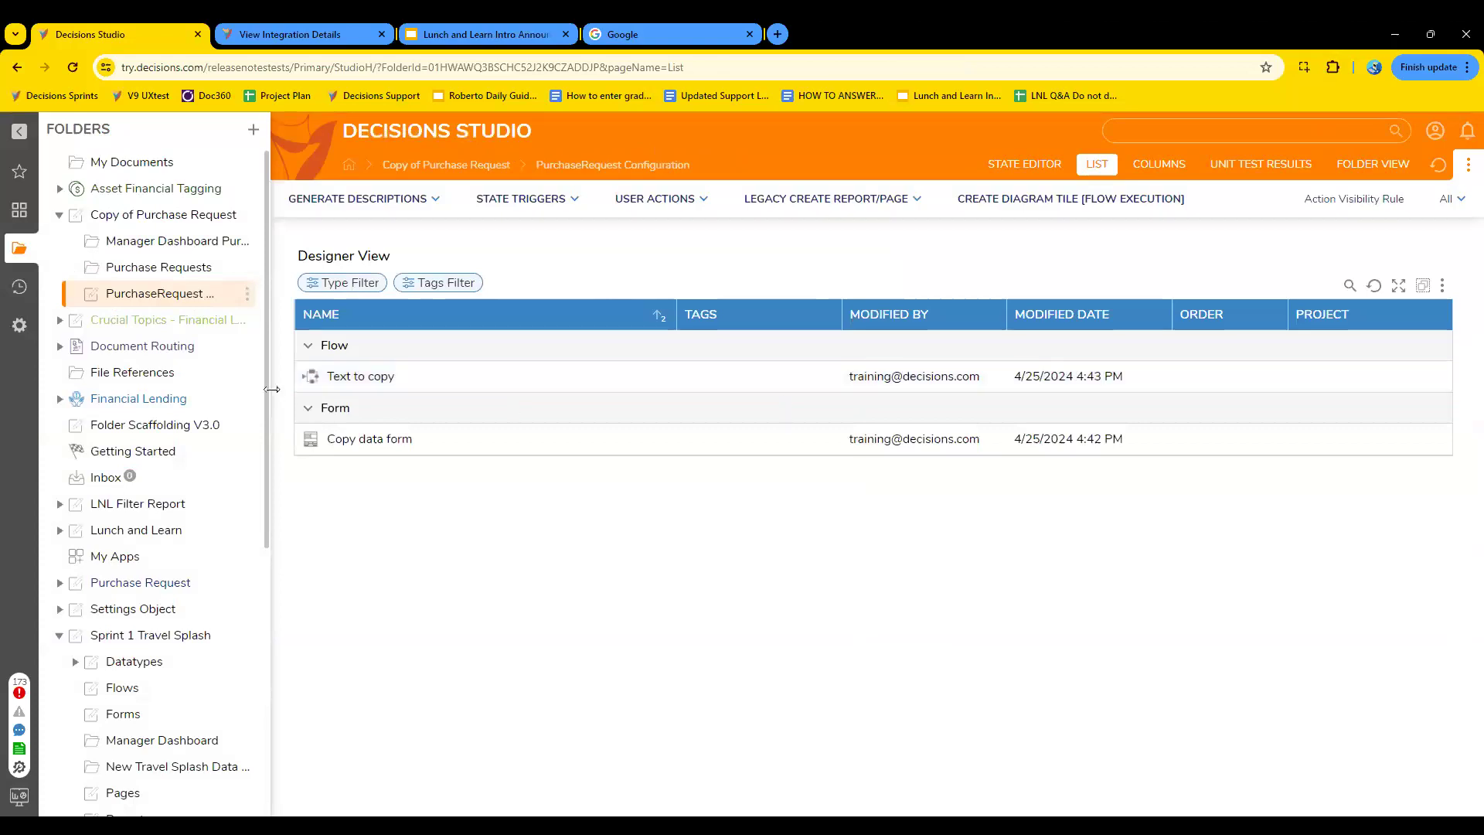
{"action": "left_click", "coordinate": [169, 242]}
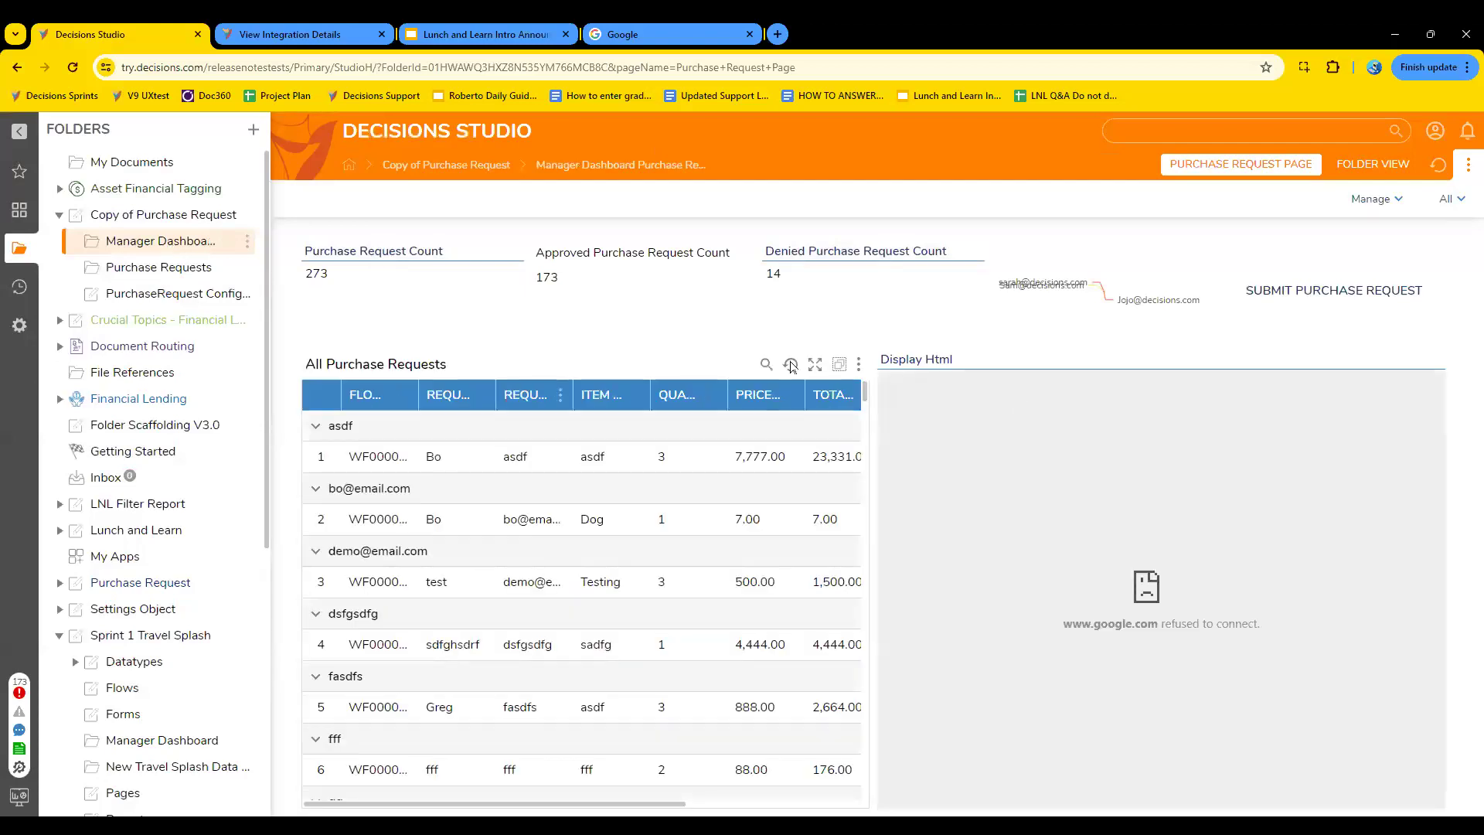
{"action": "left_click", "coordinate": [167, 215]}
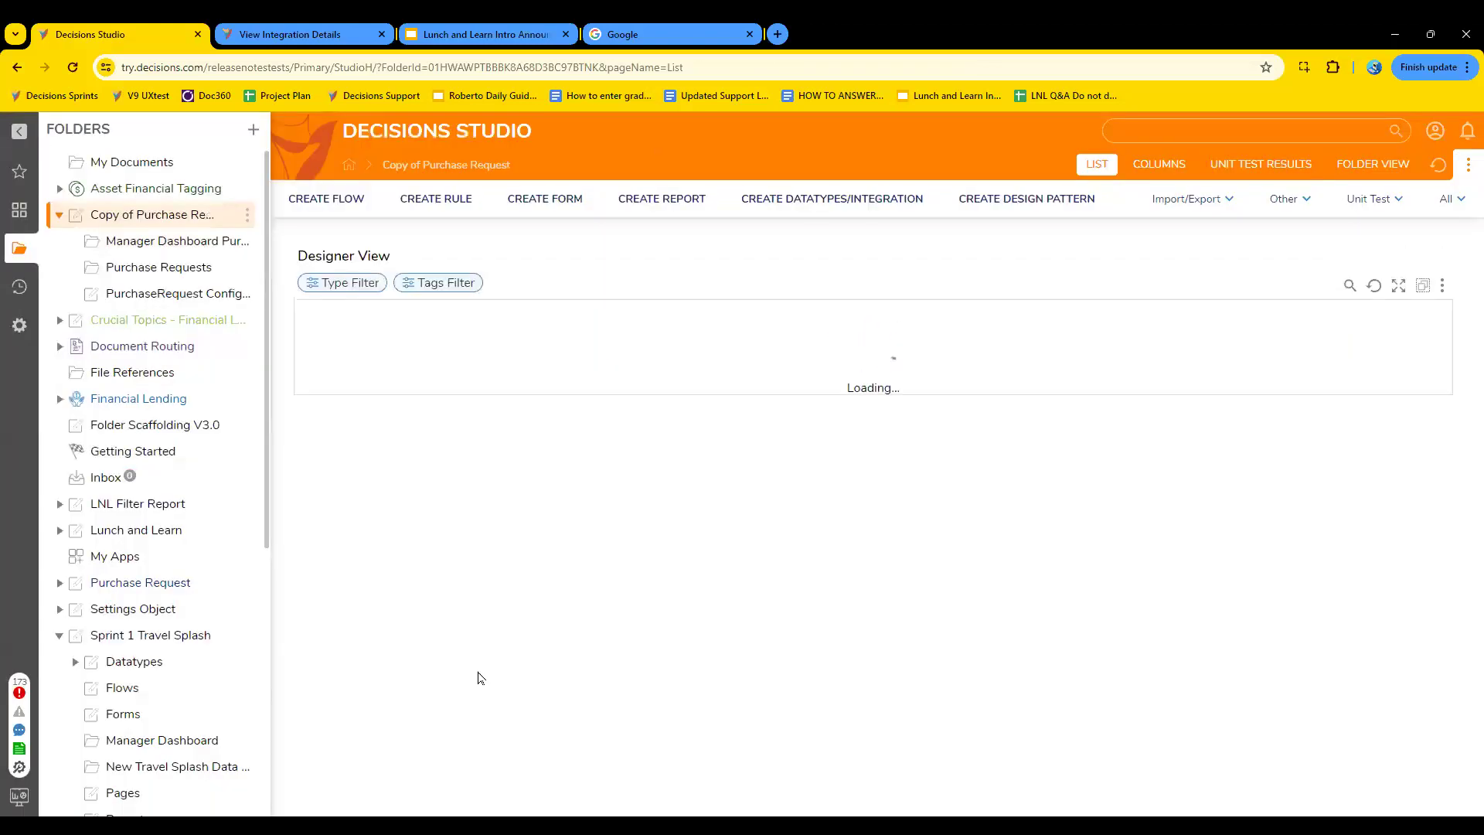
{"action": "scroll", "coordinate": [570, 641], "scroll_direction": "down", "scroll_amount": 4}
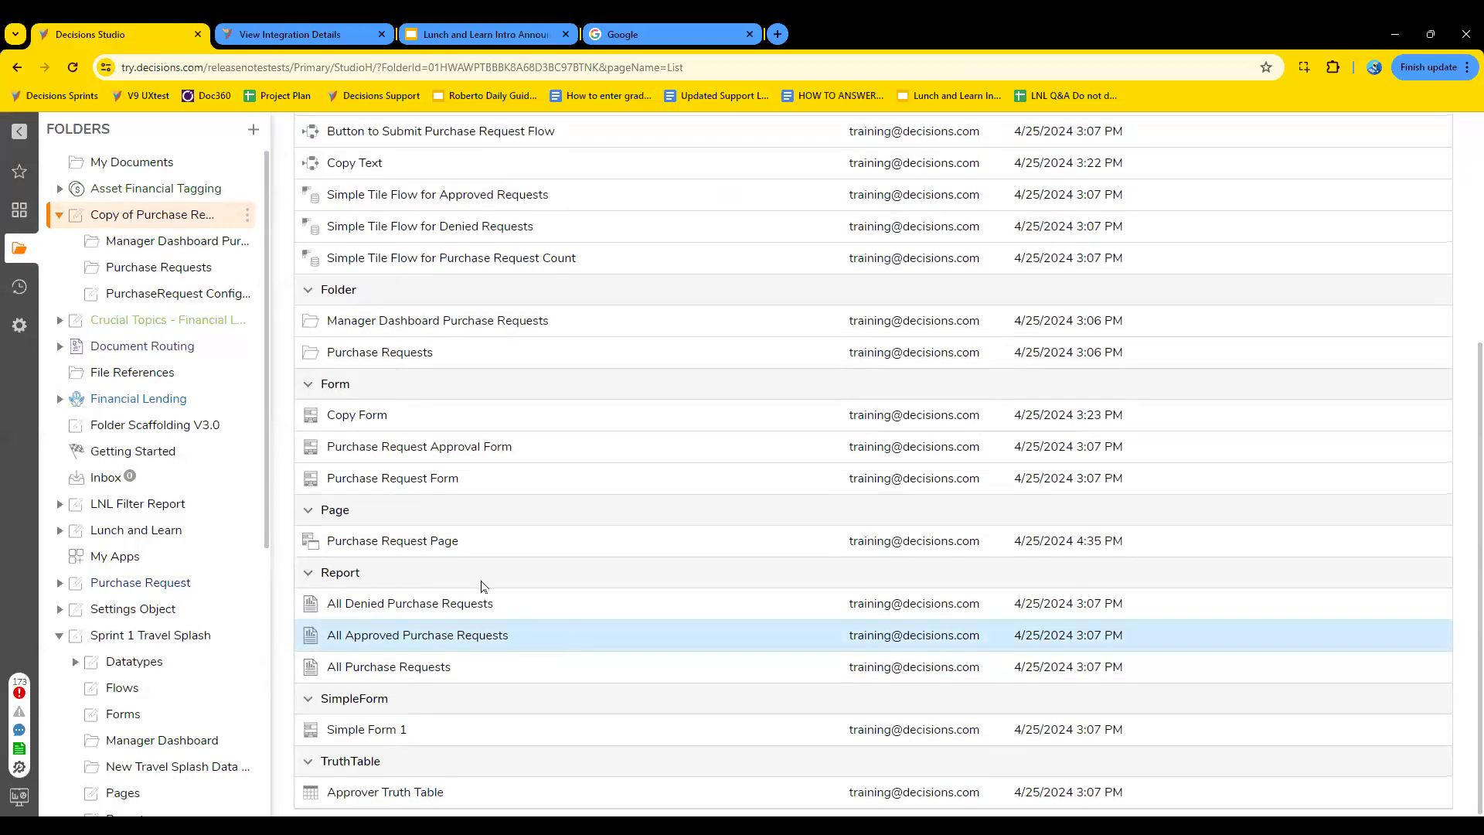
{"action": "double_click", "coordinate": [419, 540]}
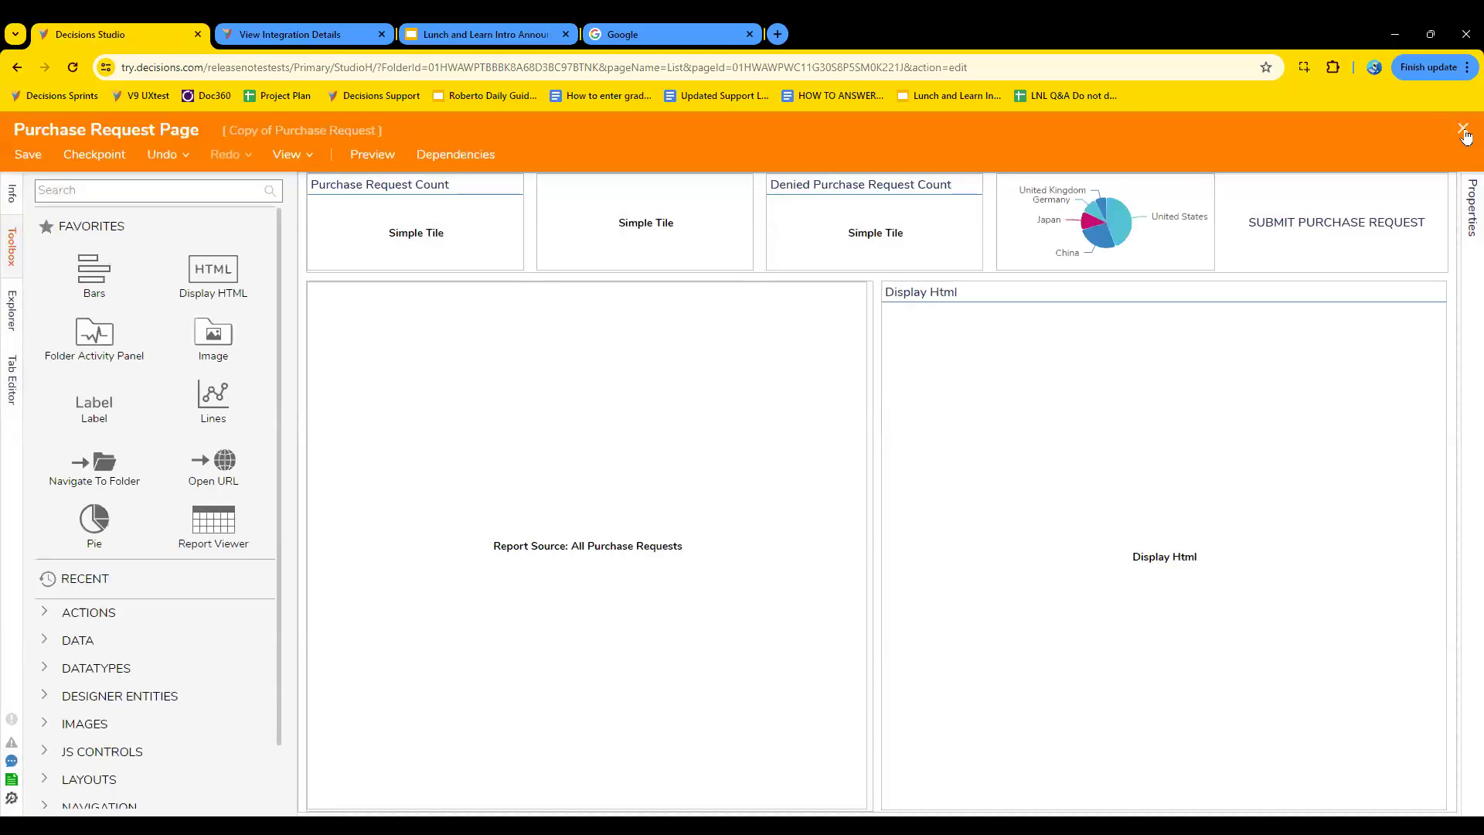
{"action": "left_click", "coordinate": [1466, 134]}
- Run the Text to copy action from the Manager Dashboard page and copy the text shown in its form
{"action": "left_click", "coordinate": [192, 243]}
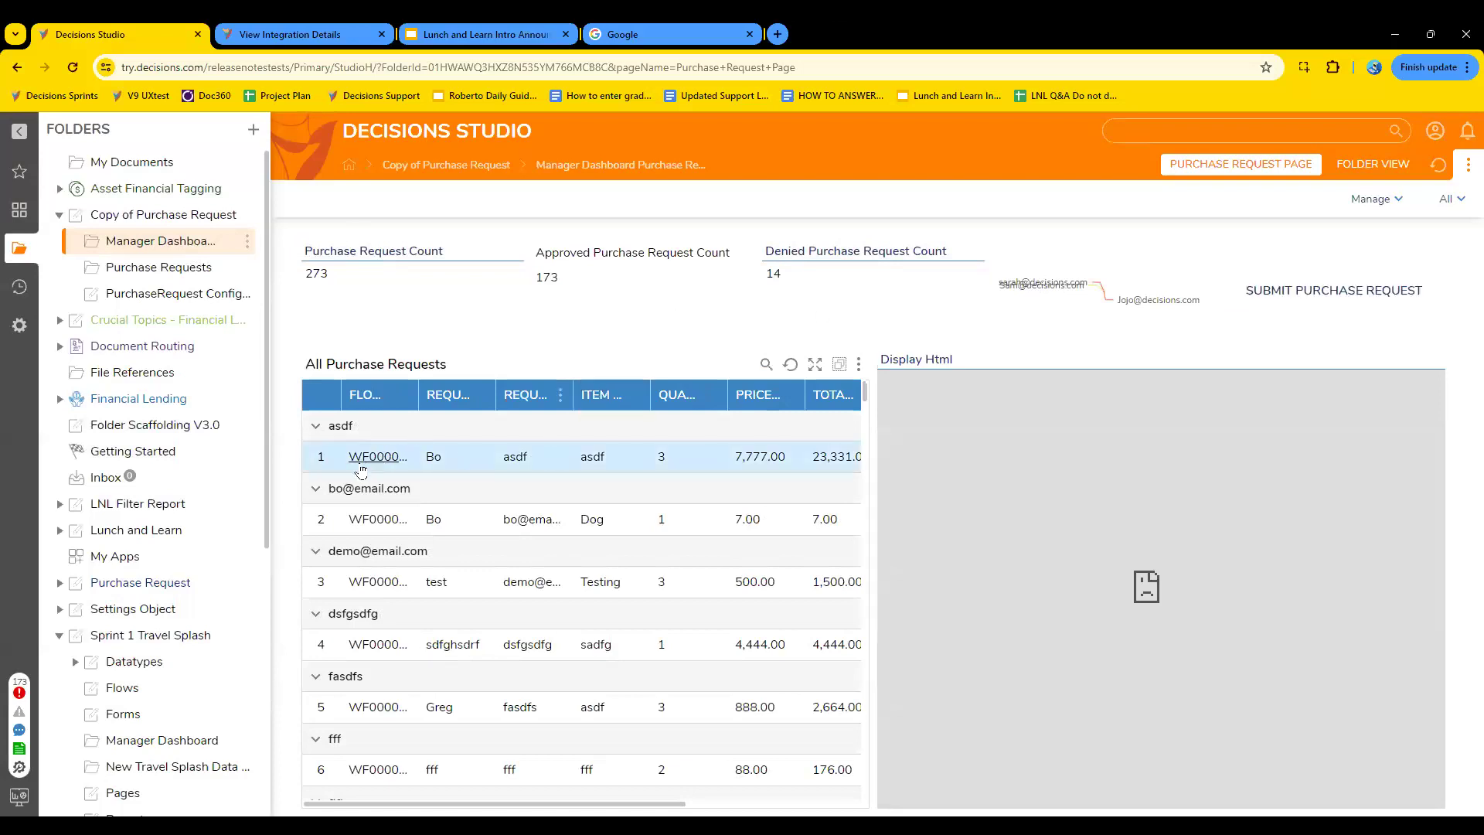
{"action": "right_click", "coordinate": [361, 469]}
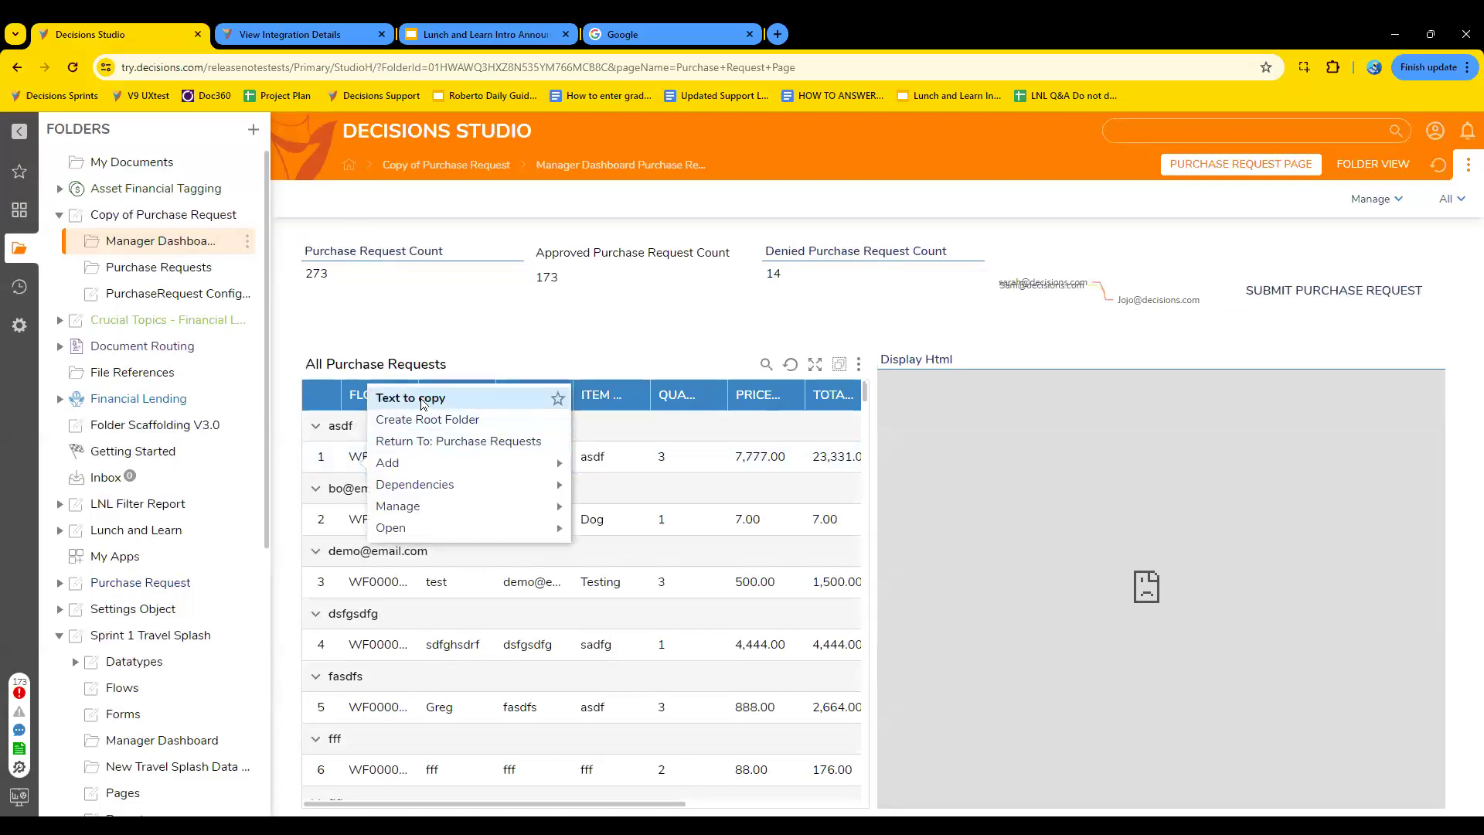
{"action": "left_click", "coordinate": [422, 400]}
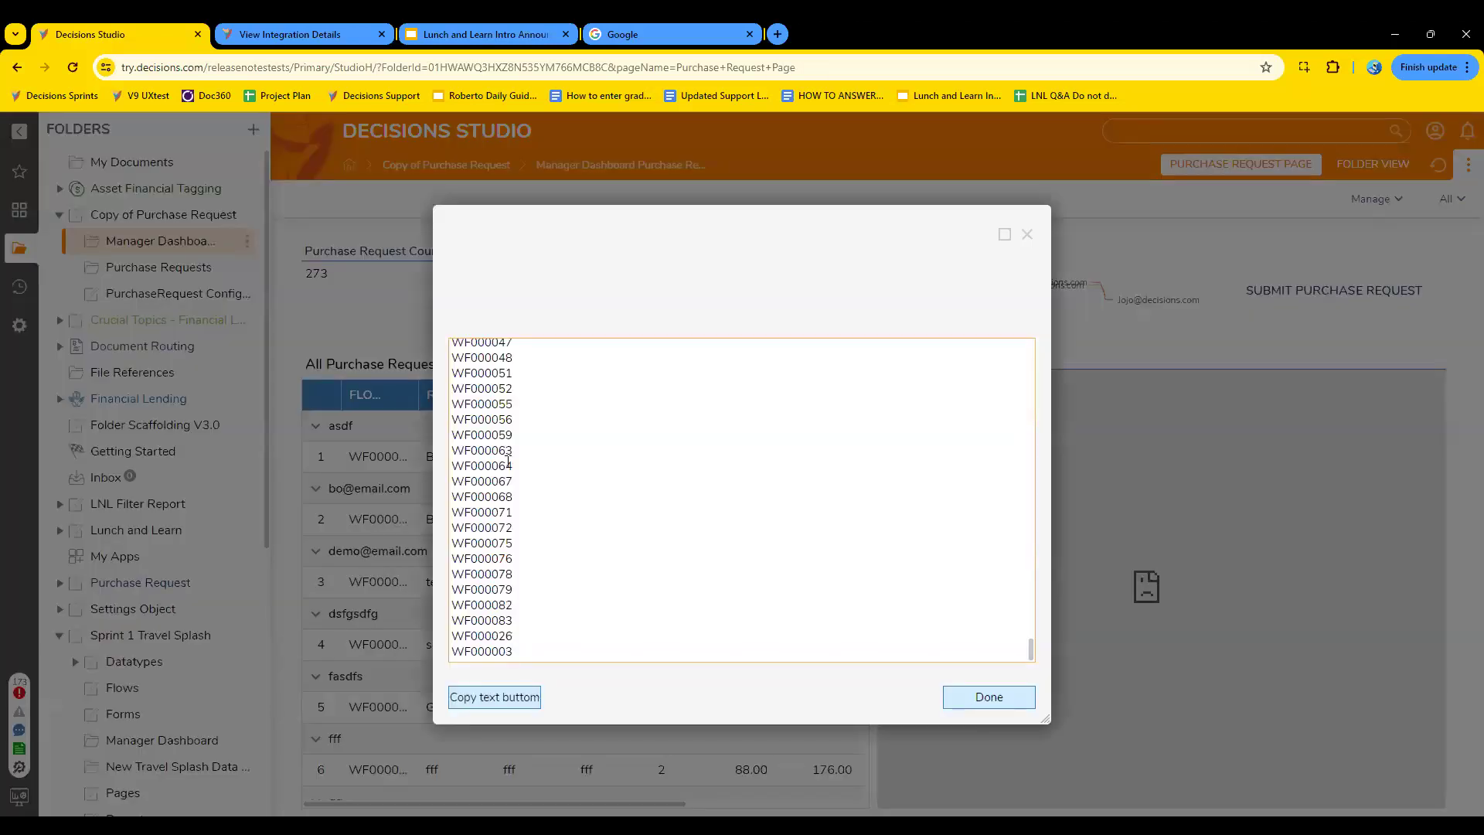
{"action": "left_click", "coordinate": [494, 699]}
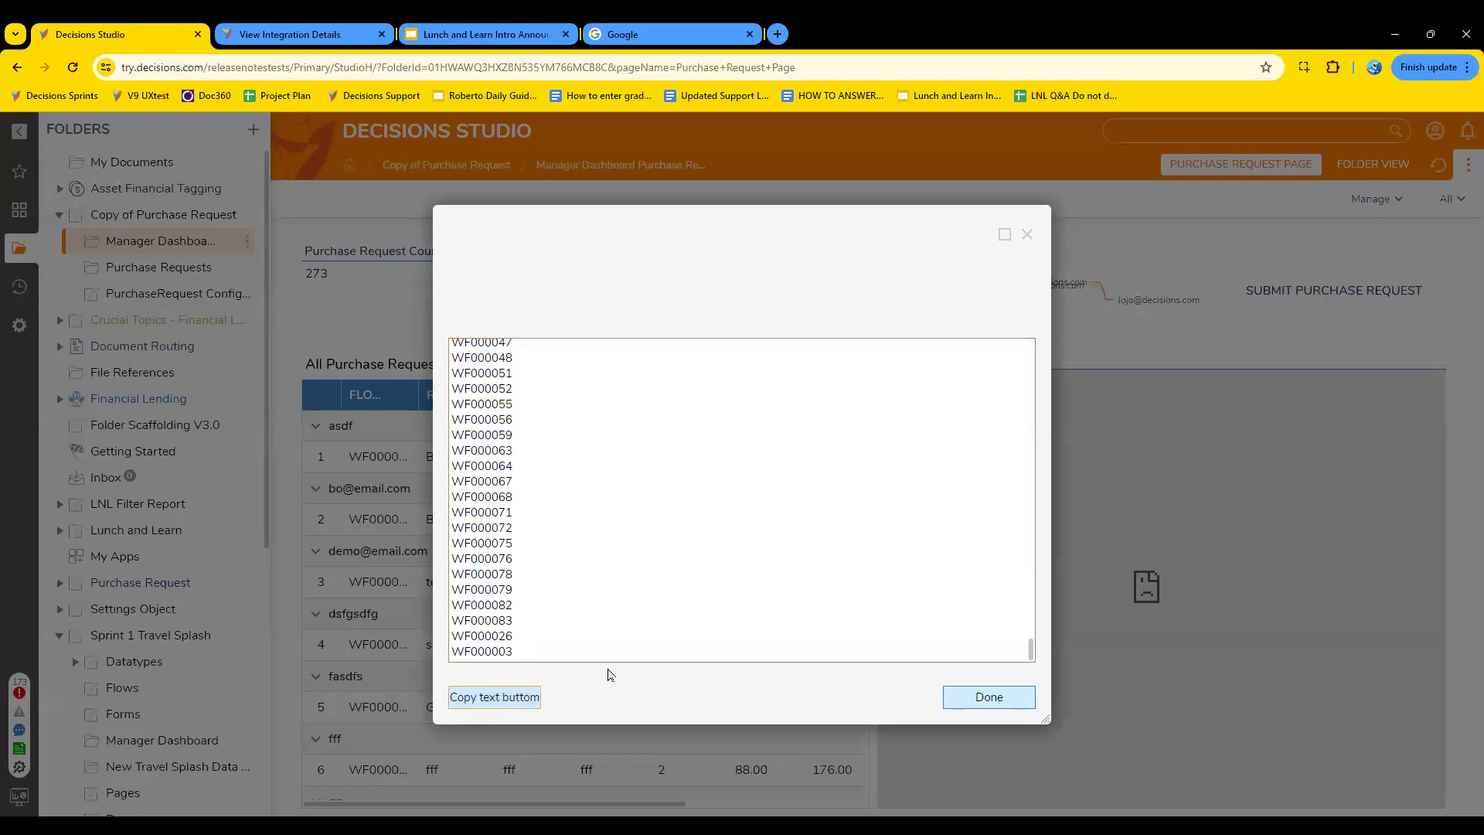
{"action": "left_click", "coordinate": [697, 376]}
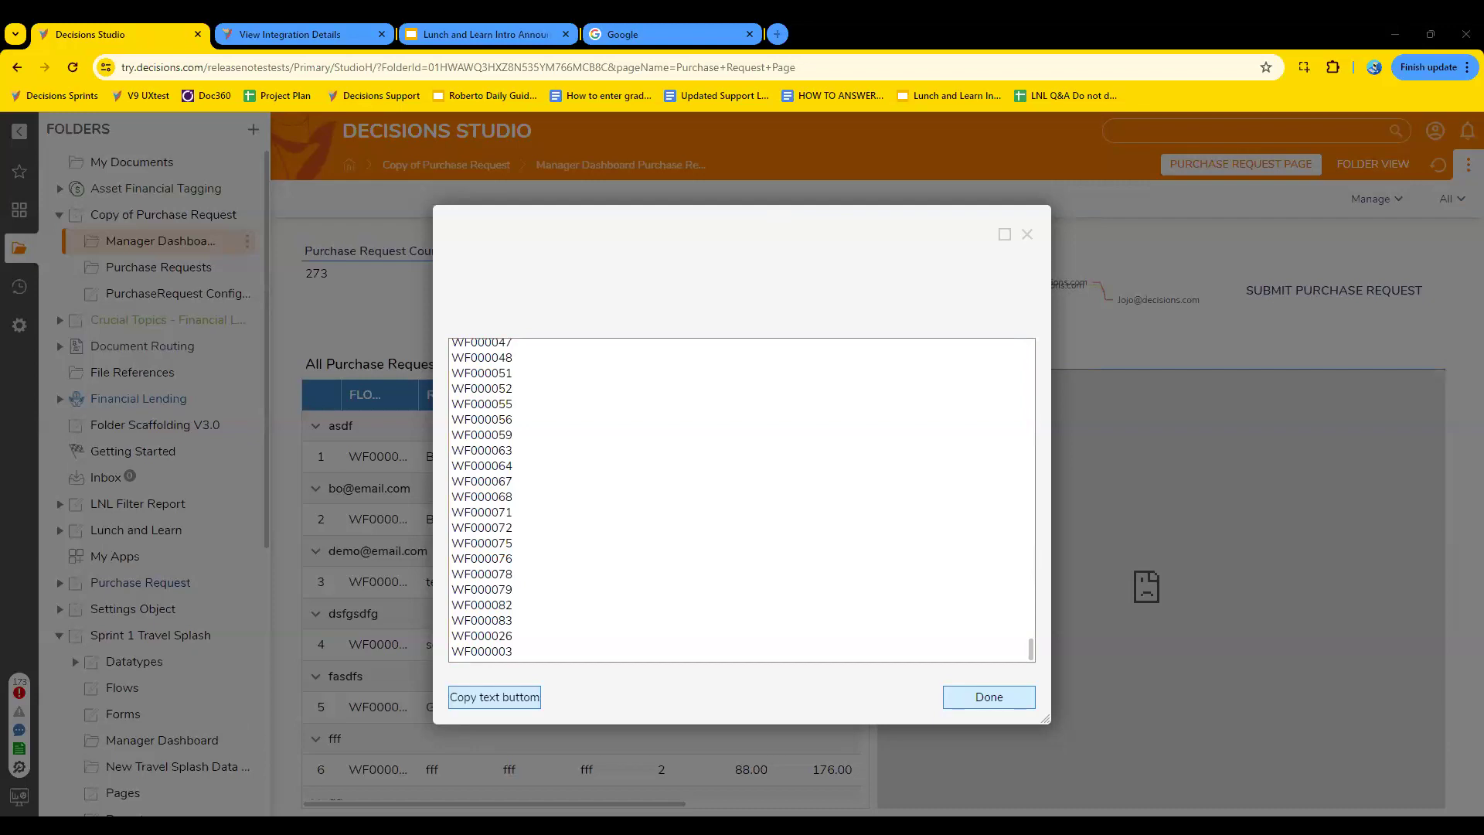
- Look through the list of flow IDs in the Text to copy form and close the form
{"action": "left_click", "coordinate": [818, 504]}
{"action": "scroll", "coordinate": [739, 585], "scroll_direction": "up", "scroll_amount": 20}
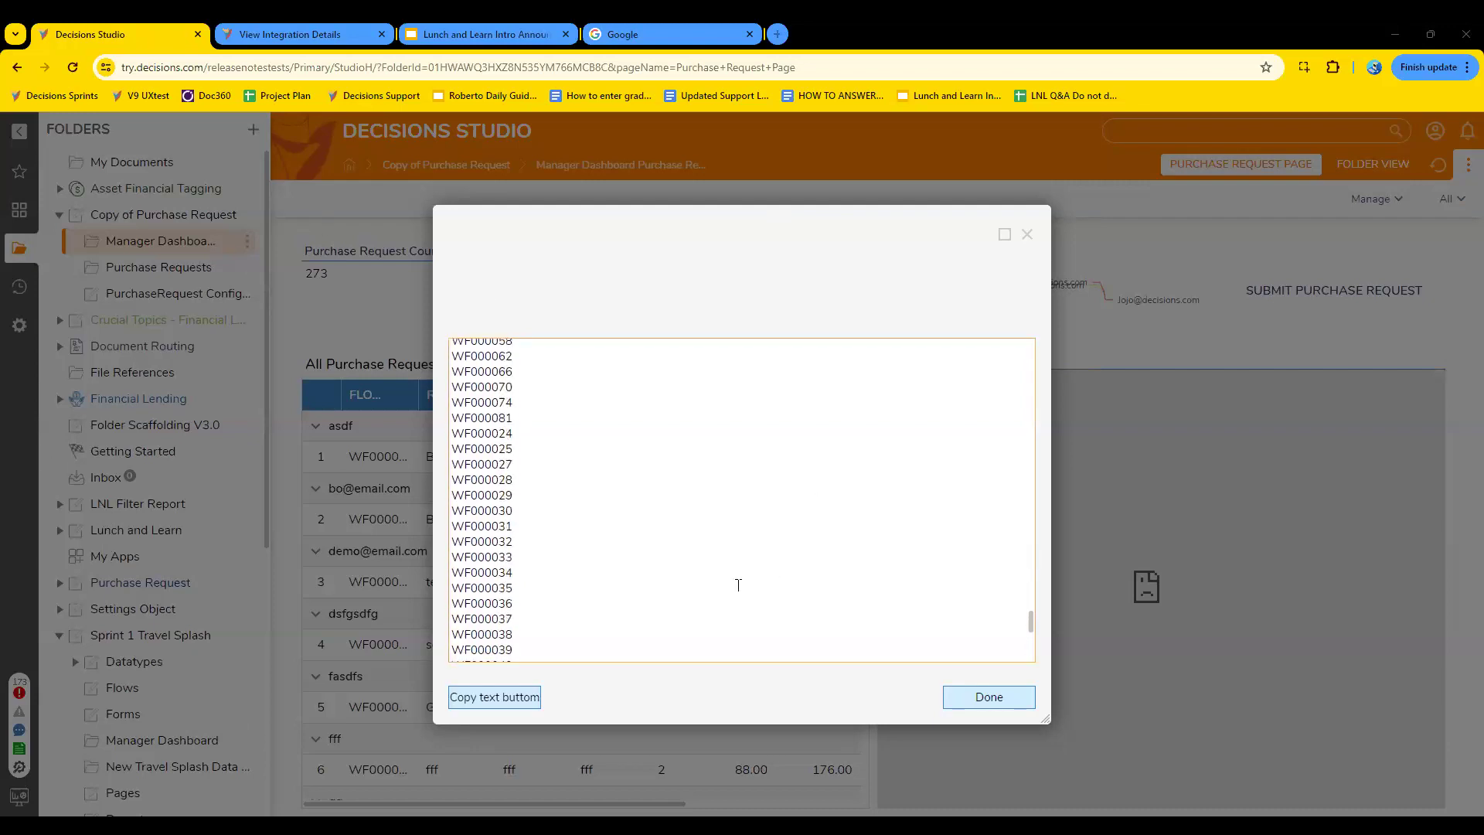
{"action": "scroll", "coordinate": [738, 585], "scroll_direction": "down", "scroll_amount": 20}
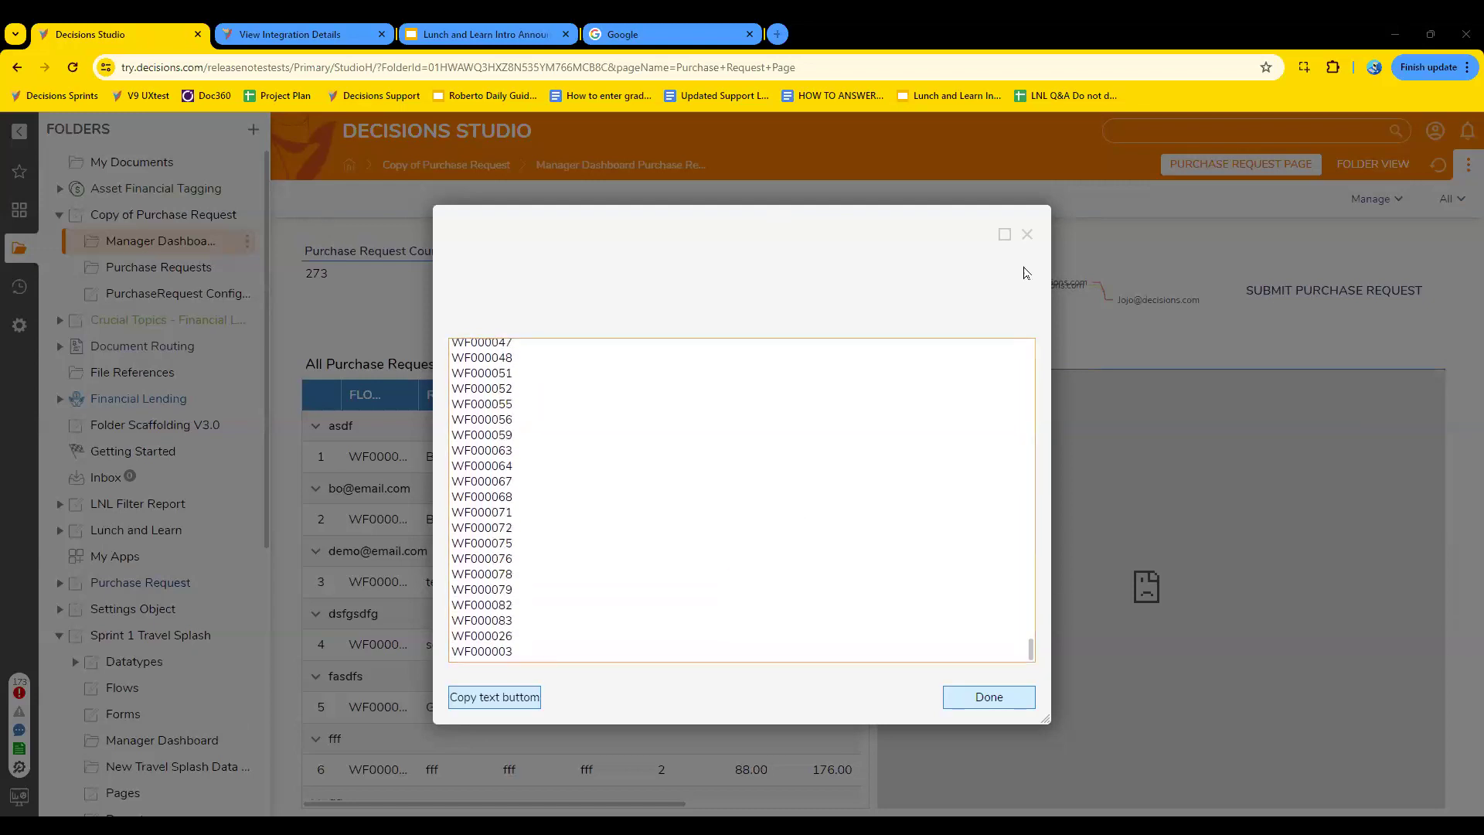
{"action": "left_click", "coordinate": [1027, 235]}
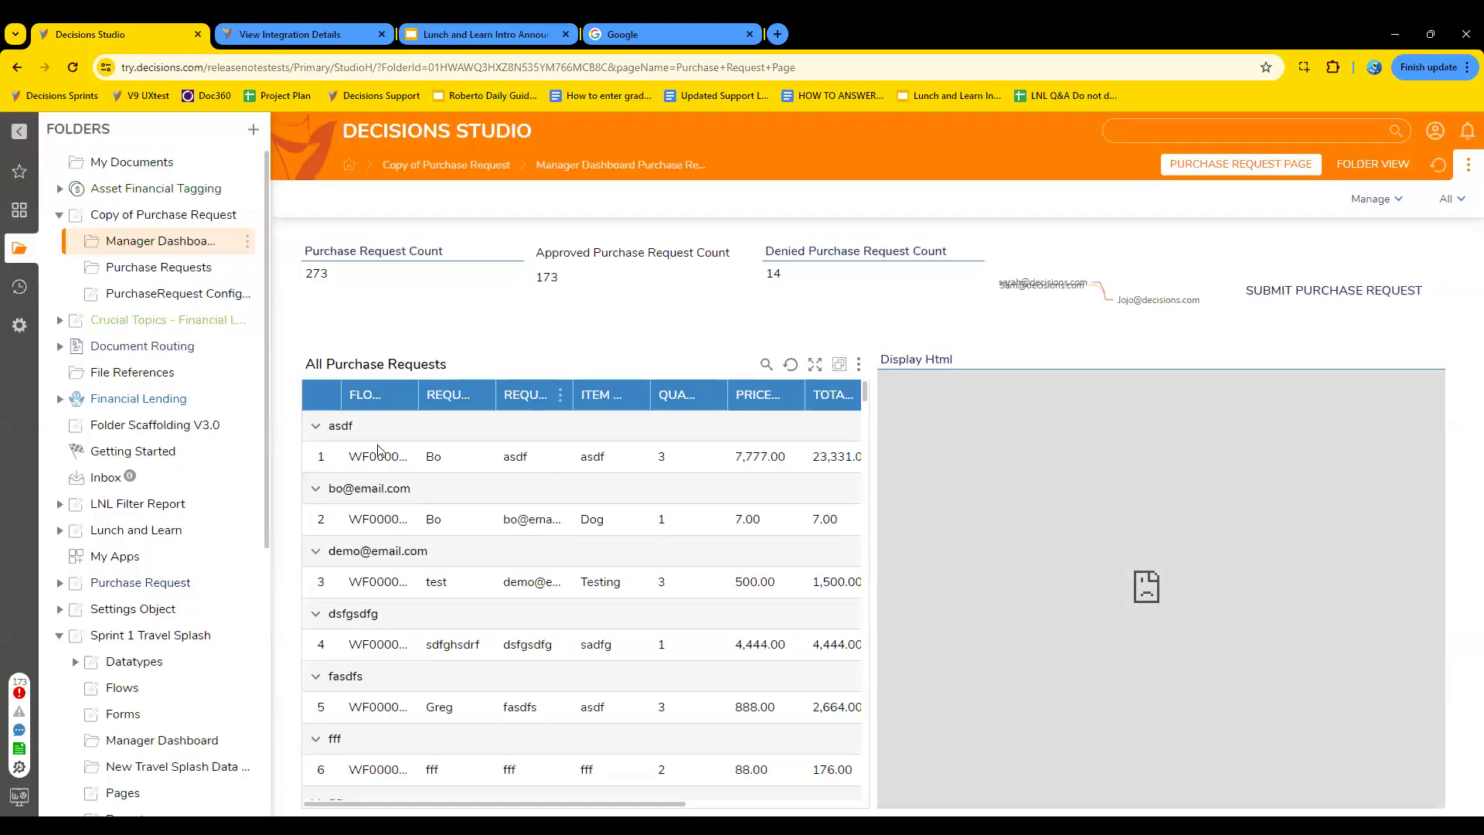
- Run the Text to copy action from the first row of the All Purchase Requests report and look through its list of IDs
{"action": "right_click", "coordinate": [368, 458]}
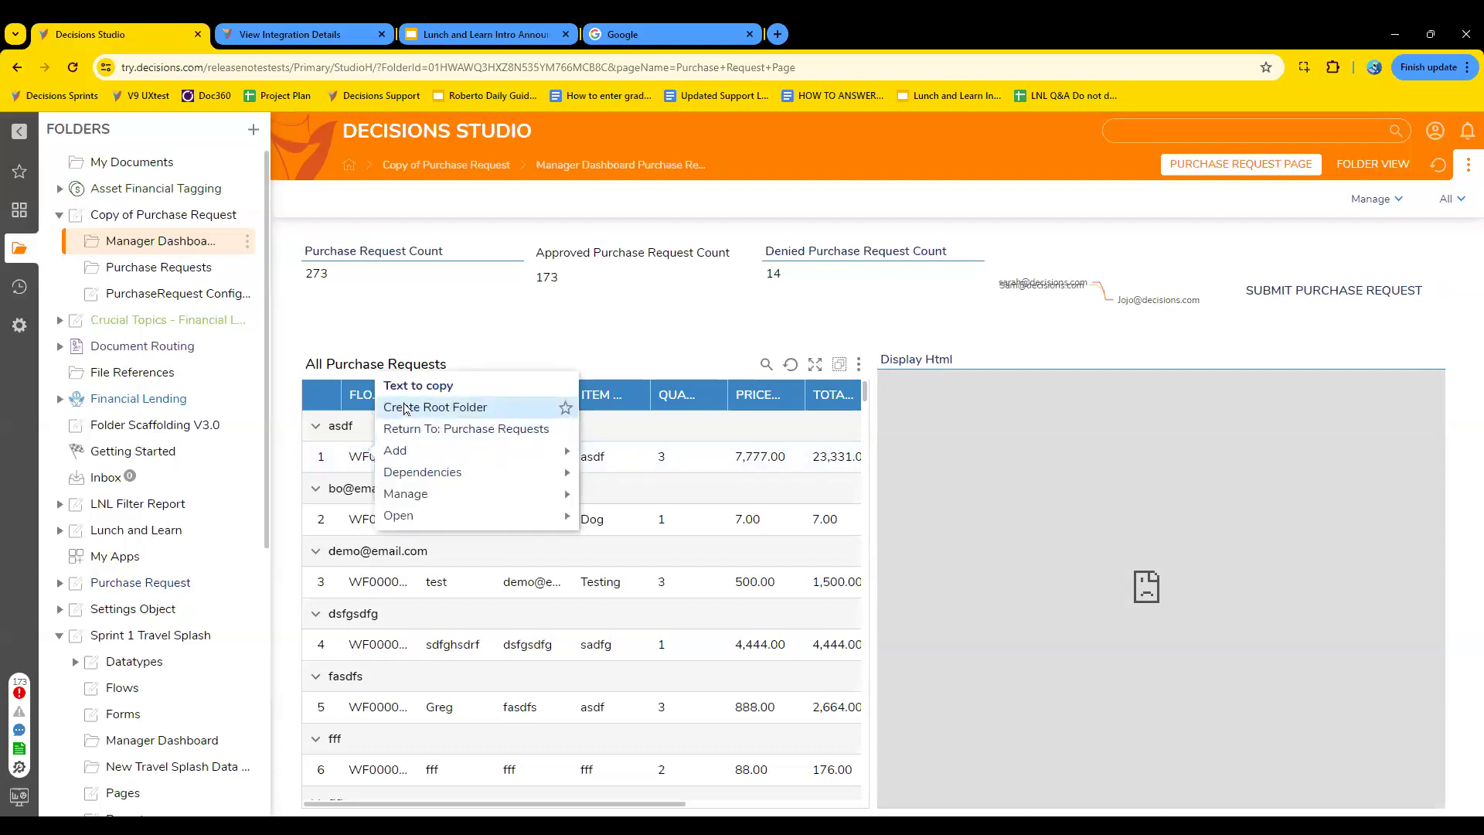
{"action": "left_click", "coordinate": [455, 393]}
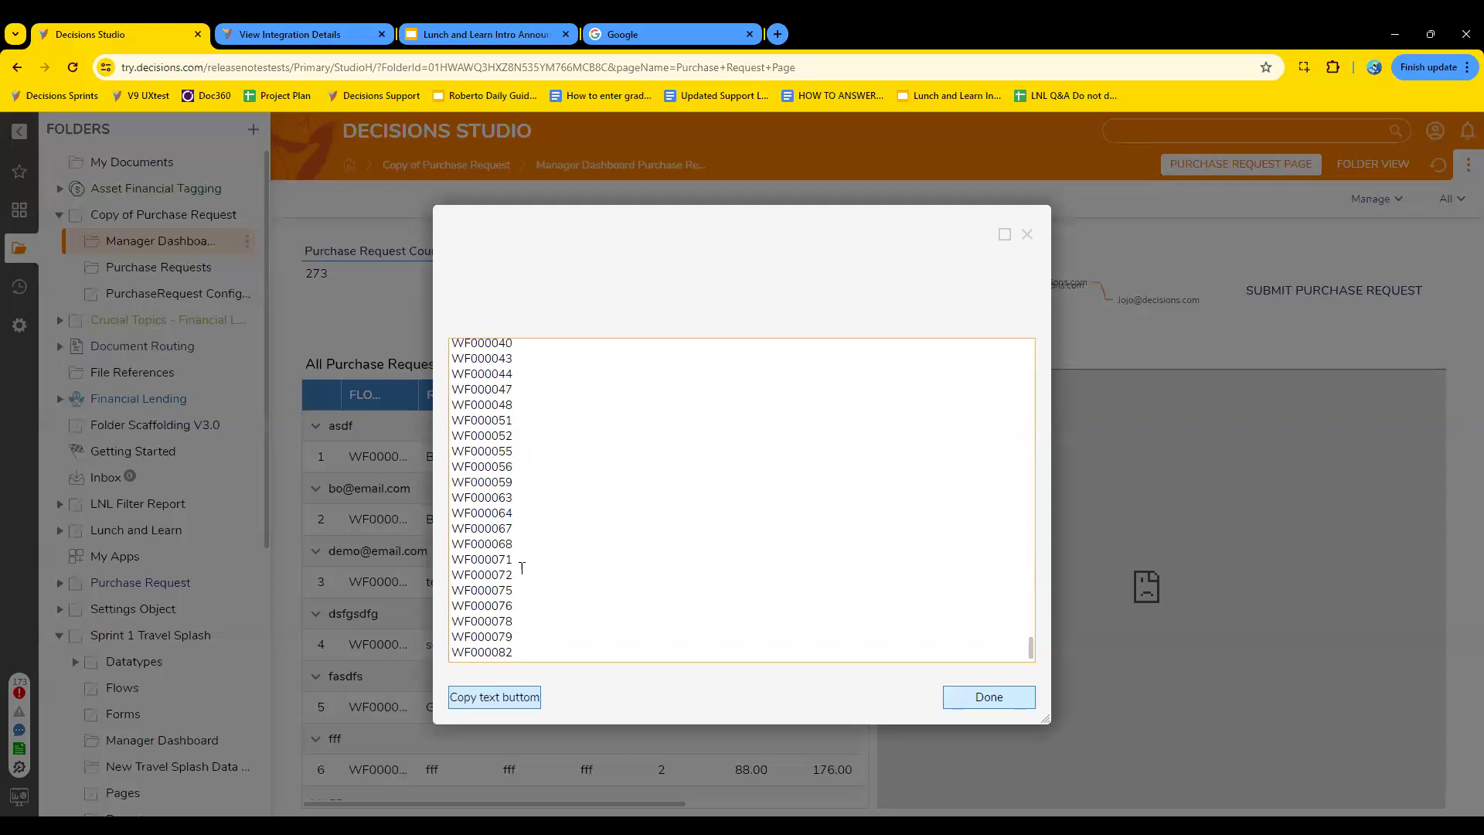
{"action": "scroll", "coordinate": [522, 568], "scroll_direction": "up", "scroll_amount": 10}
{"action": "scroll", "coordinate": [522, 568], "scroll_direction": "up", "scroll_amount": 10}
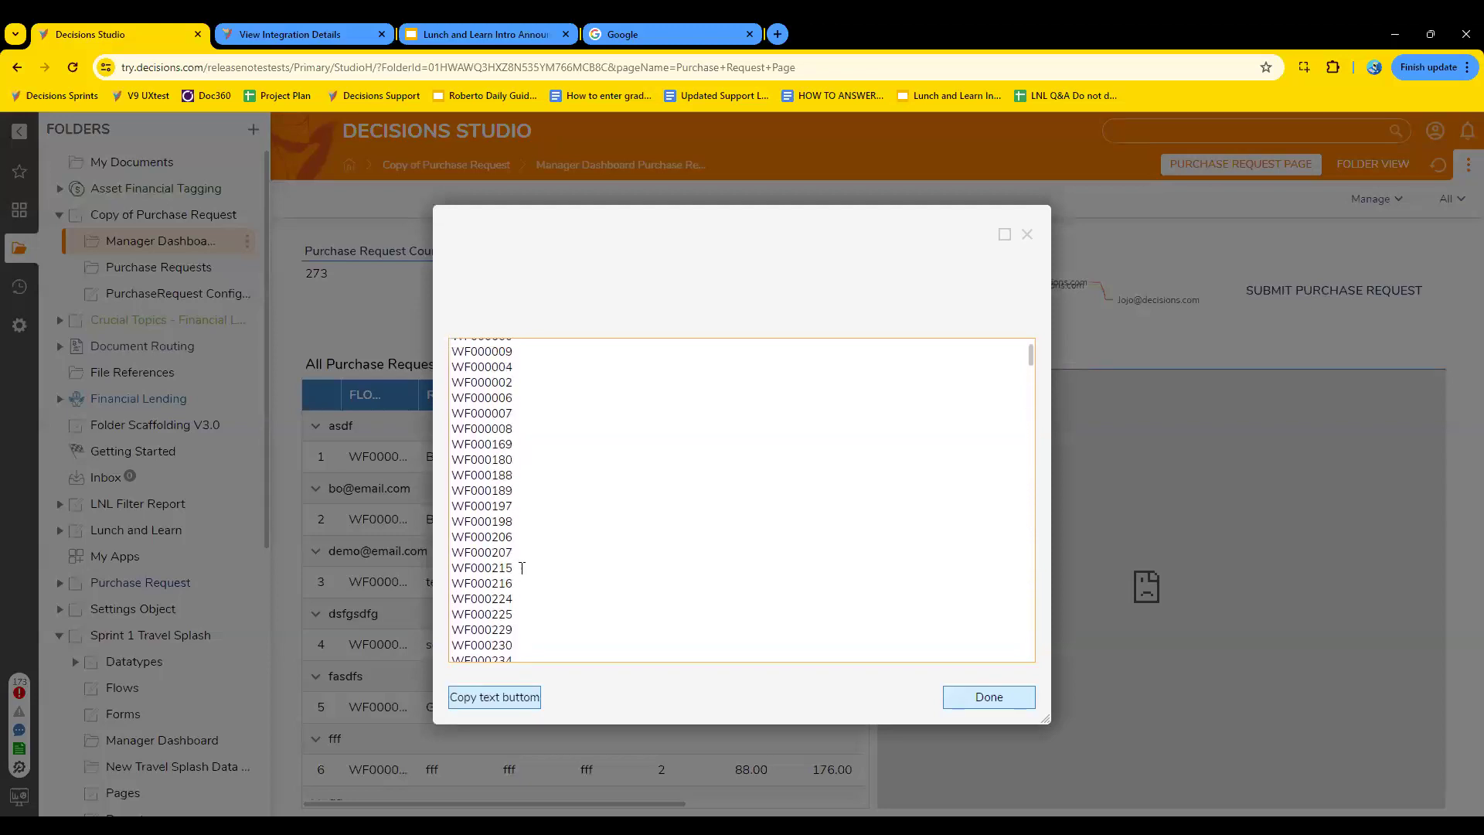
{"action": "scroll", "coordinate": [521, 569], "scroll_direction": "down", "scroll_amount": 15}
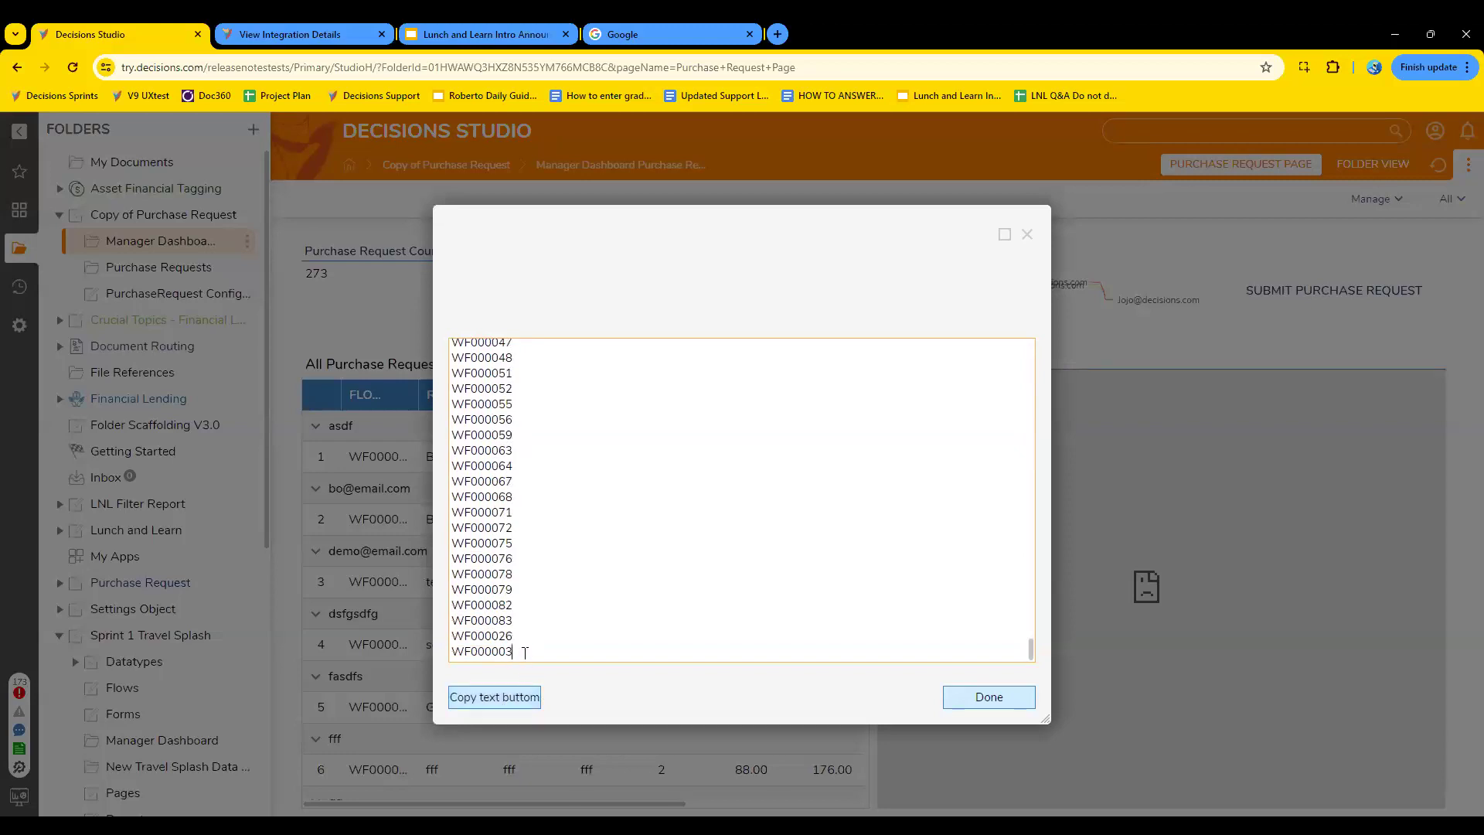
- Select the entire list of IDs in the form's text box, from the last entry up to the first
{"action": "right_click", "coordinate": [479, 402]}
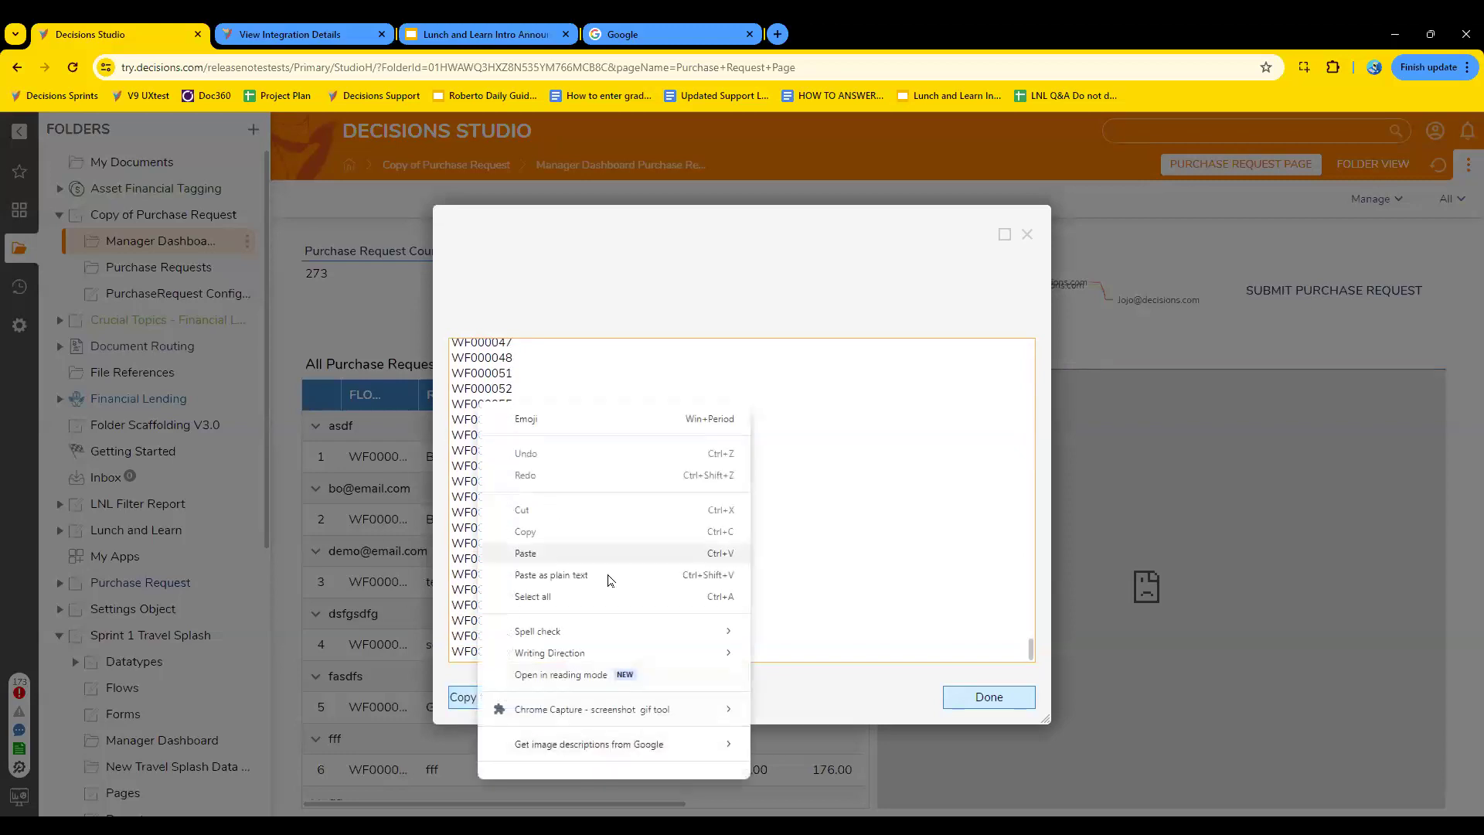
{"action": "right_click", "coordinate": [814, 595]}
{"action": "left_click", "coordinate": [607, 613]}
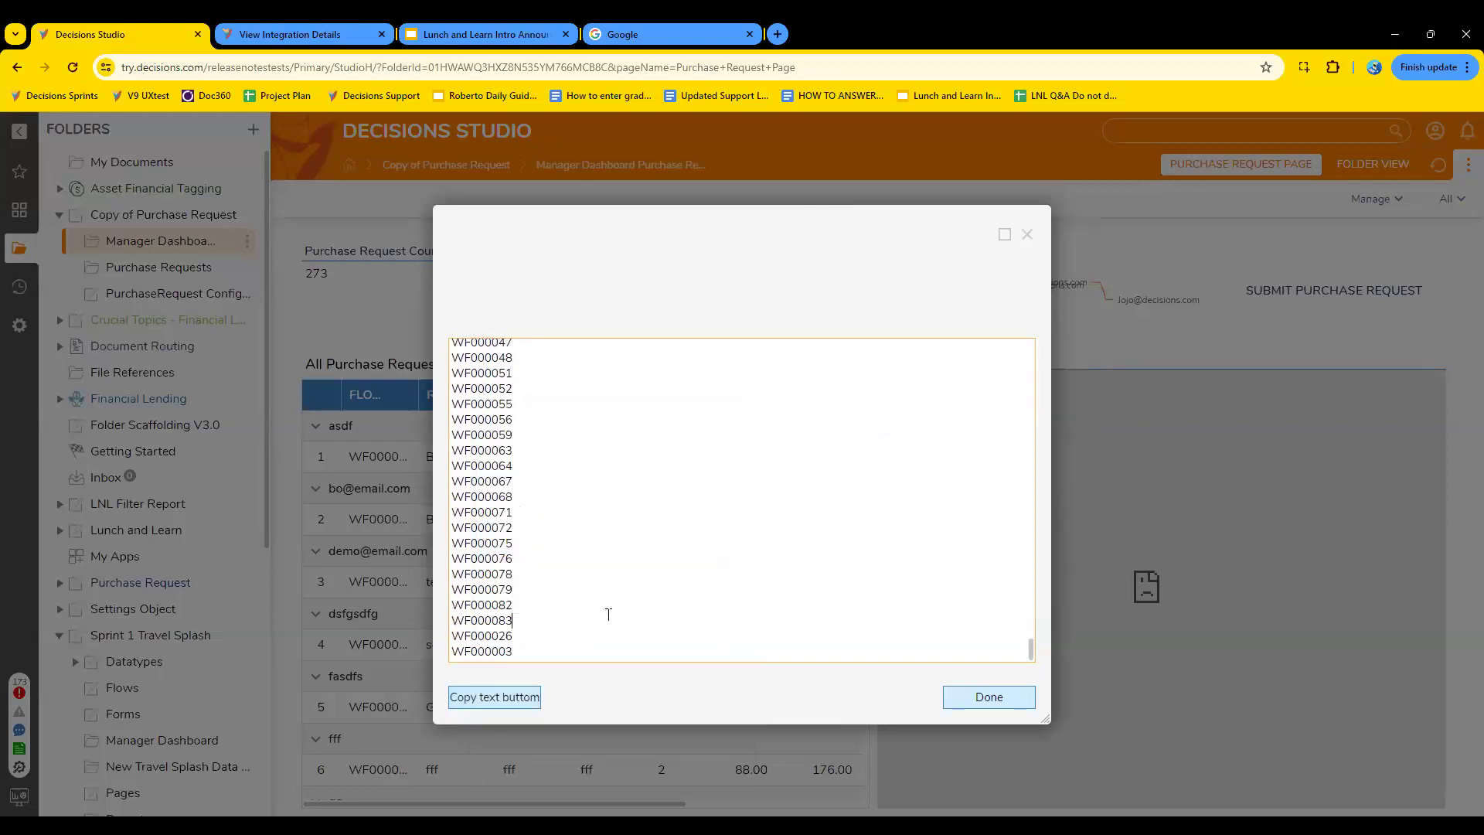
{"action": "left_click_drag", "start_coordinate": [525, 645], "coordinate": [452, 330]}
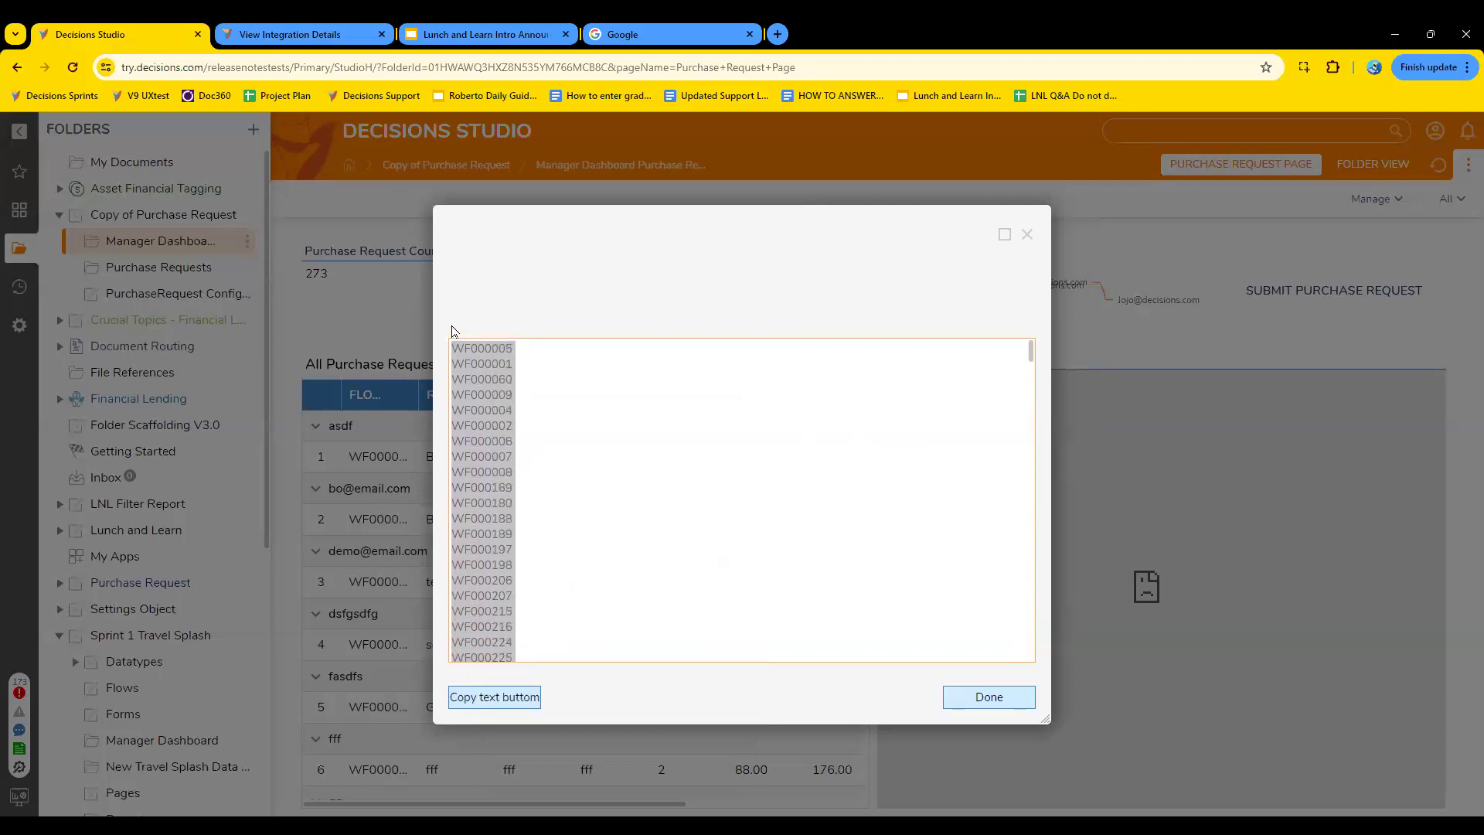